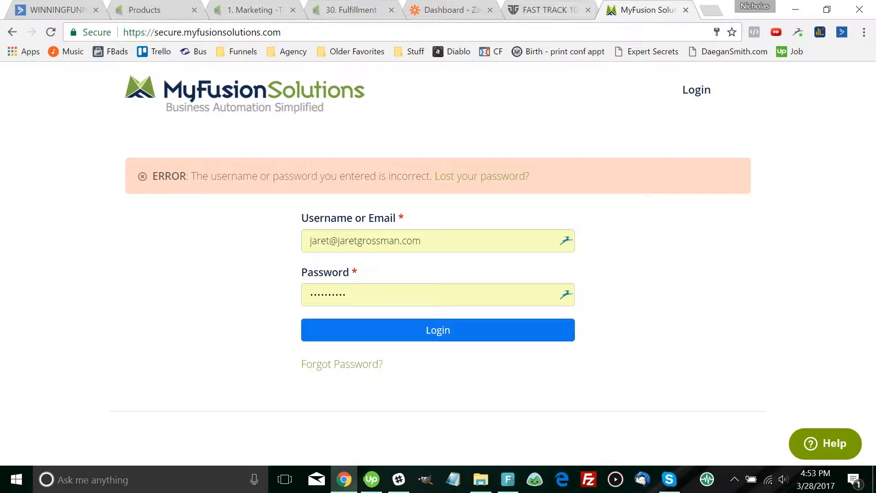
# Leave the failed MyFusion Solutions sign-in and show the '1. Marketing -The FastTrack10 System' campaign canvas
pyautogui.click(13, 32)
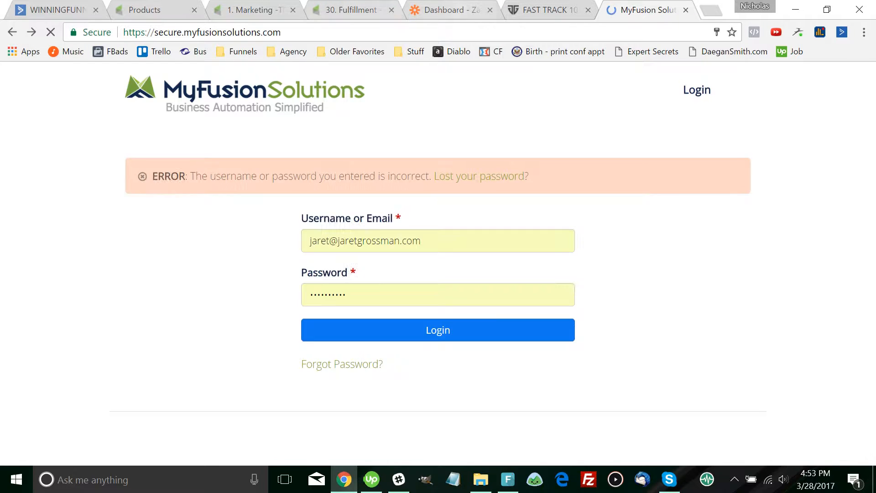
pyautogui.click(256, 9)
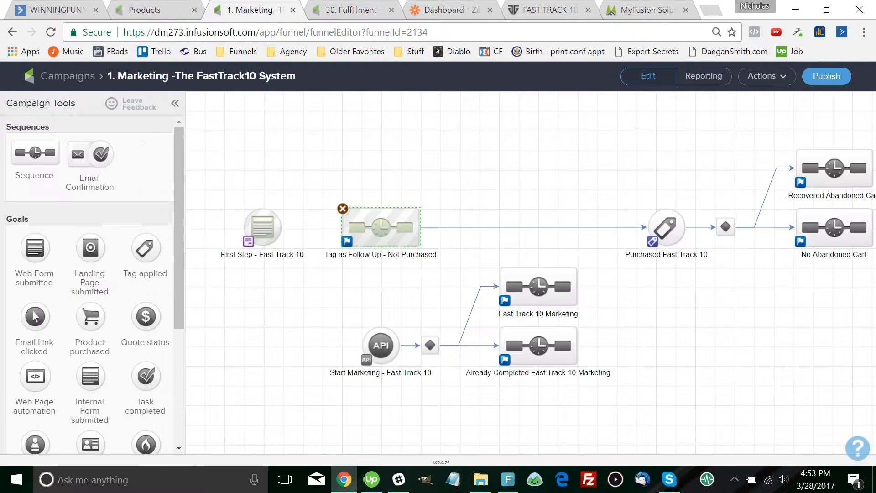
# Look over the 30. Fulfillment campaign's Tag Purchased sequence, then bring up the Products page's Add a Product form
pyautogui.hotkey('ctrl', 'Tab')
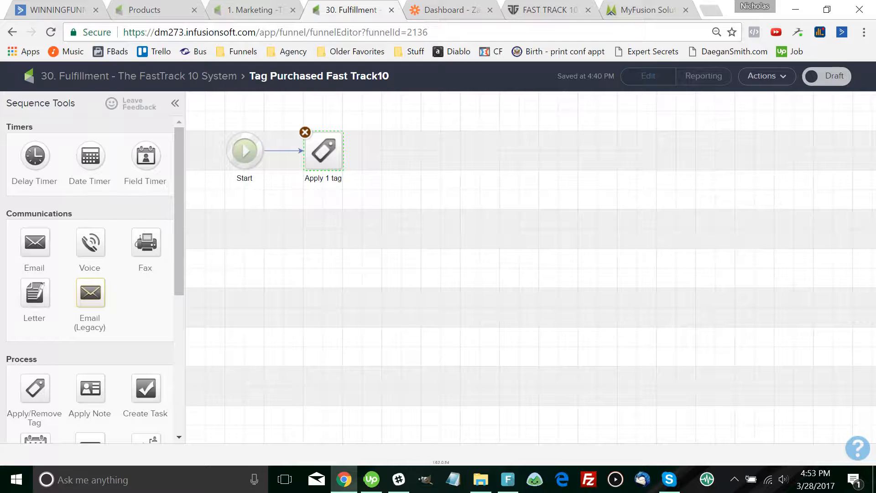
pyautogui.click(139, 76)
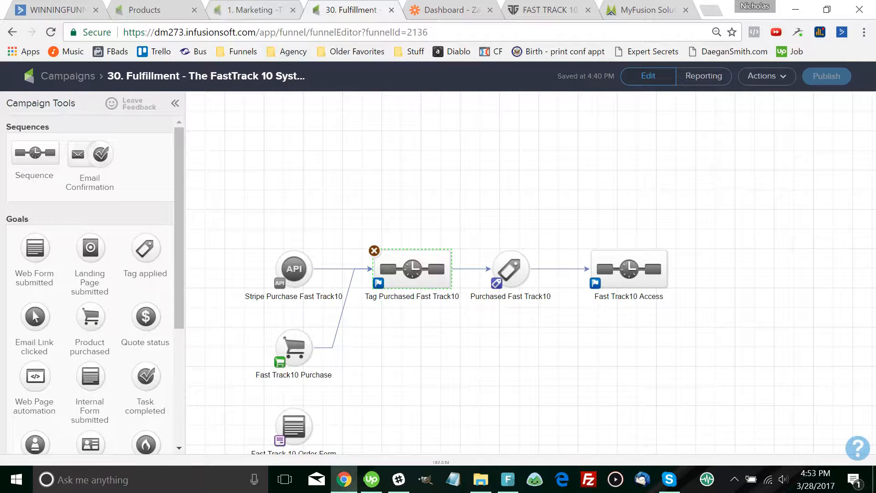
pyautogui.click(253, 10)
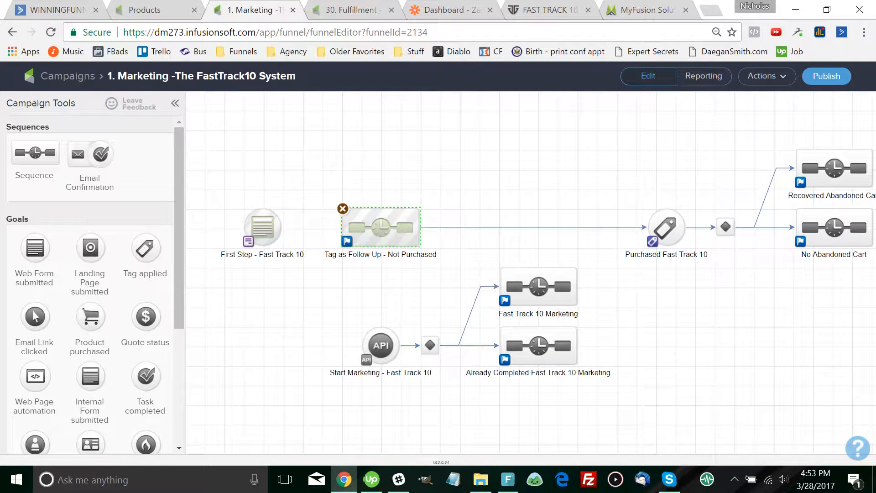
pyautogui.hotkey('ctrl', 'shift', 'Tab')
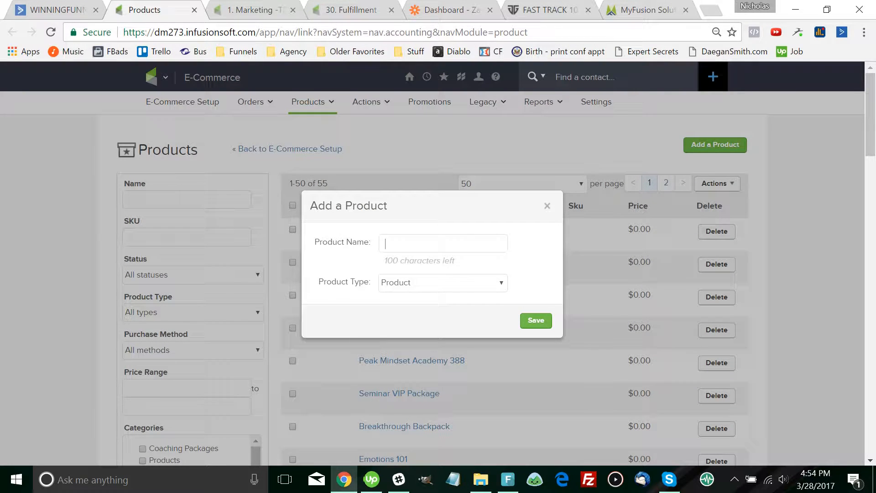
# Create a new Digital product named 'Fast Track'
pyautogui.write('Fasttrack')
pyautogui.hotkey('ctrl', 'Tab')
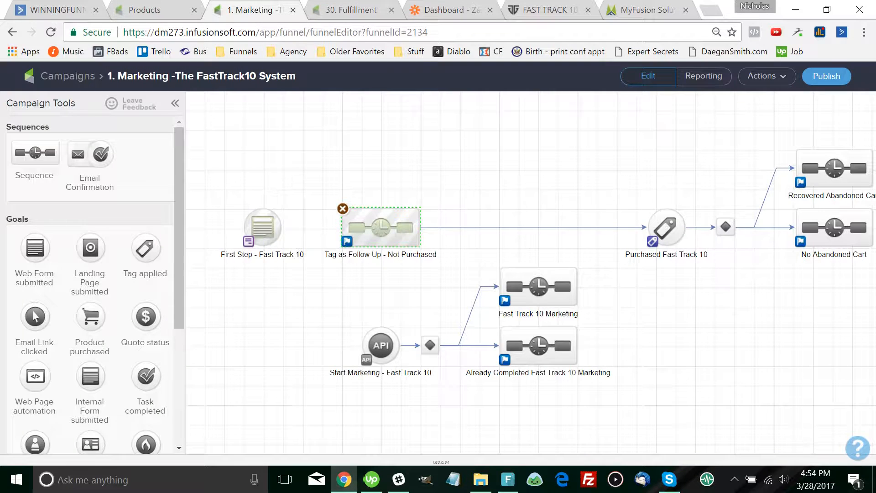
pyautogui.hotkey('ctrl', 'shift', 'Tab')
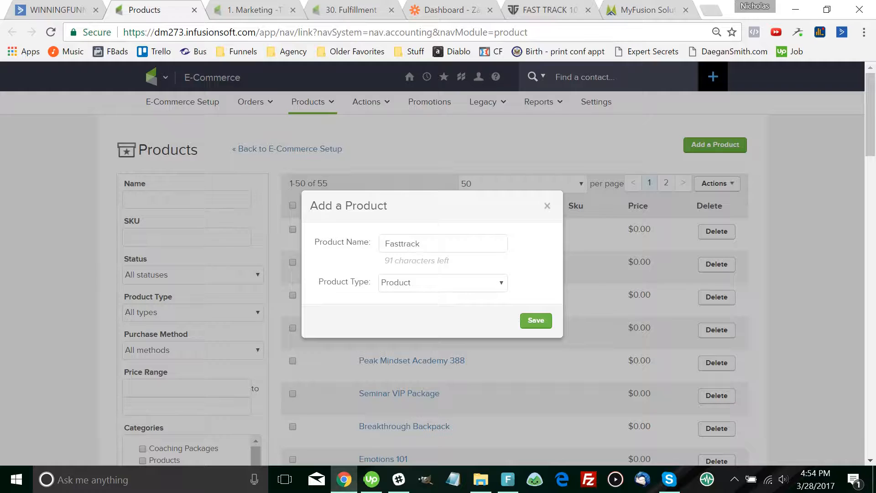
pyautogui.moveTo(401, 244); pyautogui.dragTo(404, 243)
pyautogui.write('T')
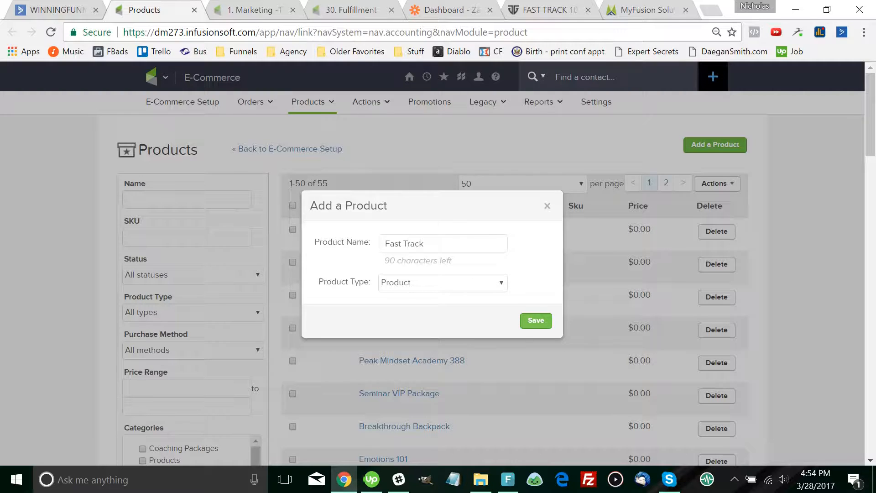
pyautogui.click(442, 282)
pyautogui.press('Return')
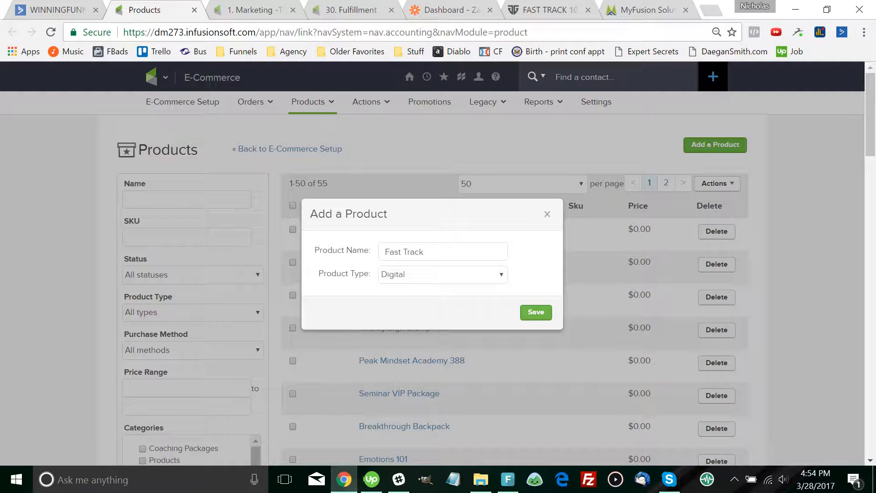
pyautogui.press('Return')
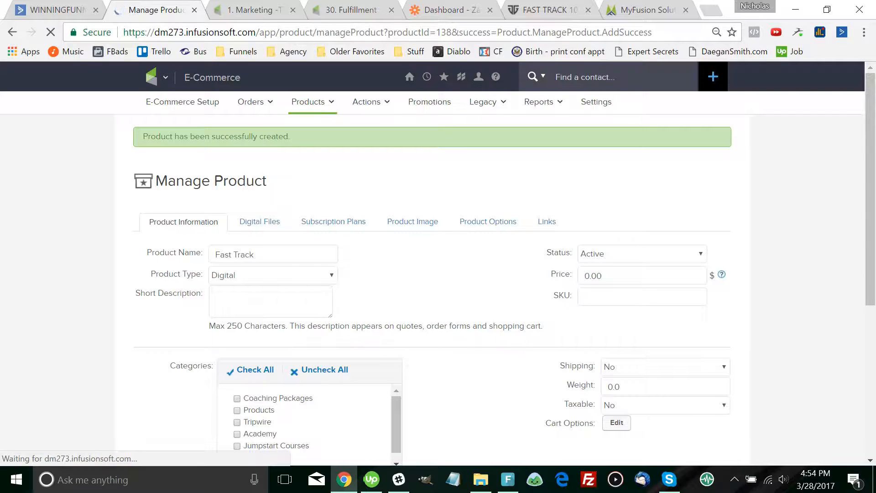
# Enter 97.00 as the Fast Track product's price
pyautogui.moveTo(584, 276); pyautogui.dragTo(590, 276)
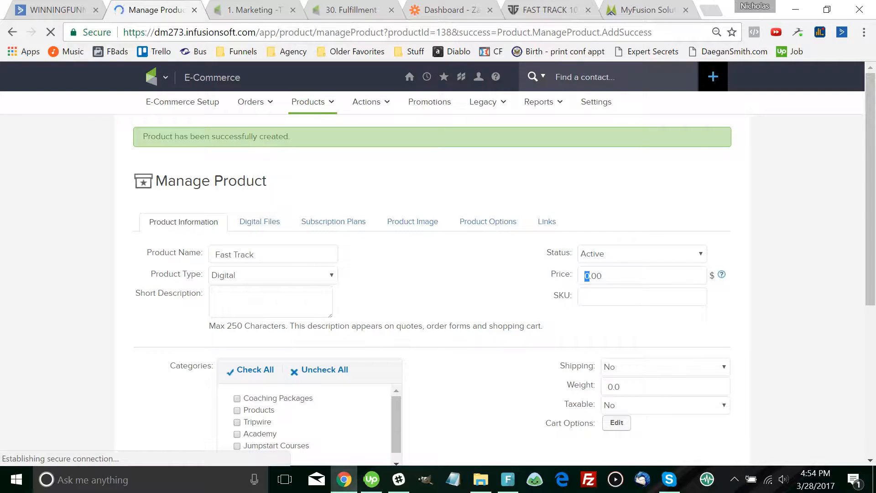
pyautogui.write('97')
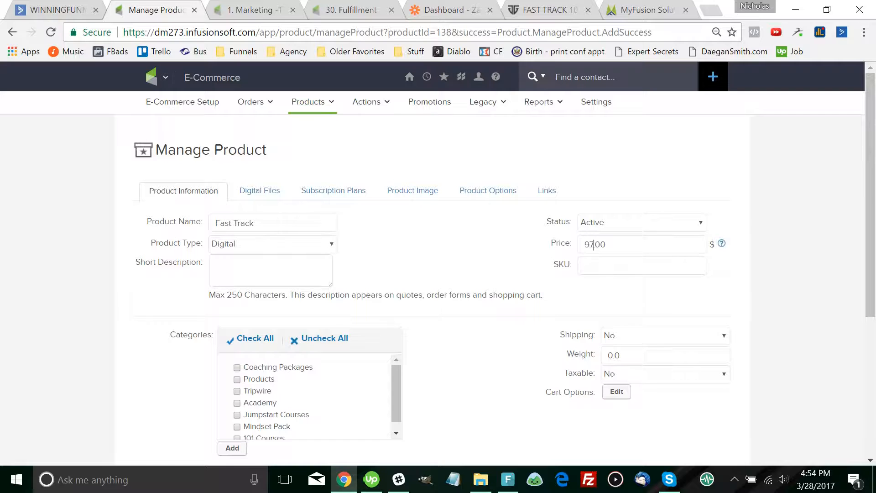
pyautogui.click(540, 9)
pyautogui.click(452, 9)
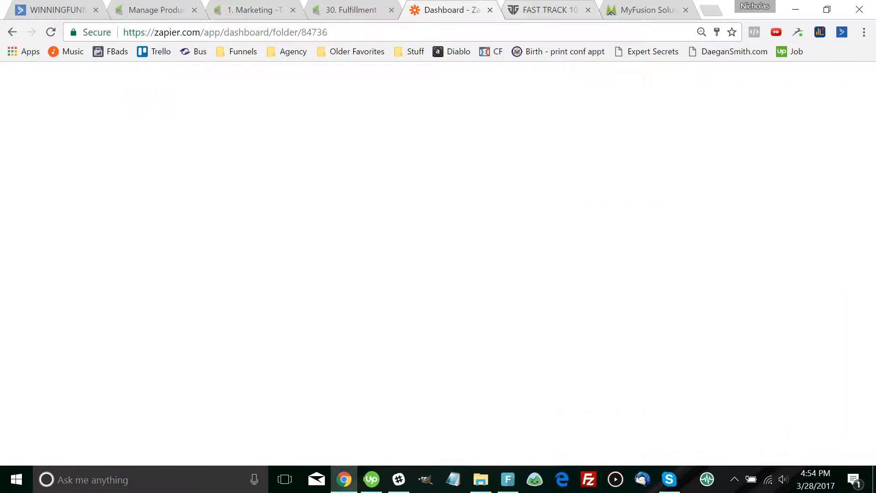
# Confirm the ClickFunnels Fast Track 10 order page totals $97.00, then return to Manage Product
pyautogui.hotkey('ctrl', 'Tab')
pyautogui.scroll(-9, 438, 265)
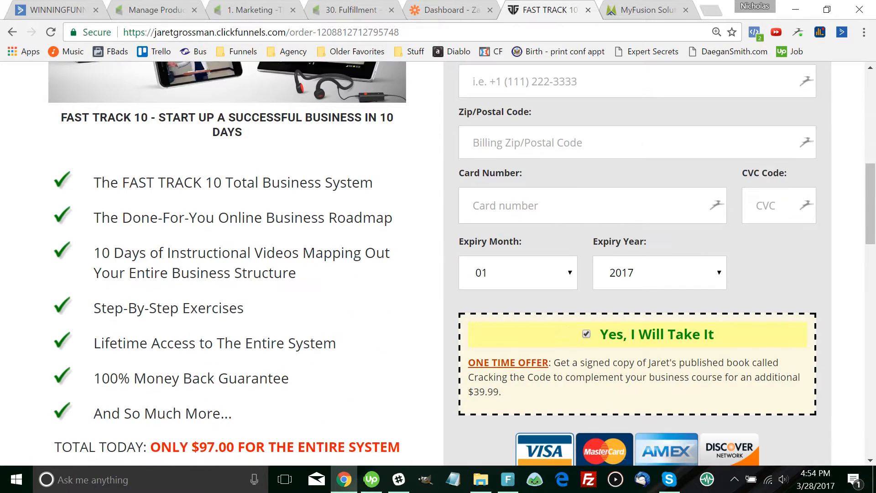
pyautogui.scroll(9, 438, 265)
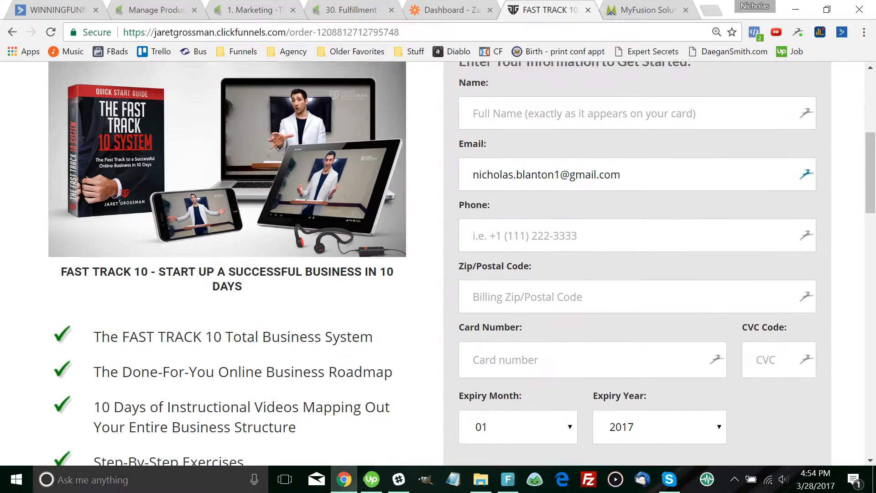
pyautogui.scroll(-10, 438, 264)
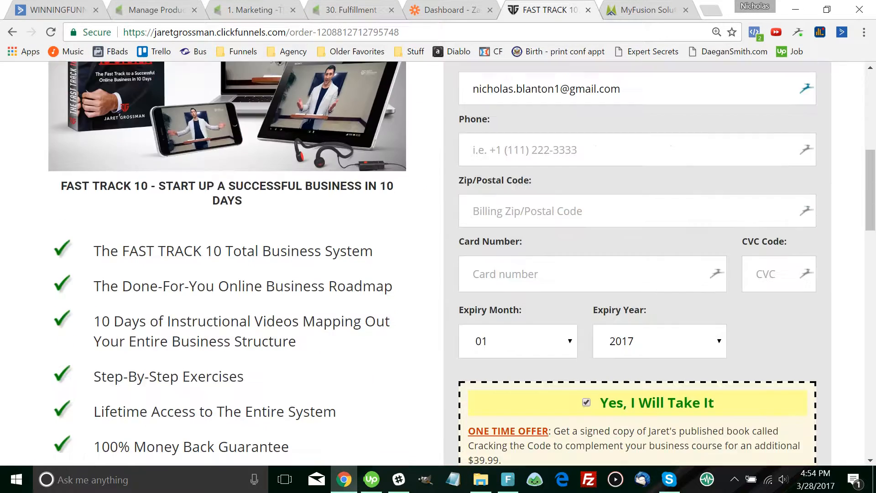
pyautogui.moveTo(546, 373); pyautogui.dragTo(718, 373)
pyautogui.click(156, 9)
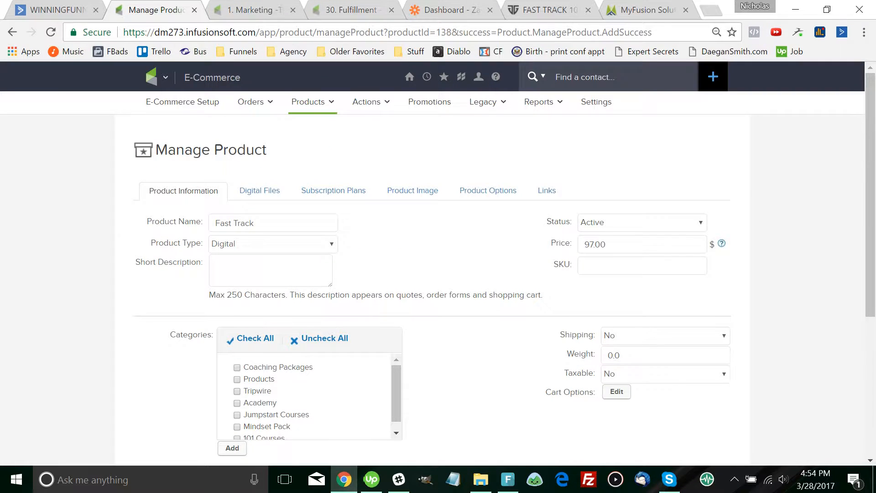
# Add a new product category named 'Fast Track'
pyautogui.scroll(-3, 438, 265)
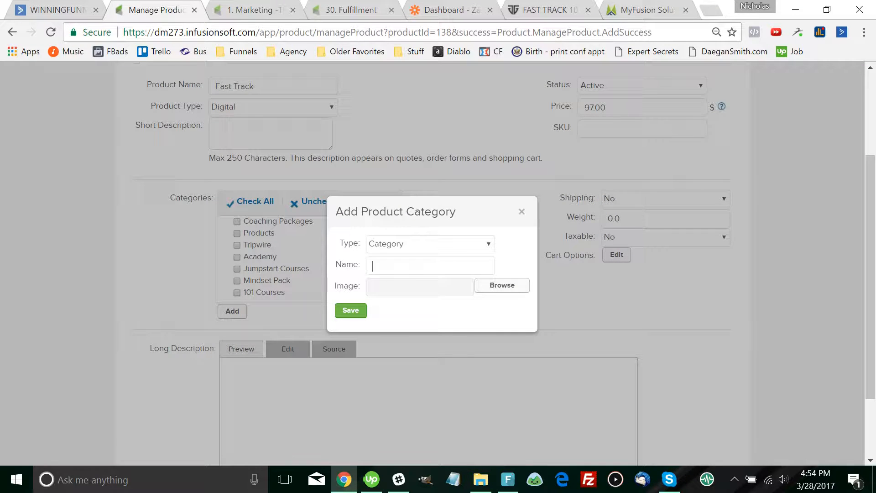
pyautogui.write('Fast Track')
pyautogui.press('Return')
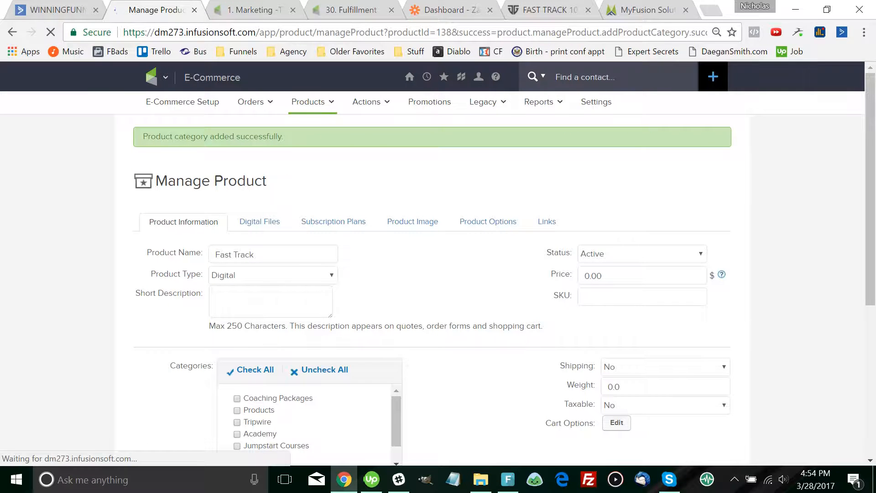
# Assign the Fast Track category to the product, set its price to 97.00, and save
pyautogui.scroll(-1, 438, 263)
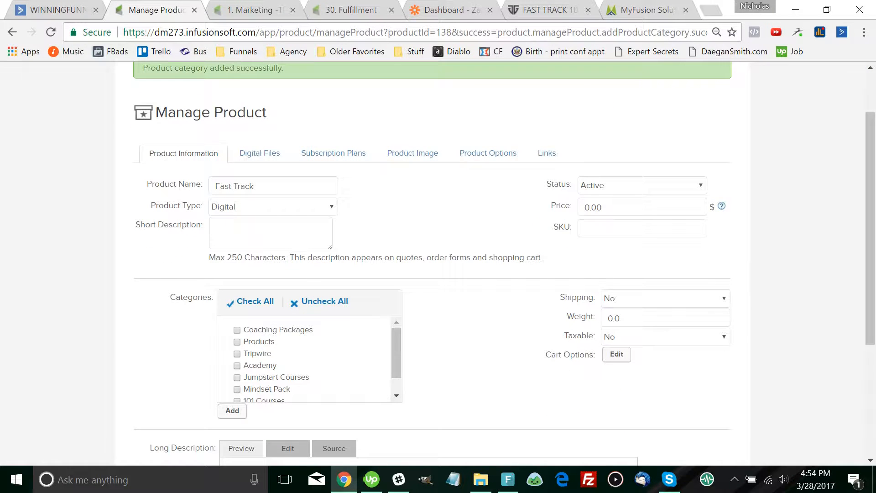
pyautogui.scroll(-2, 309, 361)
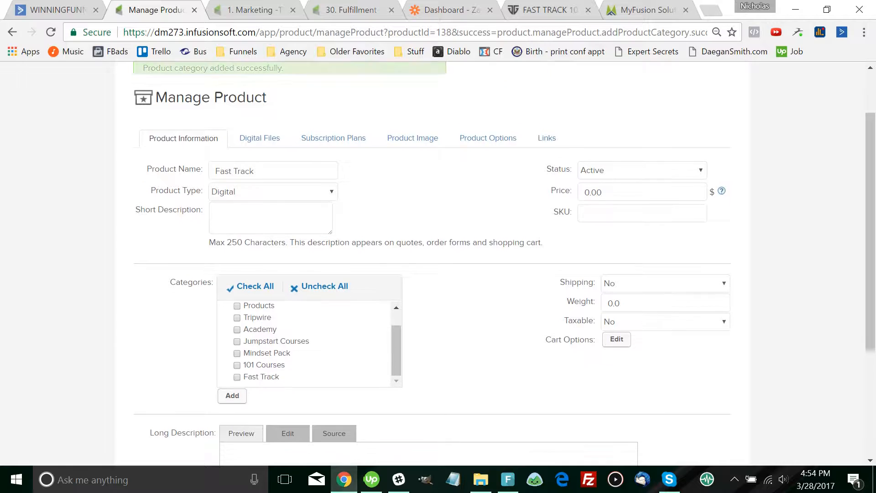
pyautogui.click(237, 361)
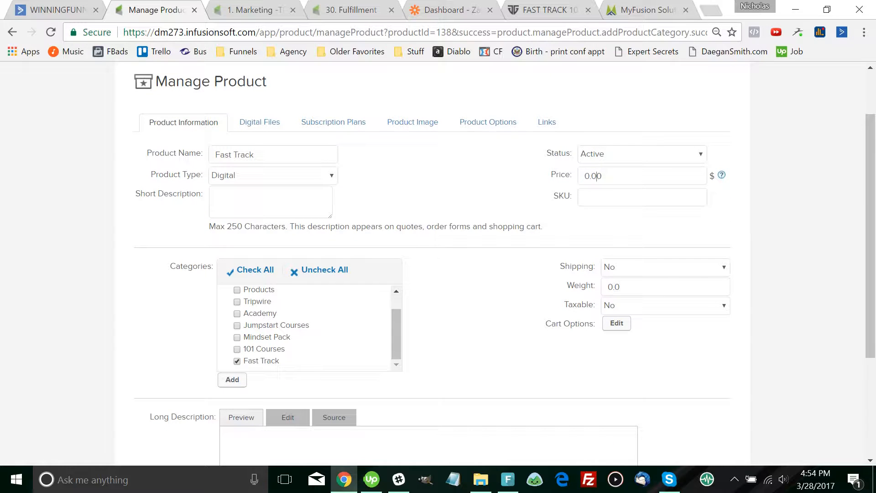
pyautogui.click(593, 176)
pyautogui.write('97.00')
pyautogui.scroll(-3, 438, 265)
pyautogui.click(154, 412)
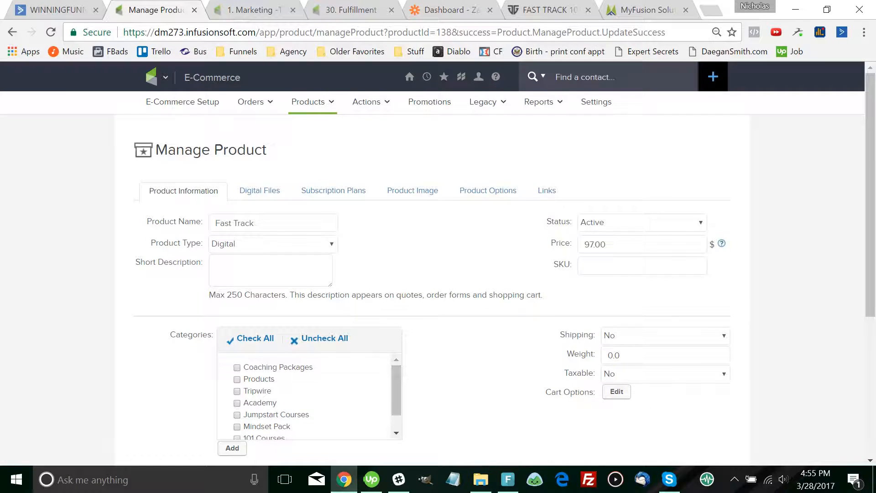
pyautogui.hotkey('ctrl', 'Tab')
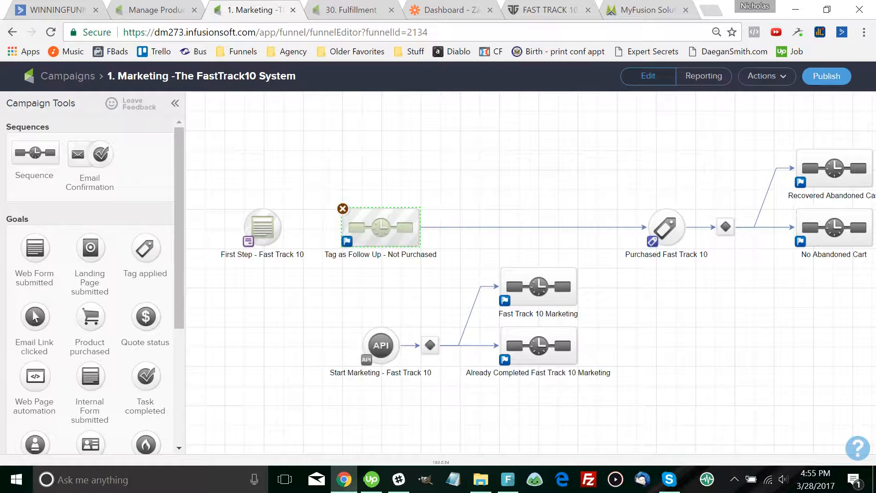
# Open the 'First Step - Fast Track 10' form node, then view the Fast Track 10 order page
pyautogui.doubleClick(263, 227)
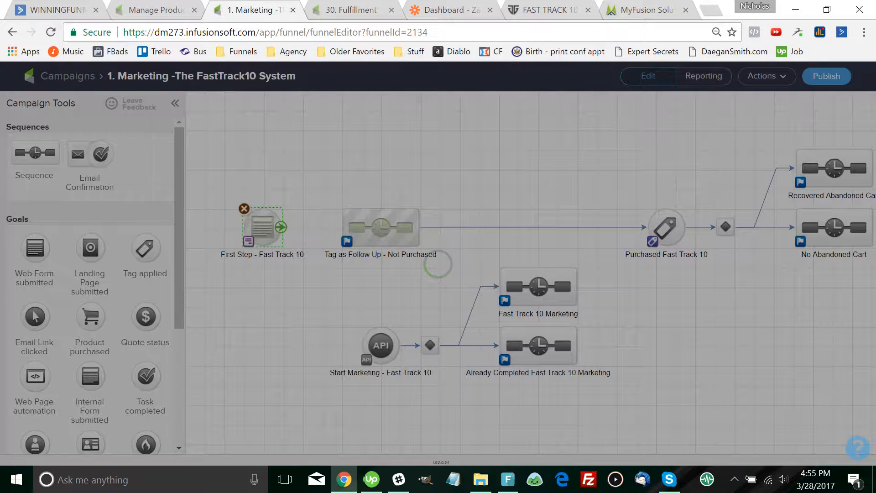
pyautogui.hotkey('ctrl', '6')
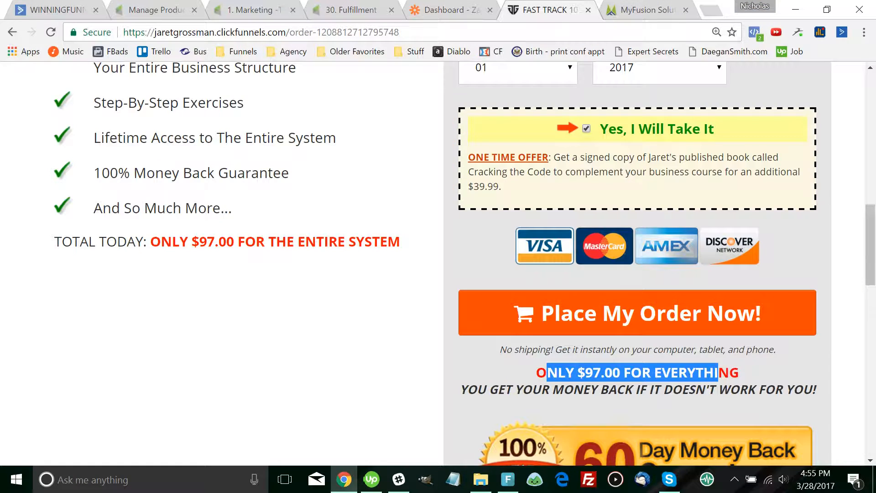
# Clear the email autofill suggestion on the Fast Track 10 order form and go to 30. Fulfillment
pyautogui.scroll(8, 438, 264)
pyautogui.scroll(3, 438, 264)
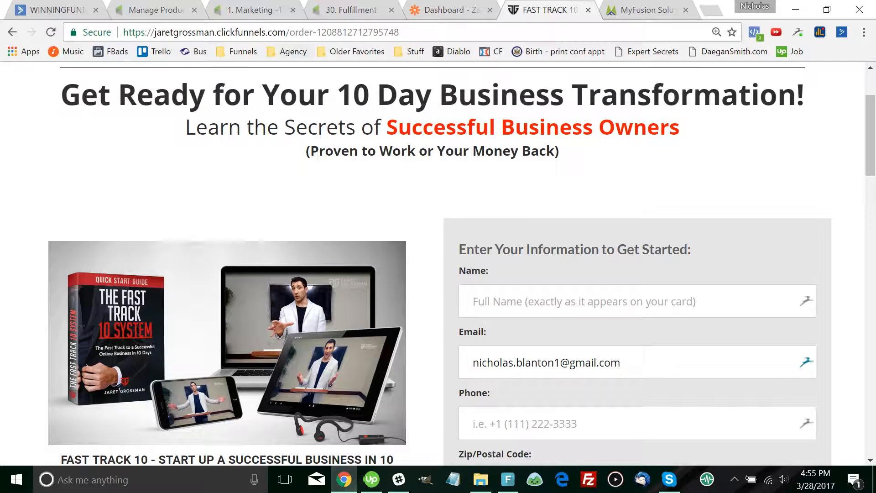
pyautogui.scroll(-2, 438, 264)
pyautogui.scroll(4, 438, 263)
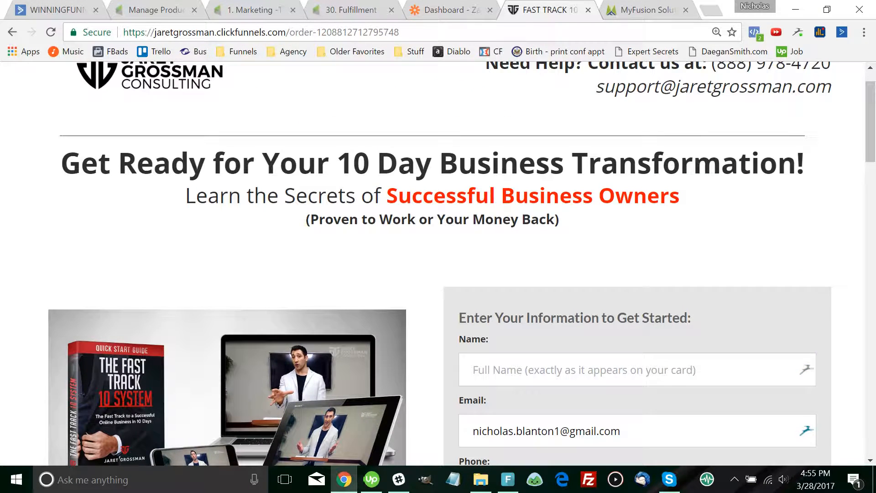
pyautogui.scroll(1, 438, 263)
pyautogui.scroll(-4, 438, 263)
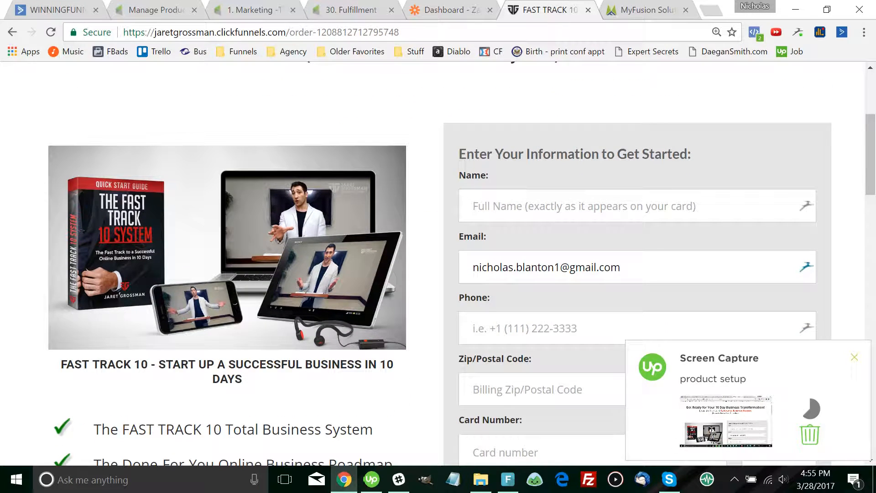
pyautogui.click(600, 267)
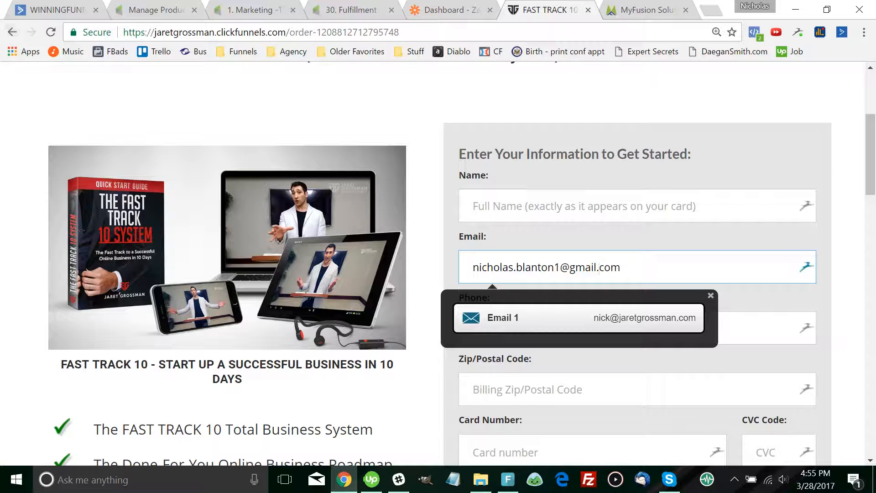
pyautogui.click(283, 101)
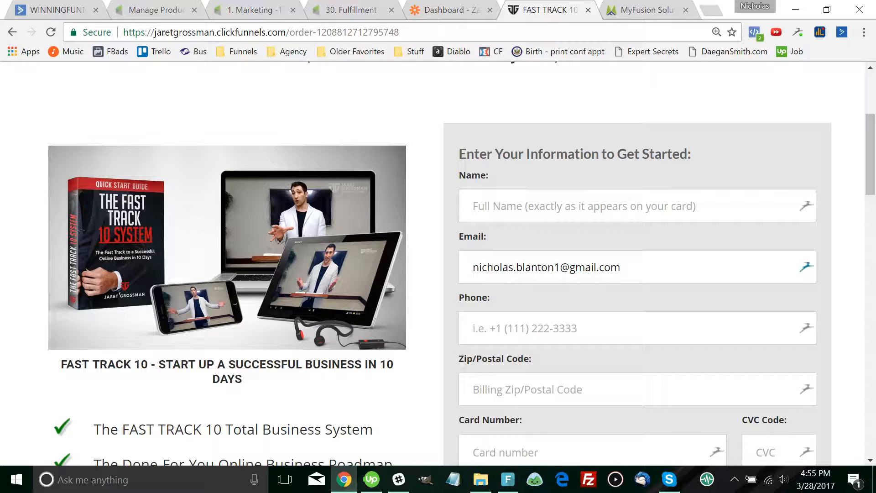
pyautogui.hotkey('ctrl', 'shift', 'Tab')
pyautogui.hotkey('ctrl', 'shift', 'Tab')
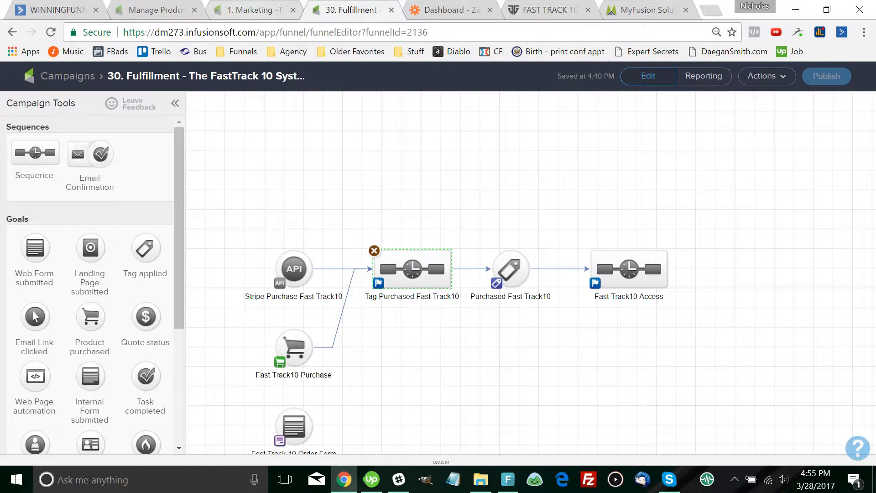
# Place a Name field snippet above Email in the First Step form, mark it not required, and save
pyautogui.hotkey('ctrl', 'shift', 'Tab')
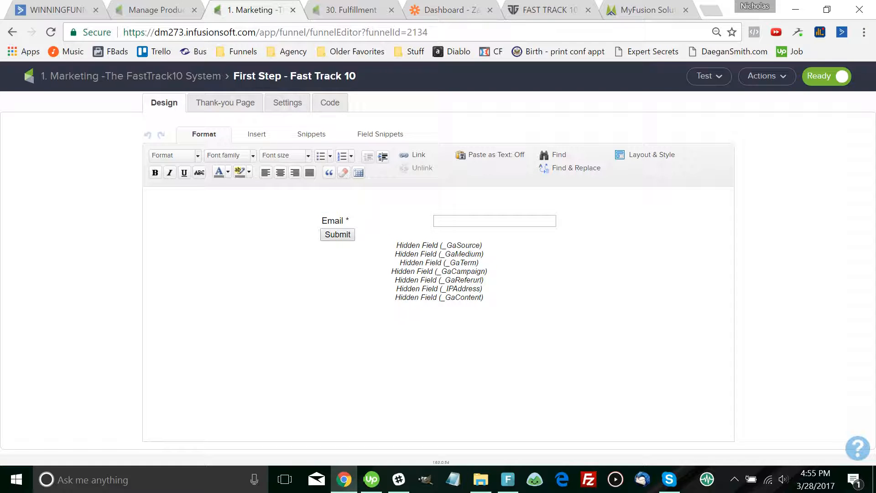
pyautogui.click(380, 133)
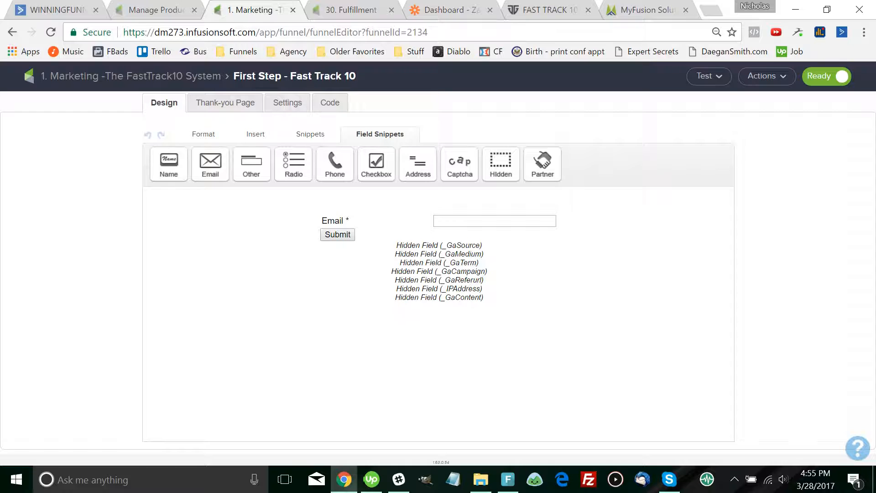
pyautogui.moveTo(168, 164); pyautogui.dragTo(331, 214)
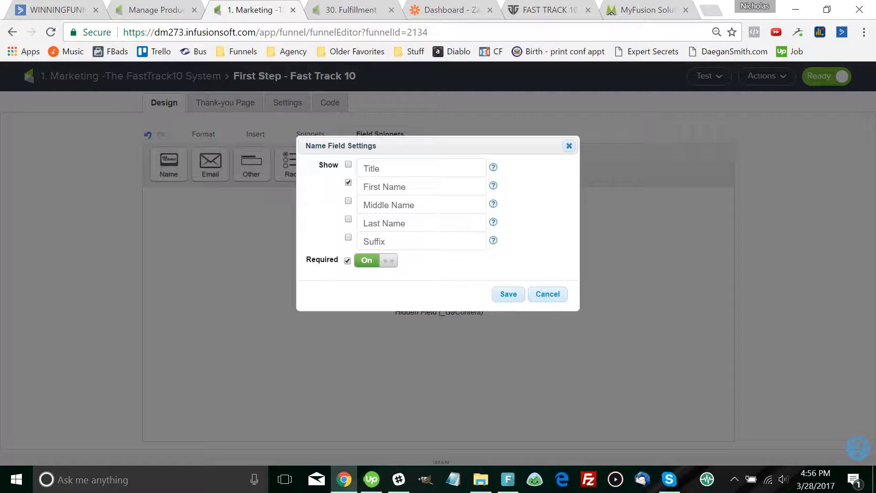
pyautogui.click(376, 260)
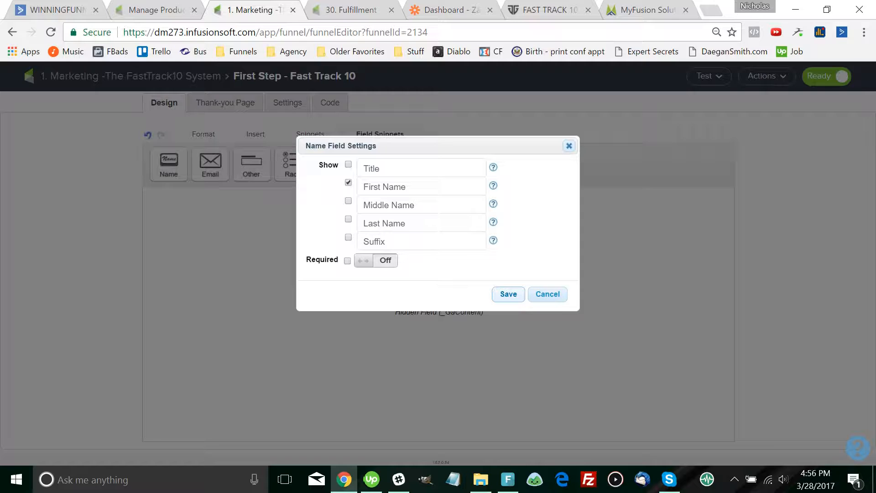
pyautogui.click(509, 294)
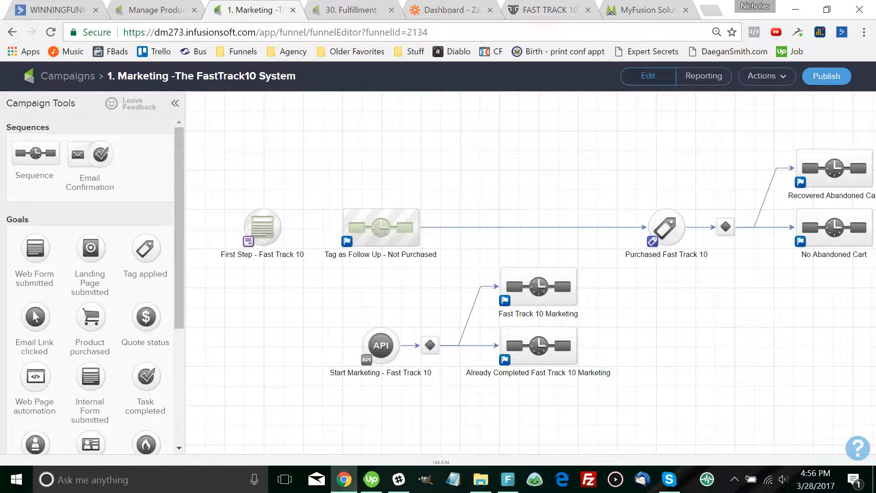
pyautogui.moveTo(270, 227)
pyautogui.scroll(-3, 531, 271)
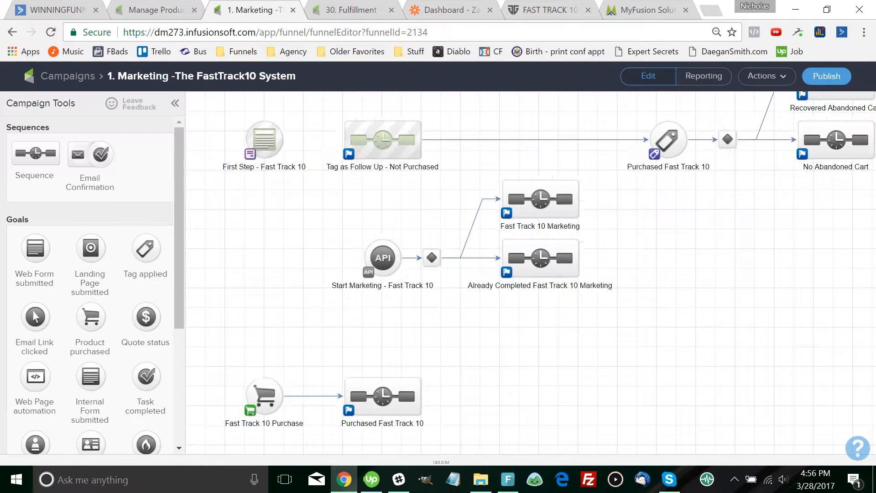
pyautogui.moveTo(531, 328); pyautogui.dragTo(528, 330)
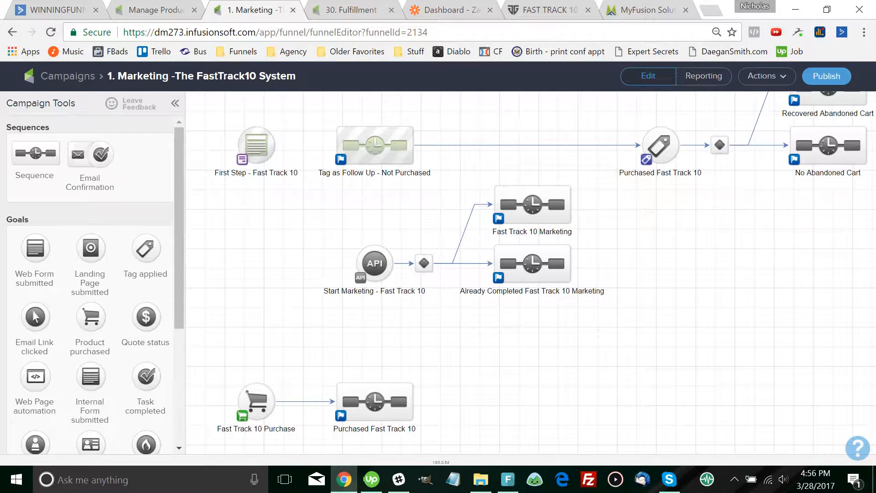
pyautogui.hotkey('ctrl', '-')
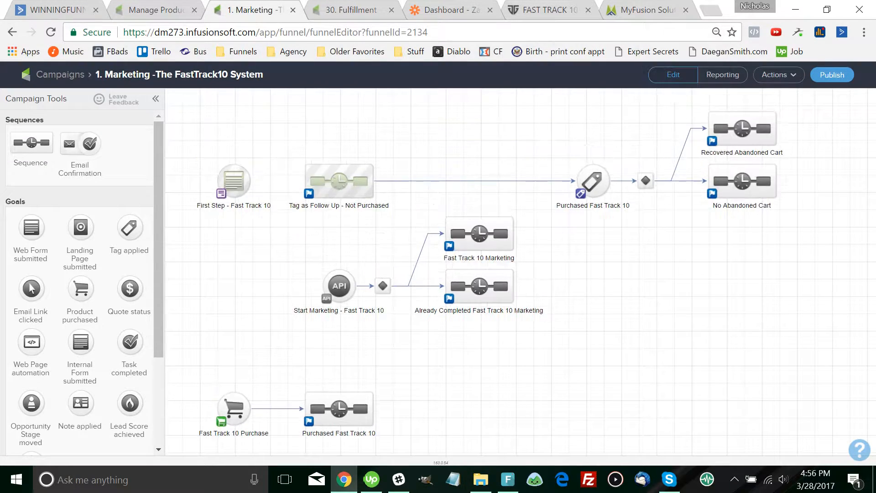
pyautogui.moveTo(531, 329); pyautogui.dragTo(520, 331)
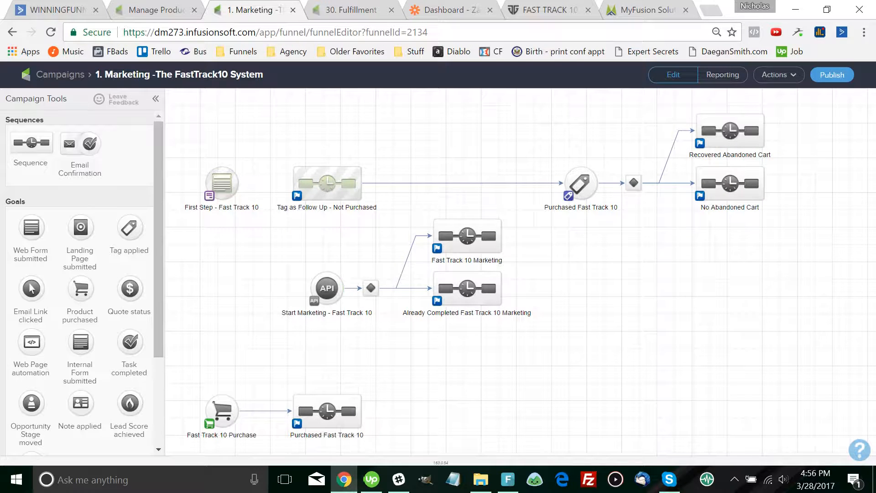
pyautogui.click(647, 10)
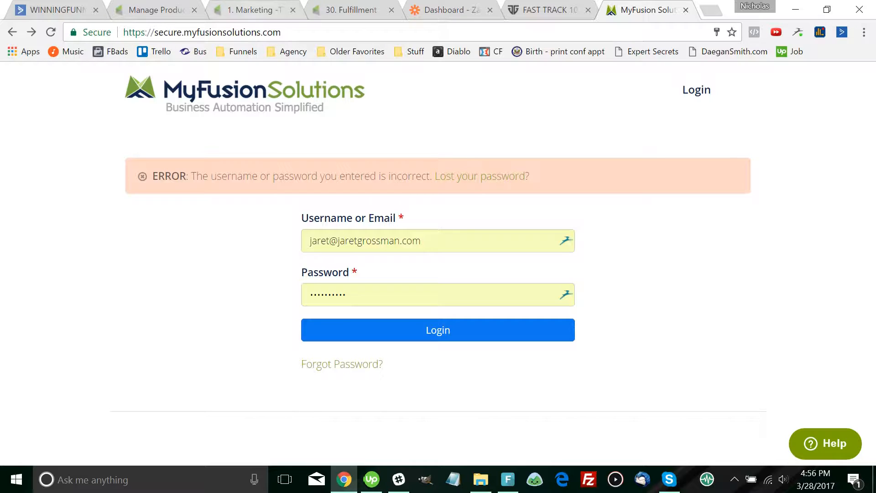
pyautogui.hotkey('ctrl', '3')
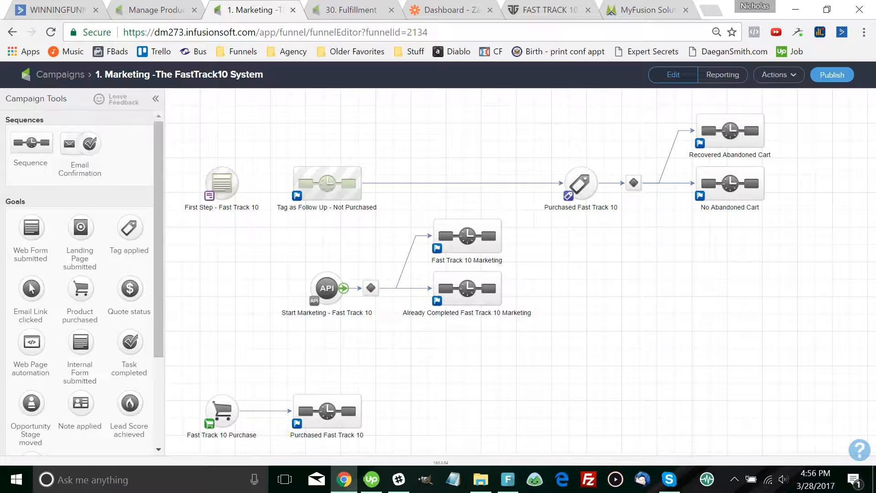
# Replace the Start Marketing API goal's call name lsmmarketing with 'fasttrack' and save it
pyautogui.doubleClick(327, 288)
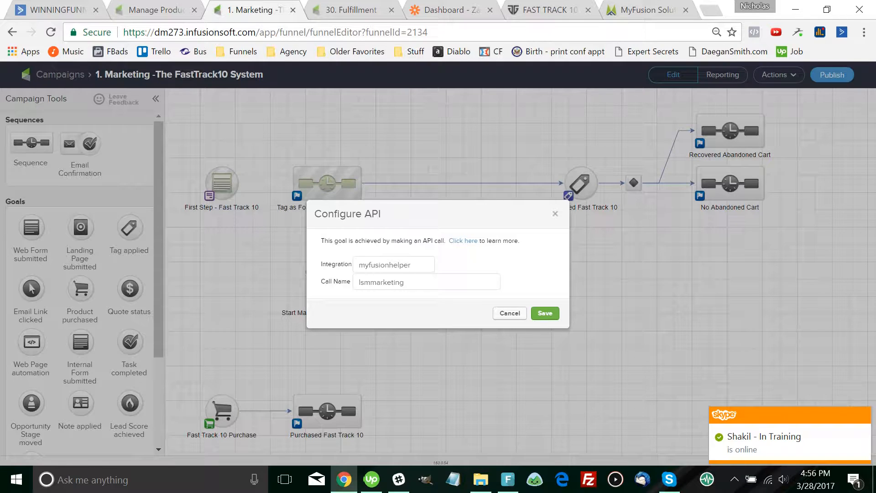
pyautogui.doubleClick(382, 282)
pyautogui.press('BackSpace')
pyautogui.click(545, 313)
pyautogui.press('Return')
pyautogui.write('neednam')
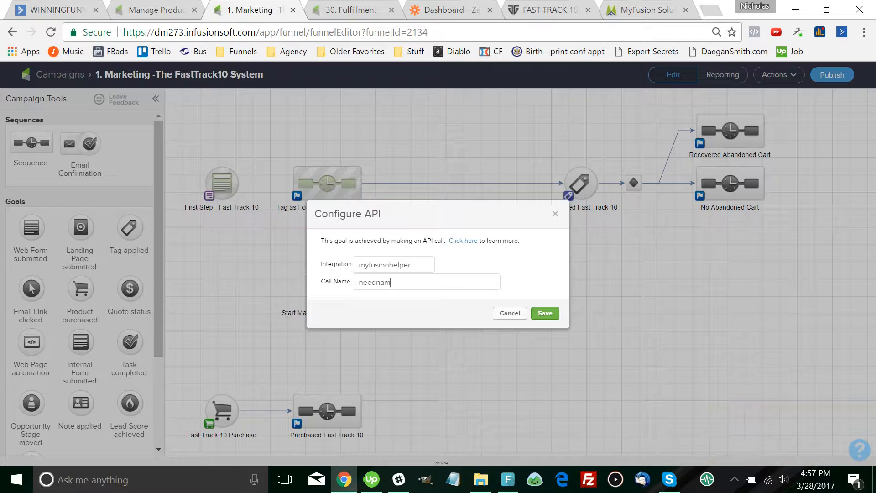
pyautogui.hotkey('ctrl', 'BackSpace')
pyautogui.write('fasttrack')
pyautogui.click(545, 313)
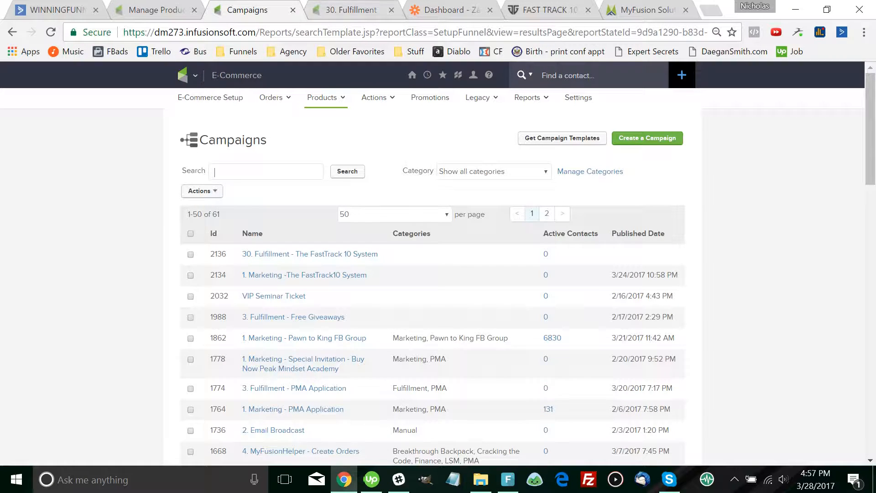
# In the 1. Marketing campaign, re-save the Start Marketing API goal with call name 'fasttrack'
pyautogui.click(304, 275)
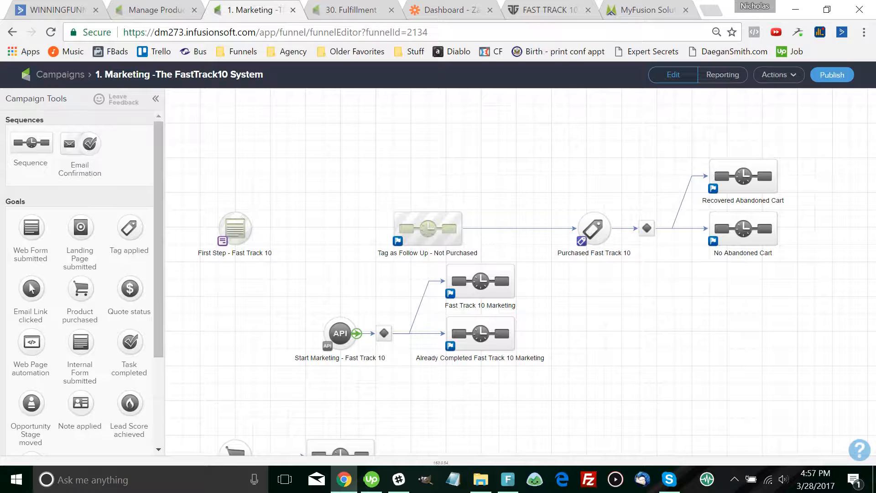
pyautogui.click(340, 334)
pyautogui.doubleClick(340, 333)
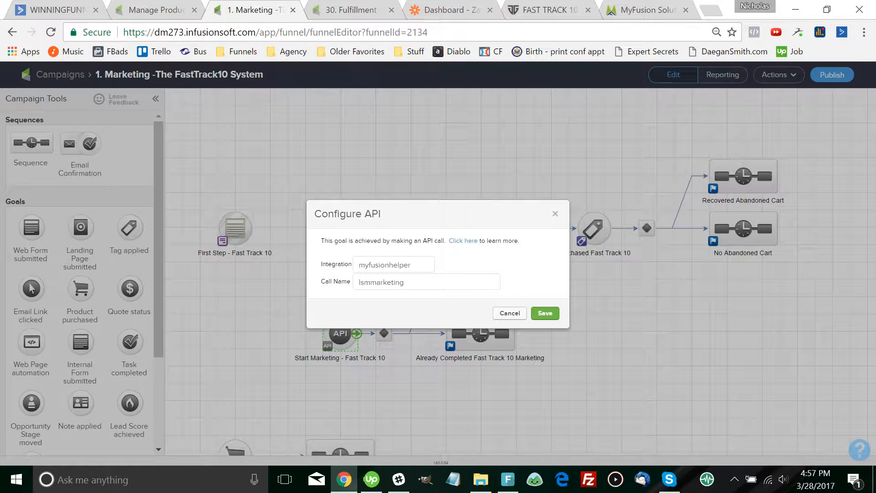
pyautogui.doubleClick(381, 282)
pyautogui.write('fasttrack')
pyautogui.click(544, 313)
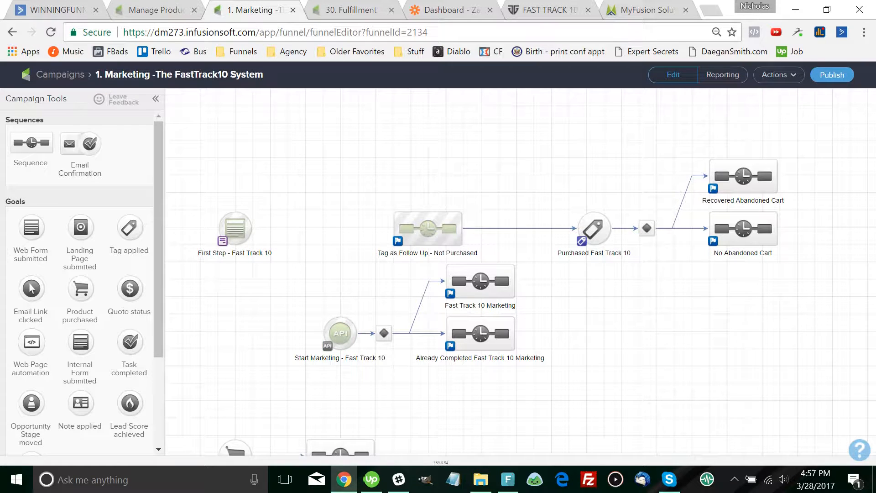
pyautogui.click(399, 479)
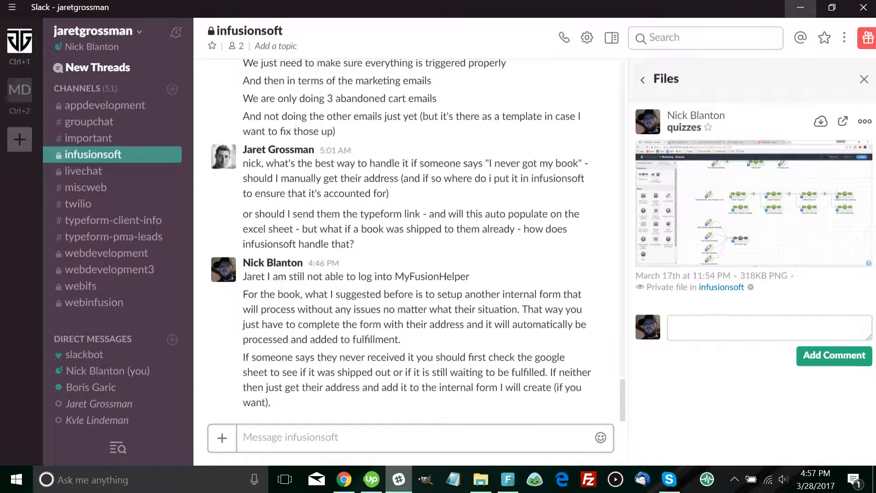
pyautogui.hotkey('alt', 'Tab')
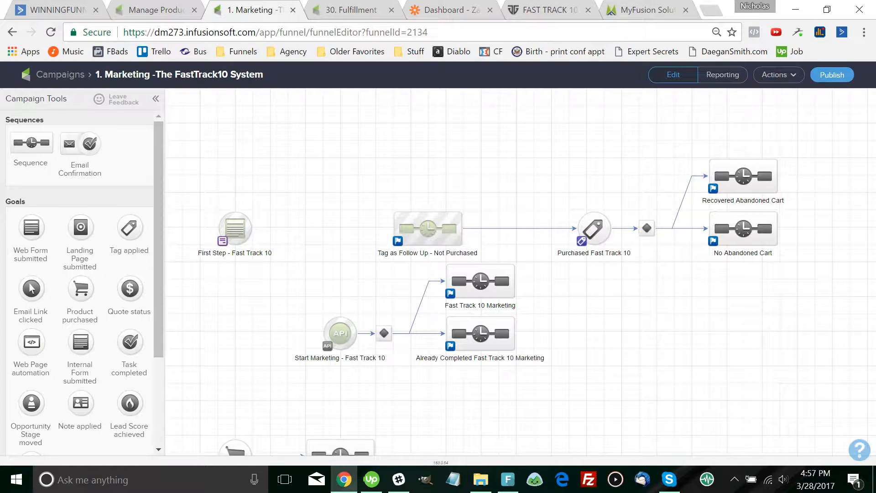
pyautogui.doubleClick(384, 333)
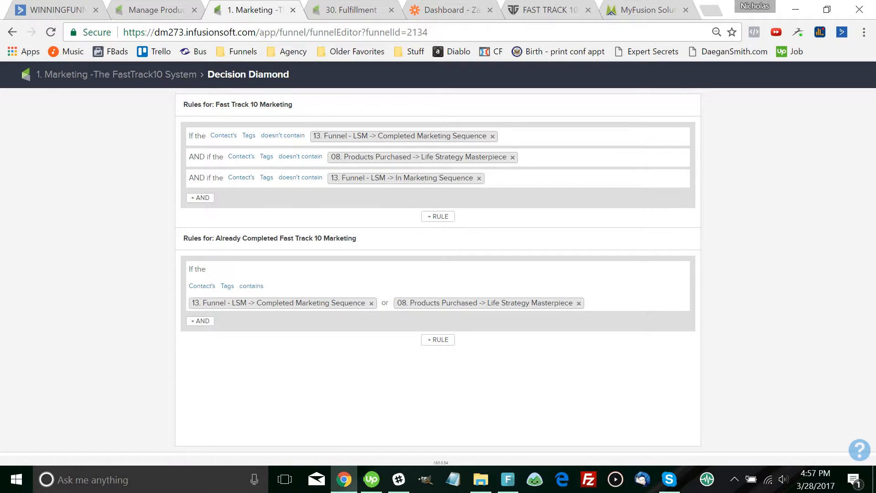
pyautogui.click(117, 74)
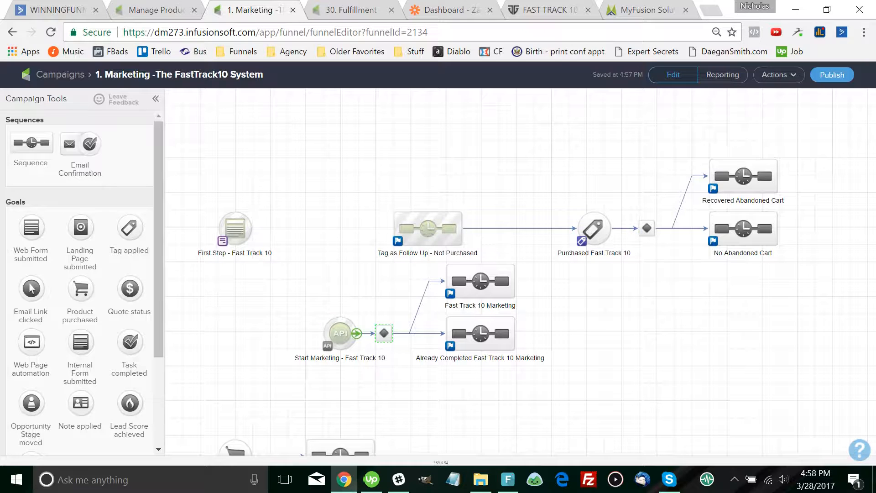
# Shift the Start Marketing - Fast Track 10 goal slightly left and open the following decision diamond's rules
pyautogui.moveTo(340, 333); pyautogui.dragTo(323, 333)
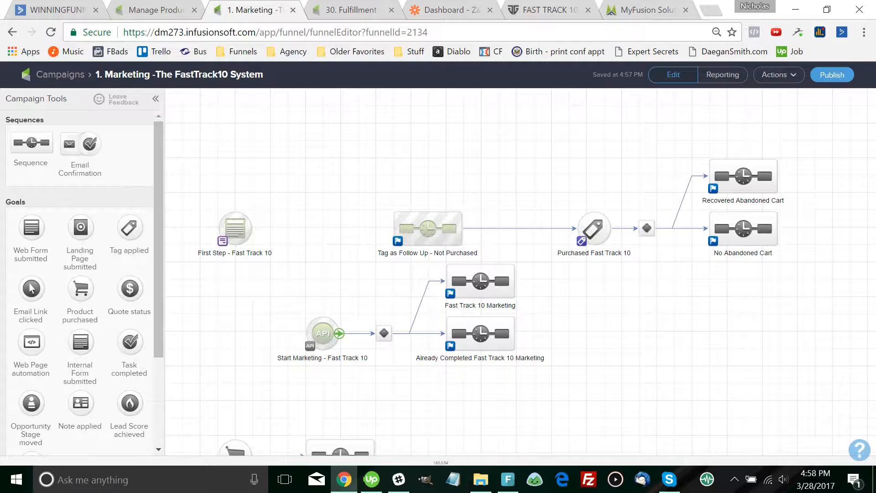
pyautogui.doubleClick(384, 333)
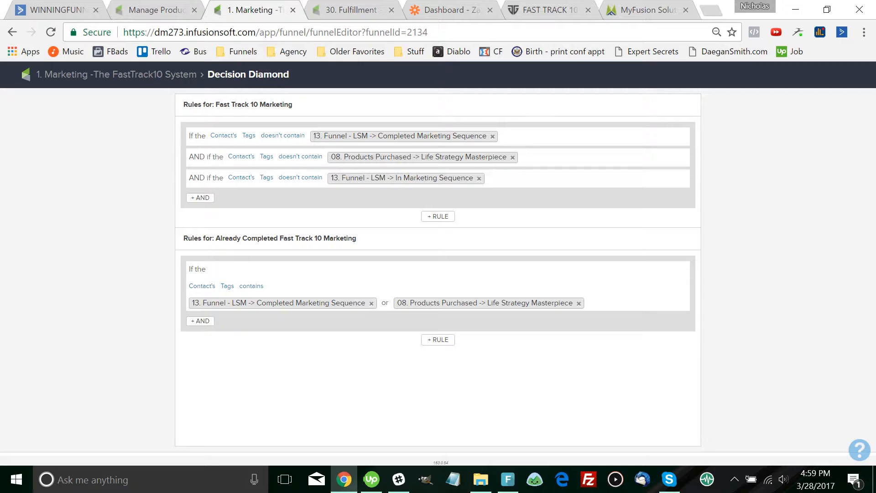
# Reopen the decision diamond rules, clear a trial 'Testing' tag search, then open Manage Product's main navigation
pyautogui.click(116, 74)
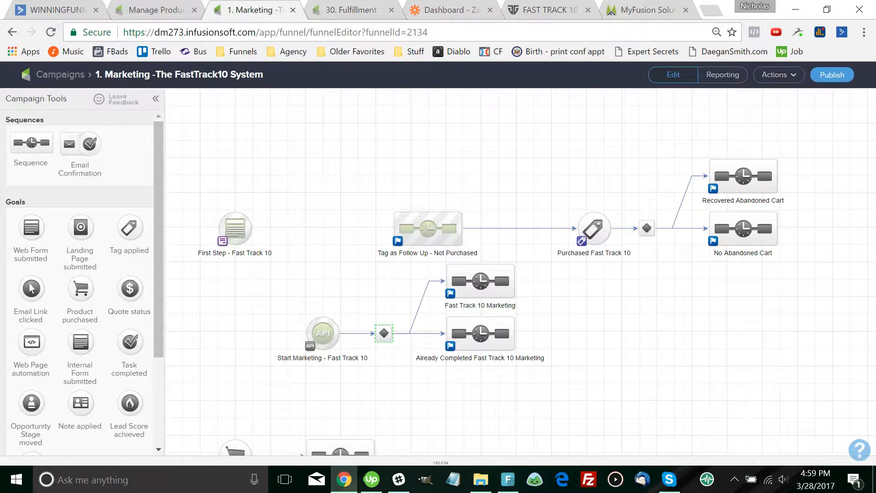
pyautogui.doubleClick(383, 333)
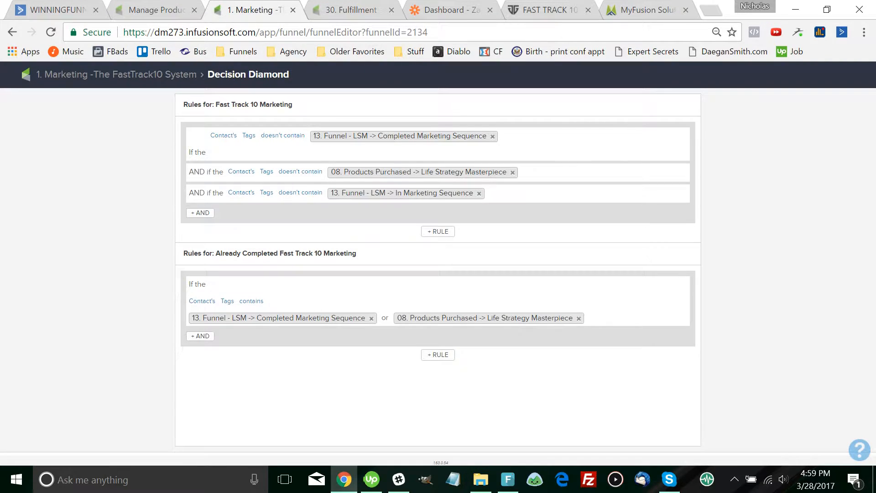
pyautogui.moveTo(406, 194)
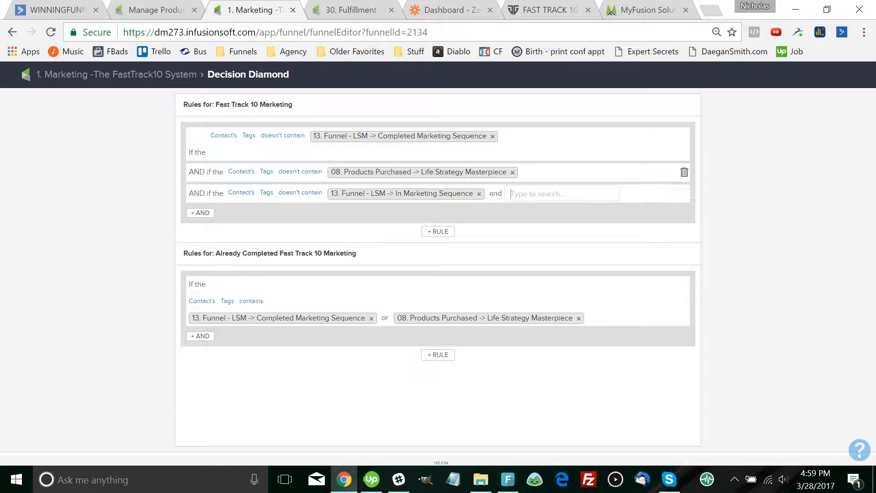
pyautogui.write('Testing')
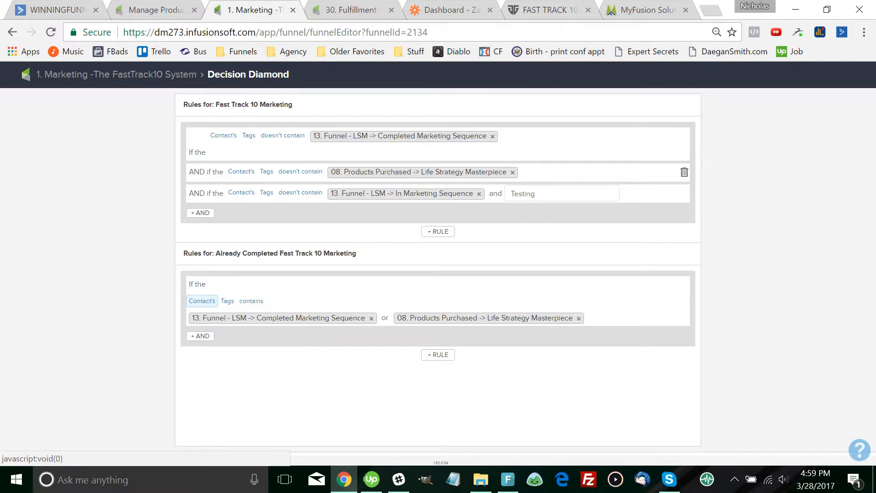
pyautogui.doubleClick(523, 194)
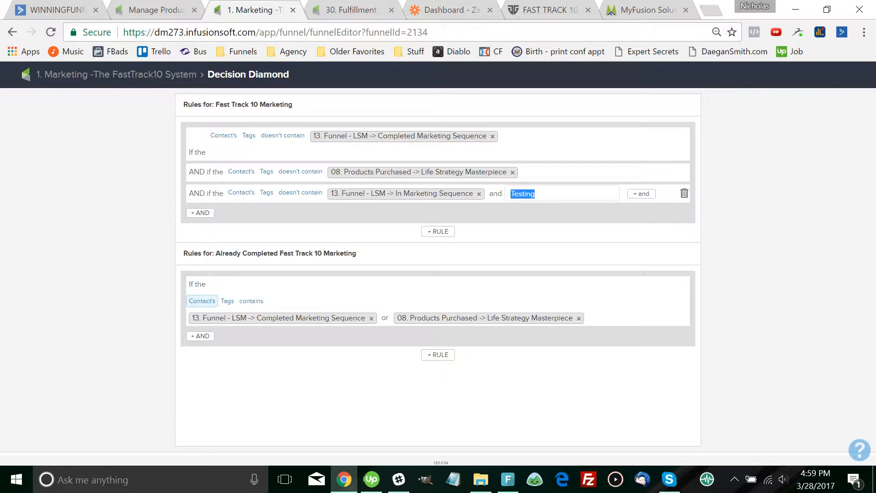
pyautogui.press('BackSpace')
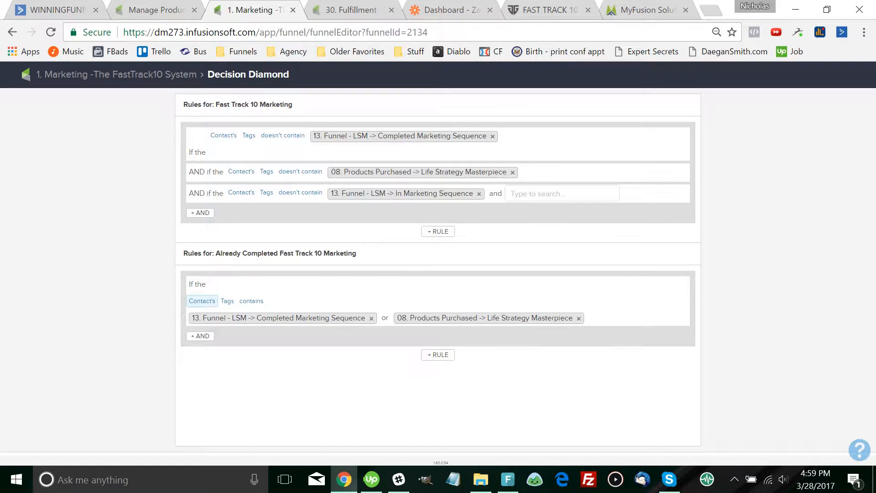
pyautogui.click(169, 9)
pyautogui.click(187, 75)
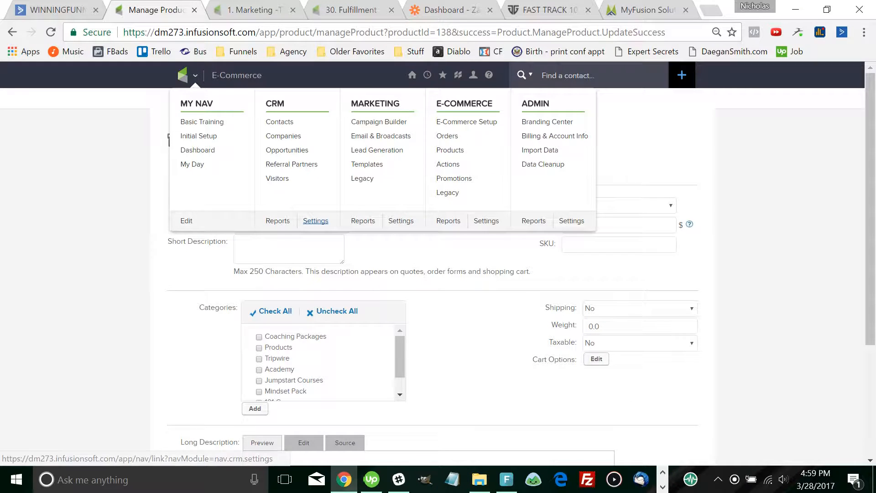
# Open CRM Settings and bring up the Tags list
pyautogui.click(316, 220)
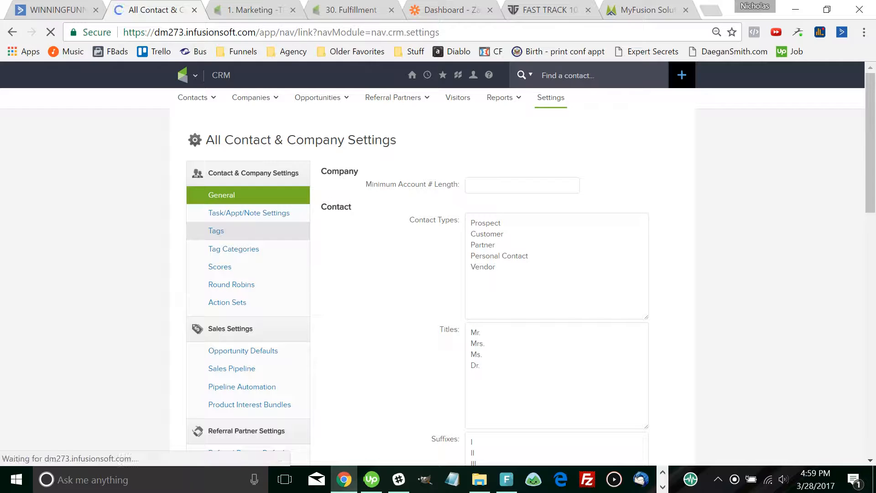
pyautogui.click(257, 8)
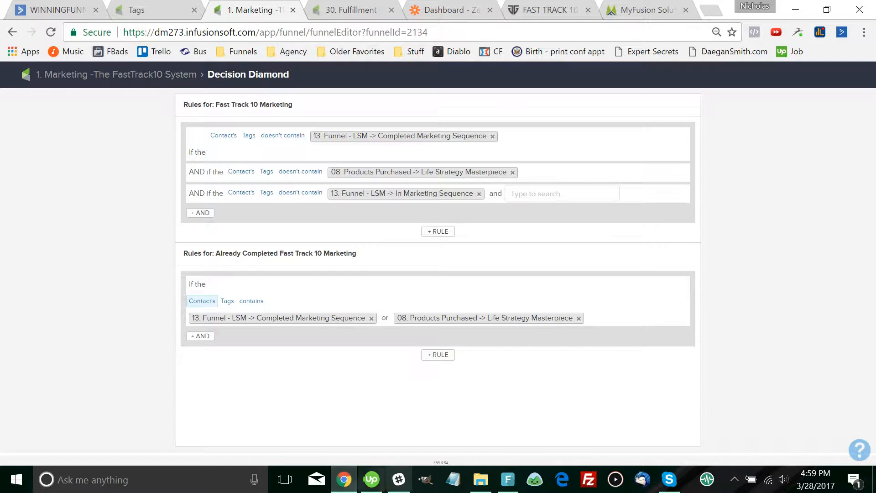
# Place a narrowed Notepad window beside Chrome and type the prefix 'Funnel - Fast Track -'
pyautogui.click(453, 479)
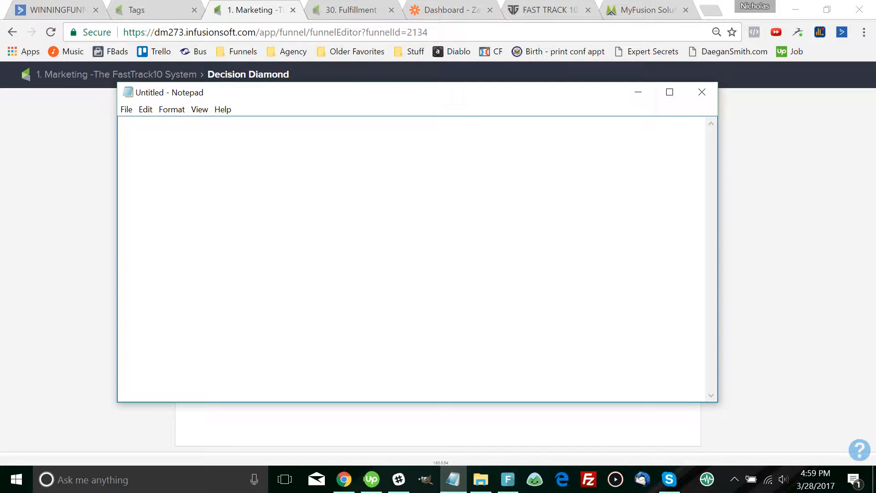
pyautogui.moveTo(717, 255); pyautogui.dragTo(392, 256)
pyautogui.moveTo(273, 92); pyautogui.dragTo(695, 119)
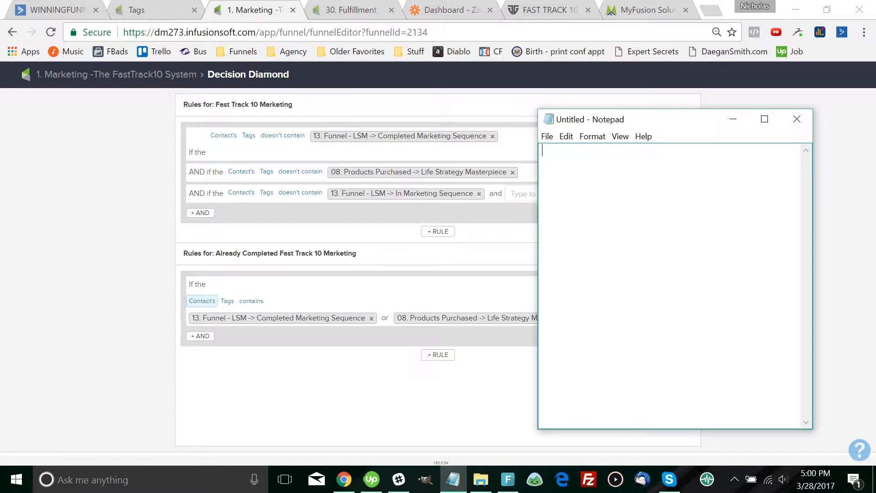
pyautogui.write('Funnel - Fast Track')
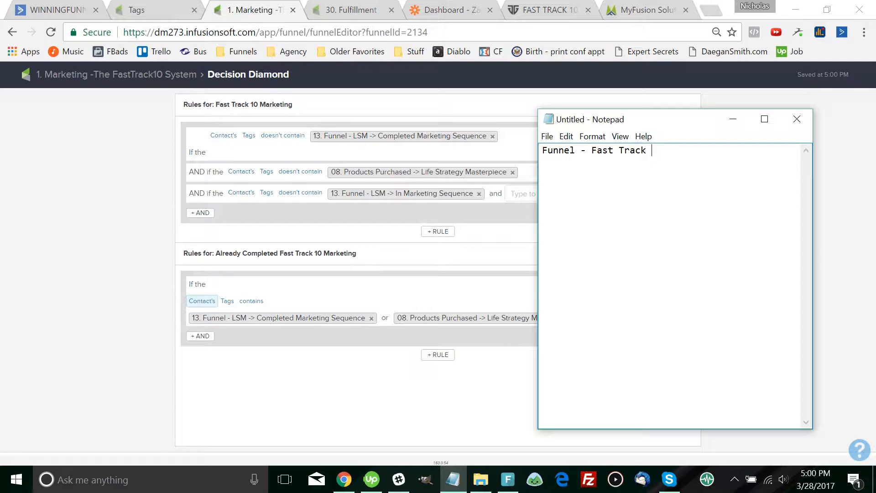
pyautogui.write('-')
pyautogui.moveTo(671, 119); pyautogui.dragTo(697, 131)
pyautogui.click(154, 10)
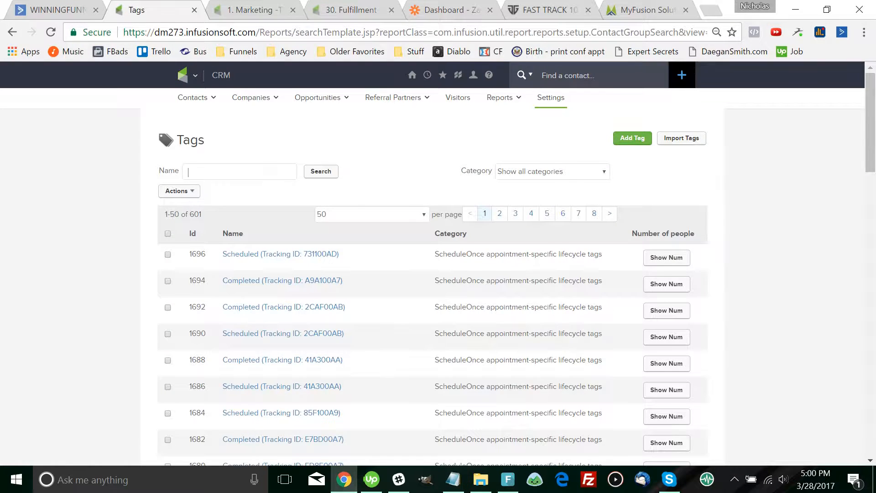
# Filter the Tags list to category 13. Funnel - LSM and resume typing in the note
pyautogui.scroll(-9, 433, 274)
pyautogui.scroll(9, 432, 274)
pyautogui.click(552, 171)
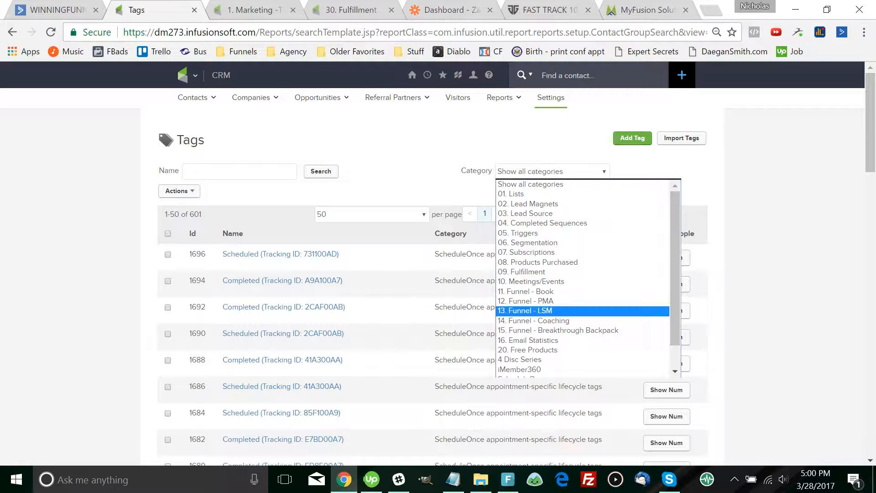
pyautogui.click(524, 310)
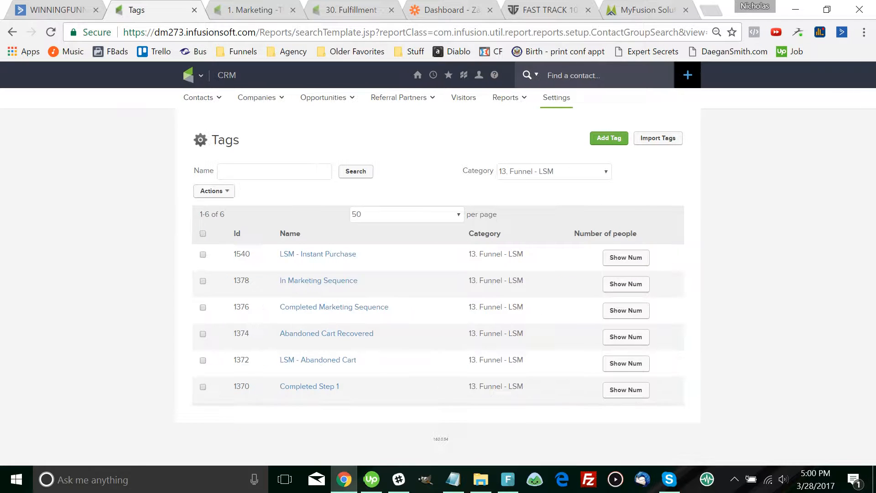
pyautogui.hotkey('alt', 'Tab')
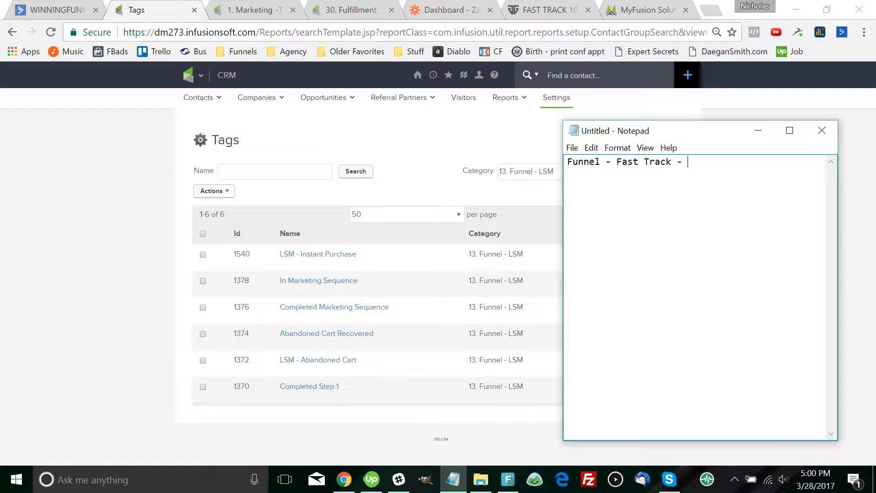
pyautogui.write('Fast tra')
# Finish line one as 'Funnel - Fast Track -> Fast Track - Instant Purcahse' and widen the note
pyautogui.click(687, 162)
pyautogui.write('>')
pyautogui.press('End')
pyautogui.press('BackSpace')
pyautogui.press('BackSpace')
pyautogui.press('BackSpace')
pyautogui.write('Track -')
pyautogui.write('Instant Purcahse')
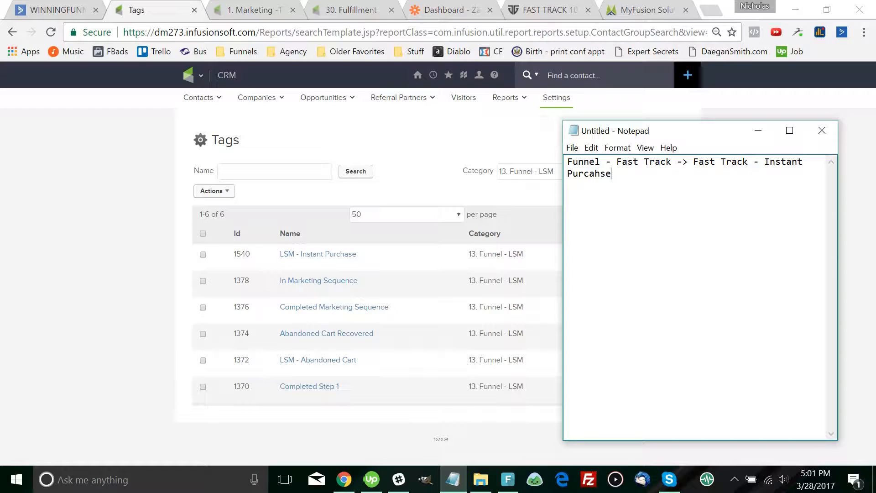
pyautogui.moveTo(563, 274); pyautogui.dragTo(456, 274)
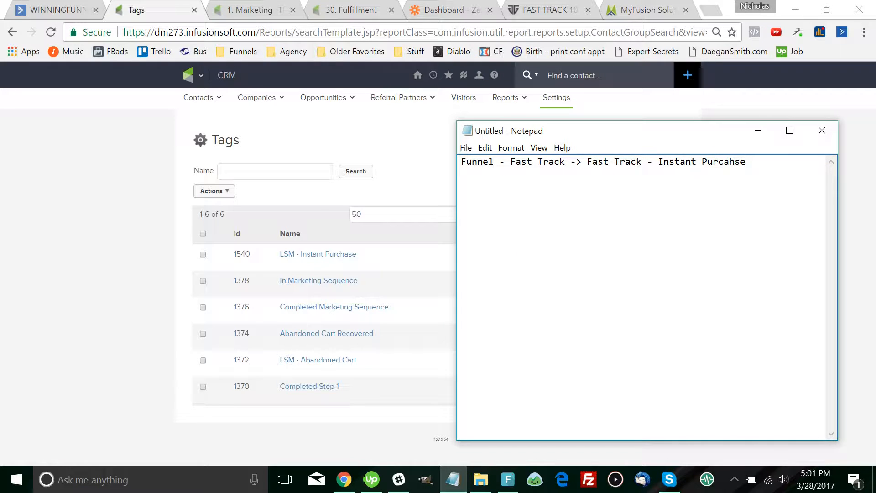
# Copy the 'Funnel - Fast Track ->' prefix onto five new lines below the first
pyautogui.moveTo(587, 161); pyautogui.dragTo(461, 161)
pyautogui.hotkey('ctrl', 'c')
pyautogui.click(746, 162)
pyautogui.hotkey('ctrl', 'v')
pyautogui.press('Return')
pyautogui.hotkey('ctrl', 'v')
pyautogui.press('Return')
pyautogui.hotkey('ctrl', 'v')
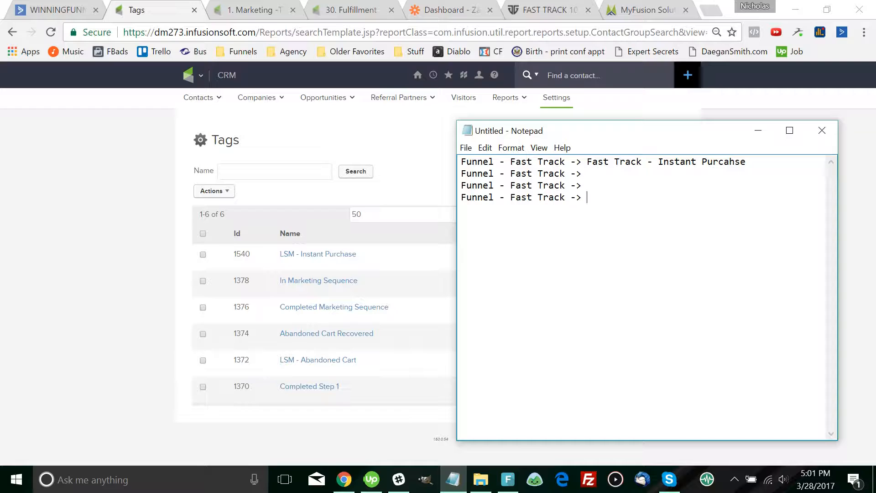
pyautogui.press('Return')
pyautogui.hotkey('ctrl', 'v')
pyautogui.press('Return')
pyautogui.hotkey('ctrl', 'v')
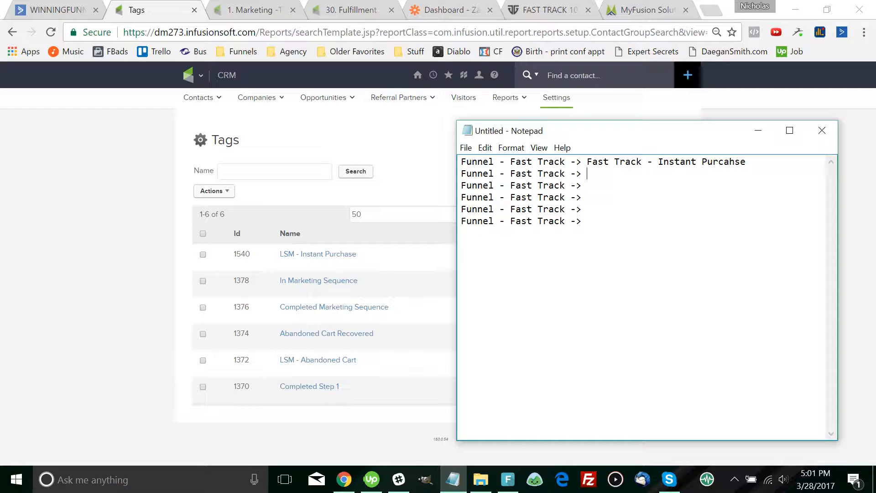
pyautogui.write('In')
pyautogui.press('BackSpace')
pyautogui.press('BackSpace')
pyautogui.press('BackSpace')
# Append 'Fast Track - ' after the prefix on lines 2 through 6
pyautogui.moveTo(587, 162); pyautogui.dragTo(658, 162)
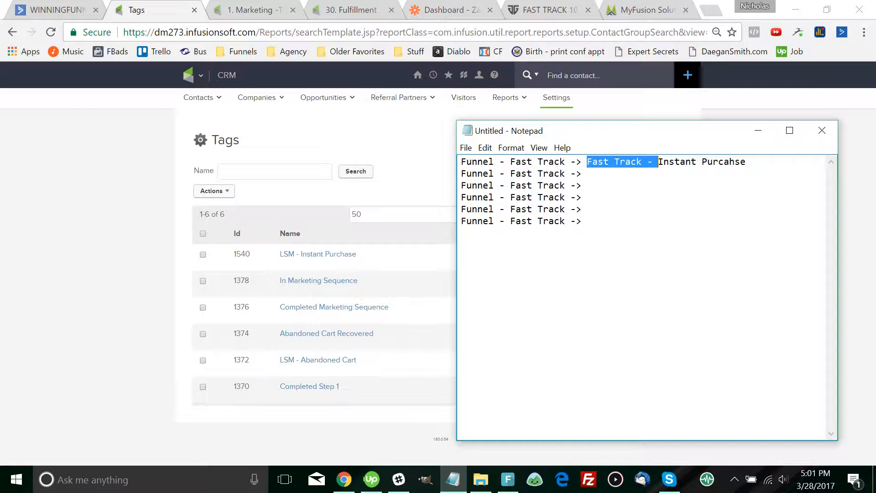
pyautogui.hotkey('ctrl', 'c')
pyautogui.click(584, 174)
pyautogui.hotkey('ctrl', 'v')
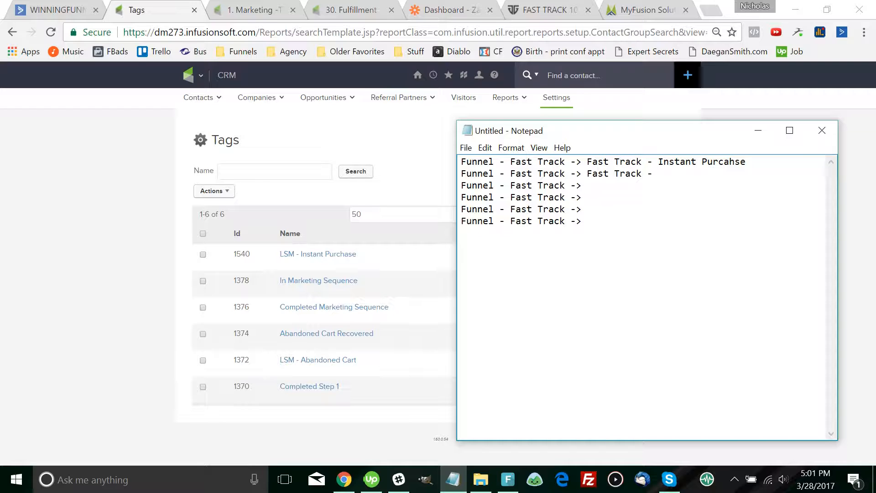
pyautogui.click(584, 185)
pyautogui.hotkey('ctrl', 'v')
pyautogui.click(584, 197)
pyautogui.hotkey('ctrl', 'v')
pyautogui.click(584, 209)
pyautogui.hotkey('ctrl', 'v')
pyautogui.click(584, 221)
pyautogui.hotkey('ctrl', 'v')
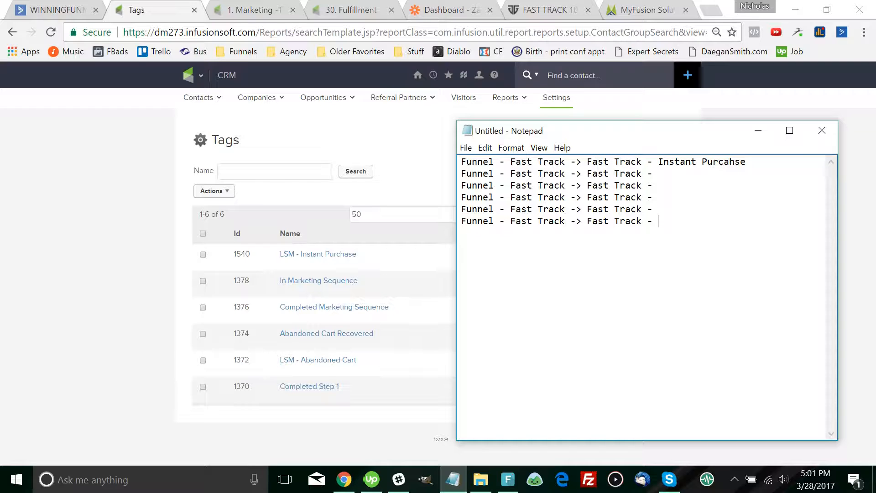
# Type In Marketing Sequence, Completed Marketing Sequence, Abandoned Cart Recovered, Abandoned Cart and Completed Step 1
pyautogui.click(657, 174)
pyautogui.write('In Marketing Sequence')
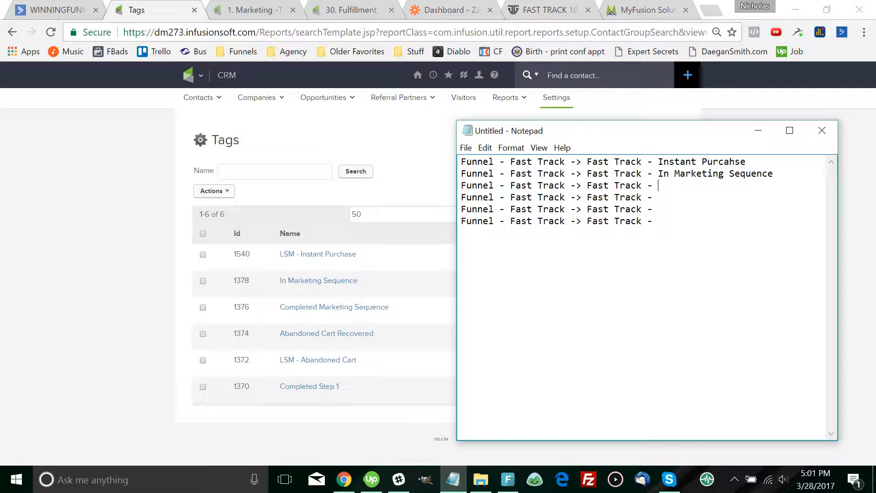
pyautogui.write('Completed Marketing Seque')
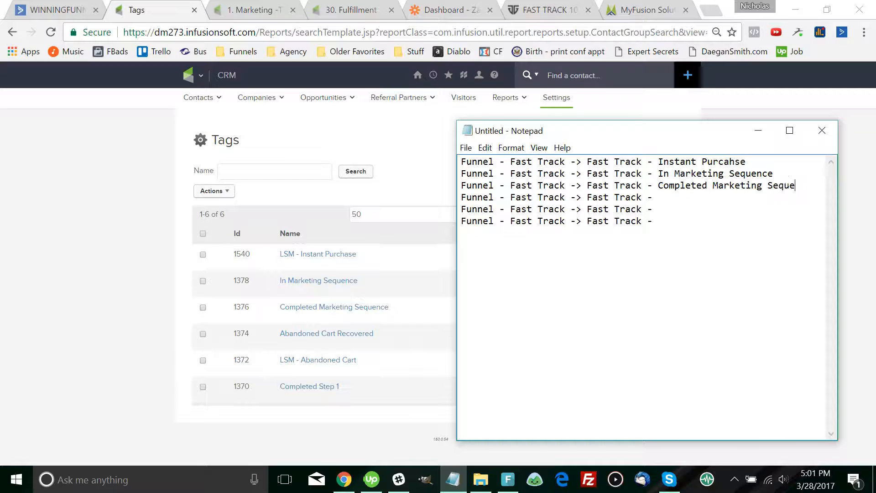
pyautogui.write('nce')
pyautogui.write('Abandoned ')
pyautogui.write('Cart Reco')
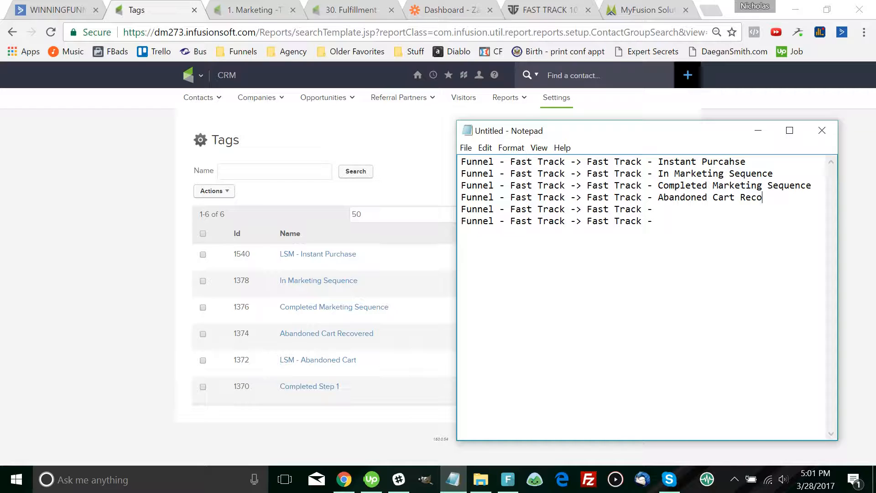
pyautogui.write('vered')
pyautogui.click(658, 209)
pyautogui.write('Abandoned Cart')
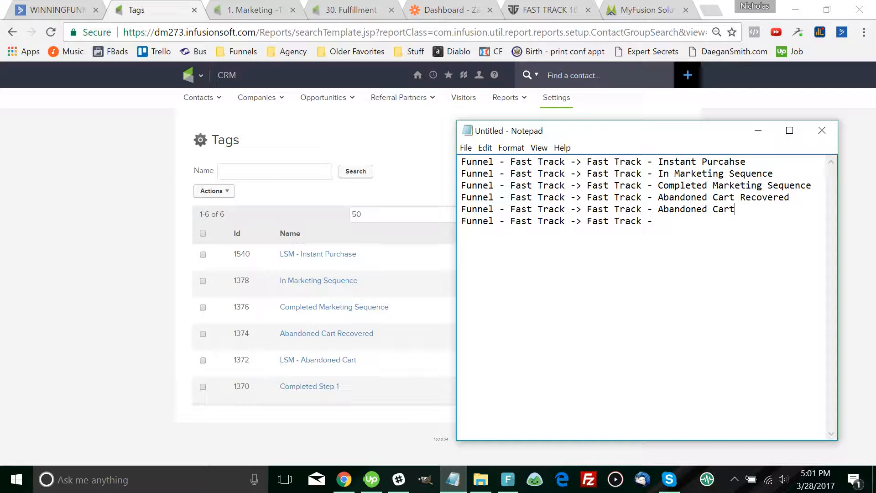
pyautogui.write('Completed Step 1')
# Move the Completed Step 1 line to the top of the note and review the tag names
pyautogui.hotkey('shift', 'Home')
pyautogui.press('BackSpace')
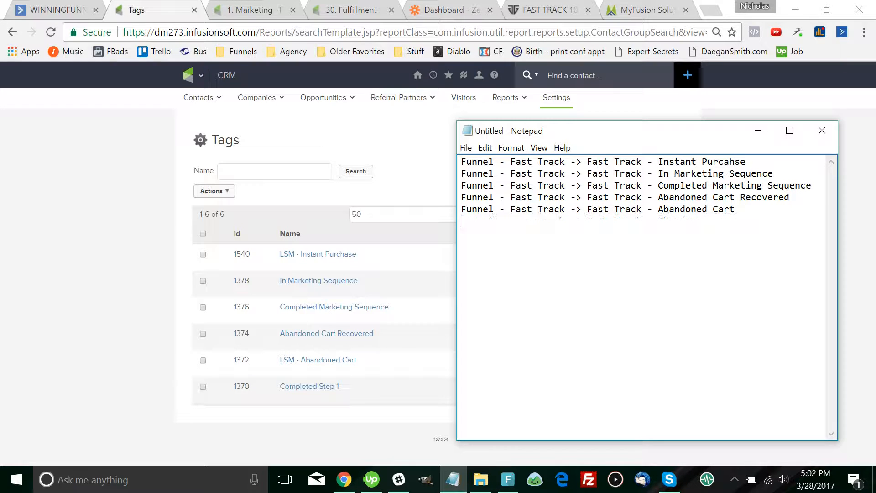
pyautogui.hotkey('ctrl', 'Home')
pyautogui.hotkey('ctrl', 'v')
pyautogui.press('Return')
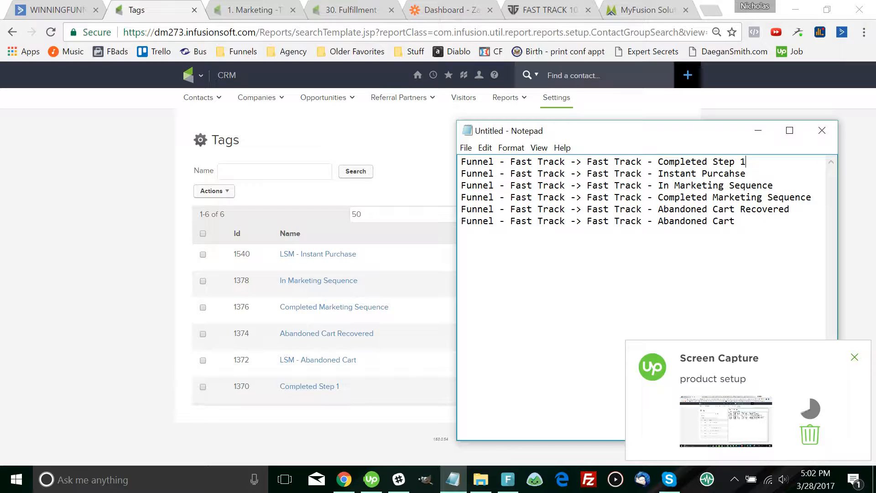
pyautogui.moveTo(746, 174); pyautogui.dragTo(466, 197)
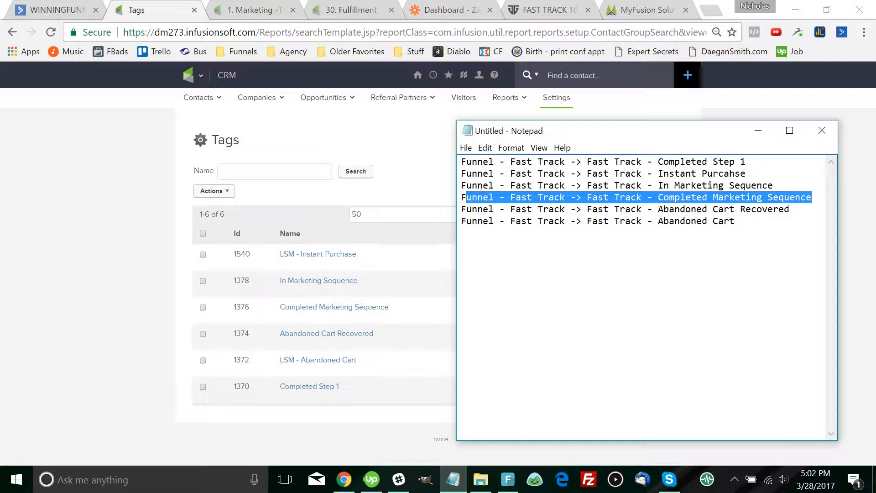
pyautogui.moveTo(747, 173); pyautogui.dragTo(658, 174)
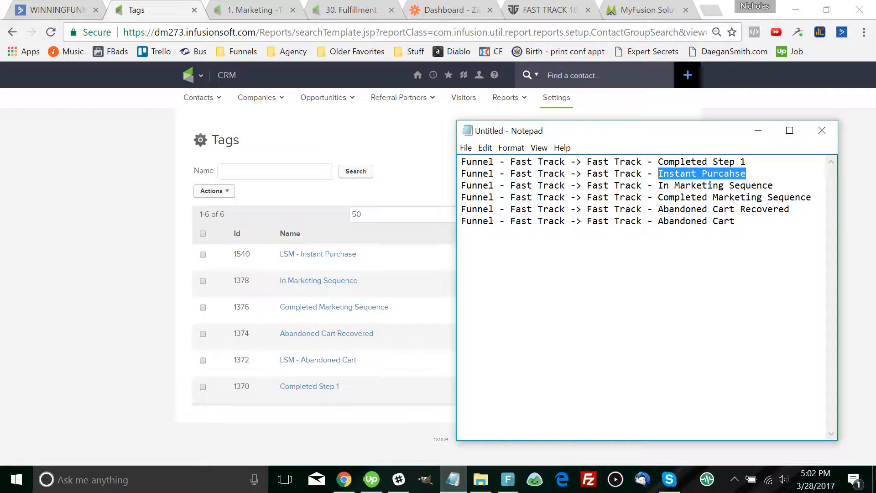
pyautogui.moveTo(735, 220); pyautogui.dragTo(658, 220)
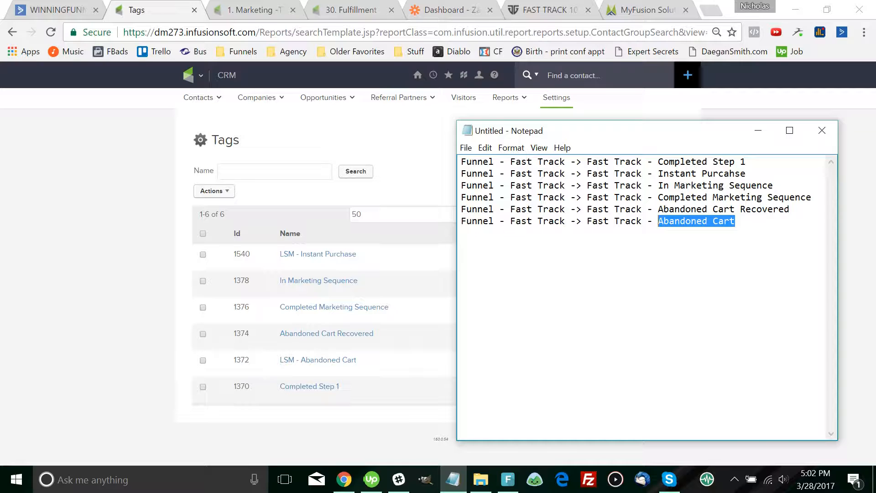
# Review the tag lines, highlighting Abandoned Cart Recovered, Instant Purcahse, Abandoned Cart and Completed Step 1
pyautogui.moveTo(790, 209); pyautogui.dragTo(461, 209)
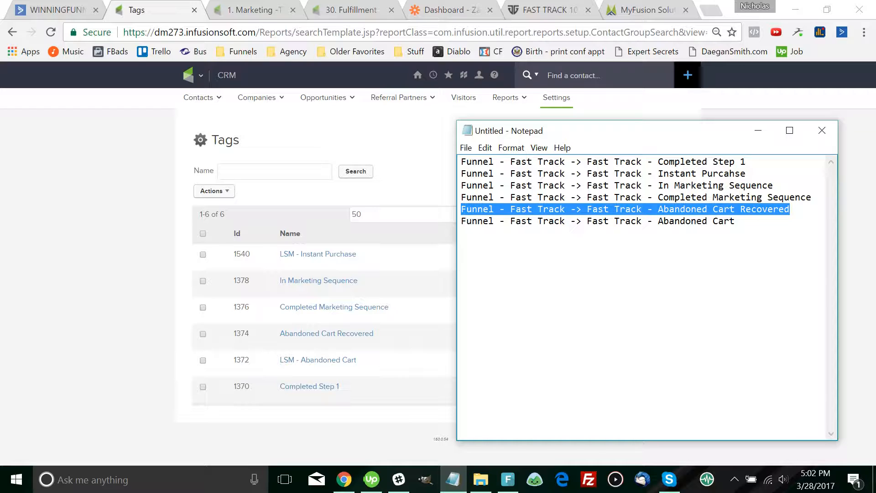
pyautogui.click(790, 209)
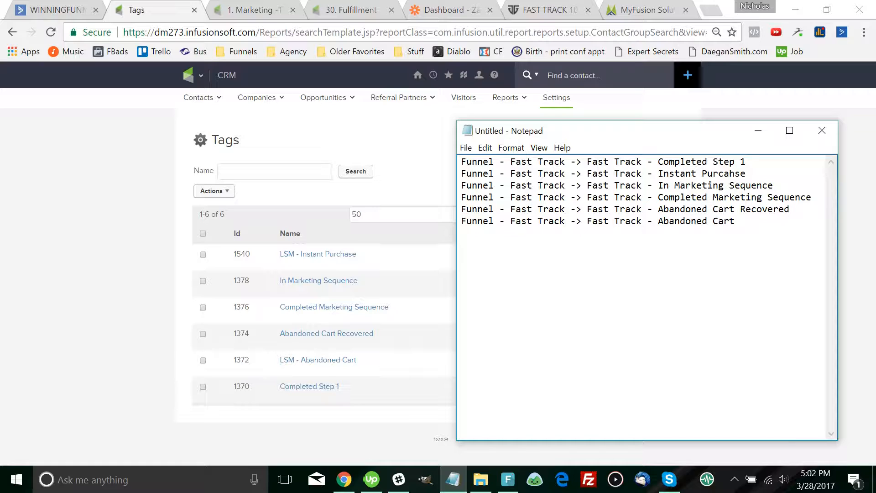
pyautogui.moveTo(746, 173); pyautogui.dragTo(461, 174)
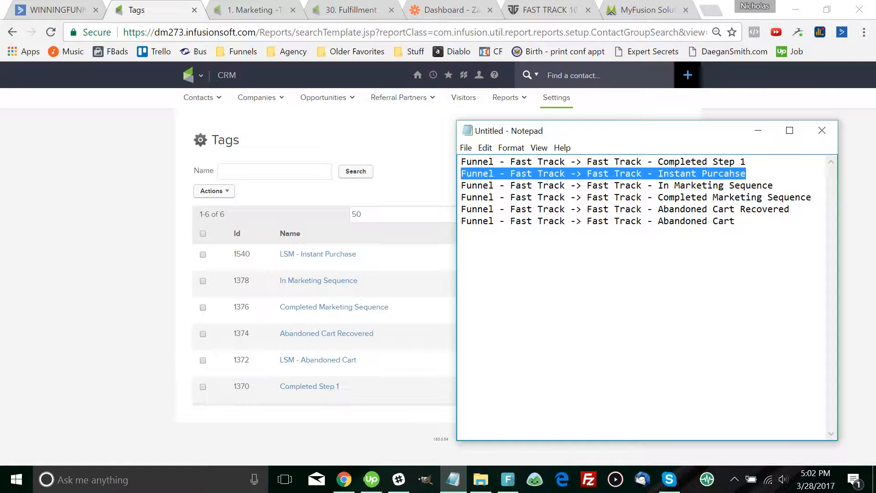
pyautogui.moveTo(791, 200); pyautogui.dragTo(472, 209)
pyautogui.click(790, 209)
pyautogui.click(734, 221)
pyautogui.moveTo(735, 221); pyautogui.dragTo(461, 221)
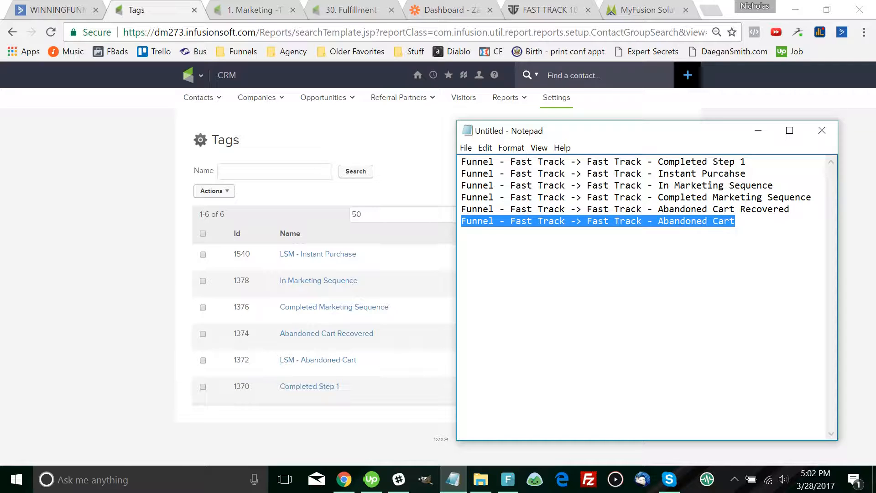
pyautogui.moveTo(746, 161); pyautogui.dragTo(461, 162)
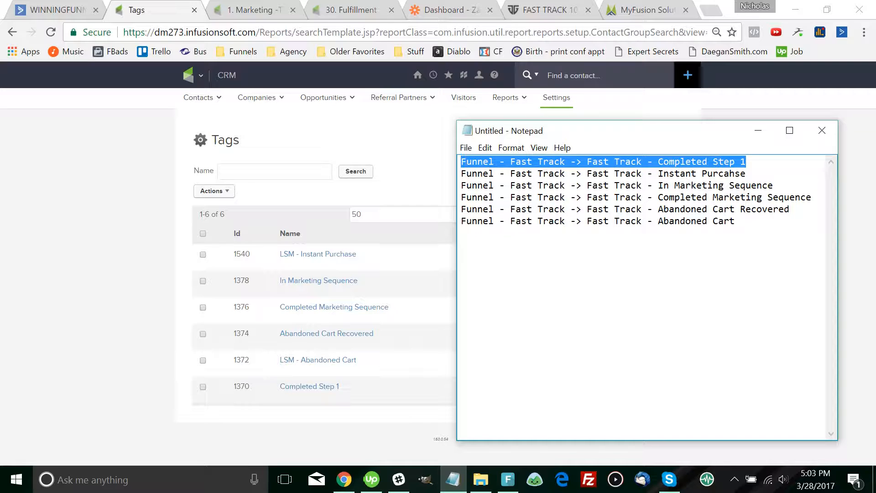
pyautogui.moveTo(734, 221); pyautogui.dragTo(461, 209)
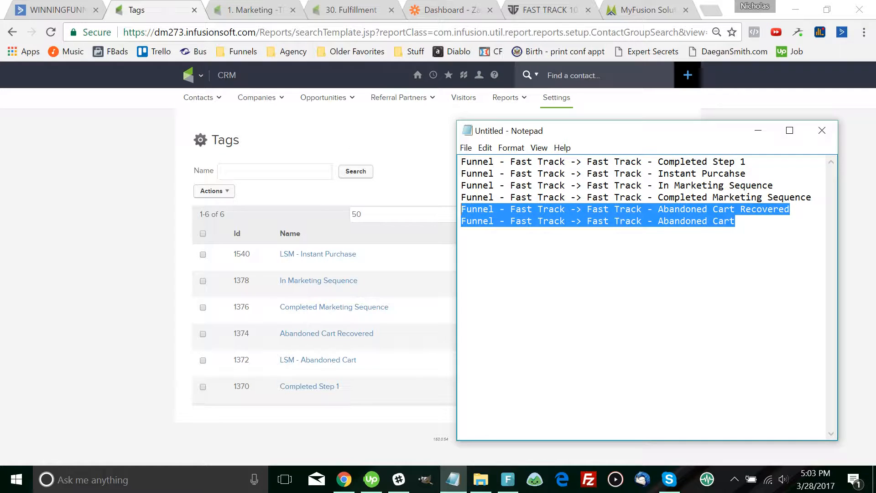
# Move the Instant Purcahse line below Completed Marketing Sequence and remove the leftover blank line
pyautogui.moveTo(746, 173); pyautogui.dragTo(461, 173)
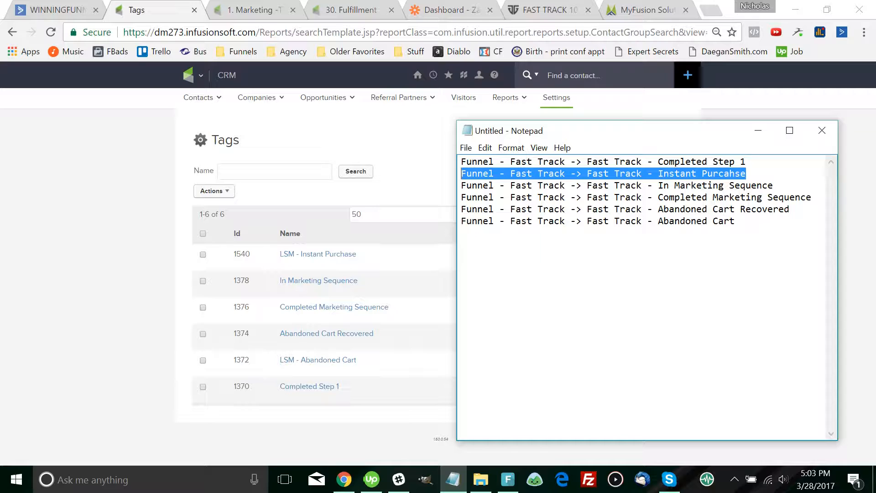
pyautogui.hotkey('ctrl', 'x')
pyautogui.hotkey('ctrl', 'v')
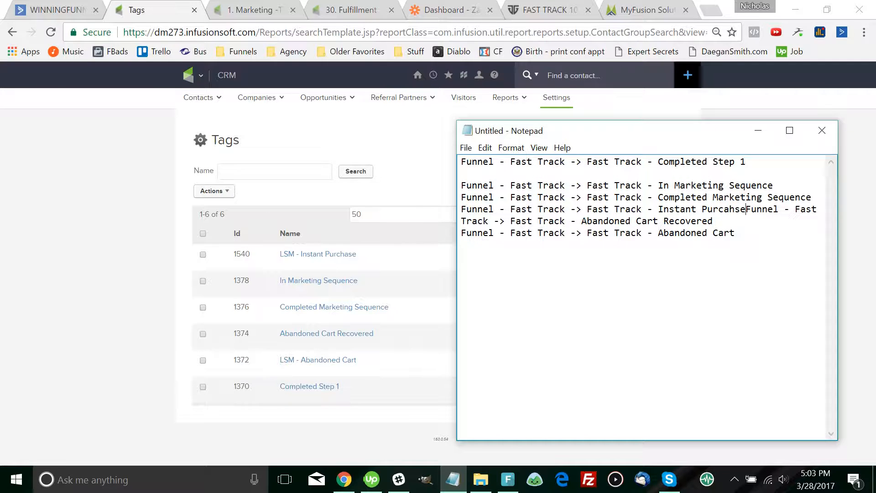
pyautogui.press('Return')
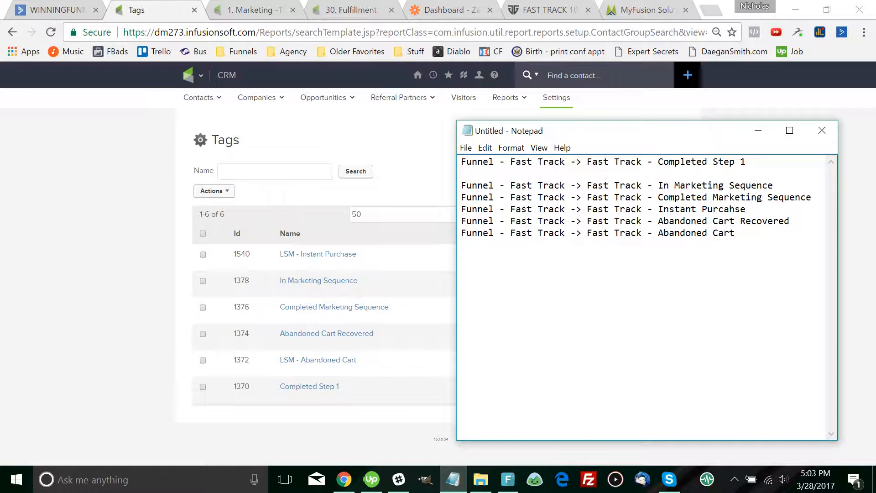
pyautogui.press('Delete')
# Check the last three tag lines, then return to the Infusionsoft Tags list
pyautogui.moveTo(735, 221); pyautogui.dragTo(461, 198)
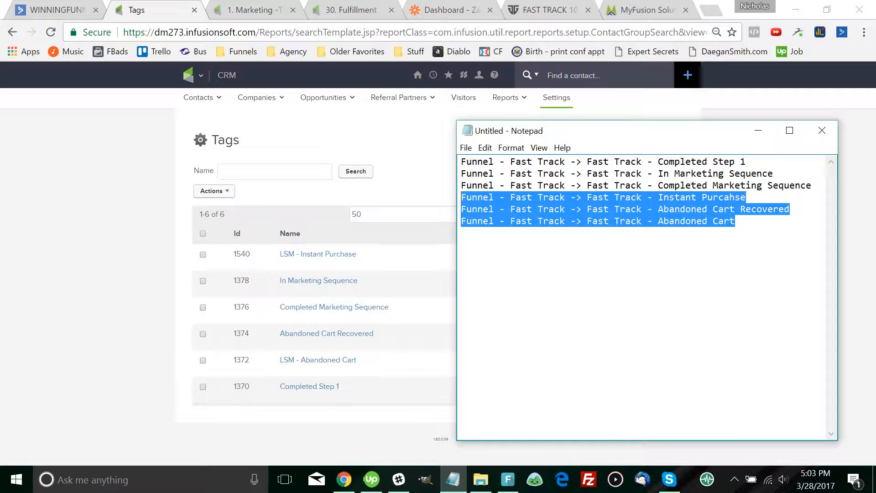
pyautogui.moveTo(735, 220); pyautogui.dragTo(461, 197)
pyautogui.click(692, 161)
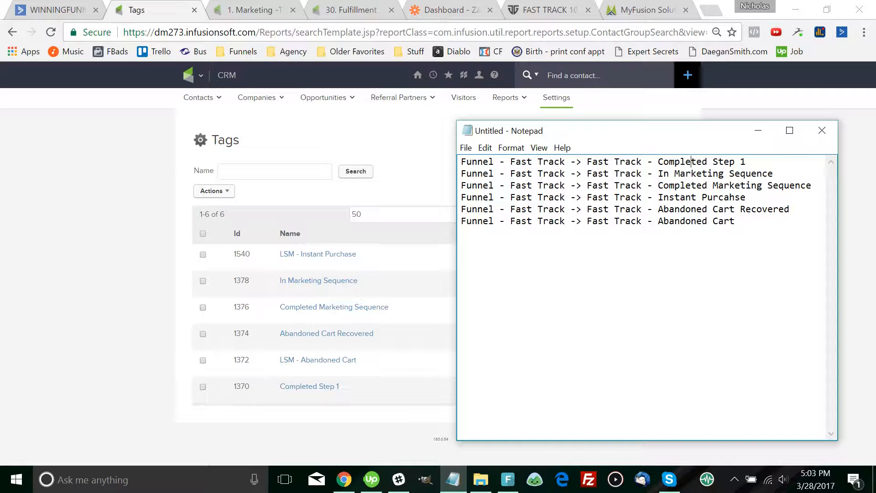
pyautogui.moveTo(735, 221); pyautogui.dragTo(605, 209)
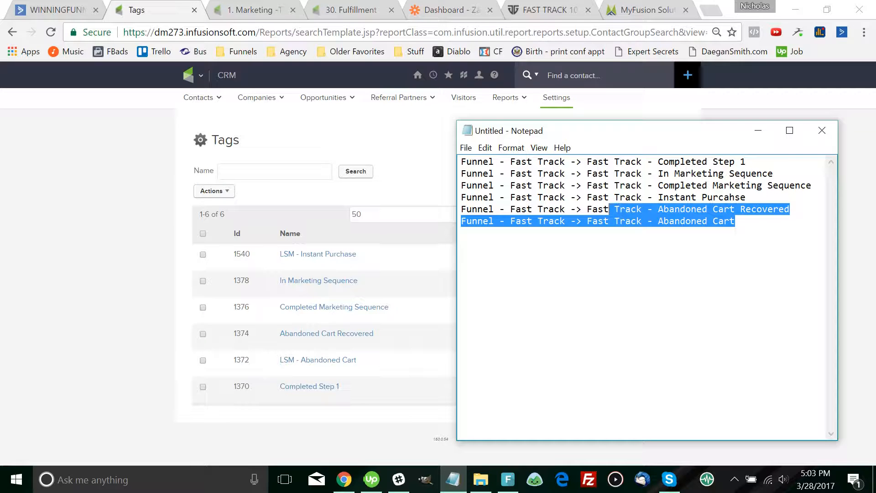
pyautogui.click(582, 221)
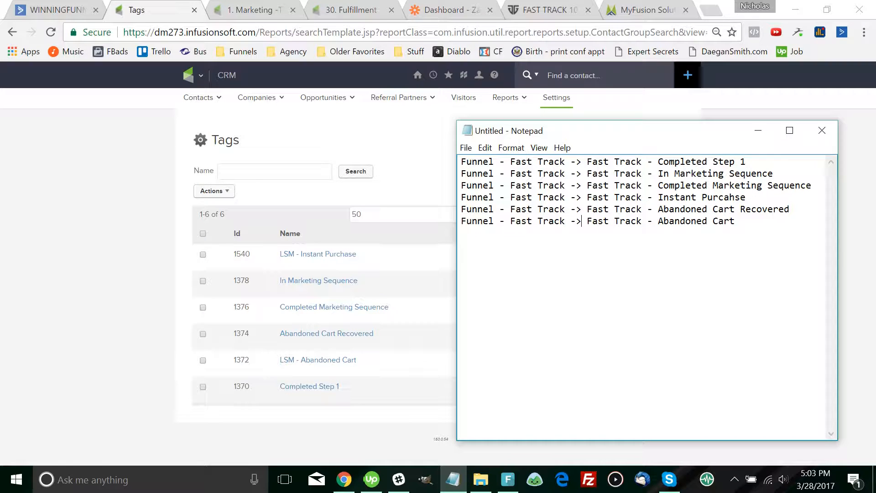
pyautogui.hotkey('alt', 'Tab')
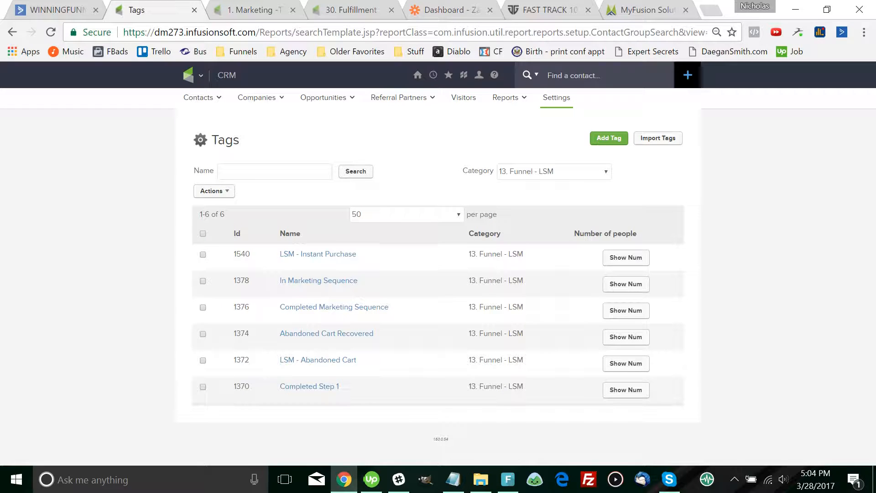
# Open the Add Tag form, browse the categories, and start a custom category '17'
pyautogui.press('F5')
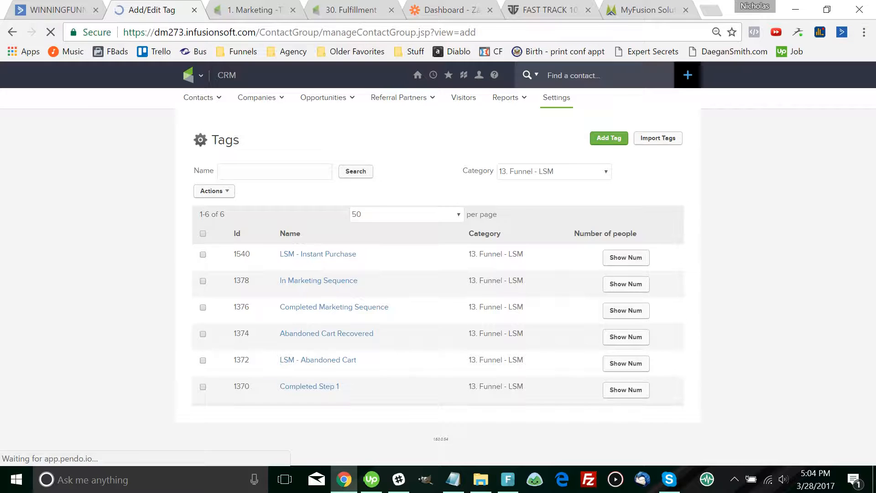
pyautogui.click(325, 248)
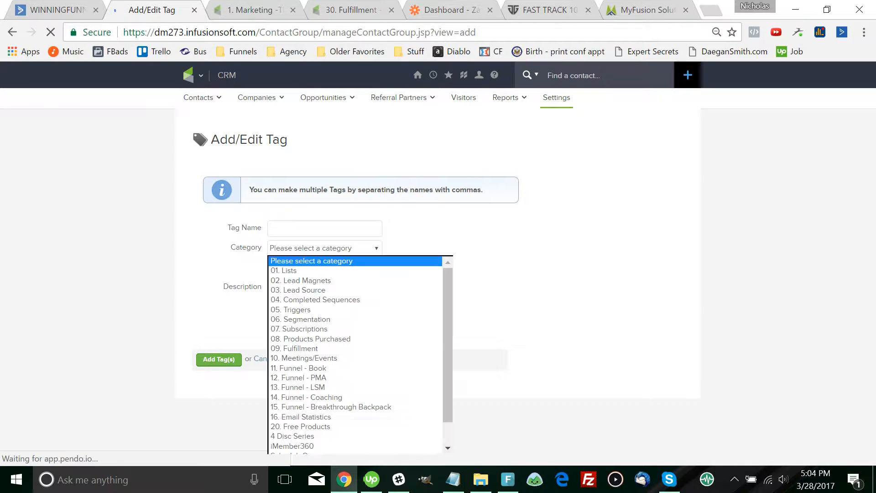
pyautogui.scroll(-2, 324, 332)
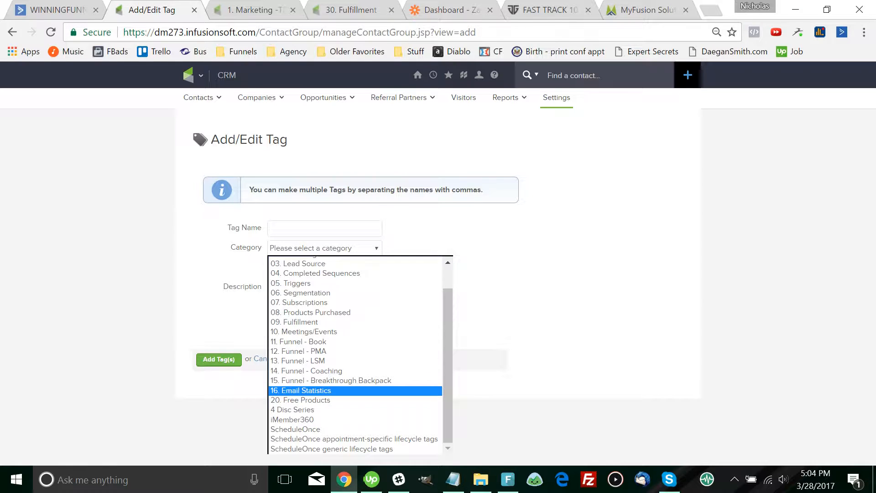
pyautogui.click(276, 229)
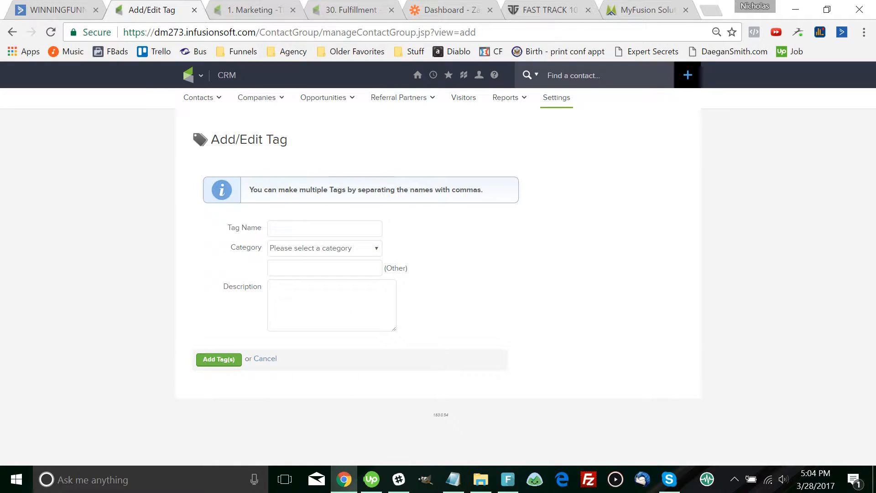
pyautogui.click(292, 268)
pyautogui.write('17.')
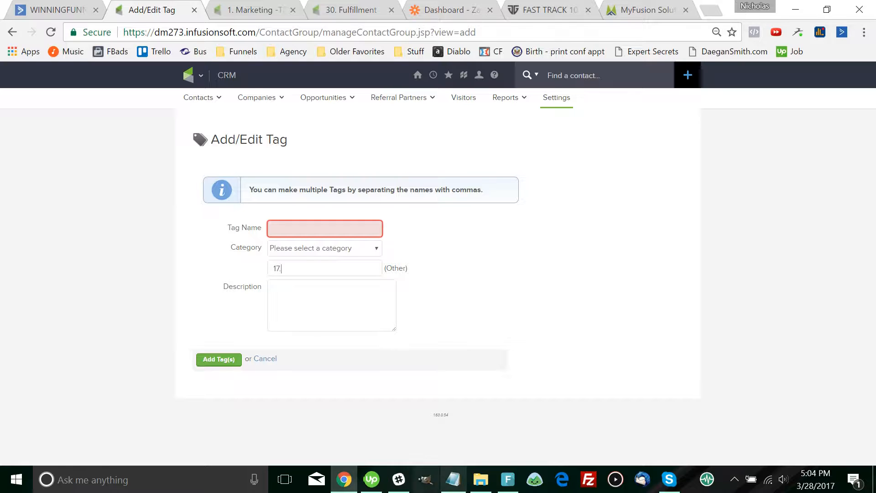
# Delete the 'Funnel - Fast Track -> ' prefix from the last two Notepad lines
pyautogui.click(453, 479)
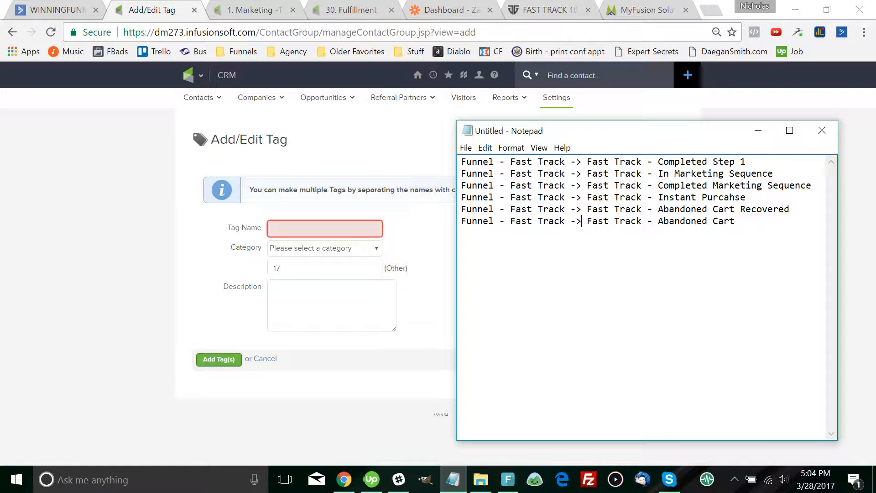
pyautogui.hotkey('shift', 'Up')
pyautogui.hotkey('shift', 'Down')
pyautogui.hotkey('shift', 'Left')
pyautogui.hotkey('shift', 'Left')
pyautogui.hotkey('shift', 'Left')
pyautogui.hotkey('shift', 'Left')
pyautogui.hotkey('shift', 'Left')
pyautogui.hotkey('shift', 'Left')
pyautogui.hotkey('shift', 'Left')
pyautogui.hotkey('shift', 'Left')
pyautogui.hotkey('shift', 'Left')
pyautogui.hotkey('shift', 'Left')
pyautogui.hotkey('shift', 'Left')
pyautogui.hotkey('shift', 'Left')
pyautogui.hotkey('shift', 'Left')
pyautogui.hotkey('shift', 'Left')
pyautogui.hotkey('shift', 'Left')
pyautogui.hotkey('shift', 'Left')
pyautogui.hotkey('shift', 'Left')
pyautogui.hotkey('shift', 'Left')
pyautogui.hotkey('shift', 'Left')
pyautogui.hotkey('shift', 'Left')
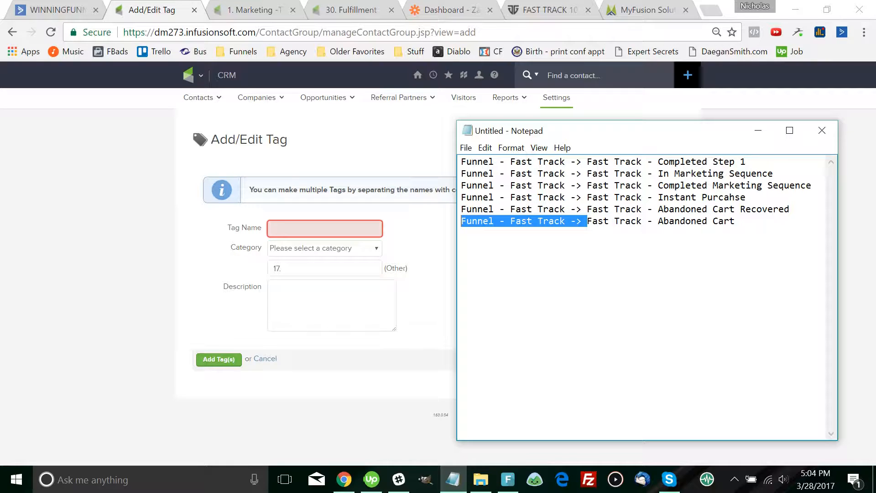
pyautogui.press('BackSpace')
pyautogui.press('Up')
pyautogui.press('Right')
pyautogui.press('Right')
pyautogui.press('Right')
pyautogui.press('Right')
pyautogui.press('Right')
pyautogui.press('Right')
pyautogui.press('Right')
pyautogui.press('Right')
pyautogui.press('Right')
pyautogui.press('Right')
pyautogui.press('Right')
pyautogui.press('Right')
pyautogui.press('Right')
pyautogui.press('Right')
pyautogui.press('Right')
pyautogui.press('Right')
pyautogui.press('Right')
pyautogui.press('Right')
pyautogui.press('Right')
pyautogui.press('Right')
pyautogui.hotkey('shift', 'Left')
pyautogui.hotkey('shift', 'Left')
pyautogui.hotkey('shift', 'Left')
pyautogui.hotkey('shift', 'Left')
pyautogui.hotkey('shift', 'Left')
pyautogui.hotkey('shift', 'Left')
pyautogui.hotkey('shift', 'Left')
pyautogui.hotkey('shift', 'Left')
pyautogui.hotkey('shift', 'Left')
pyautogui.hotkey('shift', 'Left')
pyautogui.hotkey('shift', 'Left')
pyautogui.hotkey('shift', 'Left')
pyautogui.hotkey('shift', 'Left')
pyautogui.hotkey('shift', 'Left')
pyautogui.hotkey('shift', 'Left')
pyautogui.hotkey('shift', 'Left')
pyautogui.hotkey('shift', 'Left')
pyautogui.hotkey('shift', 'Left')
pyautogui.hotkey('shift', 'Left')
pyautogui.hotkey('shift', 'Left')
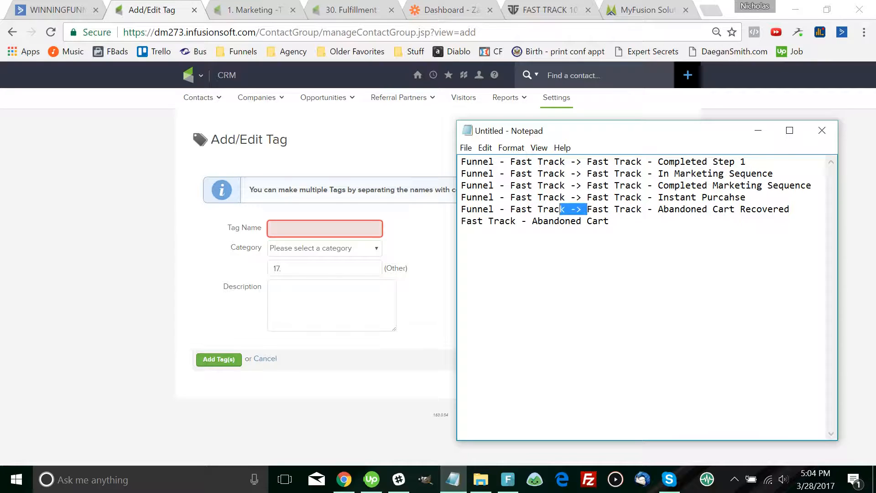
pyautogui.press('BackSpace')
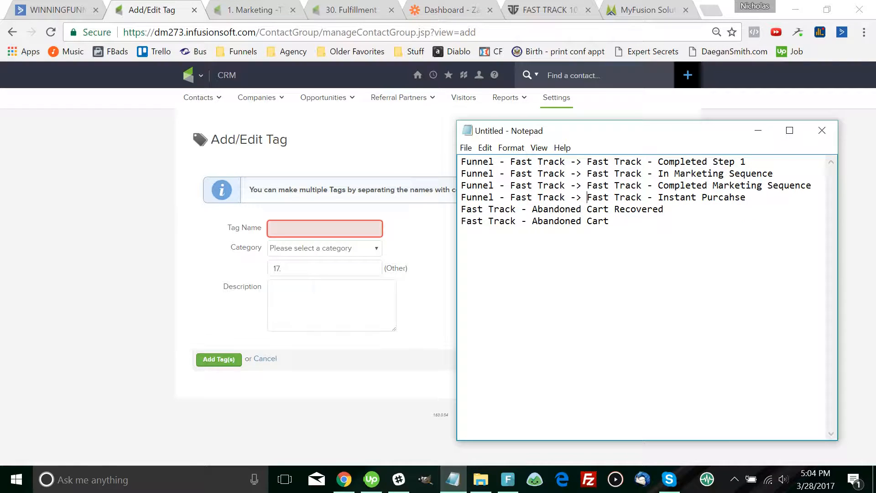
# Delete the same funnel prefix from lines 4, 3 and 2
pyautogui.hotkey('shift', 'Left')
pyautogui.hotkey('shift', 'Left')
pyautogui.hotkey('shift', 'Left')
pyautogui.hotkey('shift', 'Left')
pyautogui.hotkey('shift', 'Left')
pyautogui.hotkey('shift', 'Left')
pyautogui.hotkey('shift', 'Left')
pyautogui.hotkey('shift', 'Left')
pyautogui.hotkey('shift', 'Left')
pyautogui.hotkey('shift', 'Left')
pyautogui.hotkey('shift', 'Left')
pyautogui.hotkey('shift', 'Left')
pyautogui.hotkey('shift', 'Left')
pyautogui.hotkey('shift', 'Left')
pyautogui.hotkey('shift', 'Left')
pyautogui.hotkey('shift', 'Left')
pyautogui.hotkey('shift', 'Left')
pyautogui.hotkey('shift', 'Left')
pyautogui.hotkey('shift', 'Left')
pyautogui.hotkey('shift', 'Left')
pyautogui.press('BackSpace')
pyautogui.press('Up')
pyautogui.press('Right')
pyautogui.press('Right')
pyautogui.press('Right')
pyautogui.press('Right')
pyautogui.press('Right')
pyautogui.press('Right')
pyautogui.press('Right')
pyautogui.press('Right')
pyautogui.press('Right')
pyautogui.press('Right')
pyautogui.press('Right')
pyautogui.press('Right')
pyautogui.press('Right')
pyautogui.press('Right')
pyautogui.press('Right')
pyautogui.press('Right')
pyautogui.press('Right')
pyautogui.press('Right')
pyautogui.press('Right')
pyautogui.press('Right')
pyautogui.hotkey('shift', 'Left')
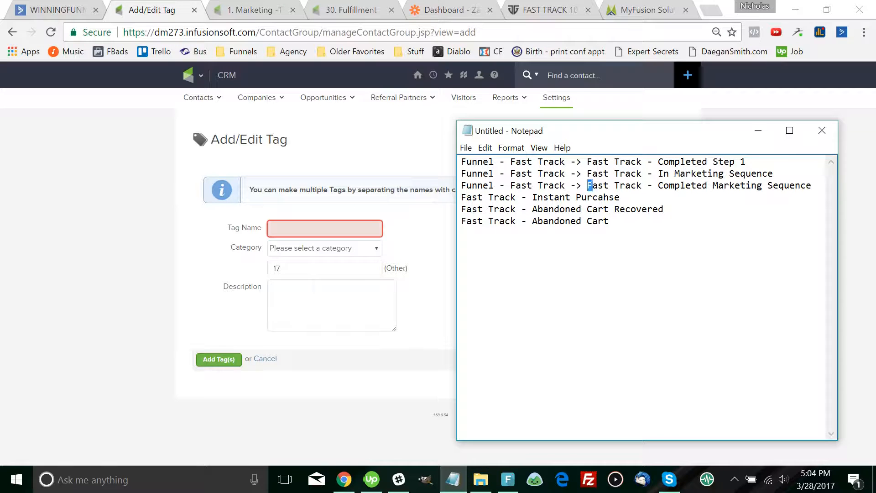
pyautogui.press('Left')
pyautogui.hotkey('shift', 'Left')
pyautogui.hotkey('shift', 'Left')
pyautogui.hotkey('shift', 'Left')
pyautogui.hotkey('shift', 'Left')
pyautogui.hotkey('shift', 'Left')
pyautogui.hotkey('shift', 'Left')
pyautogui.hotkey('shift', 'Left')
pyautogui.hotkey('shift', 'Left')
pyautogui.hotkey('shift', 'Left')
pyautogui.hotkey('shift', 'Left')
pyautogui.hotkey('shift', 'Left')
pyautogui.hotkey('shift', 'Left')
pyautogui.hotkey('shift', 'Left')
pyautogui.hotkey('shift', 'Left')
pyautogui.hotkey('shift', 'Left')
pyautogui.hotkey('shift', 'Left')
pyautogui.hotkey('shift', 'Left')
pyautogui.hotkey('shift', 'Left')
pyautogui.hotkey('shift', 'Left')
pyautogui.hotkey('shift', 'Left')
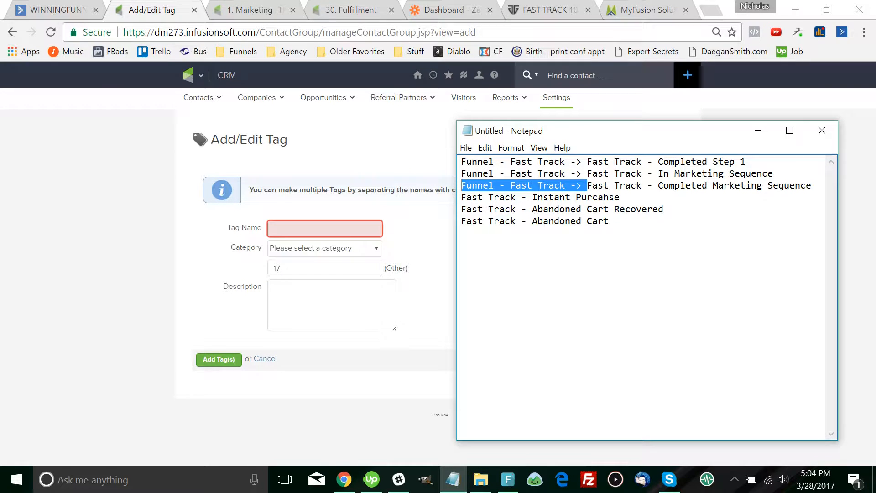
pyautogui.press('BackSpace')
pyautogui.press('Up')
pyautogui.press('Right')
pyautogui.press('Right')
pyautogui.press('Right')
pyautogui.press('Right')
pyautogui.press('Right')
pyautogui.press('Right')
pyautogui.press('Right')
pyautogui.press('Right')
pyautogui.press('Right')
pyautogui.press('Right')
pyautogui.press('Right')
pyautogui.press('Right')
pyautogui.press('Right')
pyautogui.press('Right')
pyautogui.press('Right')
pyautogui.press('Right')
pyautogui.press('Right')
pyautogui.press('Right')
pyautogui.press('Right')
pyautogui.press('Right')
pyautogui.hotkey('shift', 'Left')
pyautogui.hotkey('shift', 'Left')
pyautogui.hotkey('shift', 'Left')
pyautogui.hotkey('shift', 'Left')
pyautogui.hotkey('shift', 'Left')
pyautogui.hotkey('shift', 'Left')
pyautogui.hotkey('shift', 'Left')
pyautogui.hotkey('shift', 'Left')
pyautogui.hotkey('shift', 'Left')
pyautogui.hotkey('shift', 'Left')
pyautogui.hotkey('shift', 'Left')
pyautogui.hotkey('shift', 'Left')
pyautogui.hotkey('shift', 'Left')
pyautogui.hotkey('shift', 'Left')
pyautogui.hotkey('shift', 'Left')
pyautogui.hotkey('shift', 'Left')
pyautogui.hotkey('shift', 'Left')
pyautogui.hotkey('shift', 'Left')
pyautogui.hotkey('shift', 'Left')
pyautogui.hotkey('shift', 'Left')
pyautogui.press('BackSpace')
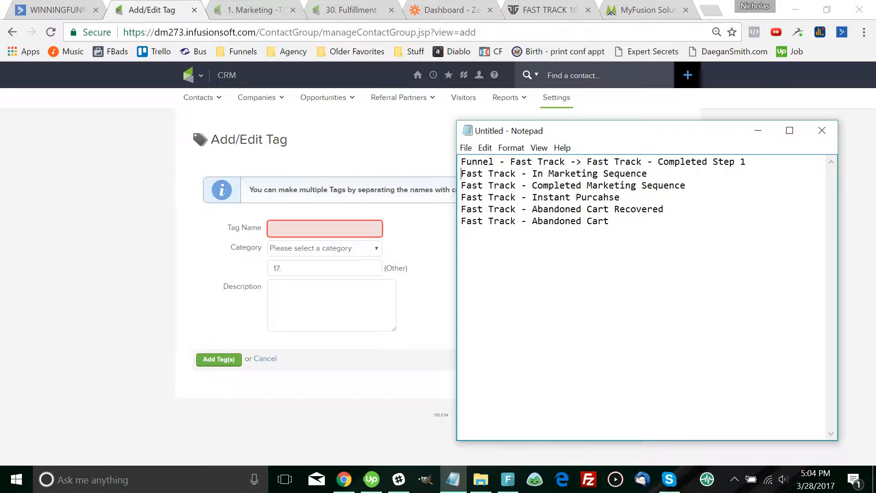
# Cut 'Funnel - Fast Track' from line 1 and paste it to make category '17. Funnel - Fast Track'
pyautogui.press('Up')
pyautogui.press('Right')
pyautogui.press('Right')
pyautogui.press('Right')
pyautogui.press('Right')
pyautogui.press('Right')
pyautogui.press('Right')
pyautogui.press('Right')
pyautogui.press('Right')
pyautogui.press('Right')
pyautogui.press('Right')
pyautogui.press('Right')
pyautogui.press('Right')
pyautogui.press('Right')
pyautogui.press('Right')
pyautogui.press('Right')
pyautogui.press('Right')
pyautogui.press('Right')
pyautogui.press('Right')
pyautogui.press('Right')
pyautogui.press('Right')
pyautogui.hotkey('shift', 'Left')
pyautogui.press('Right')
pyautogui.hotkey('shift', 'Left')
pyautogui.hotkey('shift', 'Left')
pyautogui.hotkey('shift', 'Left')
pyautogui.hotkey('shift', 'Left')
pyautogui.hotkey('shift', 'Left')
pyautogui.hotkey('shift', 'Left')
pyautogui.hotkey('shift', 'Left')
pyautogui.hotkey('shift', 'Left')
pyautogui.hotkey('shift', 'Left')
pyautogui.hotkey('shift', 'Left')
pyautogui.hotkey('shift', 'Left')
pyautogui.hotkey('shift', 'Left')
pyautogui.hotkey('shift', 'Left')
pyautogui.hotkey('shift', 'Left')
pyautogui.hotkey('shift', 'Left')
pyautogui.hotkey('shift', 'Left')
pyautogui.hotkey('shift', 'Left')
pyautogui.hotkey('shift', 'Left')
pyautogui.hotkey('shift', 'Left')
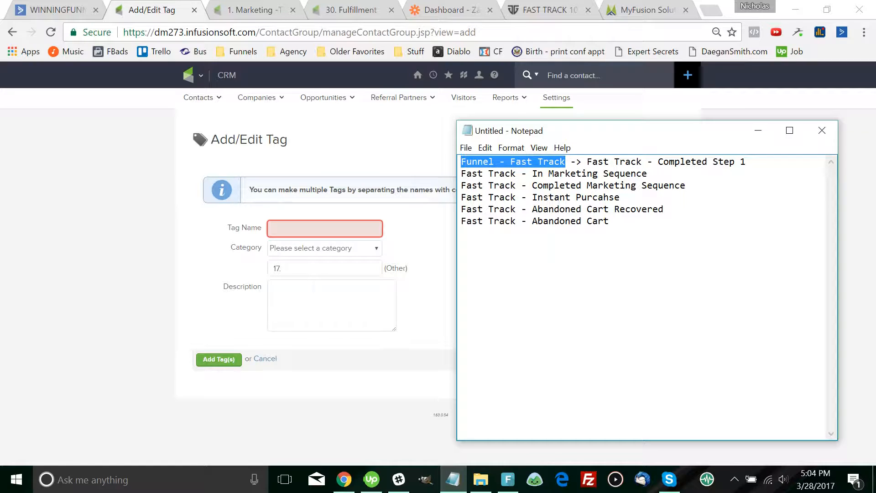
pyautogui.press('BackSpace')
pyautogui.hotkey('alt', 'Tab')
pyautogui.hotkey('ctrl', 'v')
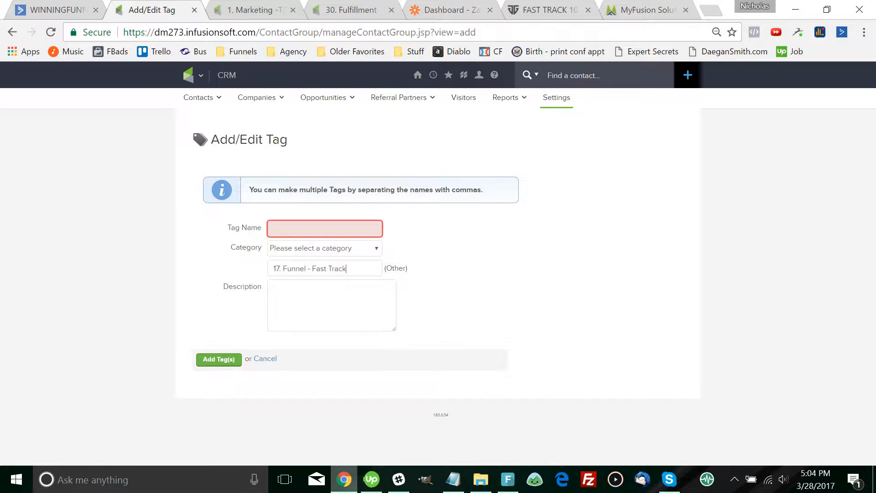
# Turn the six Notepad tag names into one comma-separated list without the leftover arrow
pyautogui.click(453, 479)
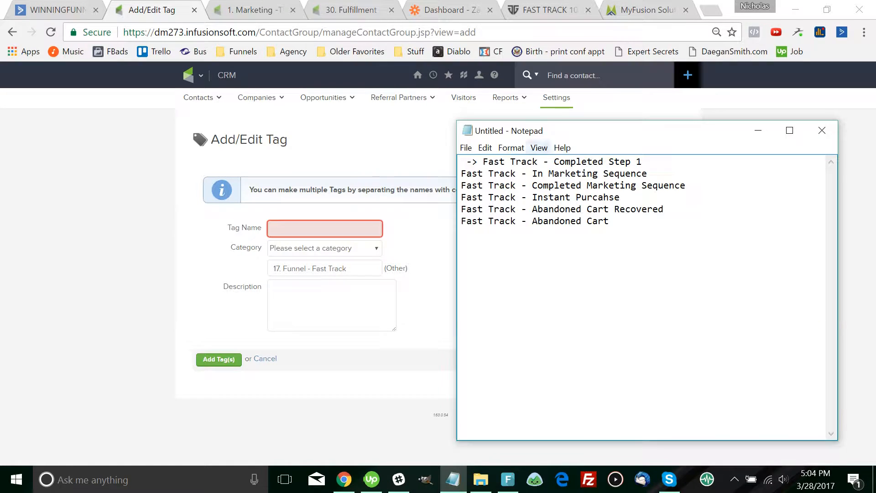
pyautogui.hotkey('ctrl', 'shift', 'Right')
pyautogui.hotkey('ctrl', 'shift', 'Right')
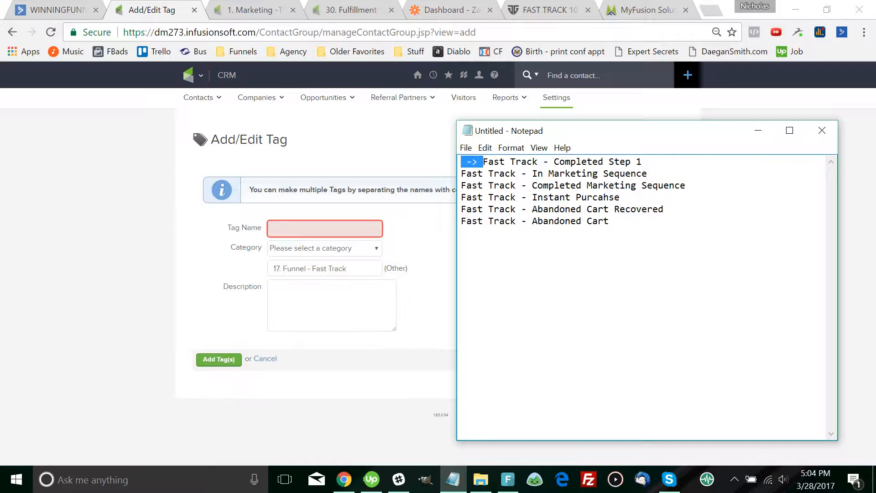
pyautogui.press('Delete')
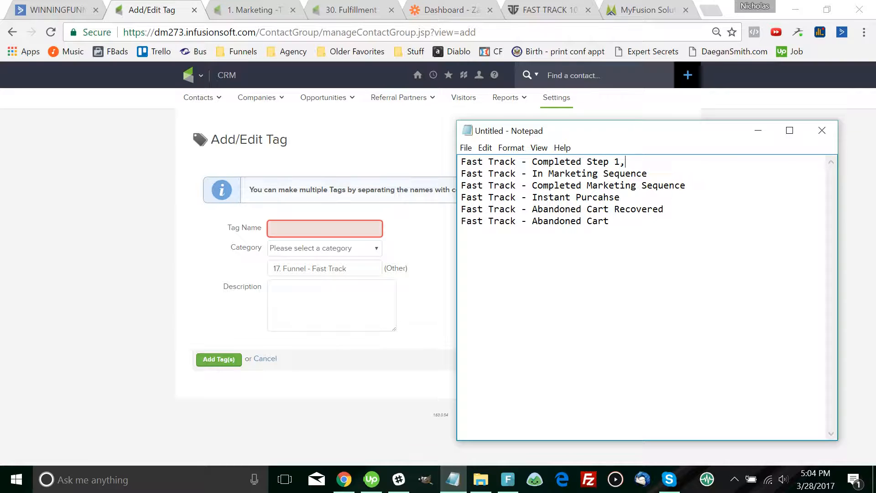
pyautogui.write(',')
pyautogui.hotkey('shift', 'Down')
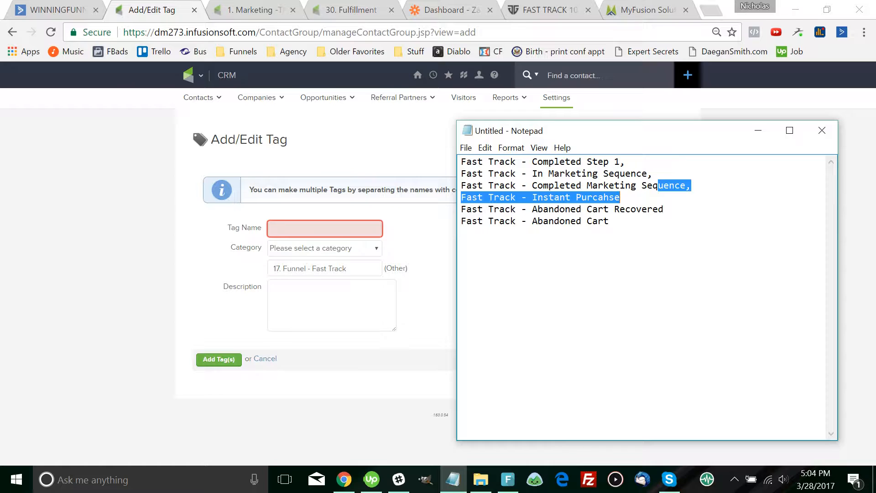
pyautogui.press('End')
pyautogui.write(',,')
pyautogui.press('Down')
pyautogui.write(',')
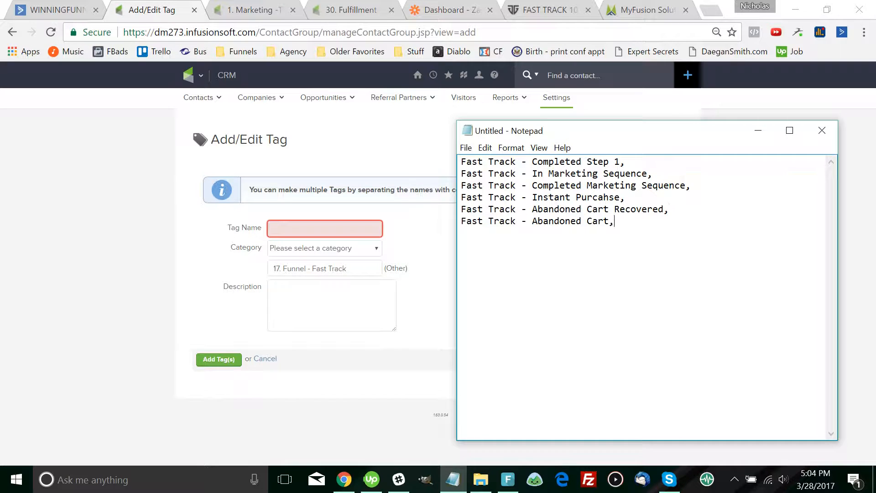
pyautogui.press('BackSpace')
# Paste the comma-separated Fast Track tag names into Tag Name and submit the new tags
pyautogui.moveTo(610, 221); pyautogui.dragTo(461, 161)
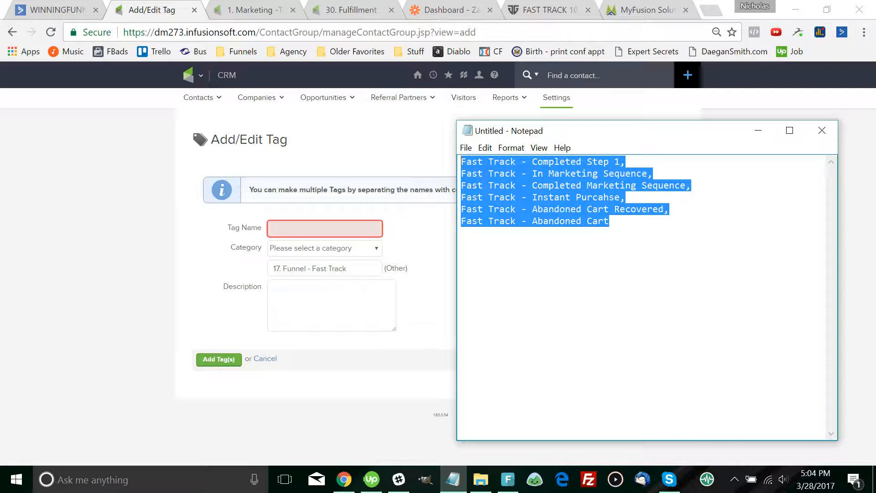
pyautogui.hotkey('ctrl', 'c')
pyautogui.hotkey('alt', 'Tab')
pyautogui.hotkey('ctrl', 'v')
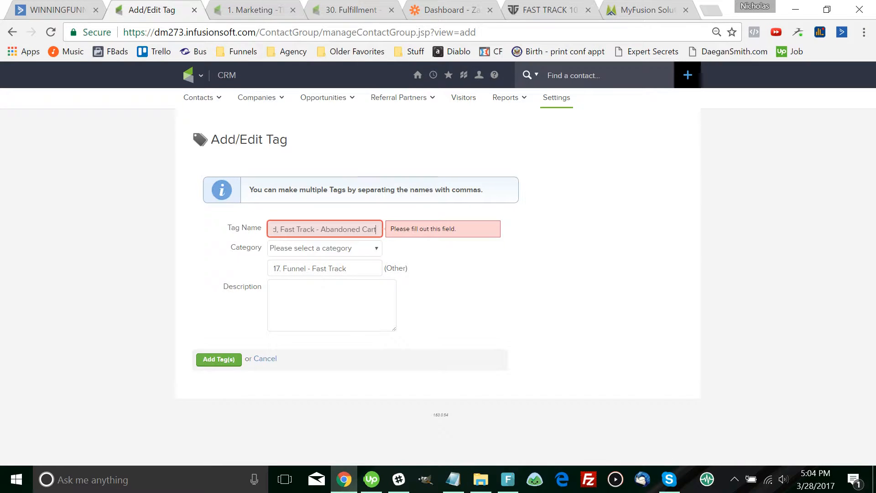
pyautogui.press('Home')
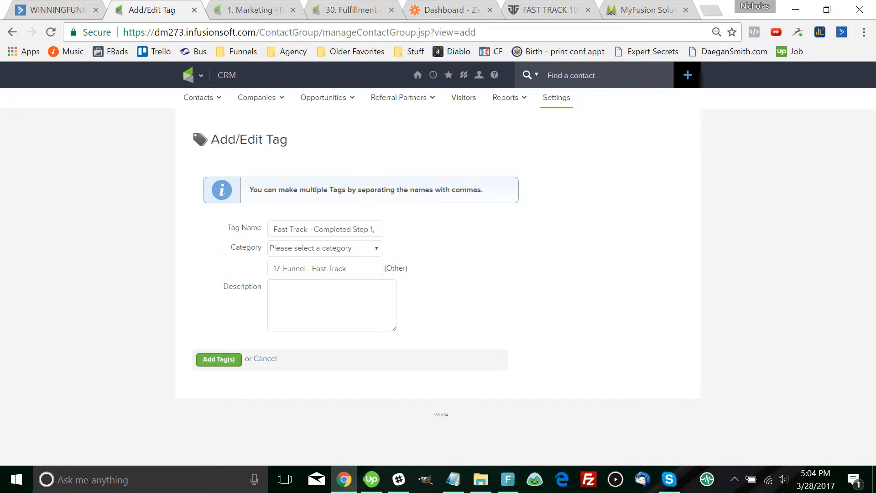
pyautogui.press('Return')
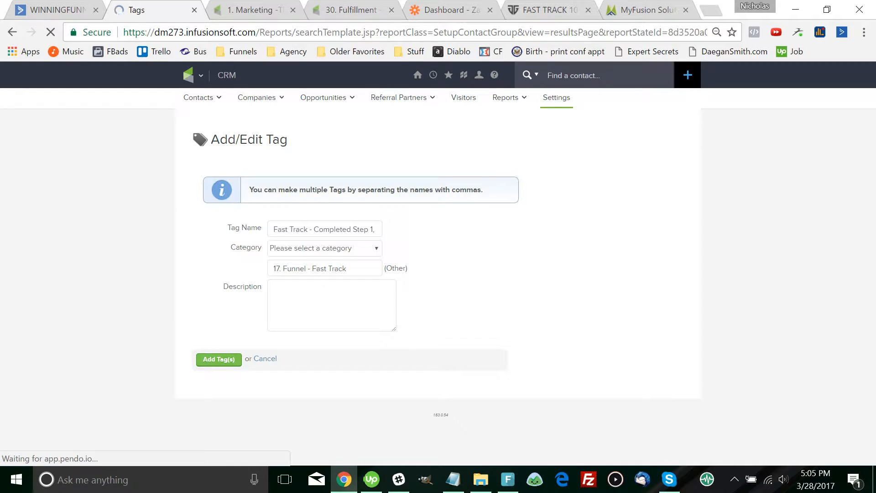
# Correct the 'Purcahse' typo so the tag reads 'Fast Track - Instant Purchase', save, and return to the campaign
pyautogui.scroll(-2, 273, 256)
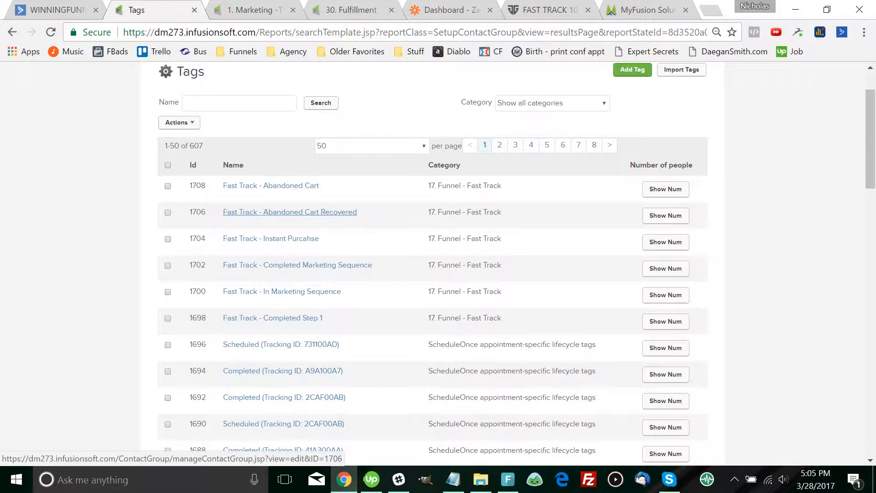
pyautogui.click(272, 239)
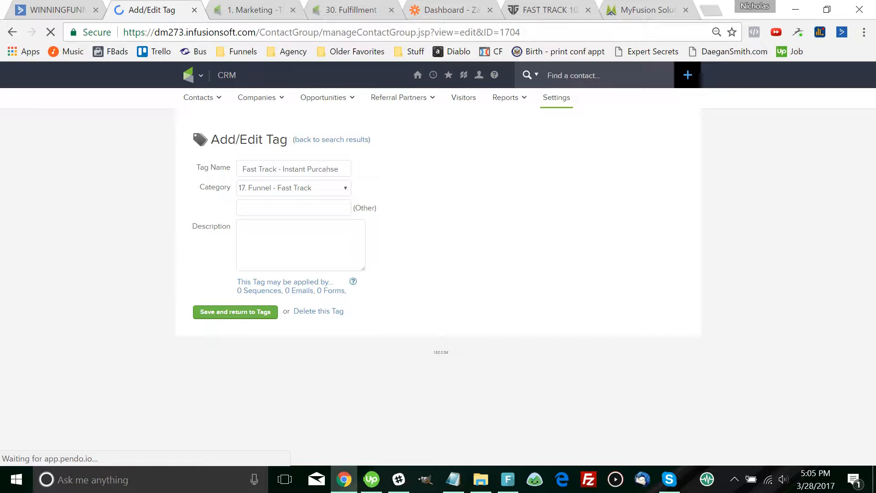
pyautogui.moveTo(322, 169); pyautogui.dragTo(330, 169)
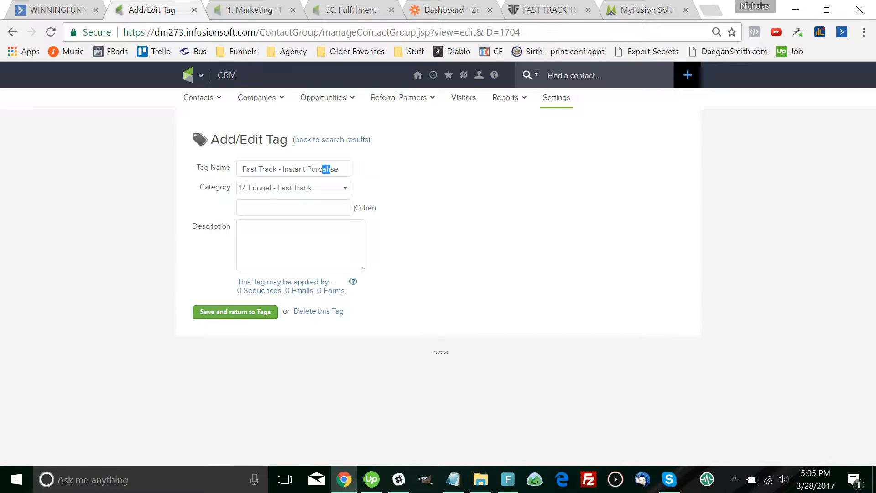
pyautogui.write('ha')
pyautogui.press('Return')
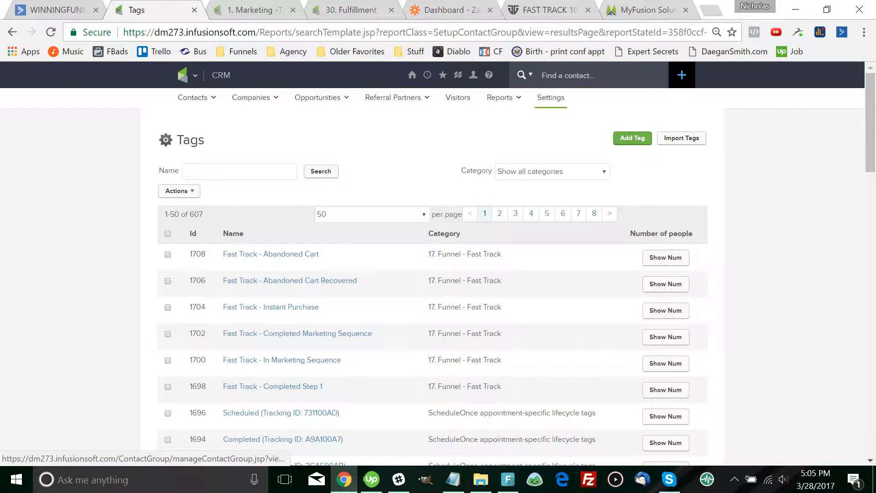
pyautogui.hotkey('ctrl', 'Tab')
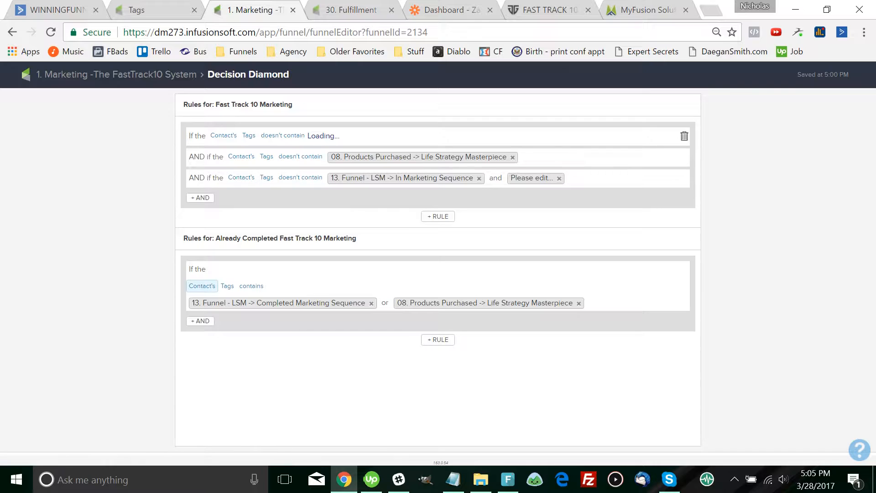
# Clear the first condition's placeholder tag, browse the 'completed' tag suggestions, and reopen the decision diamond
pyautogui.click(336, 136)
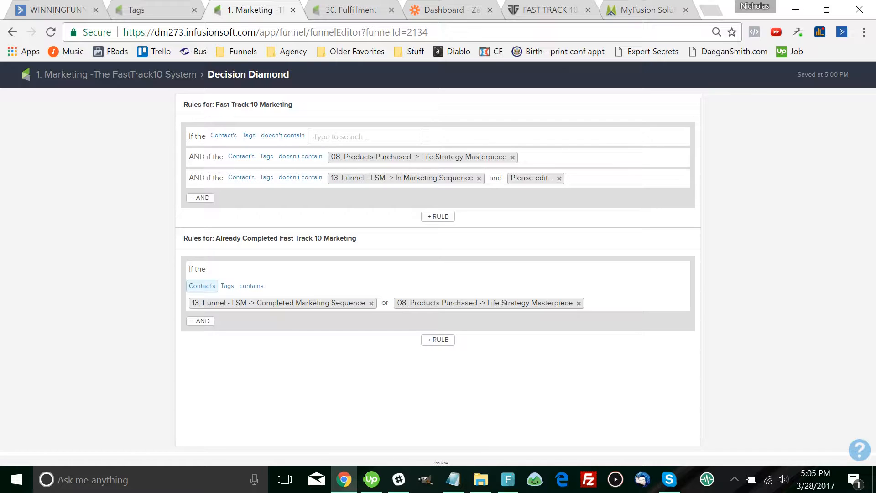
pyautogui.write('completed')
pyautogui.press('Down')
pyautogui.press('Down')
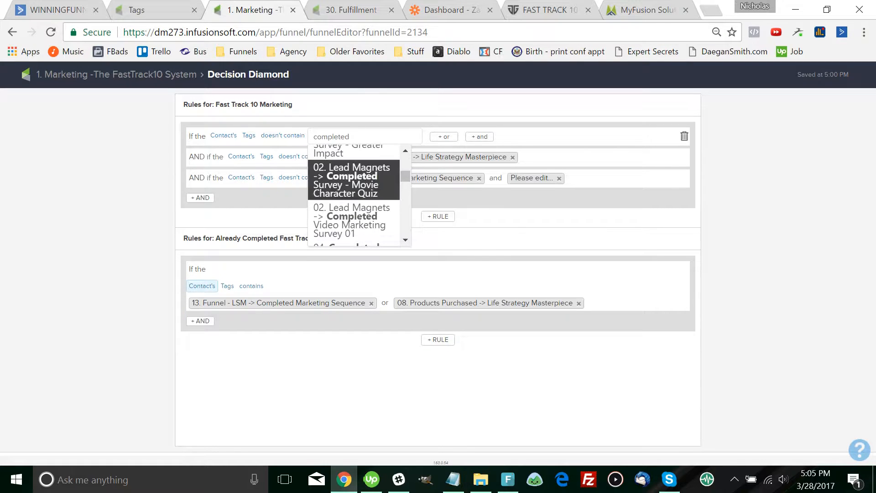
pyautogui.press('Down')
pyautogui.press('Down')
pyautogui.press('Down')
pyautogui.press('Down')
pyautogui.press('Down')
pyautogui.press('Down')
pyautogui.press('Down')
pyautogui.press('Down')
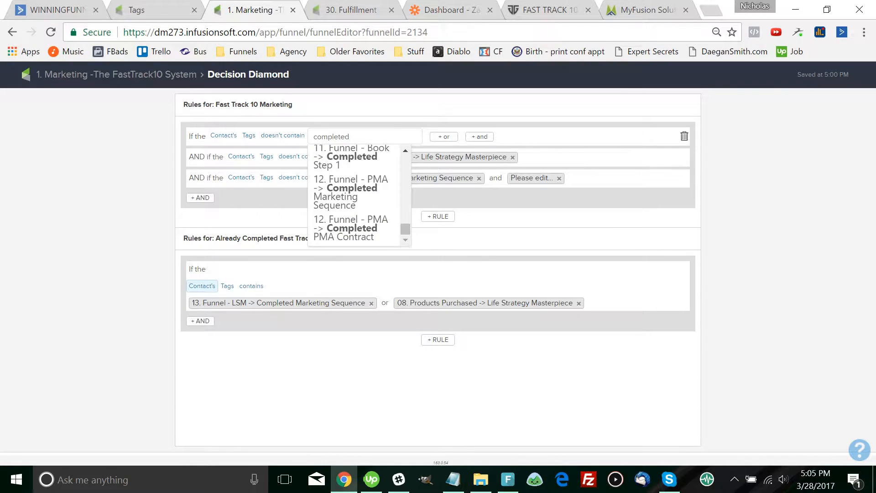
pyautogui.press('Up')
pyautogui.press('Up')
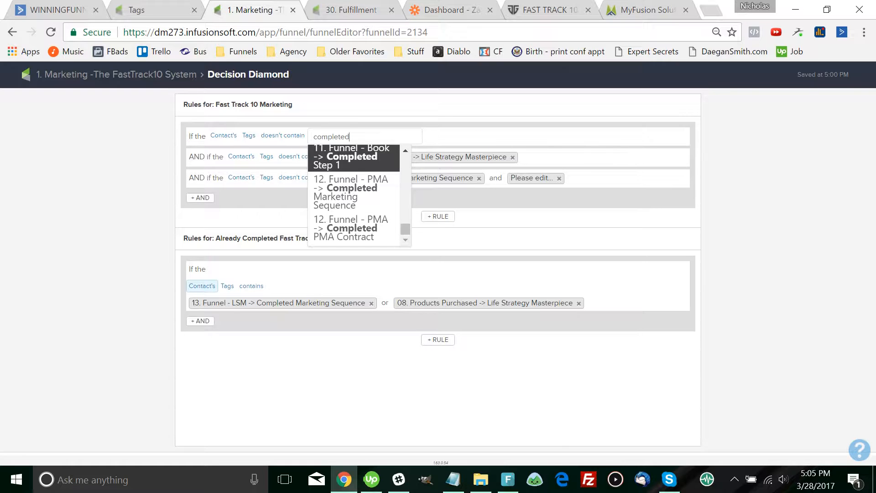
pyautogui.click(116, 74)
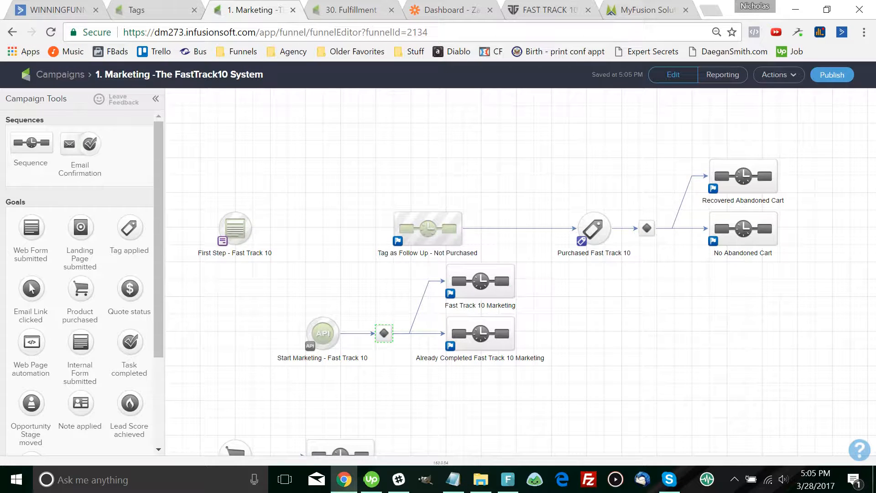
pyautogui.doubleClick(384, 333)
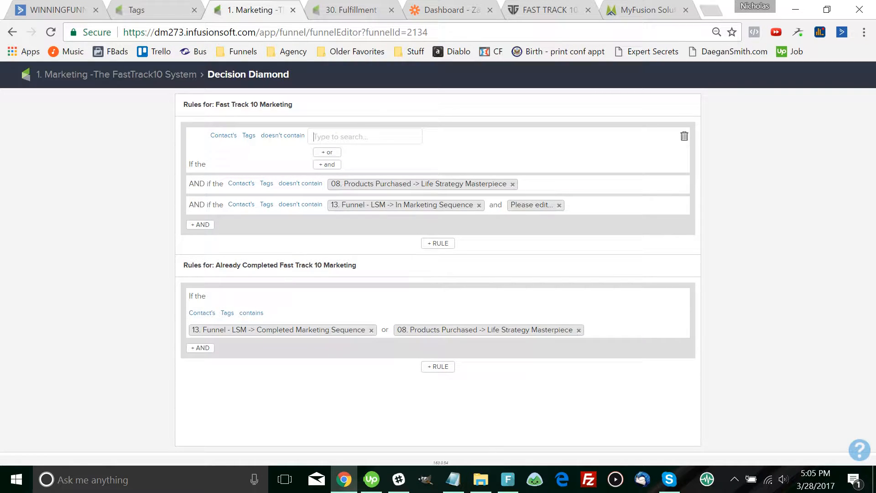
# Set the first condition's tag to 17. Funnel - Fast Track - Completed Marketing Sequence
pyautogui.write('17.')
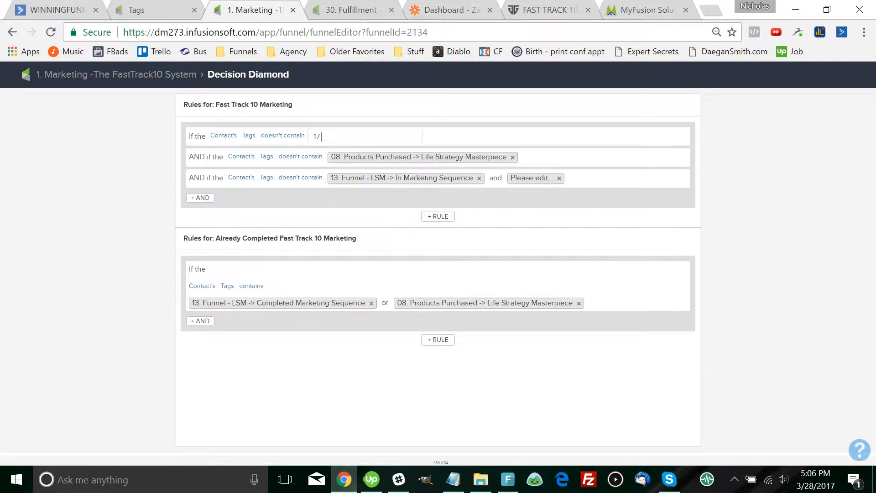
pyautogui.press('Down')
pyautogui.press('Down')
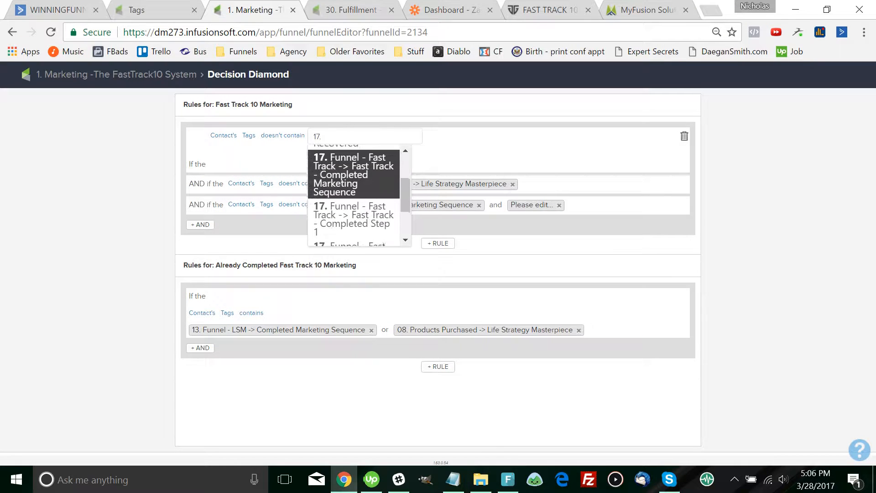
pyautogui.press('Down')
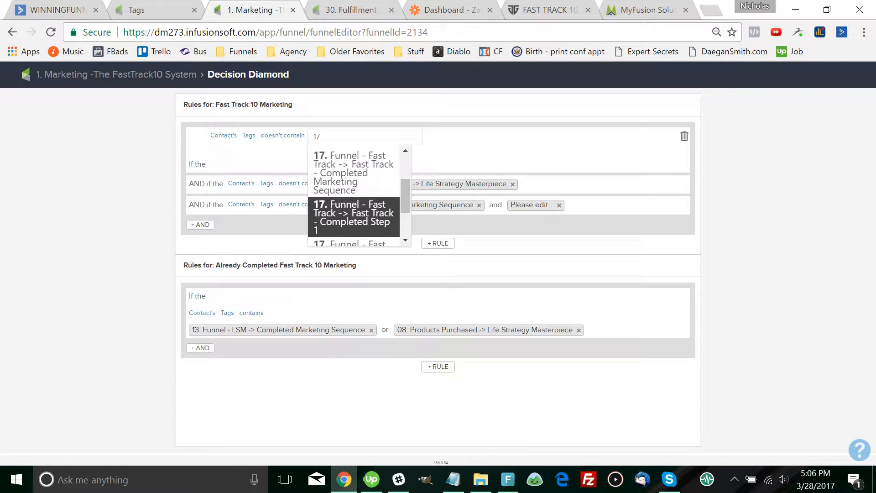
pyautogui.scroll(-1, 356, 196)
pyautogui.press('Down')
pyautogui.press('Up')
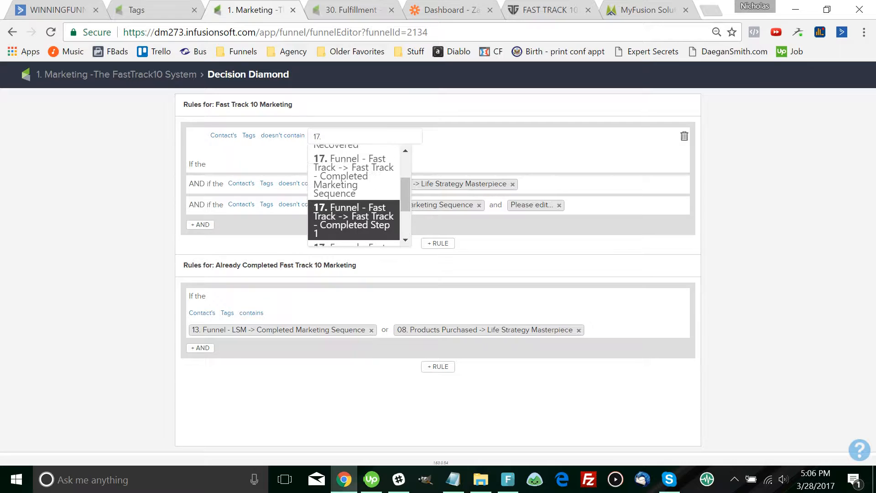
pyautogui.press('Return')
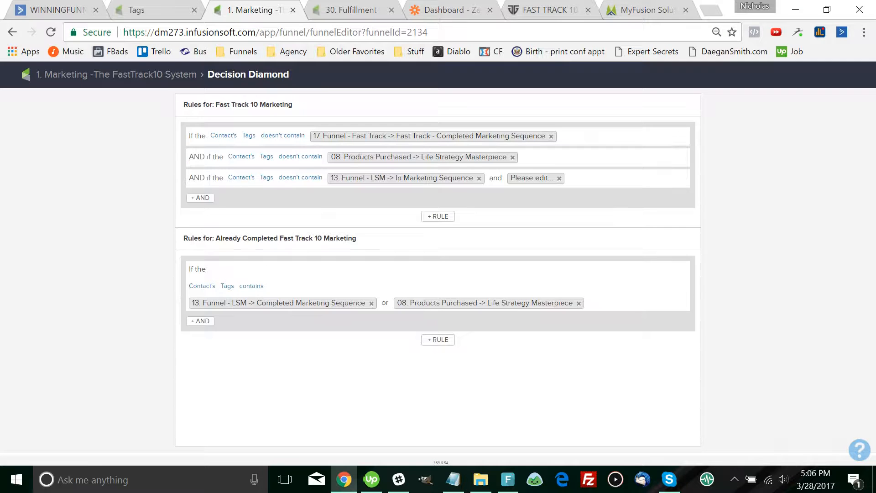
# Remove the Life Strategy Masterpiece tag from the second condition and close the rules editor
pyautogui.moveTo(267, 157)
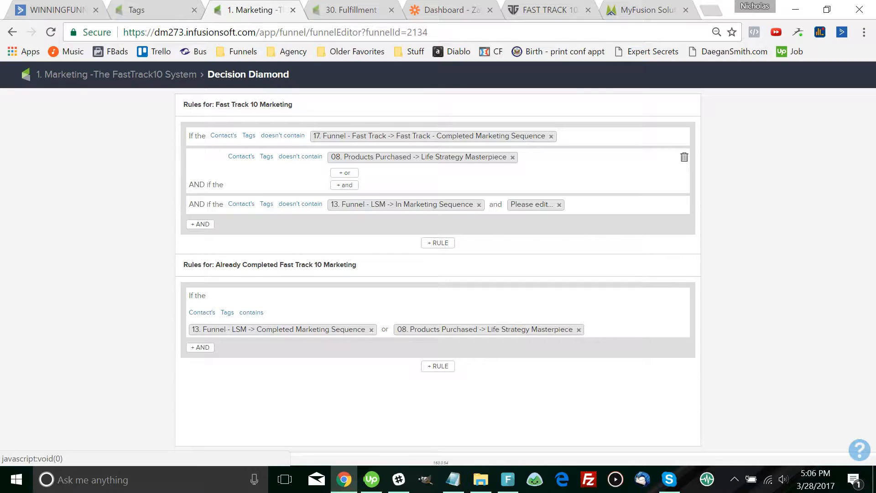
pyautogui.click(419, 157)
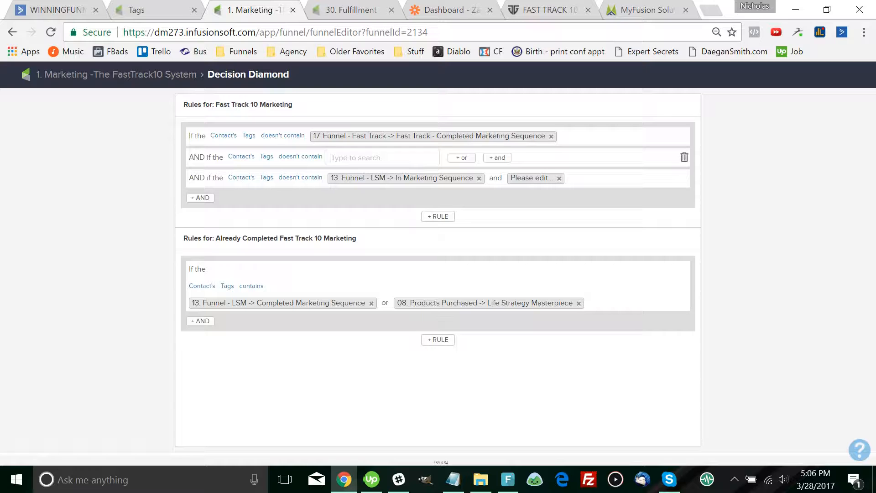
pyautogui.write('17')
pyautogui.press('BackSpace')
pyautogui.press('BackSpace')
pyautogui.click(116, 75)
# Start a new tag in the 08. Products Purchased category, then abandon the form
pyautogui.click(137, 10)
pyautogui.moveTo(186, 75)
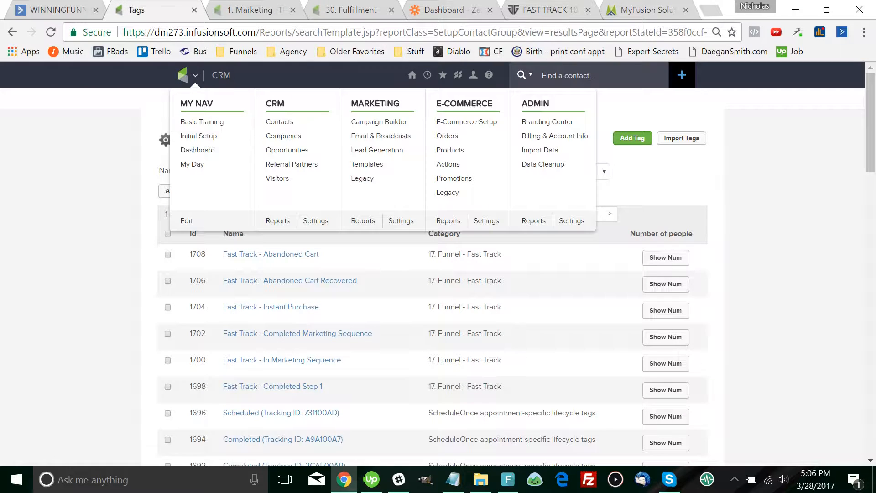
pyautogui.click(632, 137)
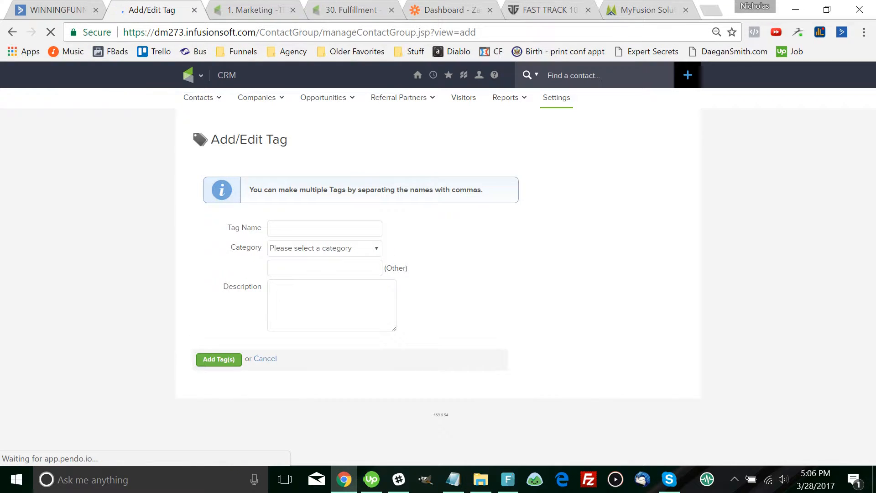
pyautogui.click(324, 248)
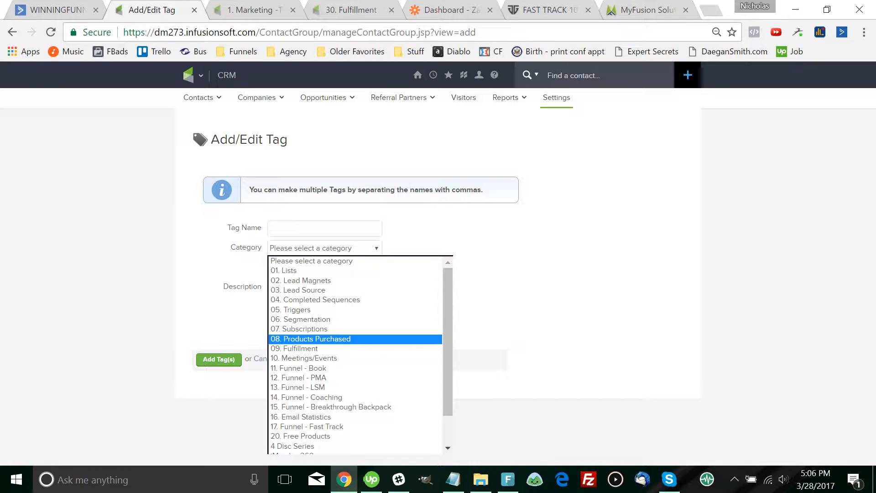
pyautogui.click(310, 337)
pyautogui.click(325, 228)
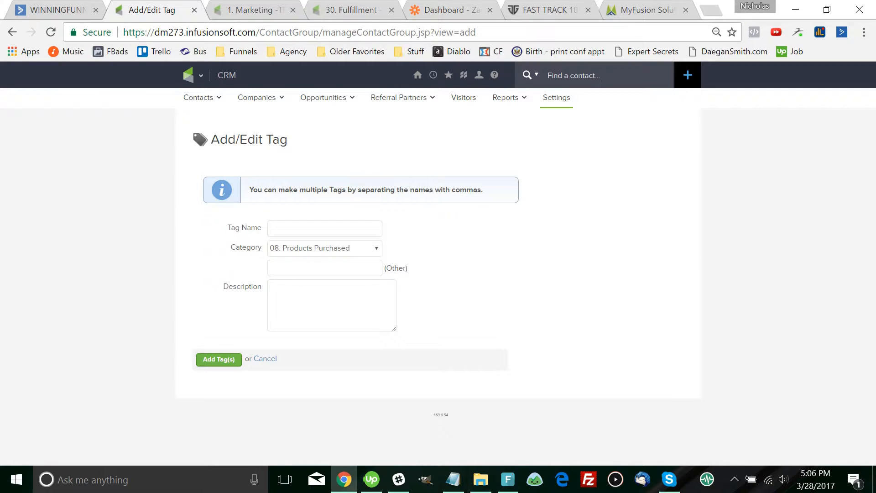
pyautogui.write('Fast')
pyautogui.press('BackSpace')
pyautogui.press('BackSpace')
pyautogui.press('BackSpace')
pyautogui.press('BackSpace')
pyautogui.hotkey('alt', 'Left')
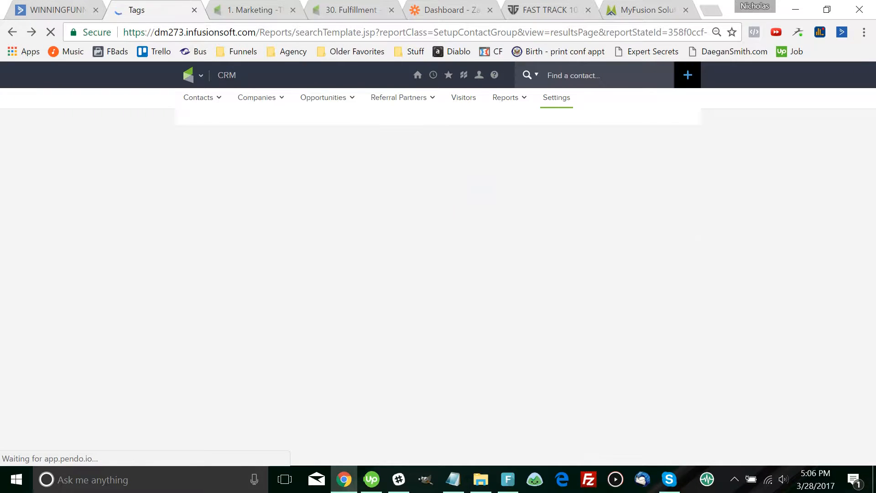
# Filter the tags list to 08. Products Purchased to review its existing tags
pyautogui.click(552, 172)
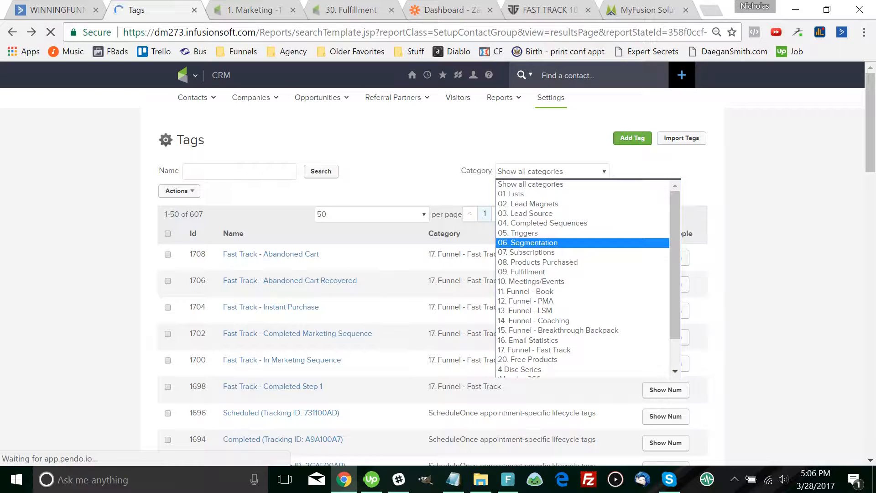
pyautogui.click(537, 262)
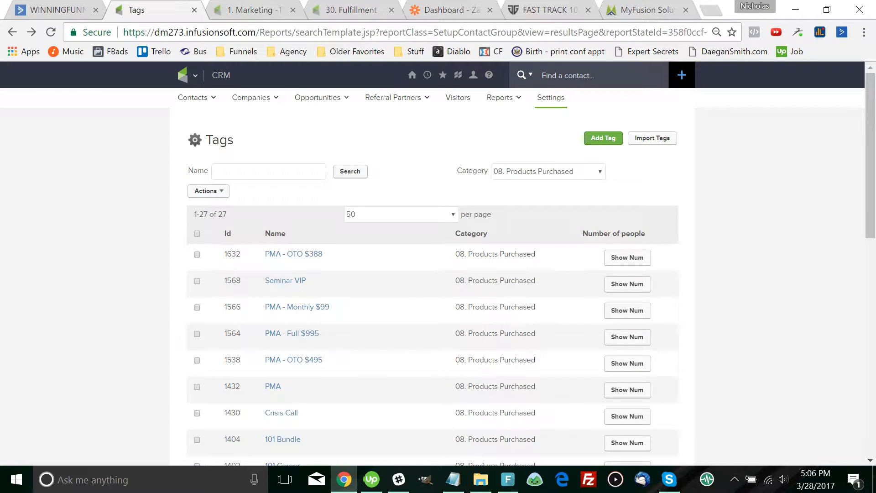
pyautogui.scroll(-9, 292, 361)
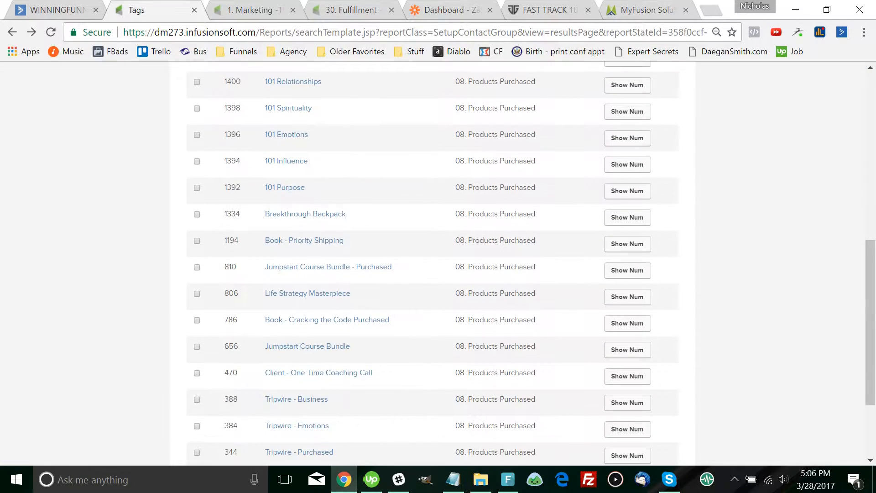
pyautogui.scroll(-3, 433, 263)
pyautogui.scroll(7, 433, 263)
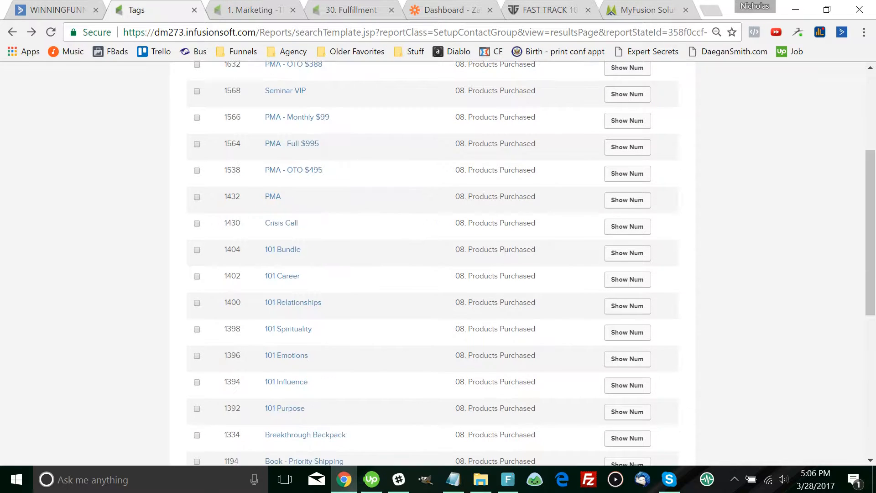
pyautogui.scroll(4, 433, 264)
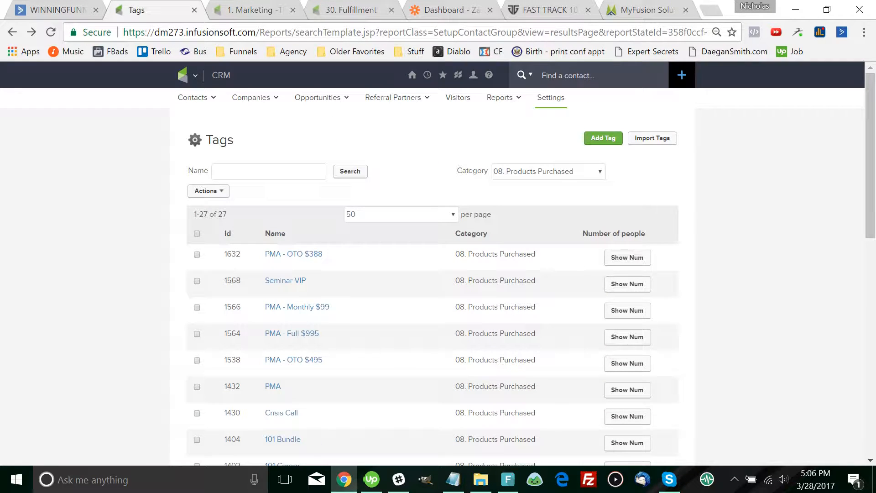
# Add a 'Fast Track' tag under 08. Products Purchased and go back to the FastTrack10 campaign
pyautogui.hotkey('alt', 'Left')
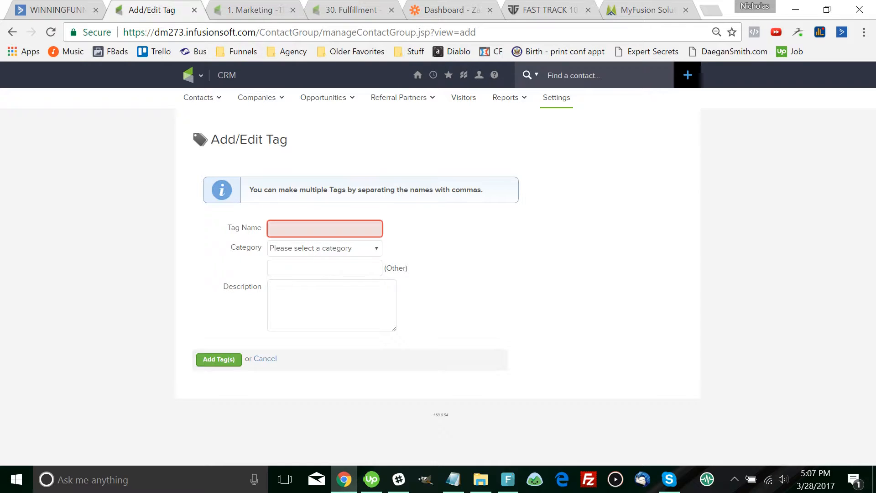
pyautogui.write('F')
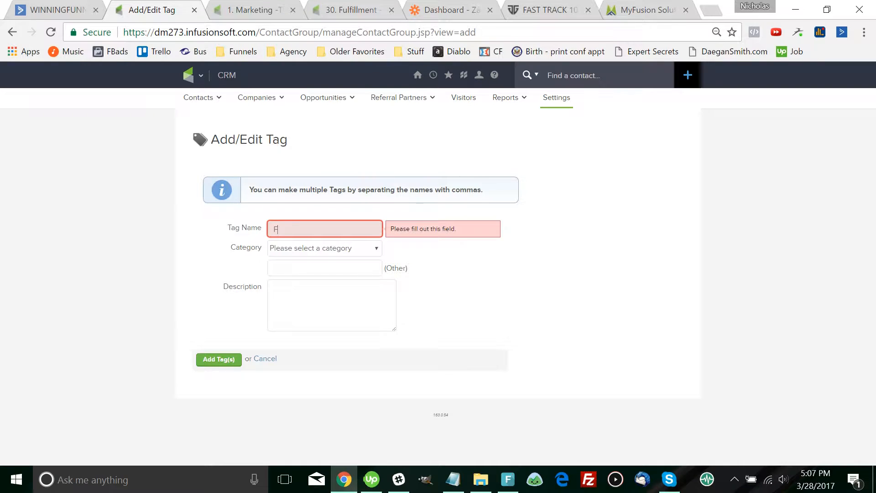
pyautogui.write('ast Track')
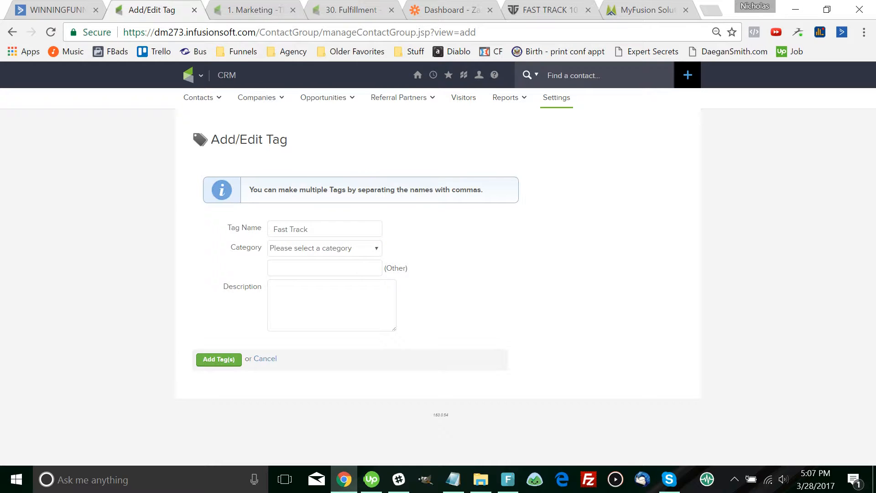
pyautogui.click(324, 248)
pyautogui.click(310, 339)
pyautogui.click(218, 359)
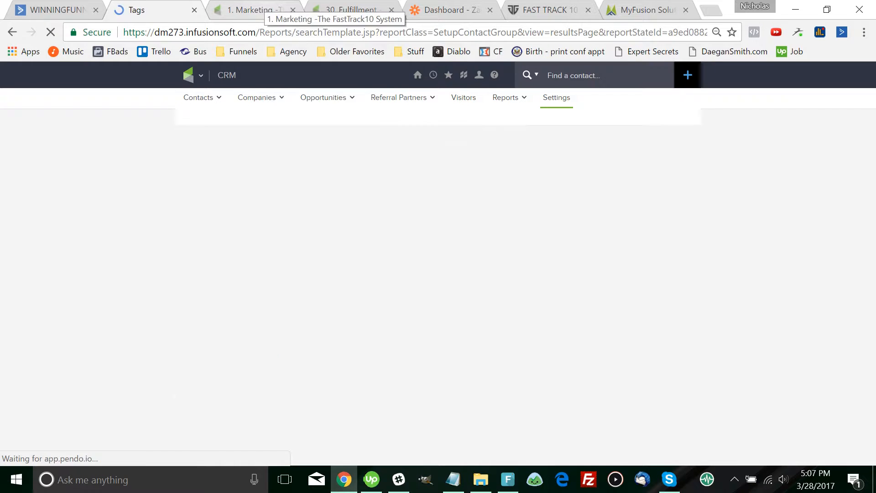
pyautogui.click(253, 9)
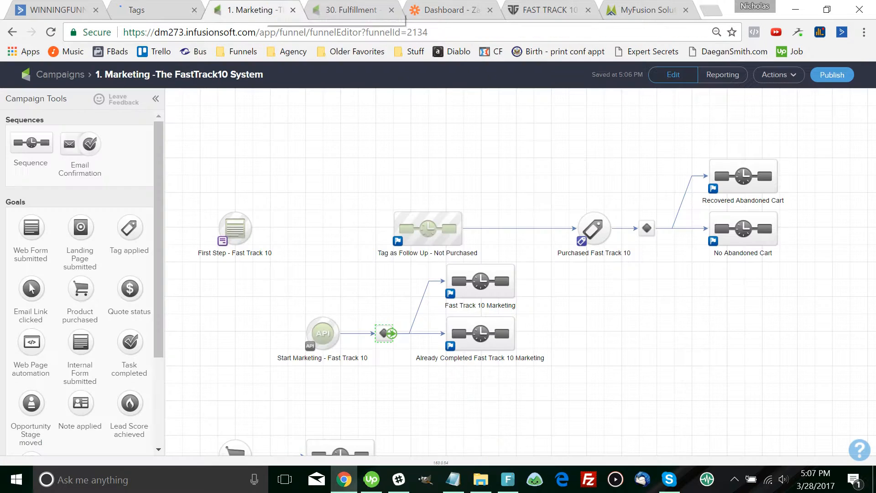
# Add 08. Products Purchased -> Fast Track to the second condition's excluded tags
pyautogui.doubleClick(383, 333)
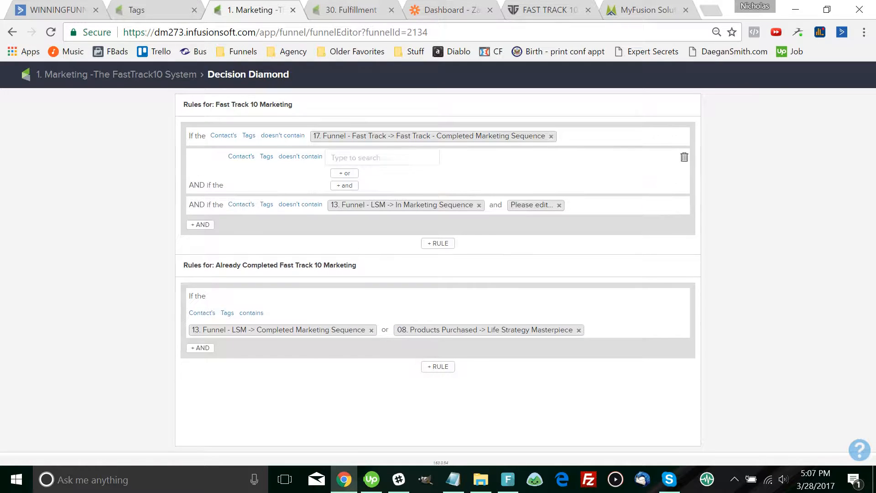
pyautogui.write('fast')
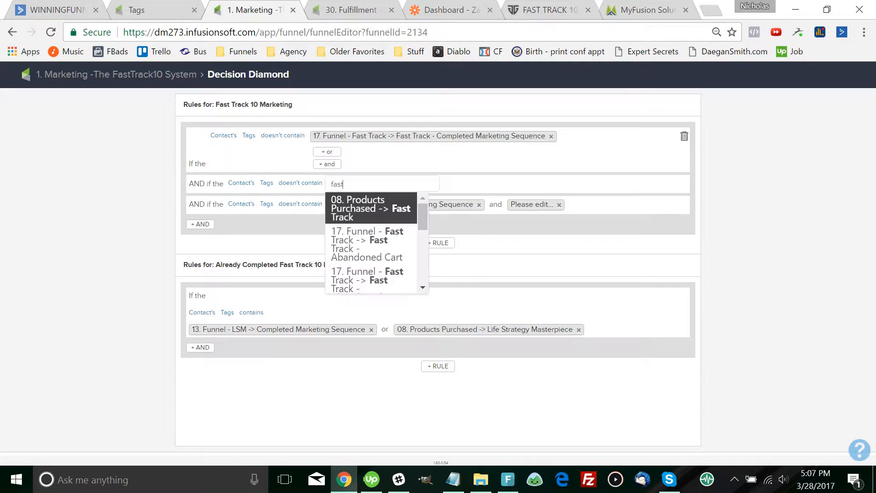
pyautogui.press('Down')
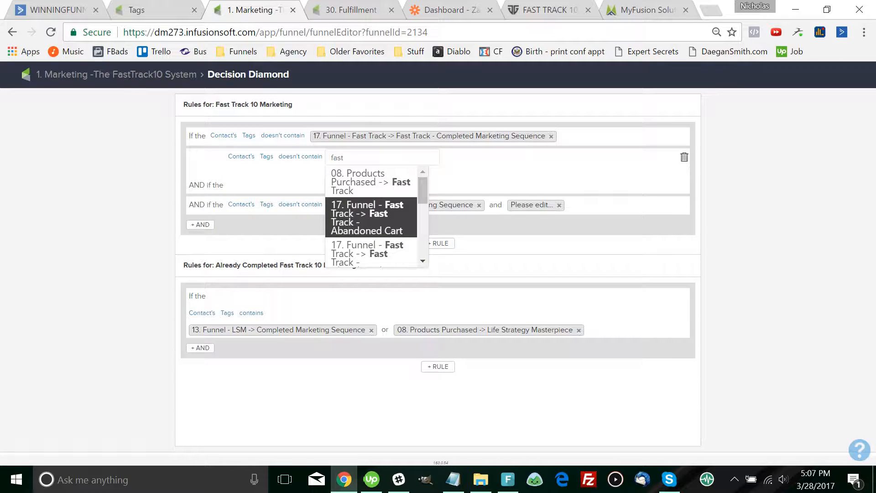
pyautogui.press('Up')
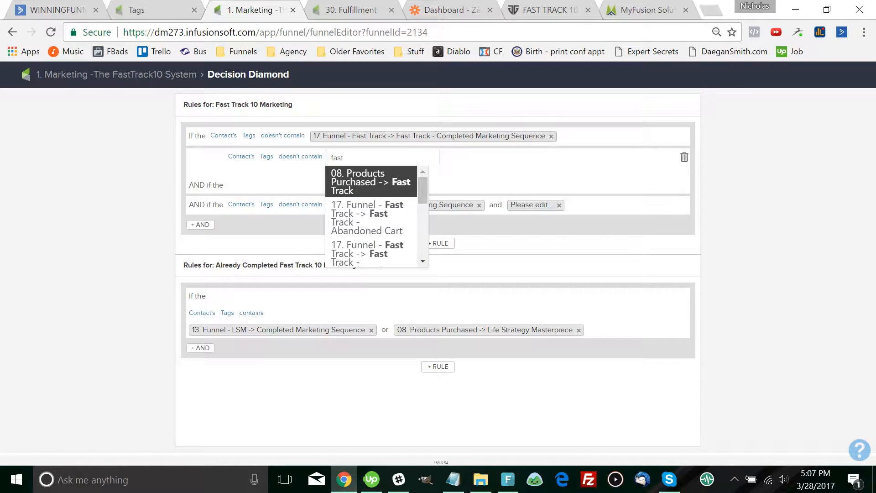
pyautogui.press('Return')
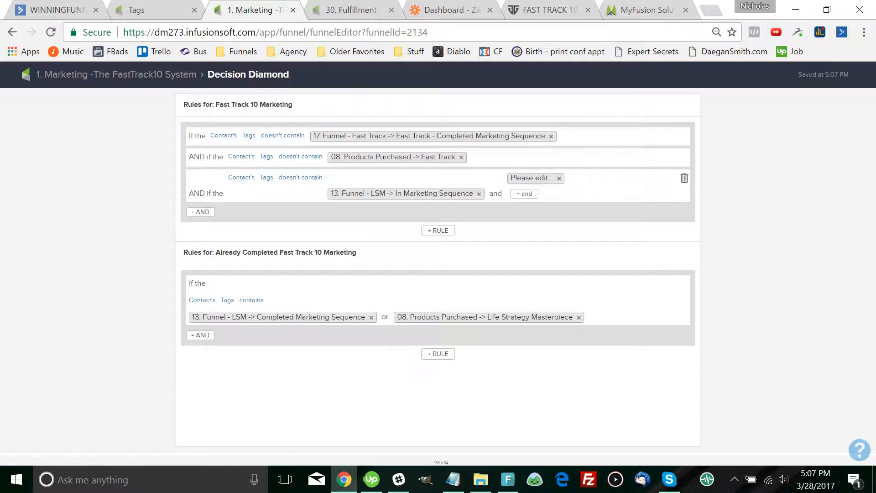
# Replace the third condition's LSM tags with 17. Funnel - Fast Track In Marketing Sequence
pyautogui.press('BackSpace')
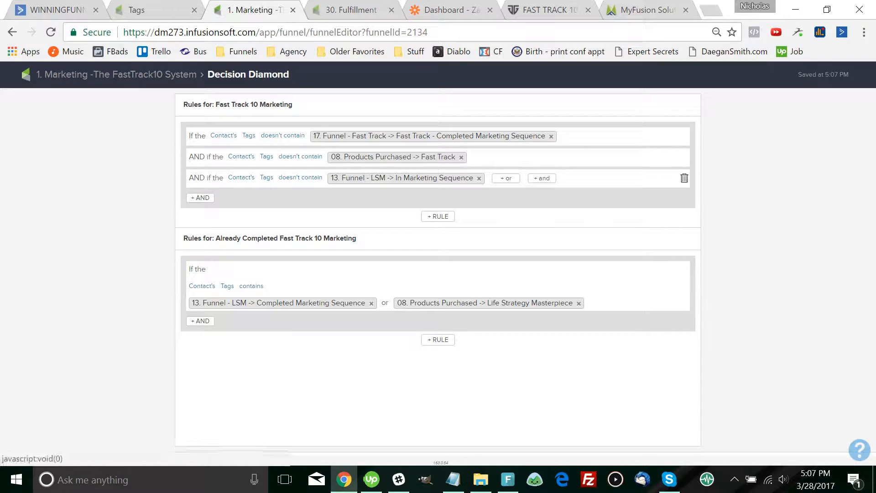
pyautogui.press('BackSpace')
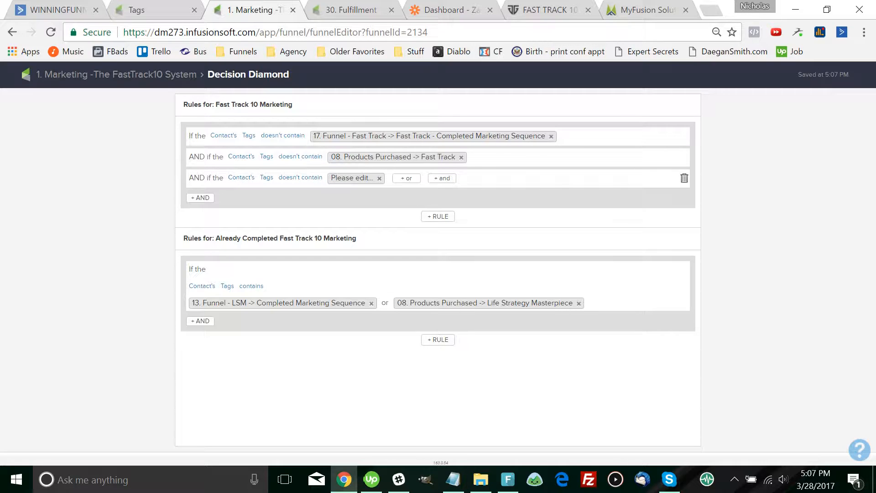
pyautogui.press('BackSpace')
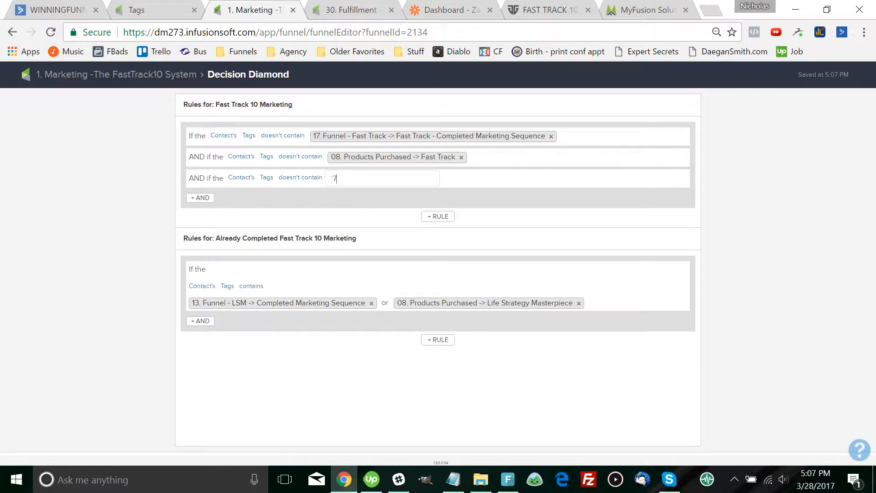
pyautogui.write('17')
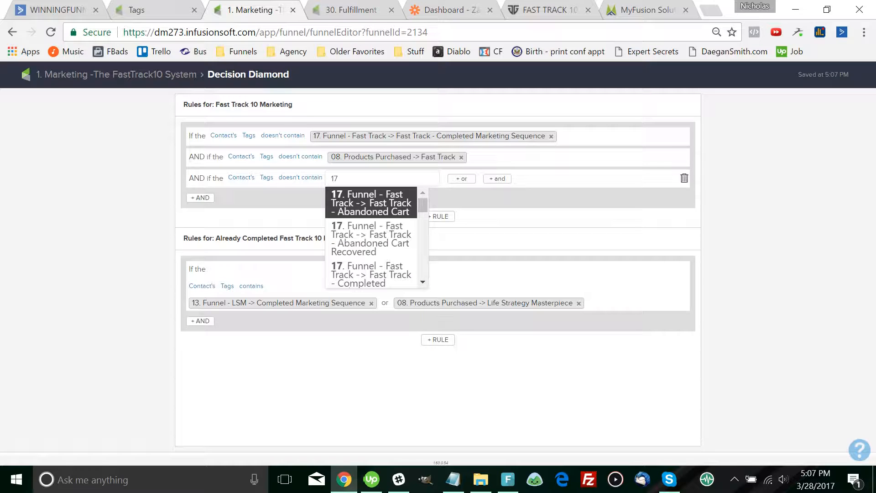
pyautogui.press('Down')
pyautogui.press('Down')
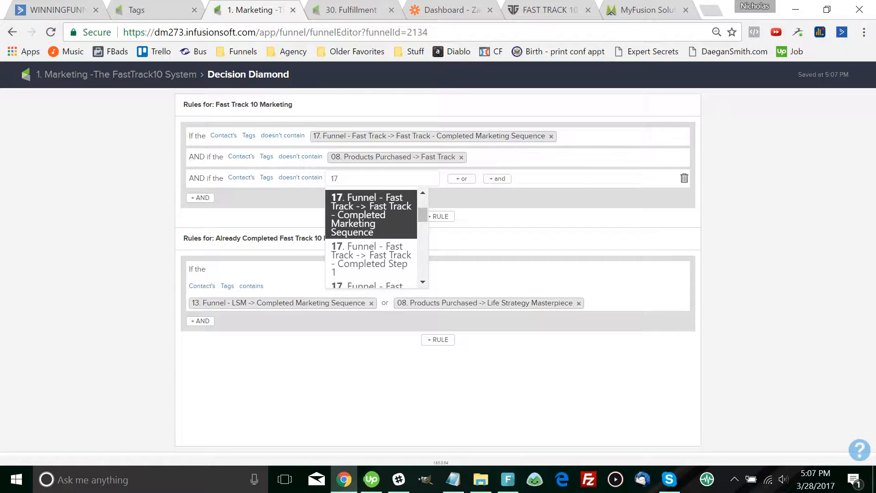
pyautogui.press('Down')
pyautogui.press('Down')
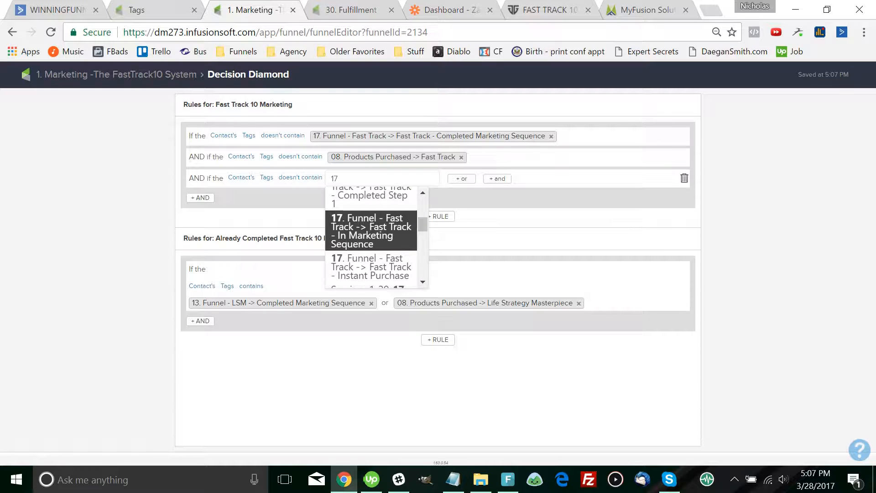
pyautogui.press('Return')
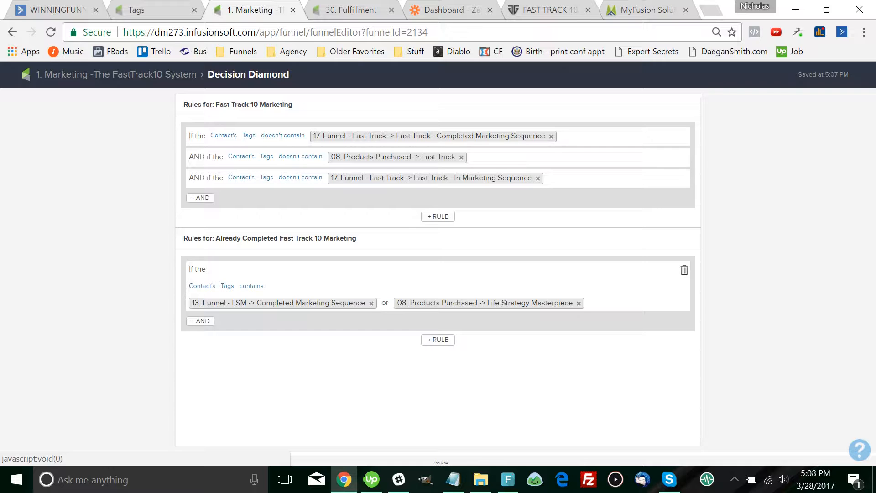
# Check the Already Completed and Fast Track 10 Marketing sequences, then reopen the Start Marketing diamond
pyautogui.click(117, 74)
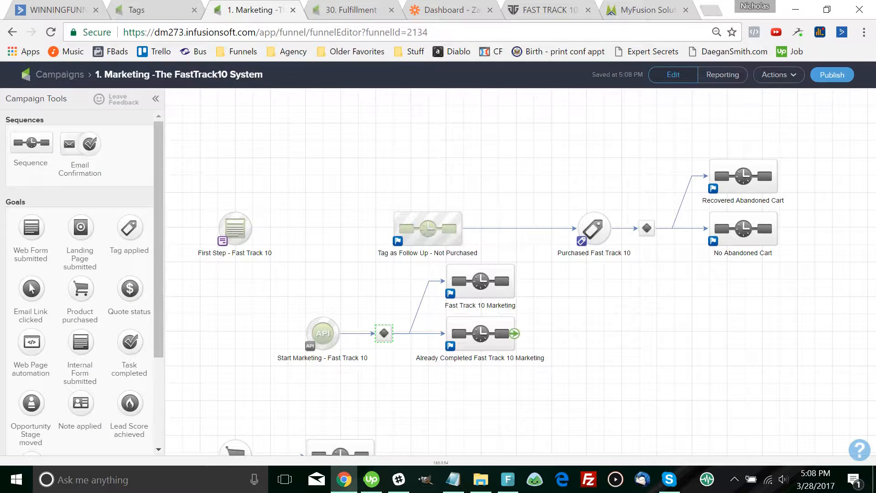
pyautogui.doubleClick(450, 321)
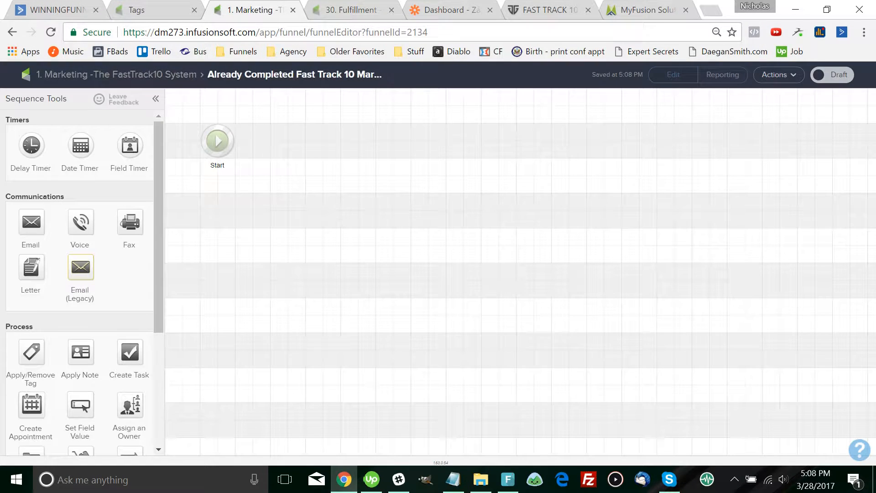
pyautogui.click(116, 74)
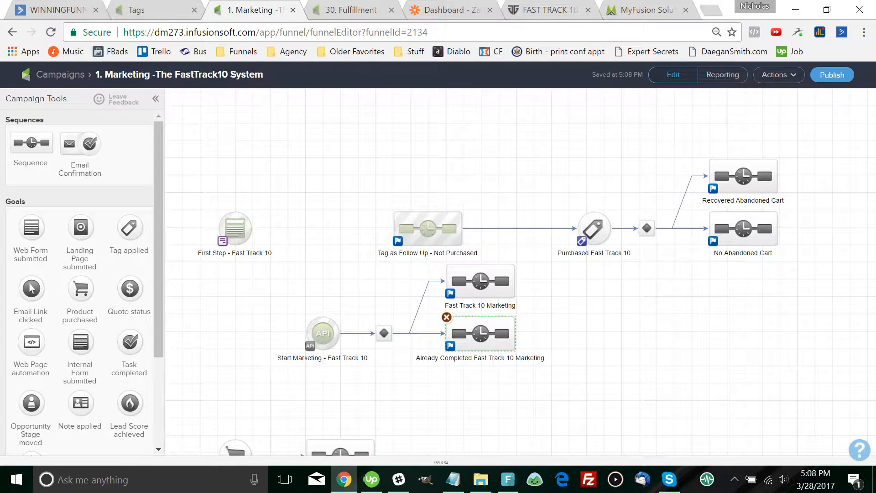
pyautogui.doubleClick(449, 322)
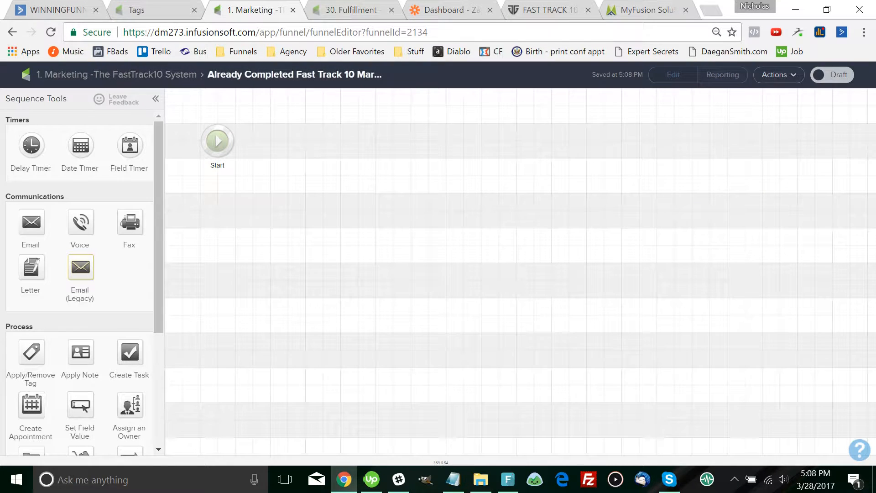
pyautogui.click(116, 75)
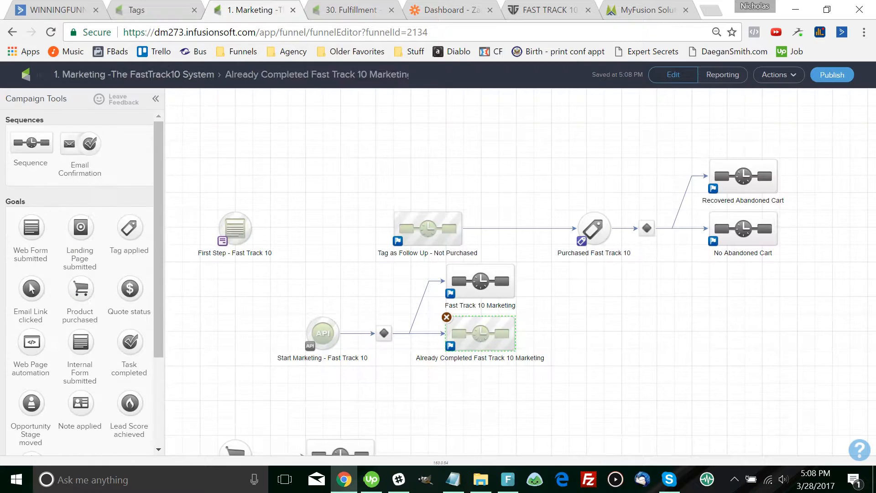
pyautogui.doubleClick(480, 281)
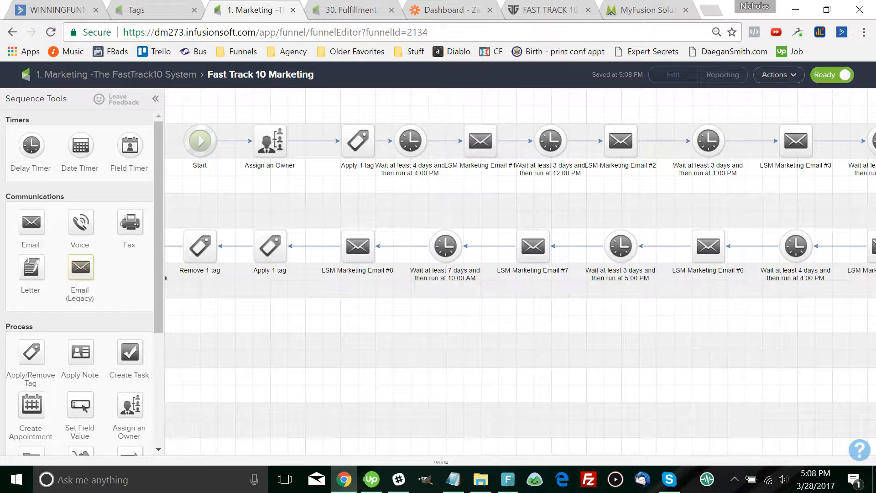
pyautogui.click(117, 74)
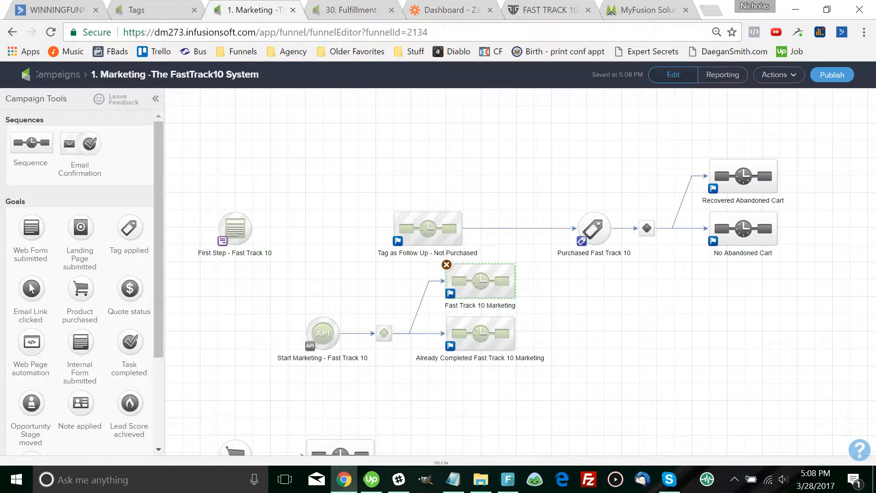
pyautogui.doubleClick(385, 333)
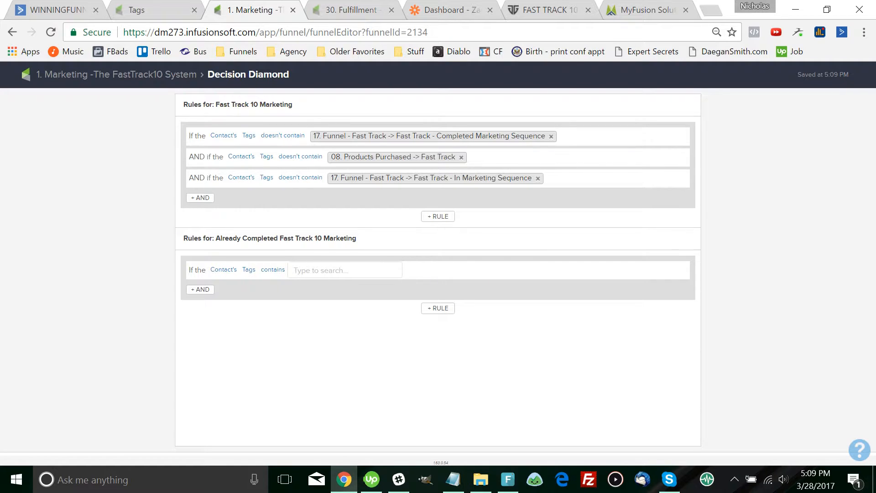
# Search 'fast' and give the Already Completed rule the 08. Products Purchased -> Fast Track tag
pyautogui.write('fast track')
pyautogui.press('BackSpace')
pyautogui.press('BackSpace')
pyautogui.press('BackSpace')
pyautogui.press('BackSpace')
pyautogui.press('BackSpace')
pyautogui.press('BackSpace')
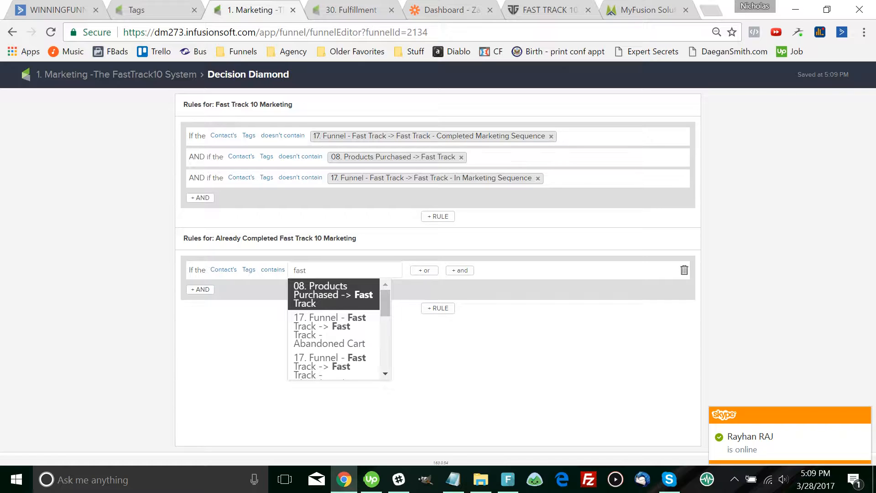
pyautogui.press('Return')
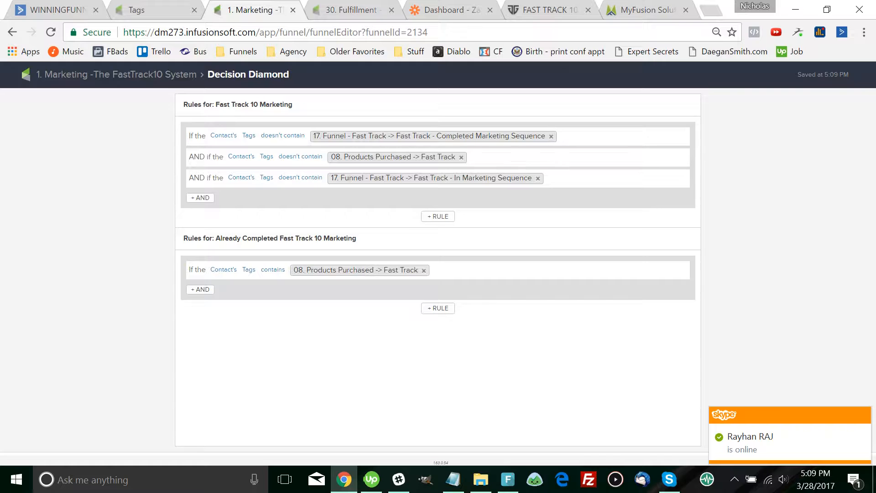
pyautogui.click(117, 75)
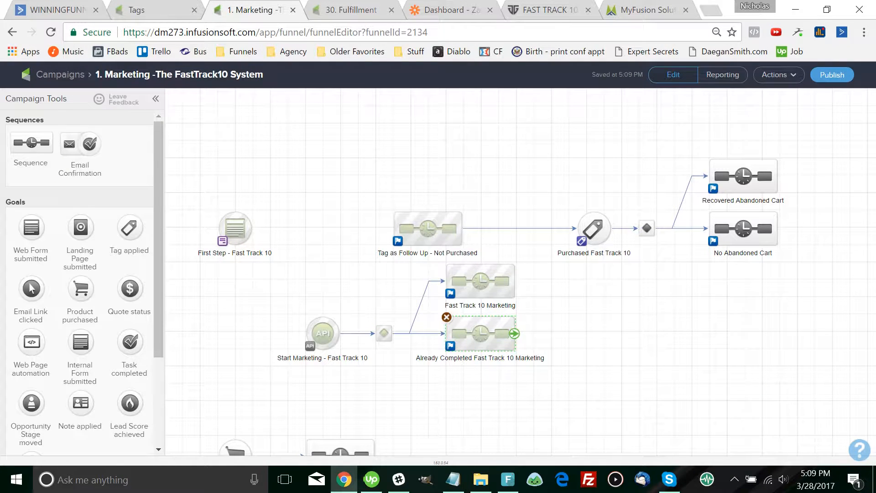
# Inspect the Already Completed and Fast Track 10 Marketing sequences from the campaign canvas
pyautogui.doubleClick(451, 324)
pyautogui.click(116, 75)
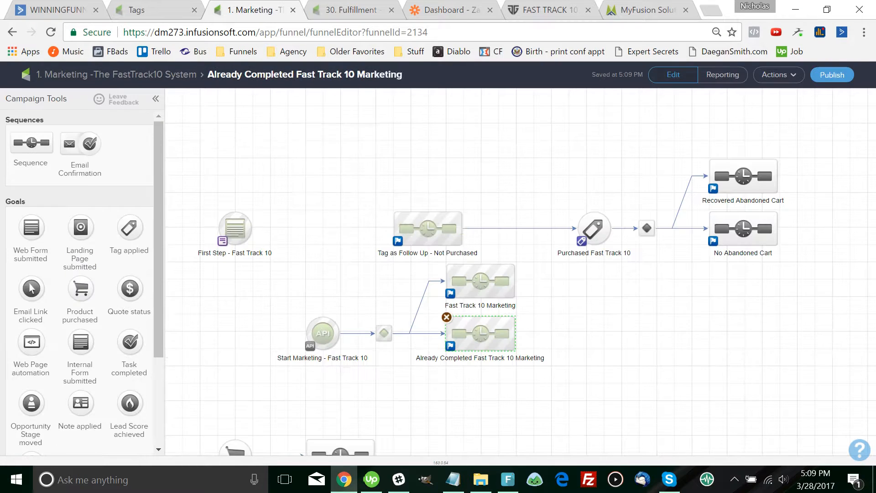
pyautogui.doubleClick(480, 280)
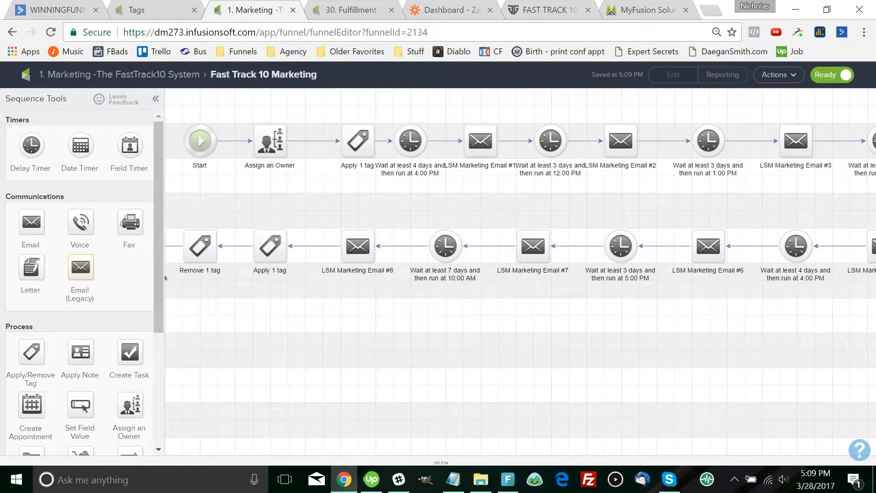
pyautogui.click(116, 74)
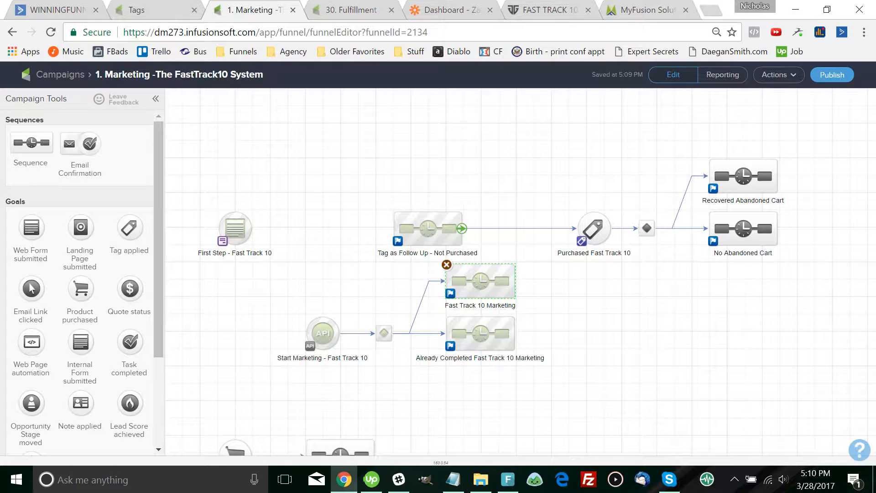
# Check the Tag as Follow Up sequence's owner assignment, then drag First Step - Fast Track 10 beside it
pyautogui.doubleClick(397, 219)
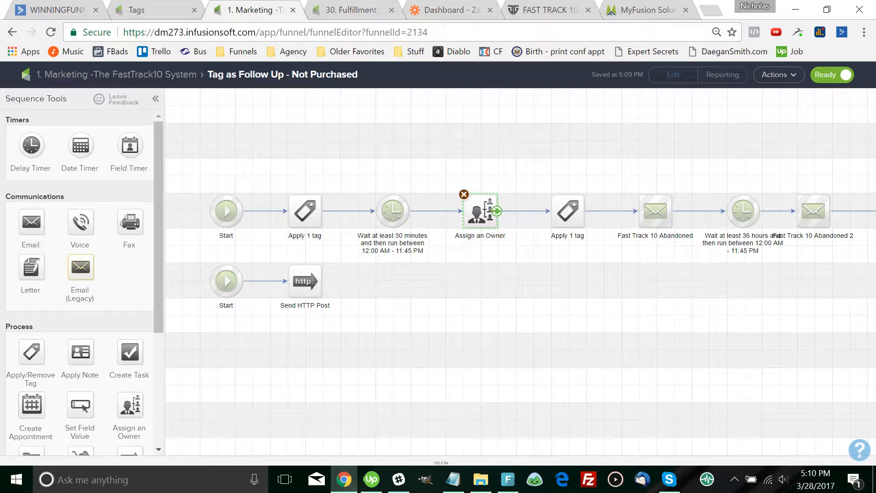
pyautogui.doubleClick(480, 210)
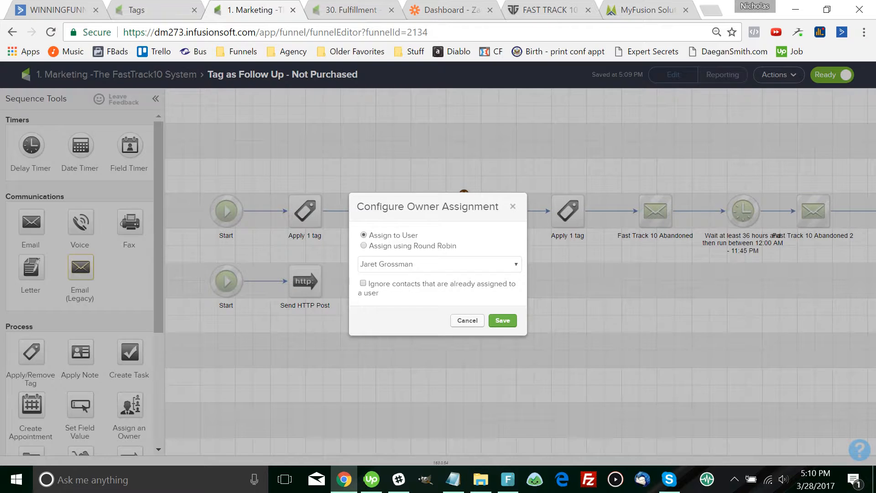
pyautogui.click(503, 321)
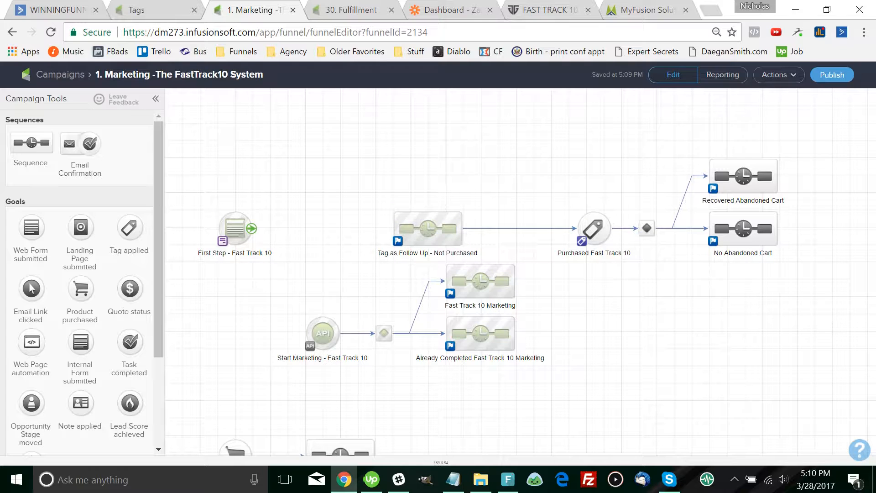
pyautogui.moveTo(234, 228); pyautogui.dragTo(445, 252)
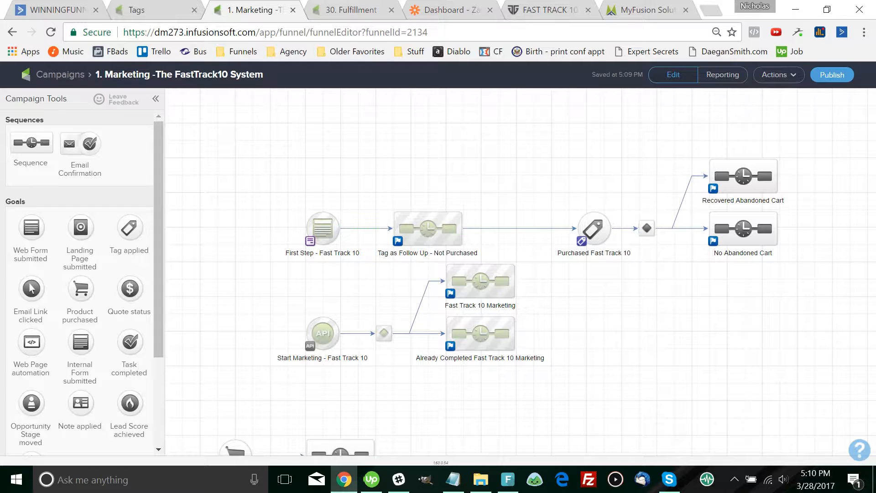
# Filter the Campaign Builder list to the LSM category and open 1. Marketing - Life Strategy Masterpiece
pyautogui.click(136, 10)
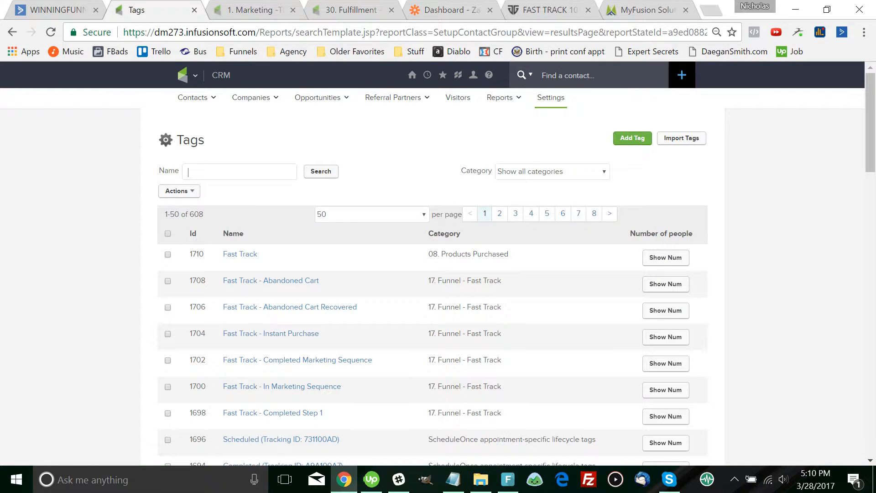
pyautogui.moveTo(185, 75)
pyautogui.click(378, 122)
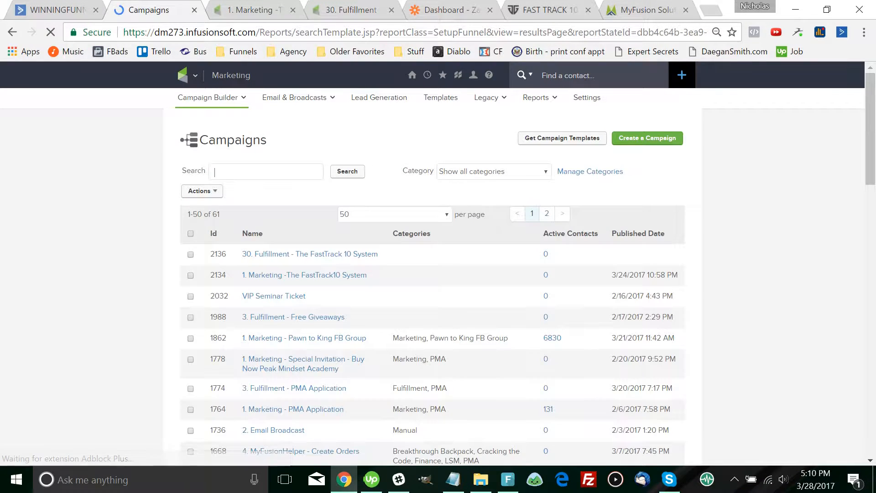
pyautogui.click(493, 171)
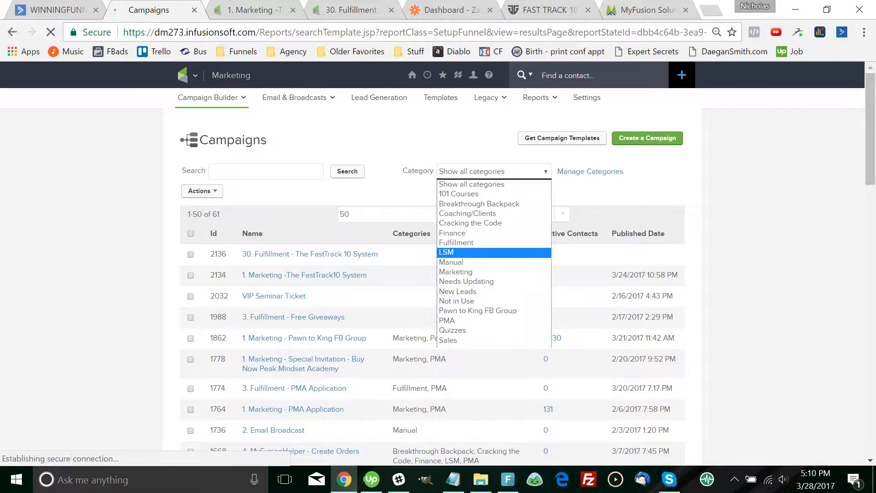
pyautogui.click(456, 252)
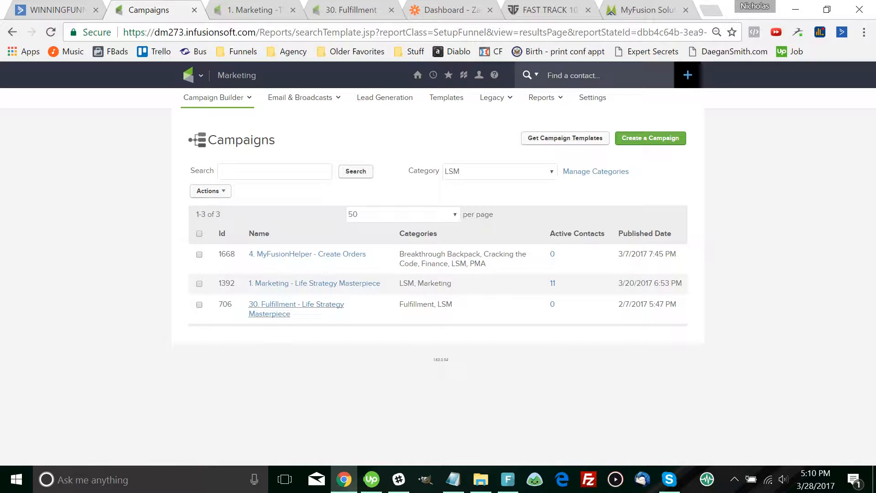
pyautogui.click(315, 283)
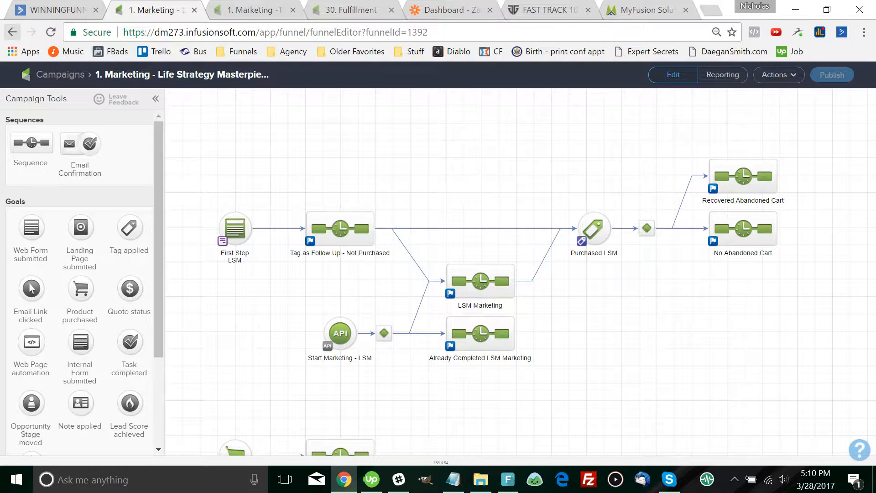
# Compare the LSM and FastTrack10 Tag as Follow Up timers and emails, ending on 30. Fulfillment - The FastTrack 10 System
pyautogui.scroll(-2, 521, 274)
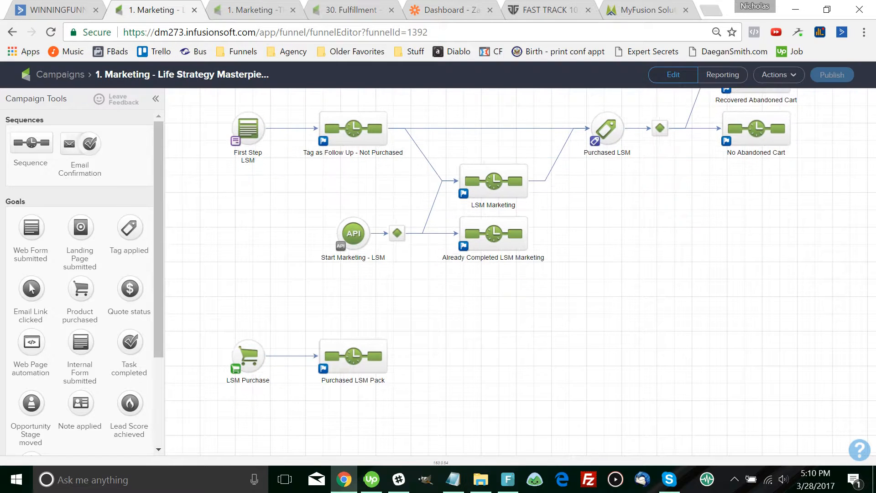
pyautogui.scroll(2, 511, 242)
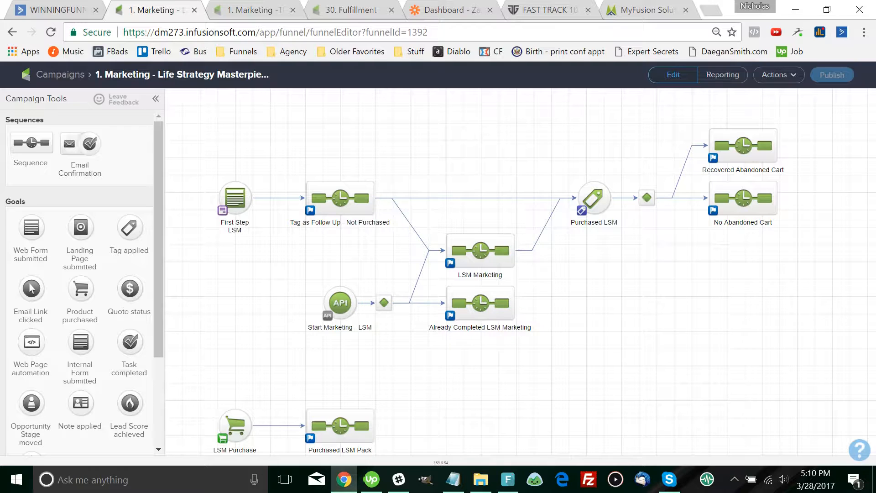
pyautogui.click(340, 198)
pyautogui.hotkey('ctrl', 'Tab')
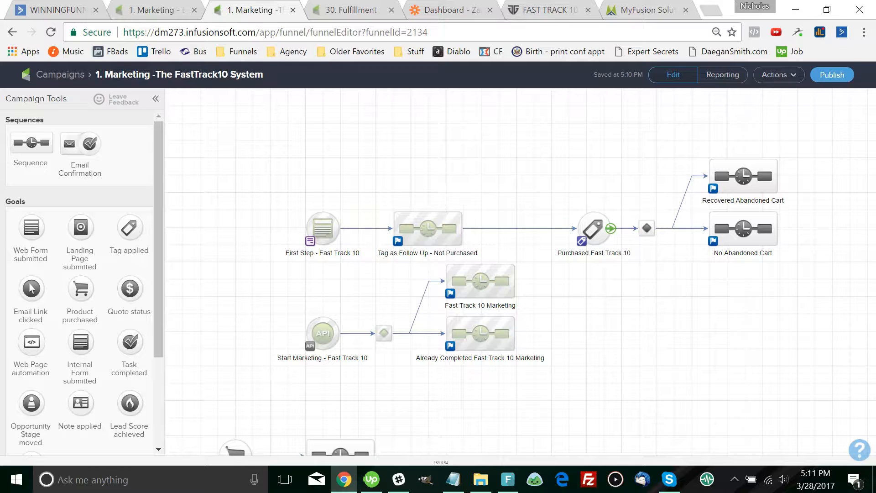
pyautogui.hotkey('ctrl', 'shift', 'Tab')
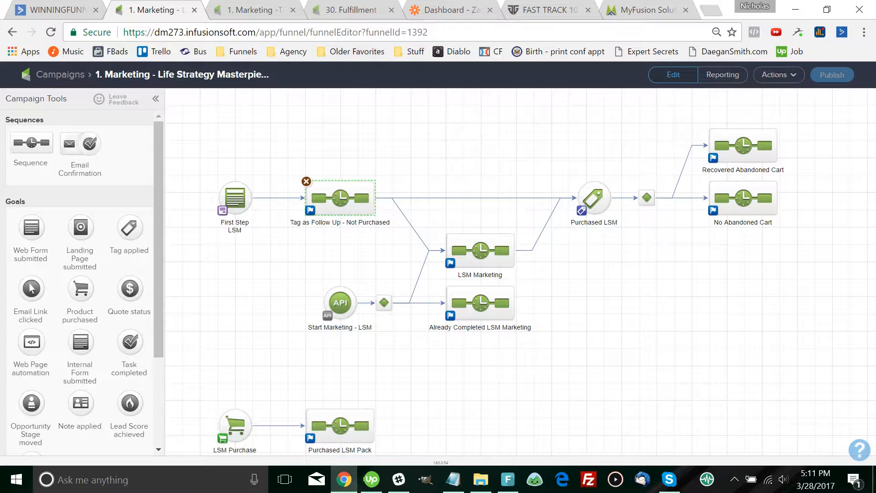
pyautogui.hotkey('ctrl', 'Tab')
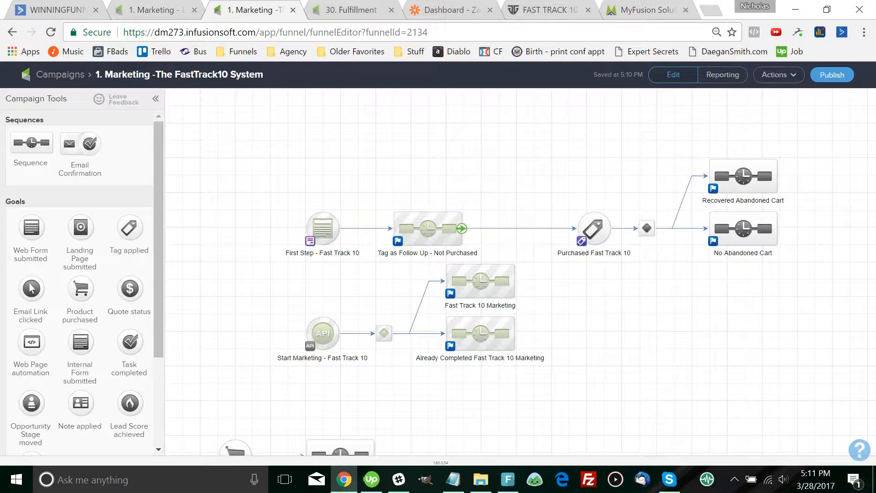
pyautogui.doubleClick(393, 212)
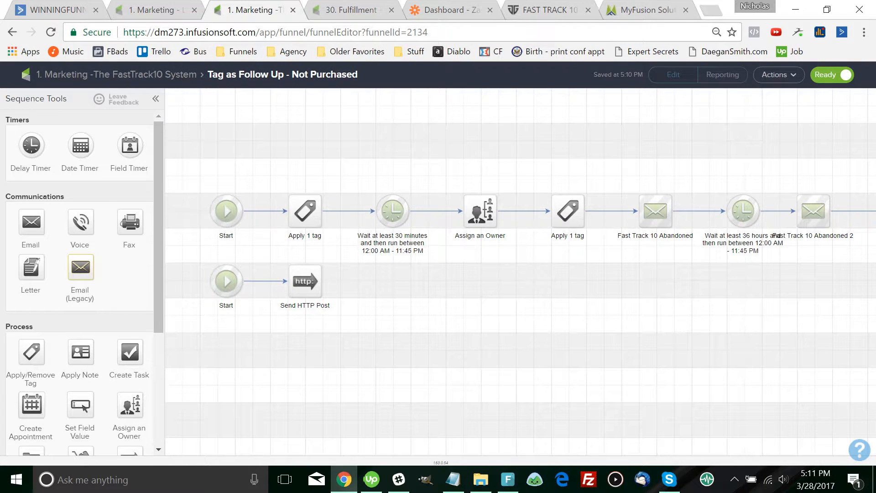
pyautogui.moveTo(602, 292); pyautogui.dragTo(588, 281)
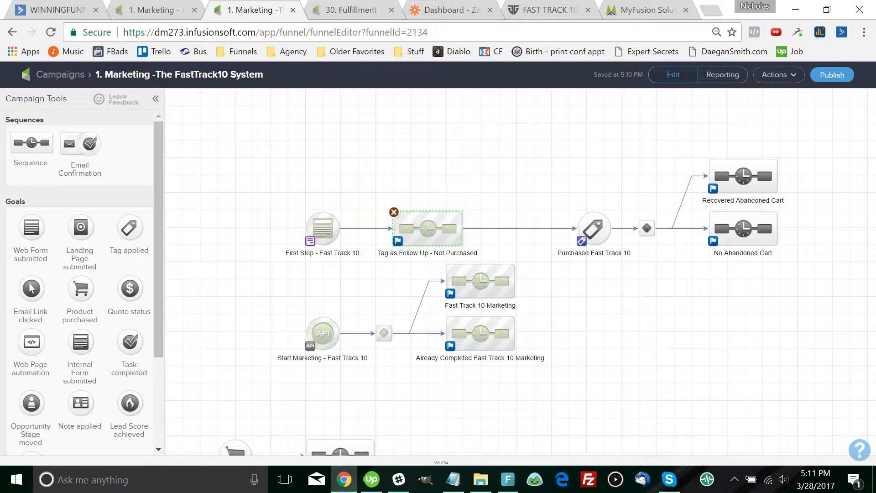
pyautogui.doubleClick(428, 229)
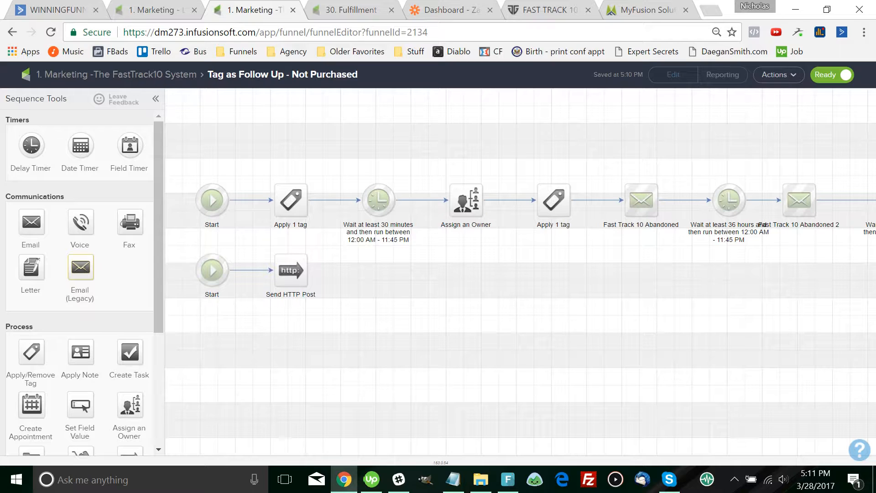
pyautogui.hotkey('ctrl', 'shift', 'Tab')
pyautogui.hotkey('ctrl', 'Tab')
pyautogui.hotkey('ctrl', 'Tab')
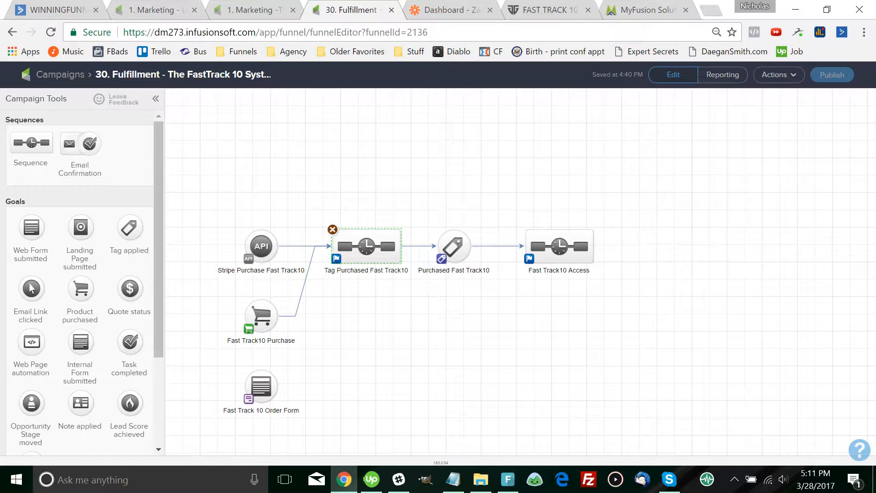
# Back on the LSM campaign, inspect its Tag as Follow Up sequence and return to the canvas
pyautogui.hotkey('ctrl', 'shift', 'Tab')
pyautogui.hotkey('ctrl', 'shift', 'Tab')
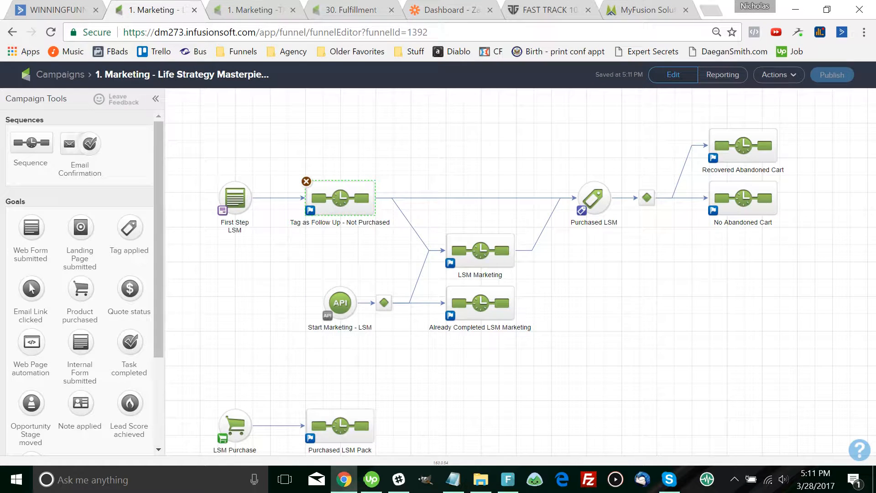
pyautogui.doubleClick(374, 198)
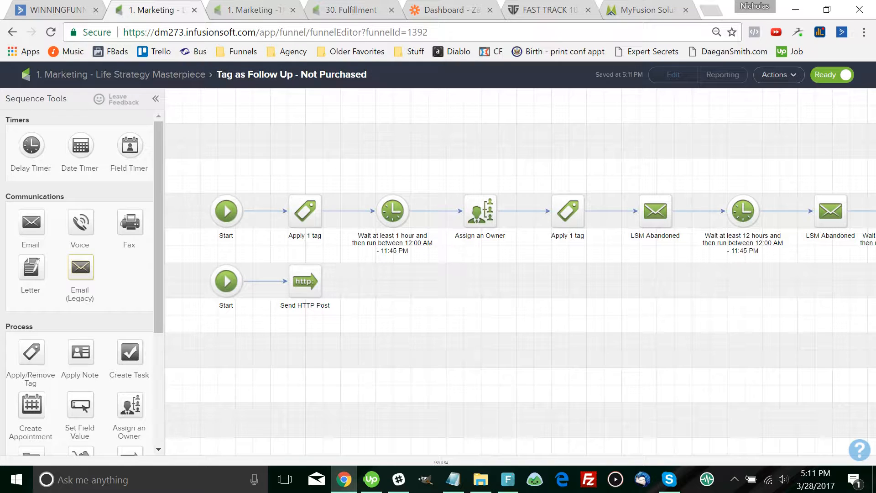
pyautogui.click(121, 74)
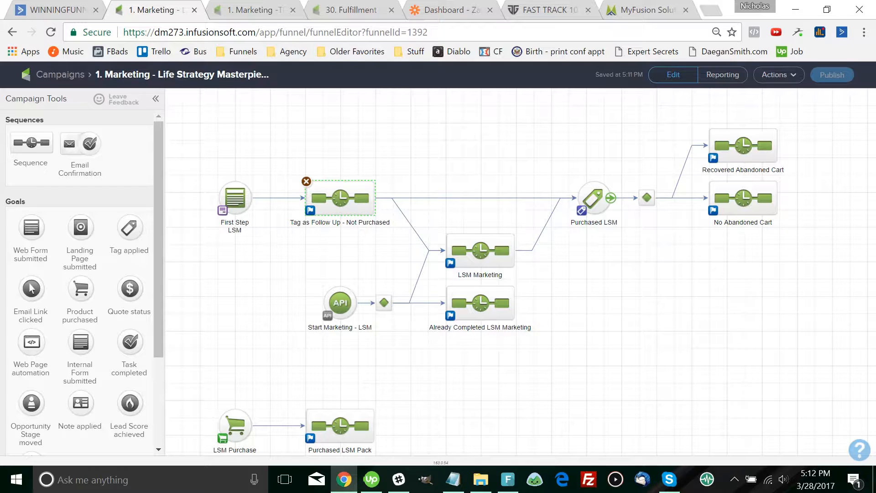
# Inspect the LSM Marketing sequence, then recheck Tag as Follow Up, ending on the LSM canvas
pyautogui.click(480, 250)
pyautogui.doubleClick(480, 250)
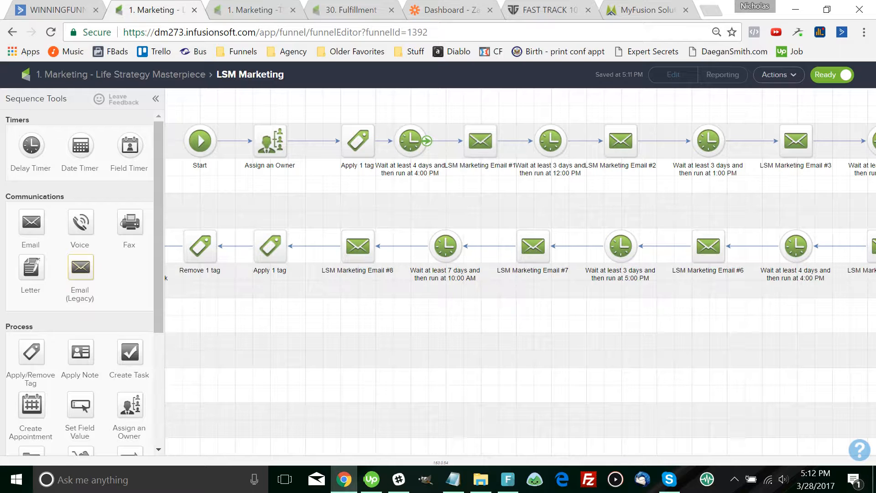
pyautogui.click(120, 74)
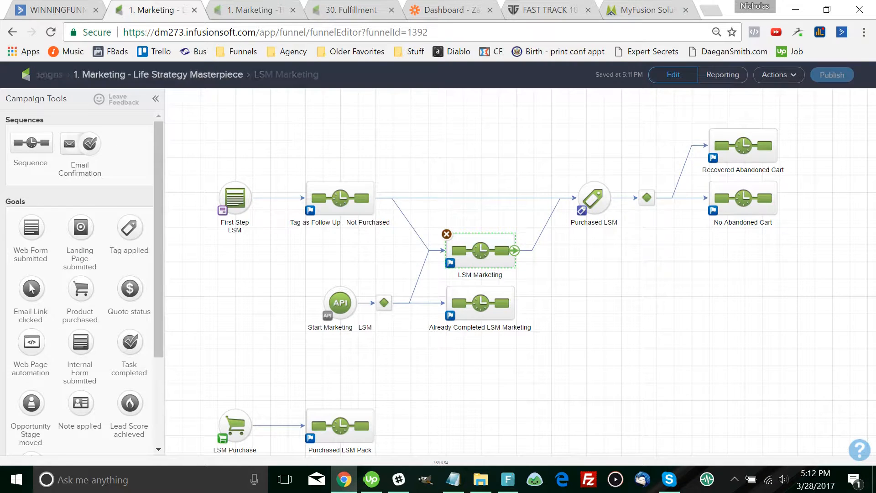
pyautogui.doubleClick(342, 198)
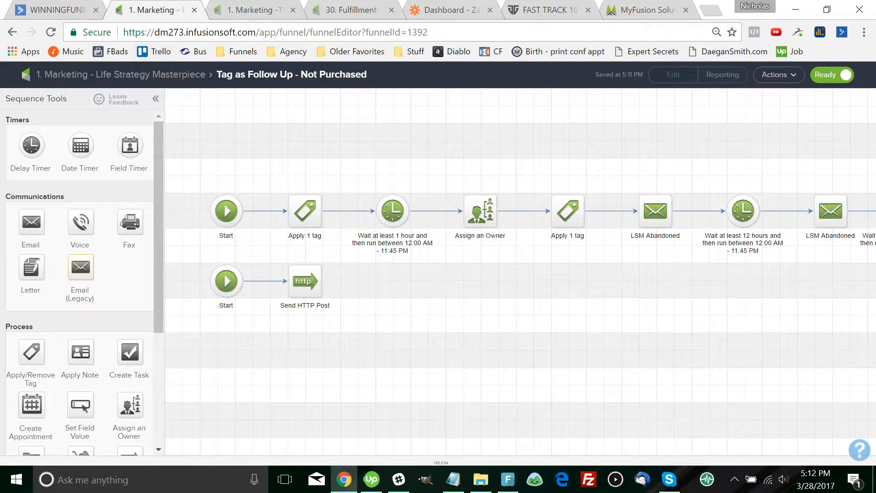
pyautogui.click(120, 75)
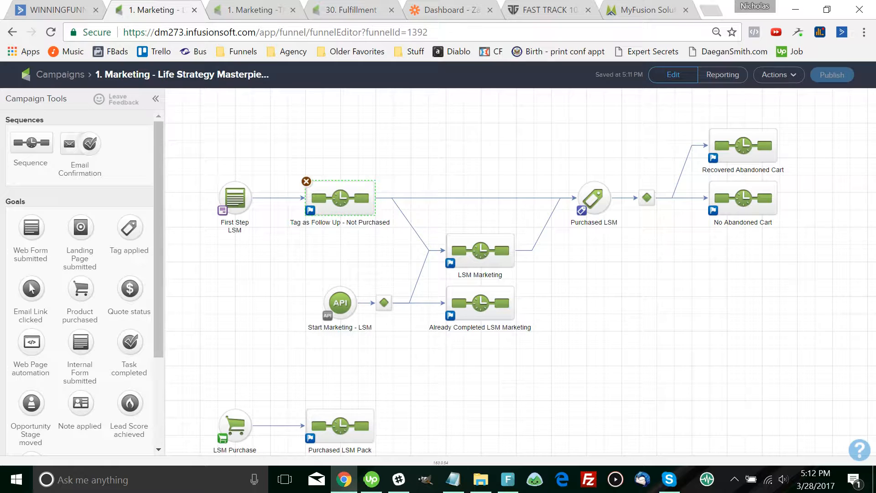
pyautogui.doubleClick(340, 198)
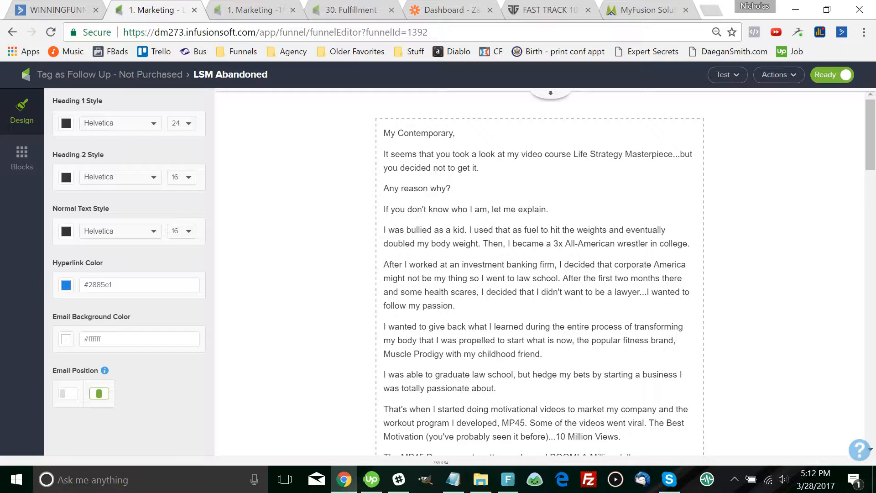
pyautogui.click(480, 167)
pyautogui.moveTo(480, 180); pyautogui.dragTo(384, 167)
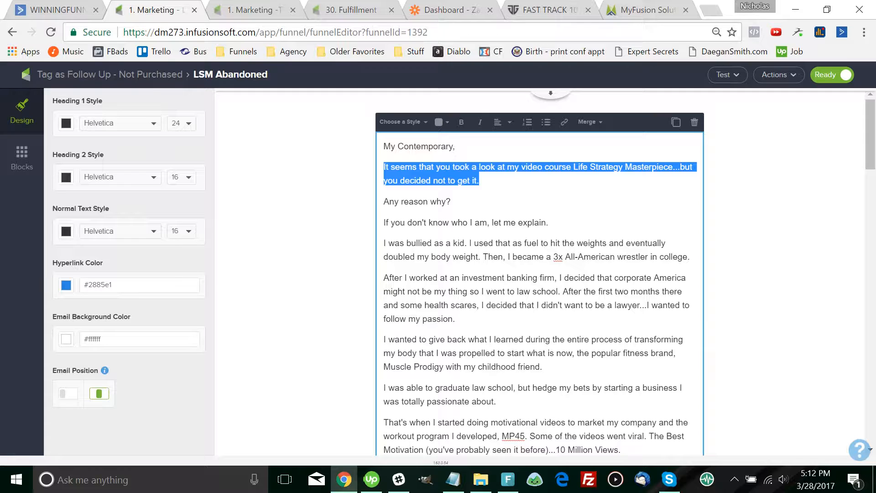
pyautogui.click(479, 181)
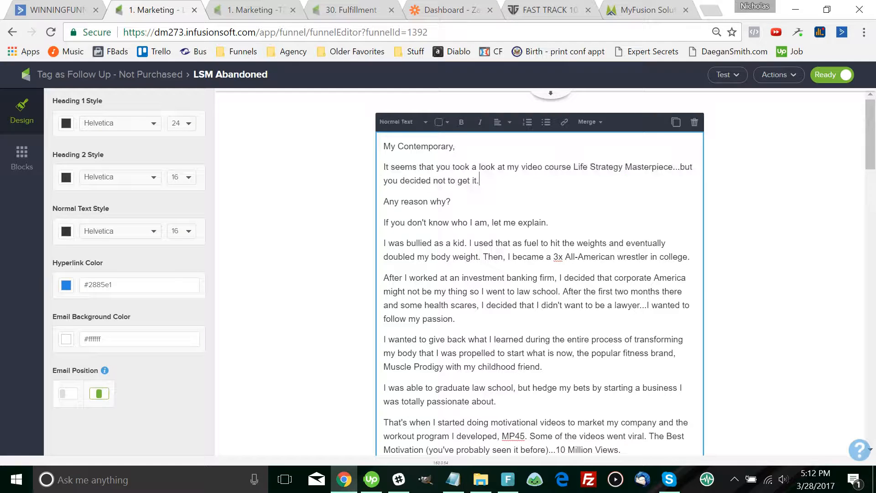
pyautogui.moveTo(479, 180); pyautogui.dragTo(412, 167)
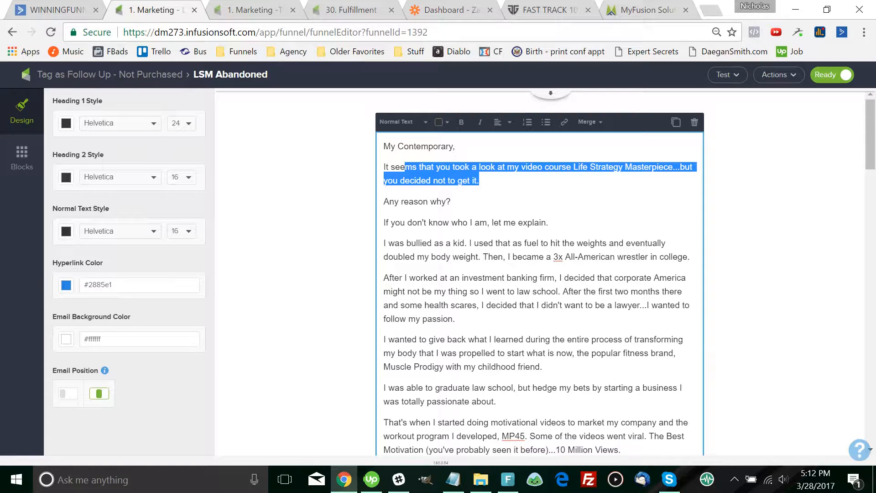
pyautogui.click(109, 75)
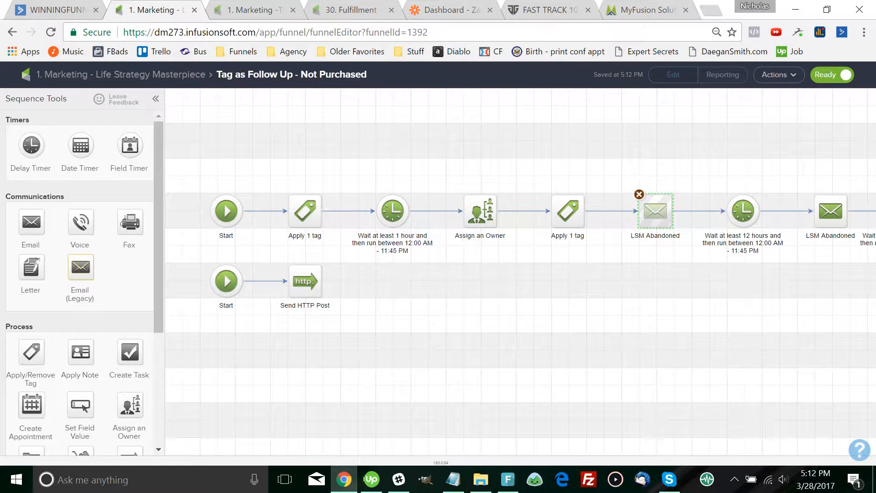
pyautogui.click(179, 74)
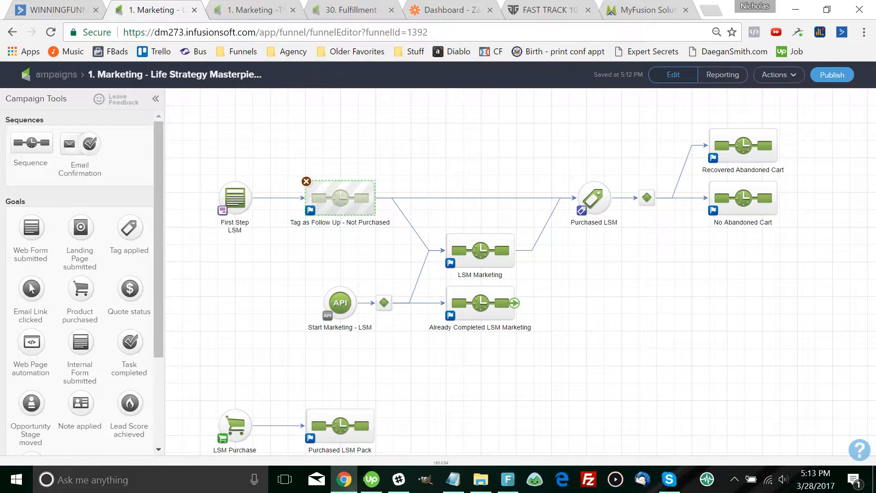
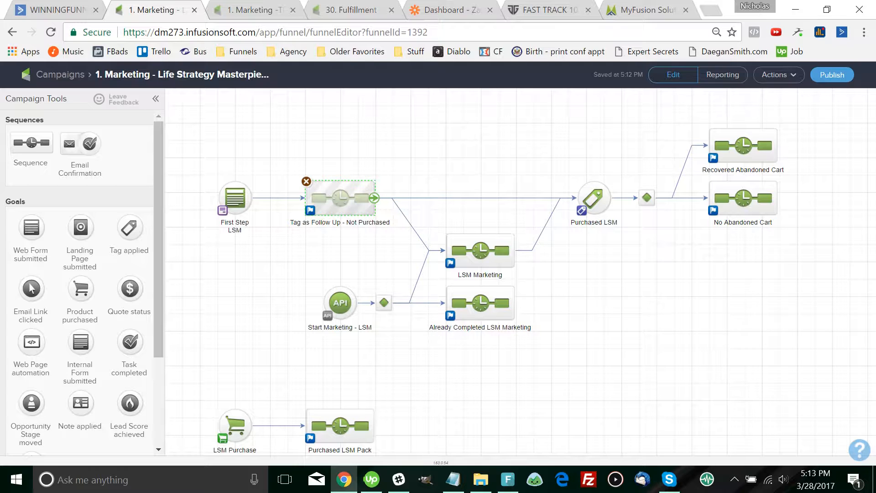
# Back on the FastTrack10 campaign map, open the Tag as Follow Up - Not Purchased sequence
pyautogui.click(274, 10)
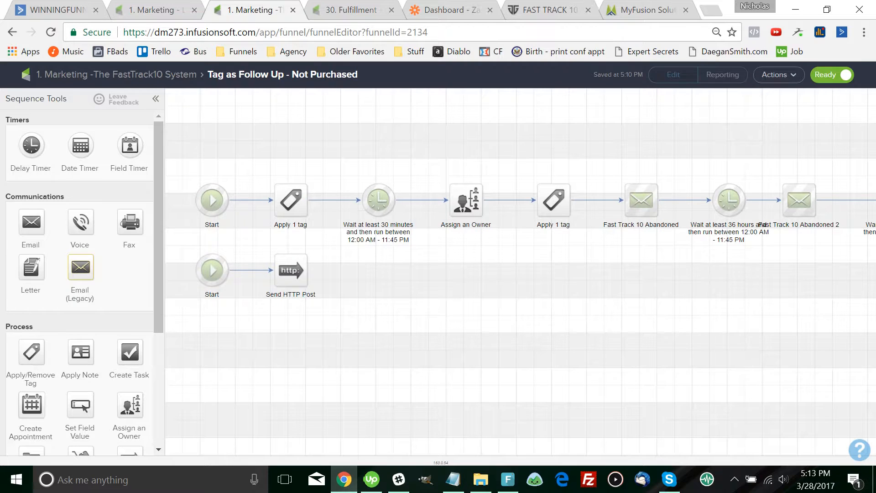
pyautogui.click(116, 74)
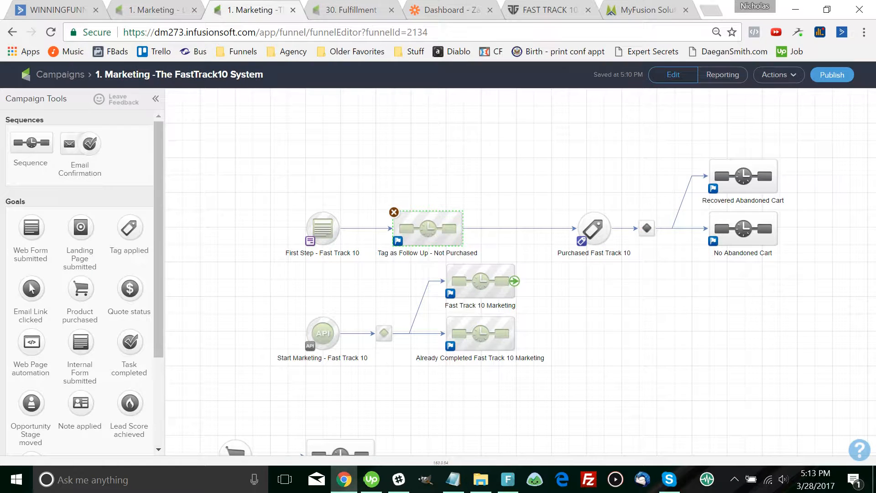
pyautogui.click(543, 274)
pyautogui.doubleClick(428, 228)
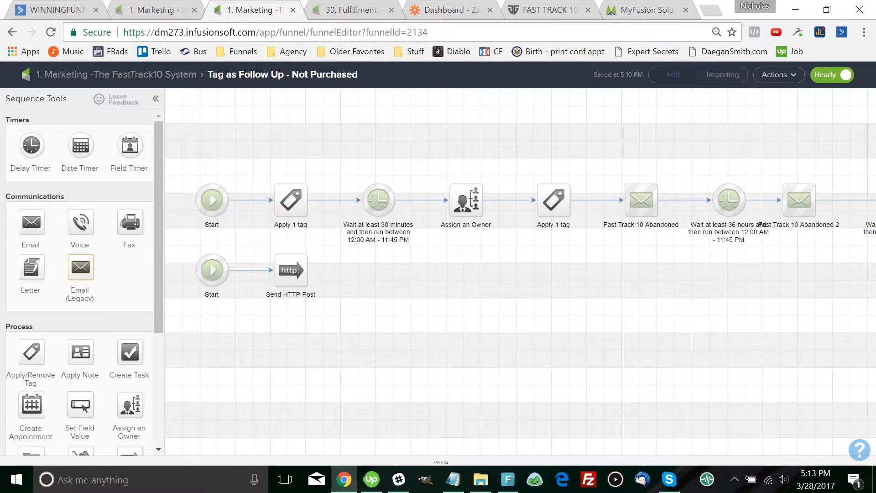
# Open the Fast Track 10 Abandoned email, then switch over to Slack
pyautogui.moveTo(639, 283); pyautogui.dragTo(332, 277)
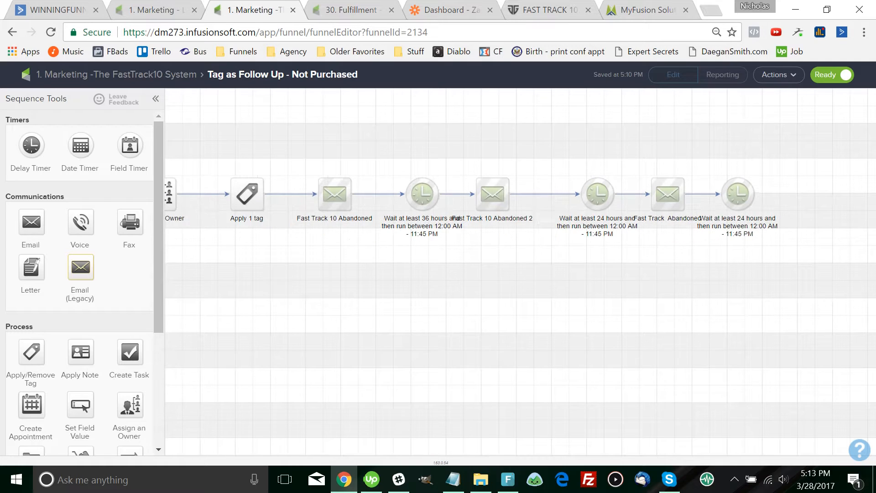
pyautogui.doubleClick(334, 193)
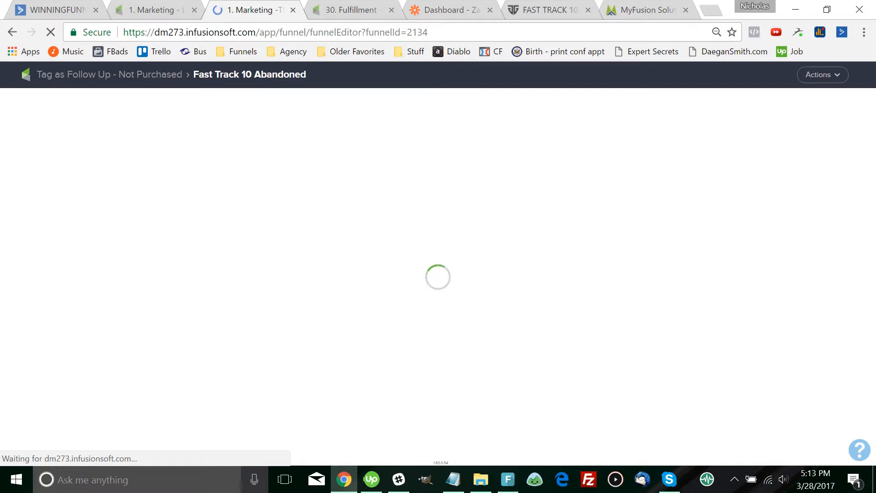
pyautogui.click(399, 479)
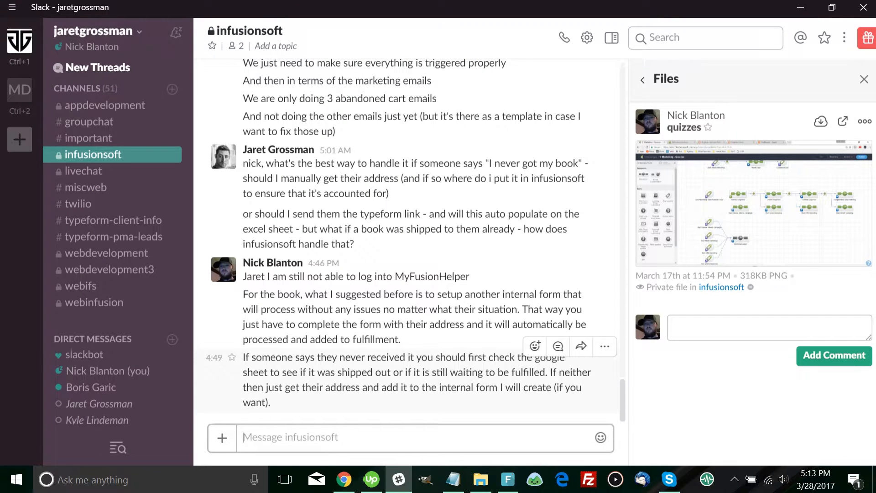
# Scroll back through the #infusionsoft Slack history, then minimize Slack to return to the browser
pyautogui.scroll(3, 406, 356)
pyautogui.scroll(2, 406, 274)
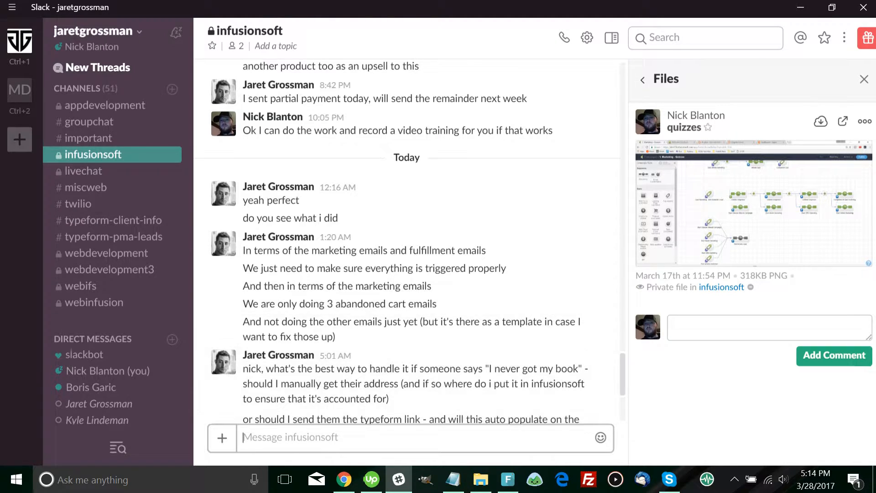
pyautogui.click(800, 7)
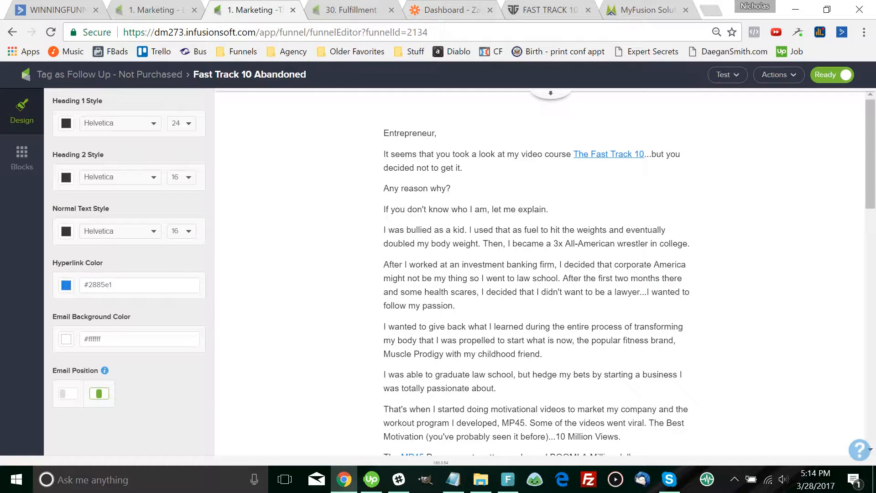
# Glance at the LSM tab, then close the abandoned email back to the FastTrack10 map
pyautogui.hotkey('ctrl', 'shift', 'Tab')
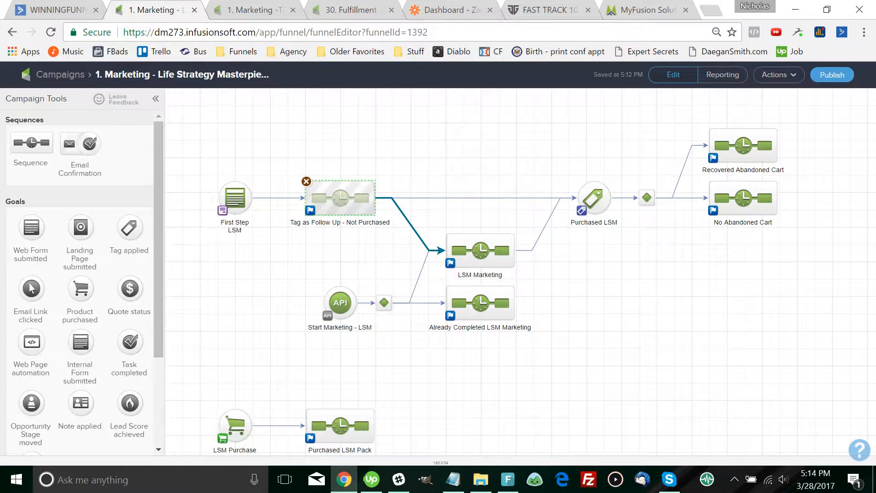
pyautogui.hotkey('ctrl', 'Tab')
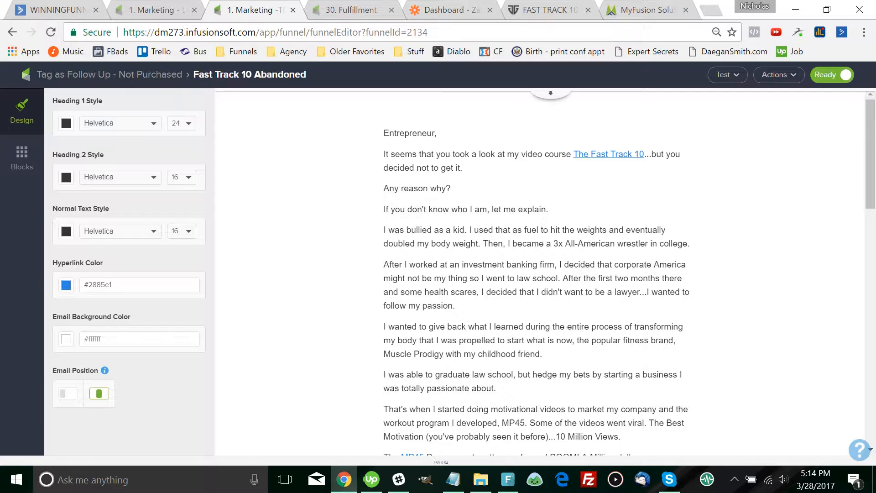
pyautogui.hotkey('alt', 'Left')
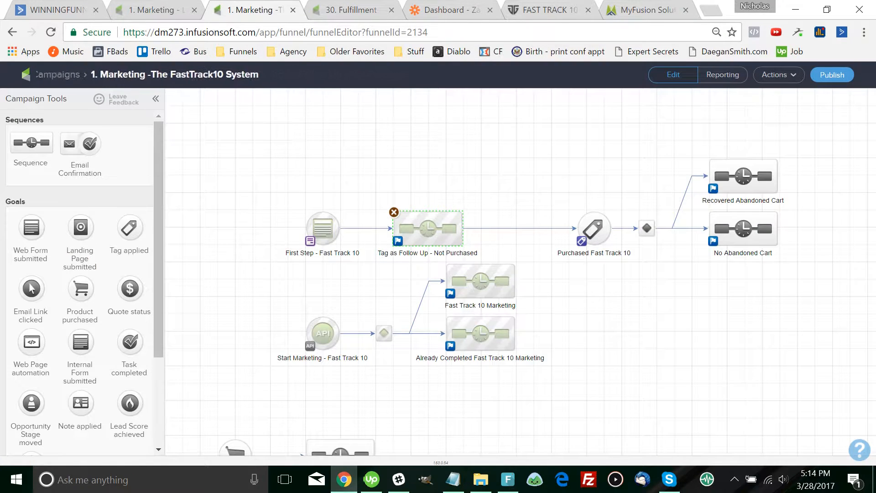
# Inspect the Start Marketing API goal and Fast Track 10 Marketing, then open Already Completed Fast Track 10 Marketing
pyautogui.click(323, 333)
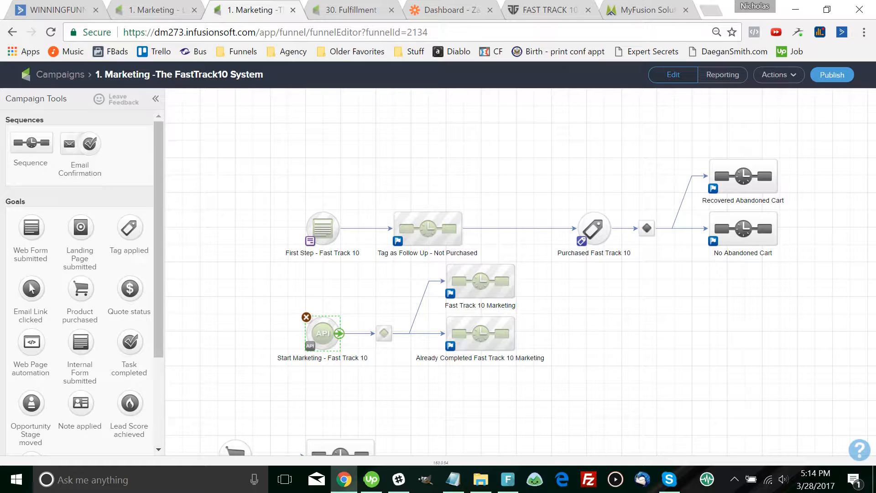
pyautogui.doubleClick(322, 333)
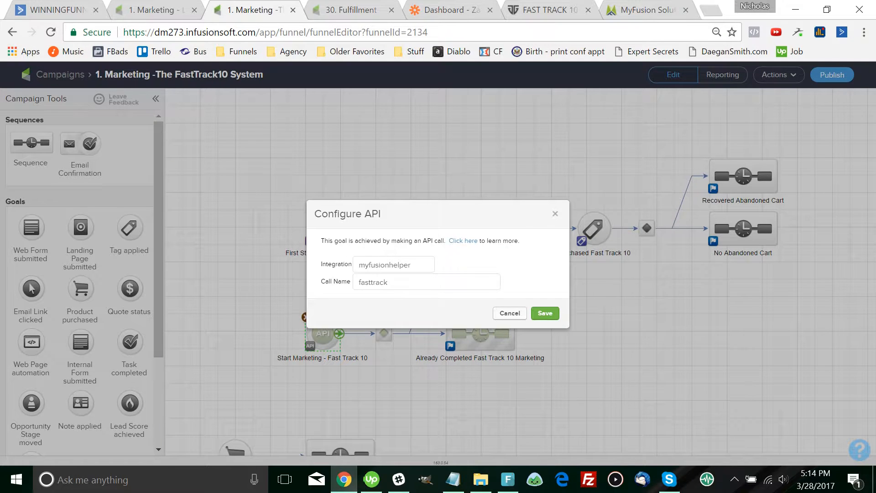
pyautogui.click(510, 314)
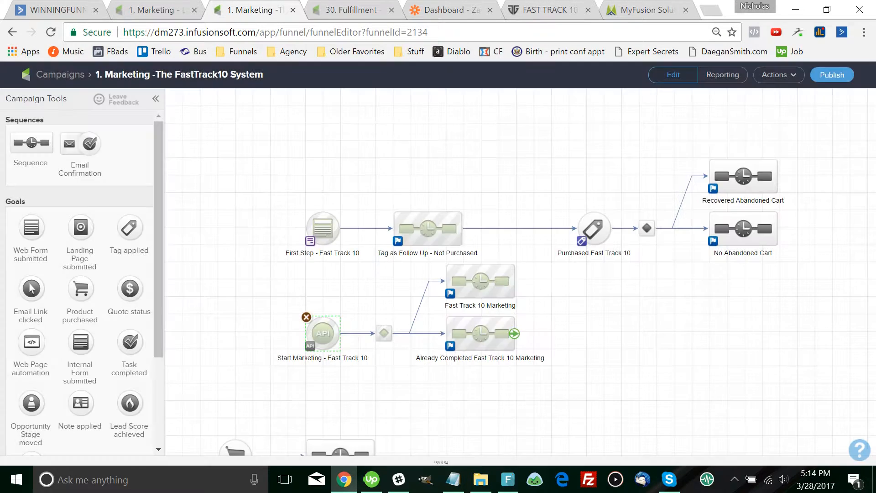
pyautogui.doubleClick(480, 280)
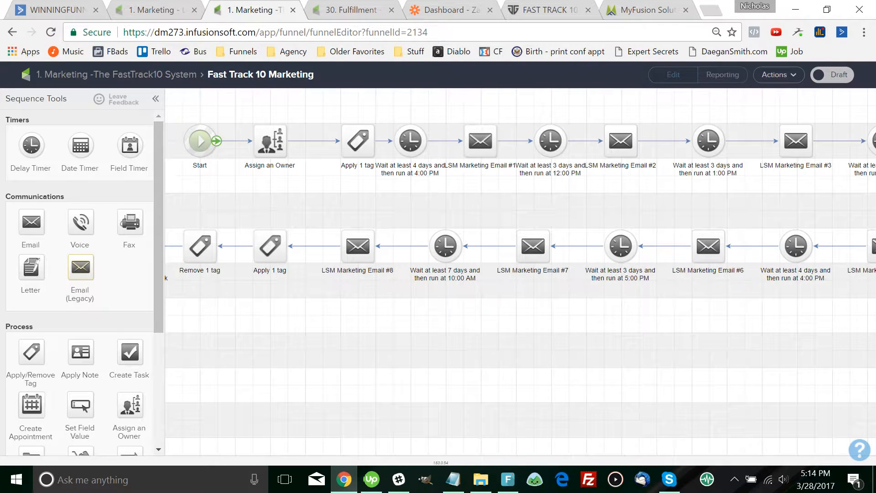
pyautogui.click(123, 74)
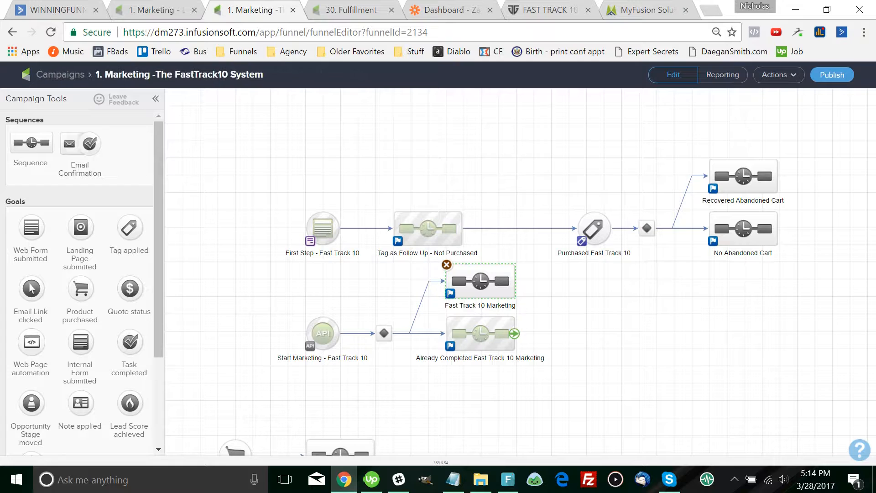
pyautogui.doubleClick(480, 333)
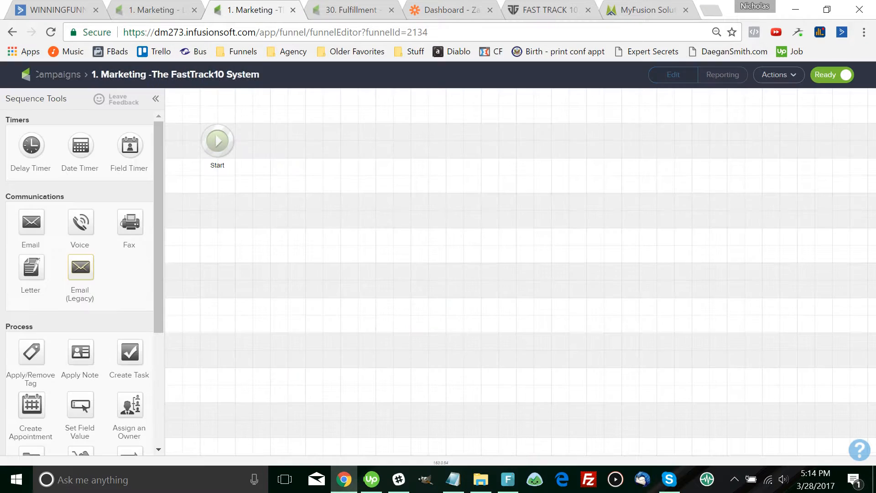
# Exit the Already Completed sequence via the Campaigns breadcrumb back to the FastTrack10 map
pyautogui.click(779, 75)
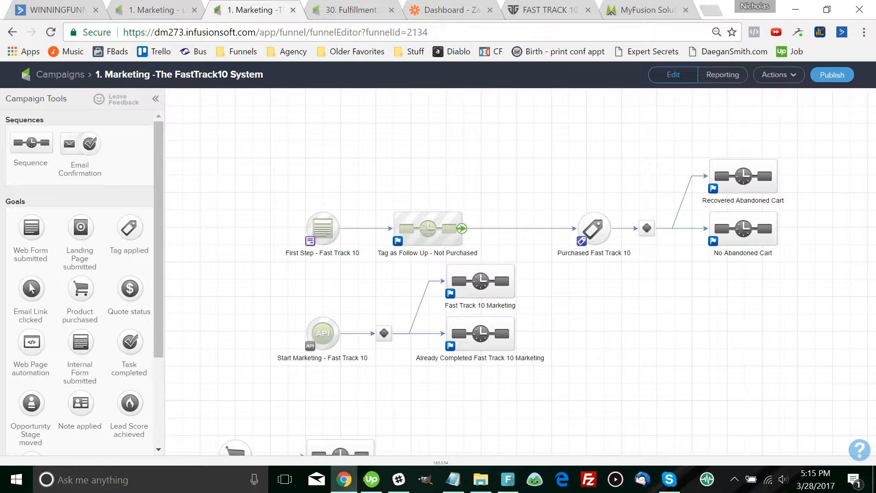
# Replace the first Apply tag step's LSM Completed Step 1 tag with Fast Track - Completed Step 1 and save
pyautogui.doubleClick(428, 229)
pyautogui.moveTo(262, 256); pyautogui.dragTo(588, 228)
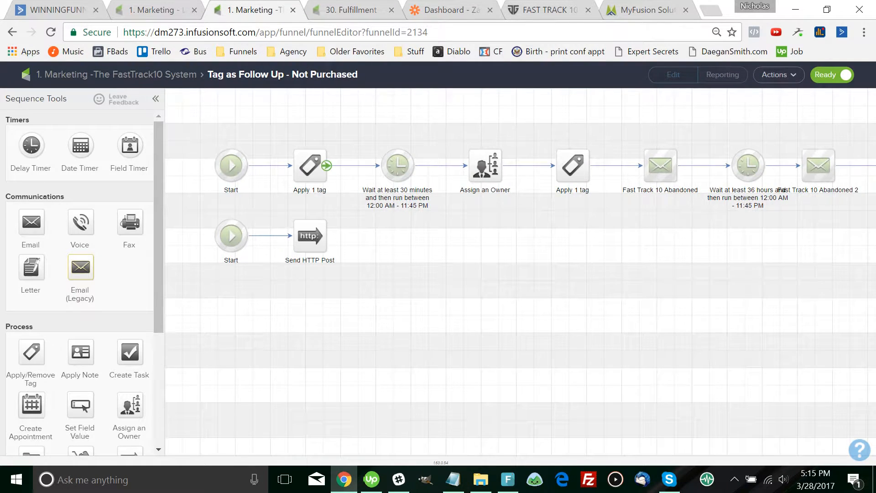
pyautogui.doubleClick(309, 166)
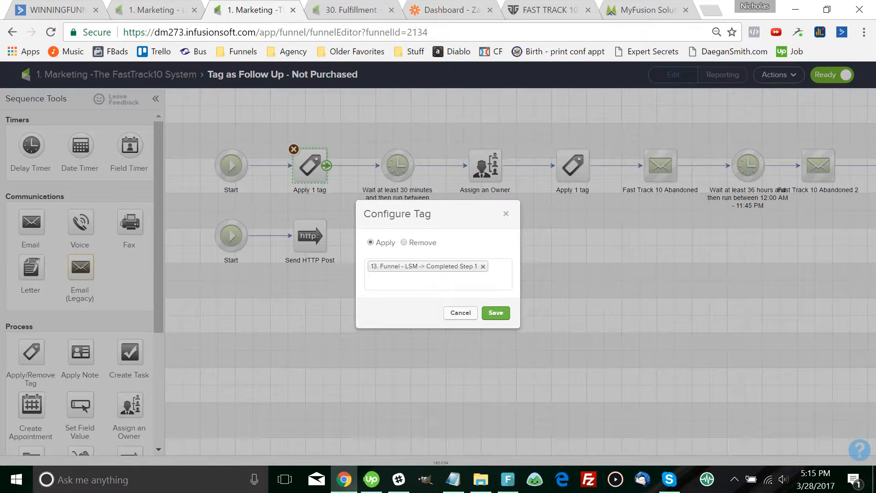
pyautogui.click(438, 279)
pyautogui.write('completed')
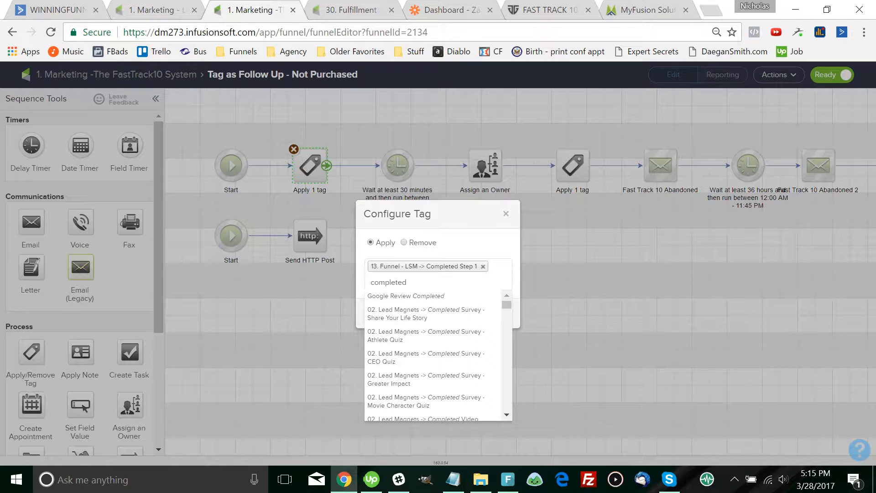
pyautogui.hotkey('ctrl', 'a')
pyautogui.write('fast')
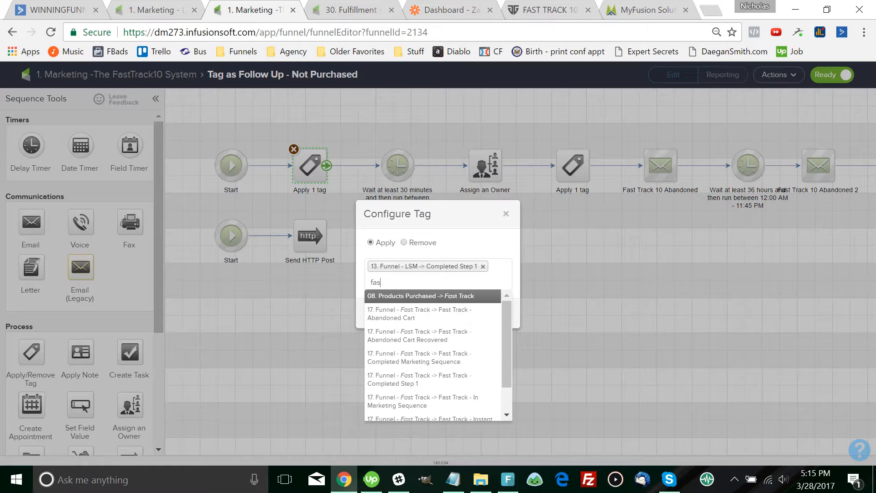
pyautogui.press('Down')
pyautogui.press('Down')
pyautogui.press('Down')
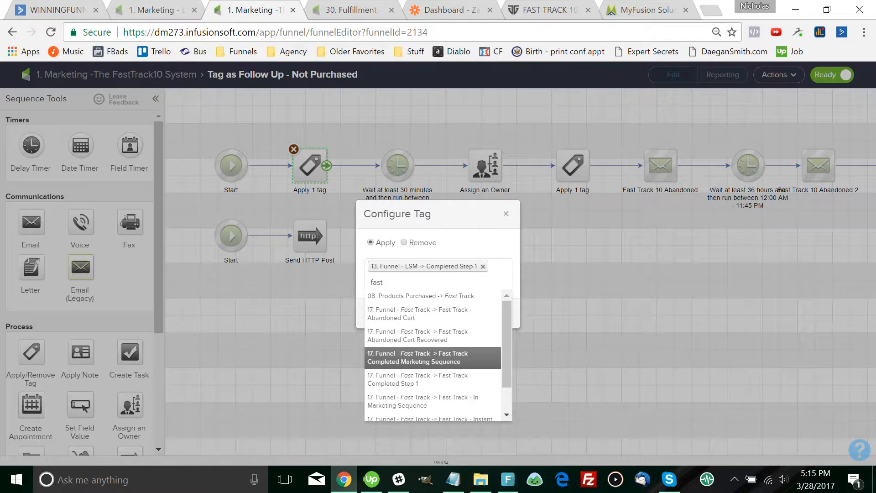
pyautogui.press('Return')
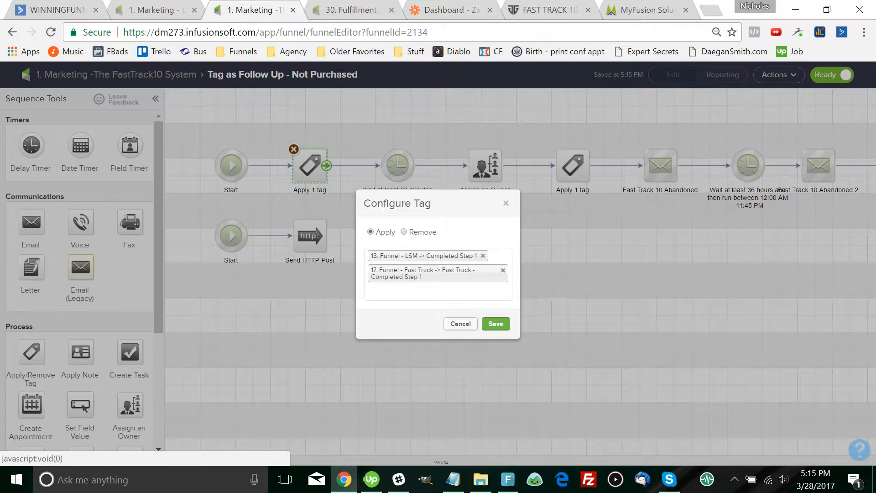
pyautogui.click(483, 256)
pyautogui.press('Escape')
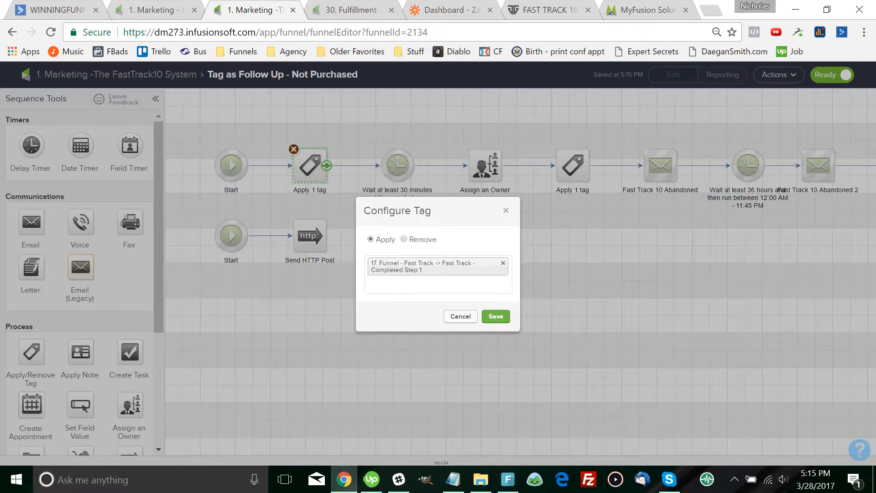
pyautogui.click(496, 317)
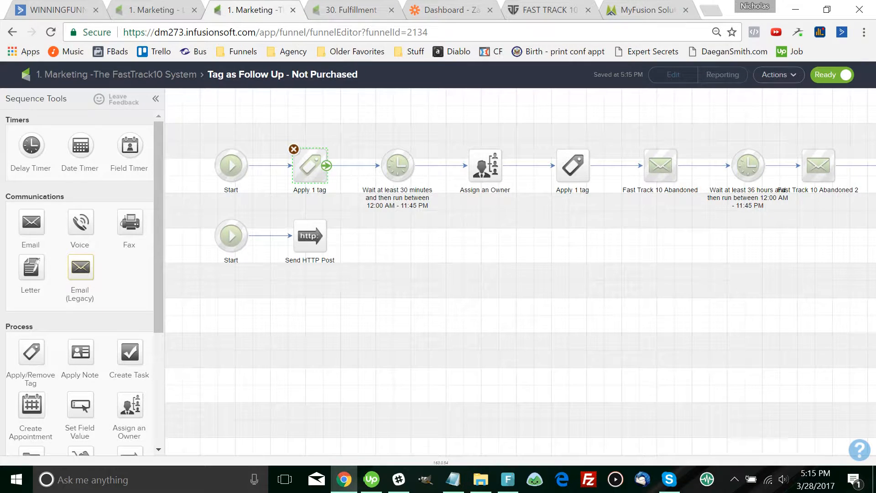
# Rename the Send HTTP Post step to 'Trigger Additional Marketing Emails' and review the sequence
pyautogui.click(309, 235)
pyautogui.click(310, 259)
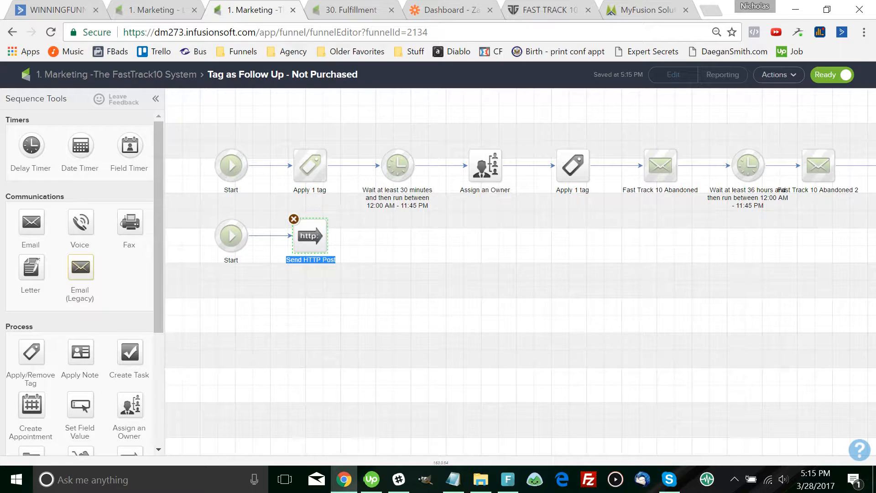
pyautogui.write('Trigger Additional Mark')
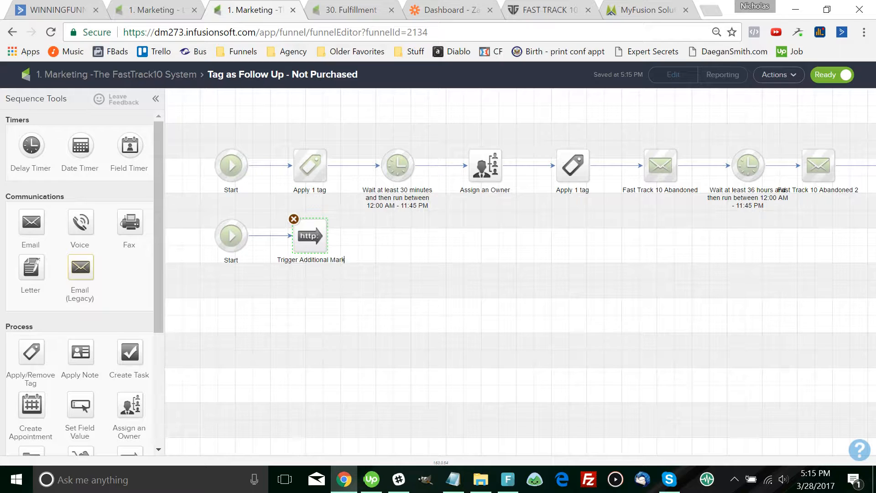
pyautogui.write('eting Emails')
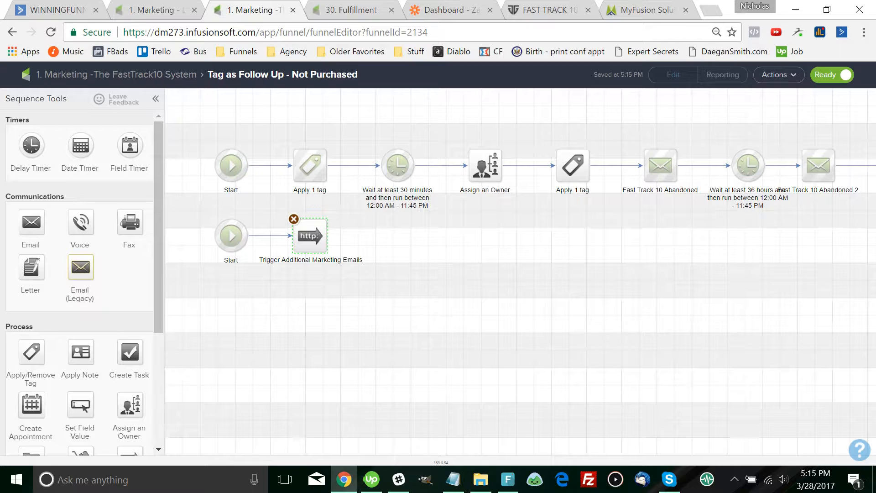
pyautogui.press('Return')
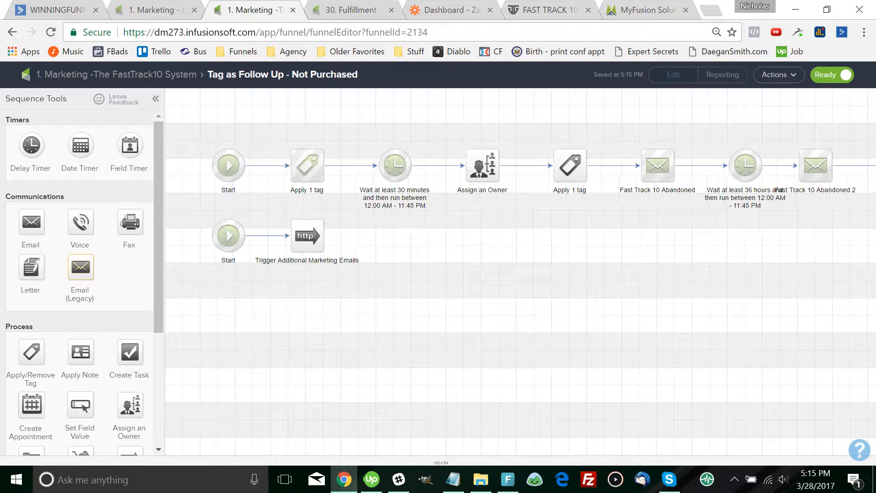
pyautogui.hscroll(5, 835, 167)
pyautogui.hscroll(5, 836, 167)
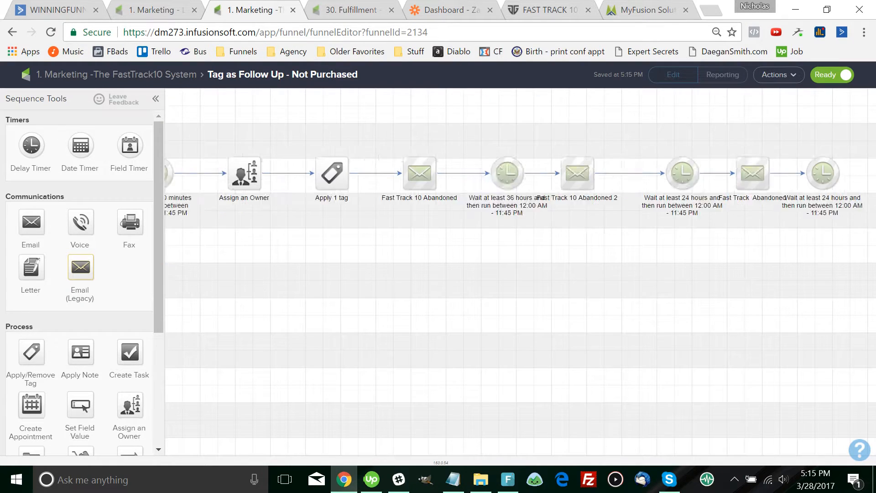
pyautogui.hscroll(-6, 835, 167)
pyautogui.hscroll(-5, 520, 271)
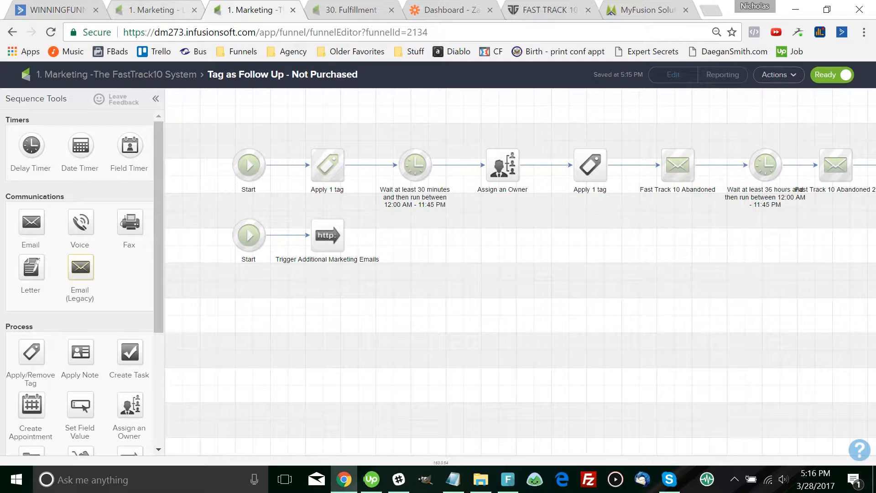
pyautogui.click(116, 75)
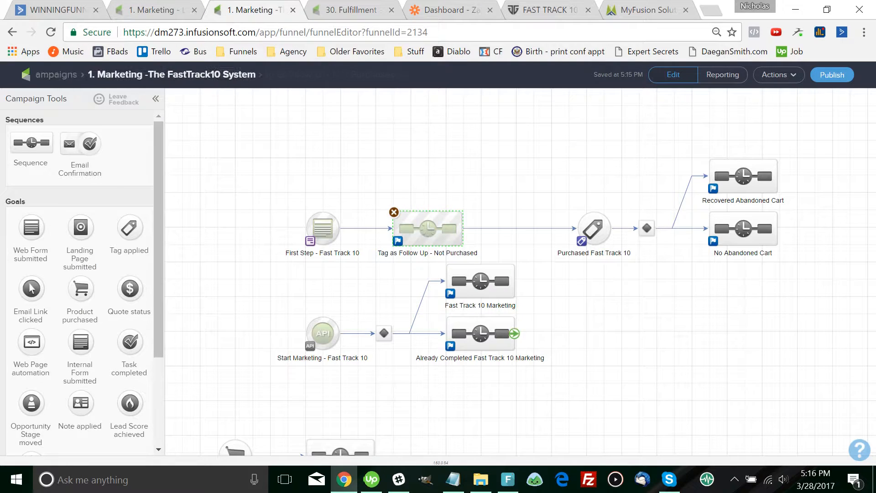
pyautogui.doubleClick(480, 280)
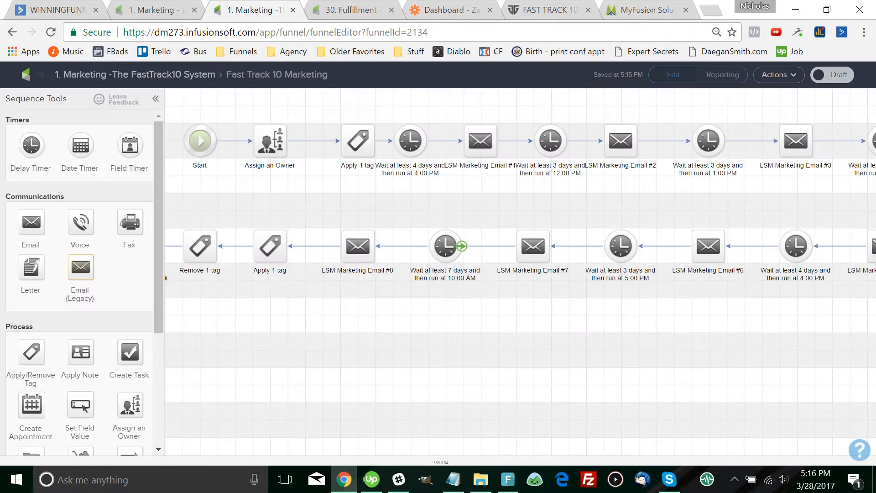
pyautogui.doubleClick(423, 141)
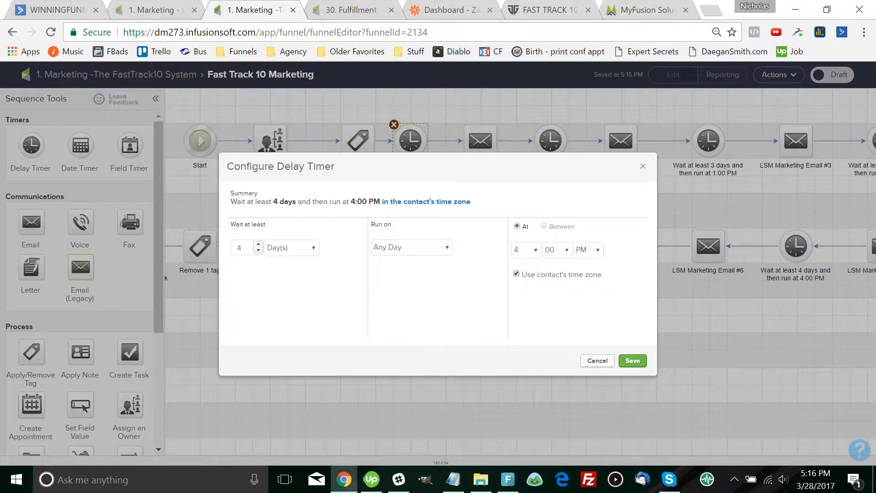
pyautogui.click(643, 166)
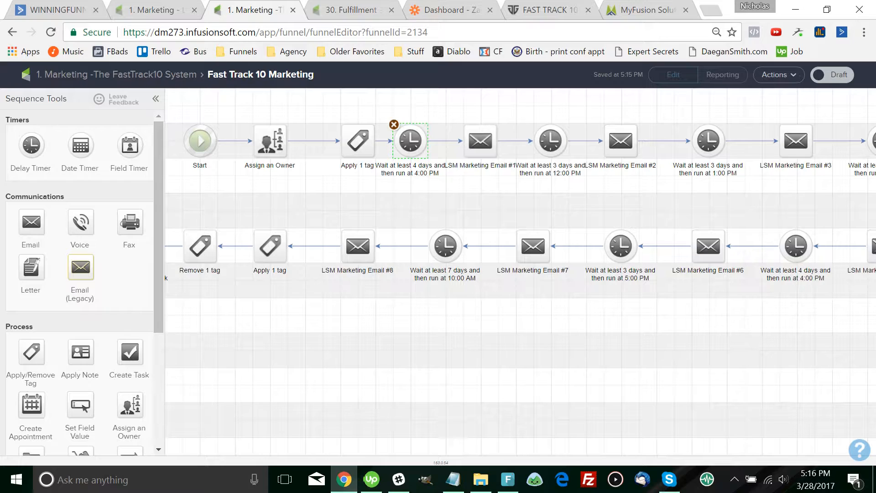
pyautogui.click(116, 74)
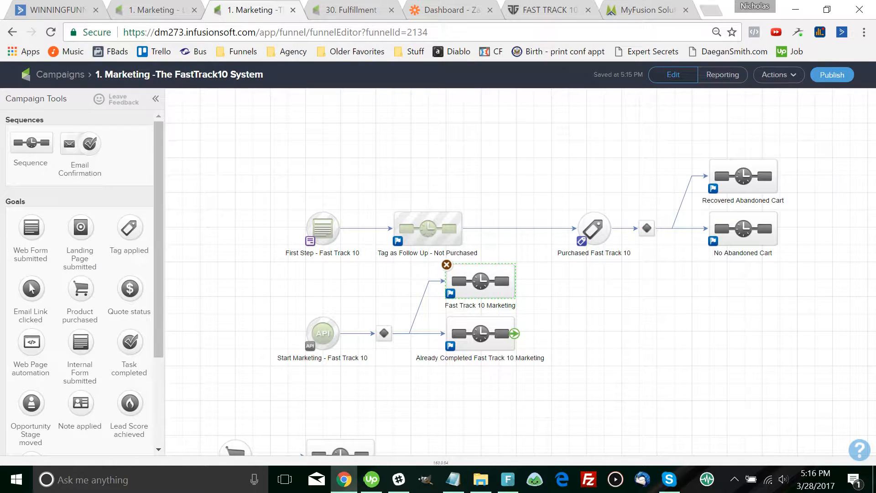
pyautogui.moveTo(361, 441); pyautogui.dragTo(323, 422)
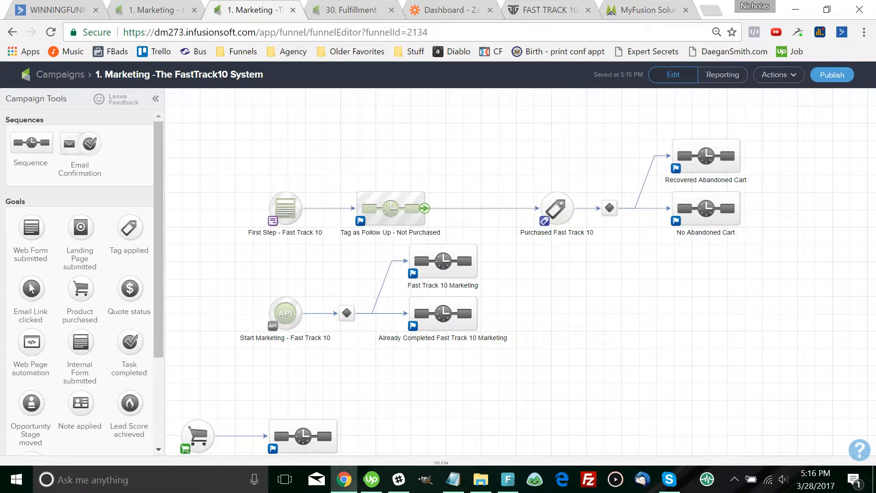
pyautogui.doubleClick(391, 208)
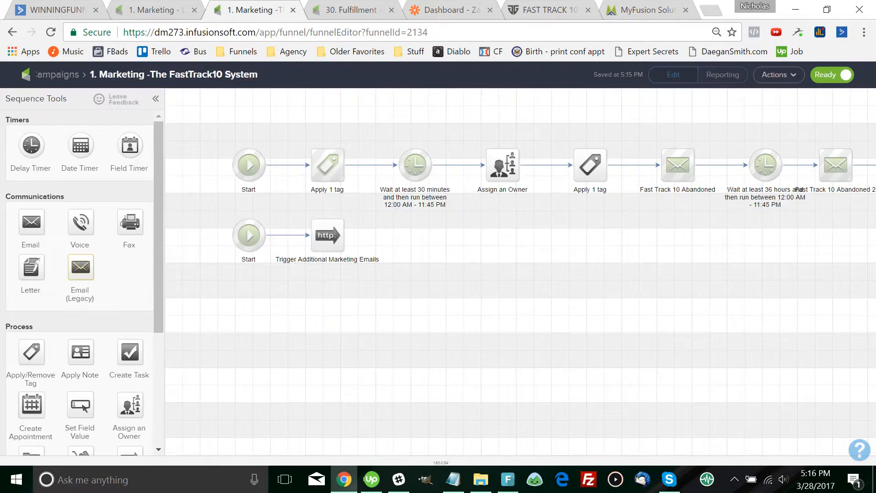
pyautogui.doubleClick(503, 165)
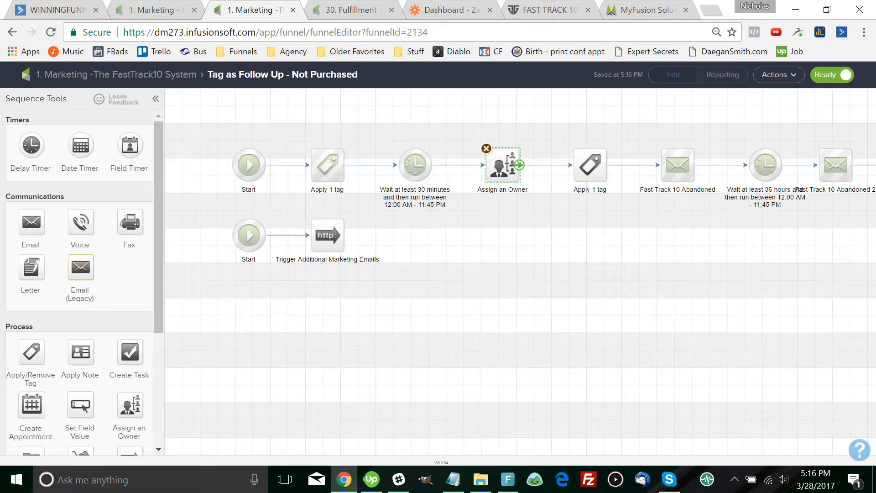
pyautogui.click(503, 320)
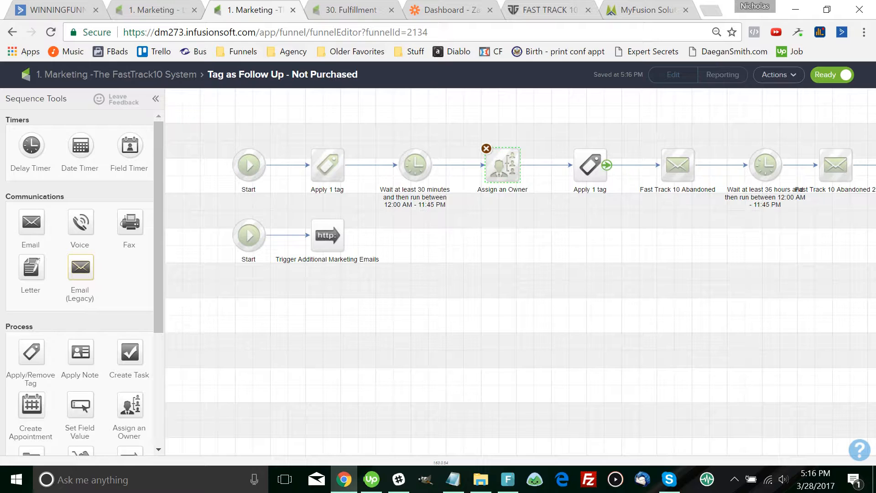
# Swap the second Apply tag step's 13. LSM Abandoned Cart tag for 17. Funnel Fast Track - Abandoned Cart and save
pyautogui.click(590, 164)
pyautogui.doubleClick(590, 165)
pyautogui.click(370, 282)
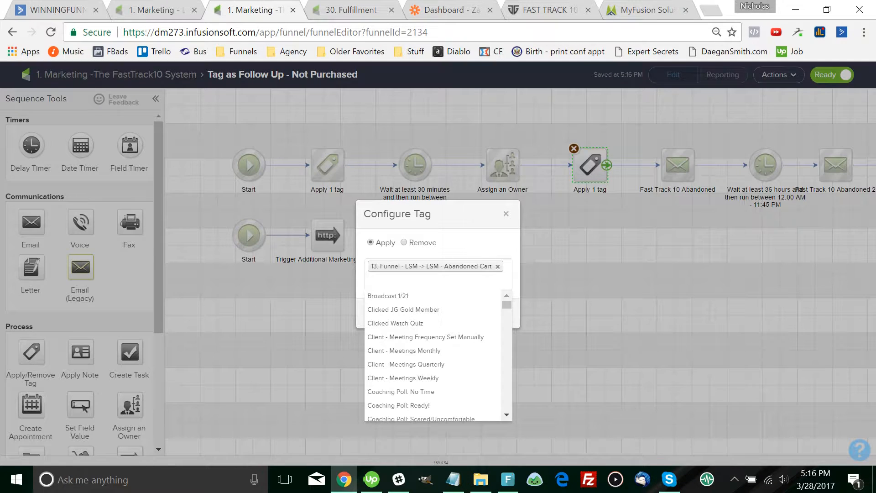
pyautogui.write('abandoned')
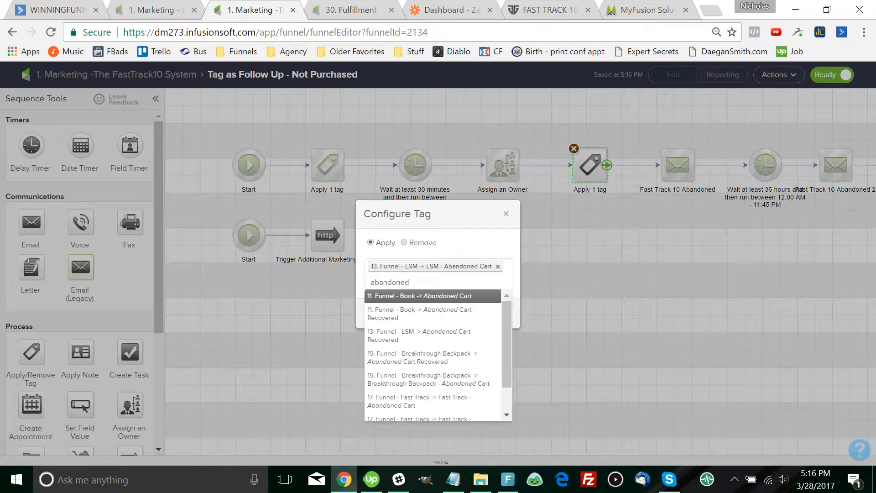
pyautogui.press('Down')
pyautogui.press('Down')
pyautogui.press('Down')
pyautogui.press('Down')
pyautogui.press('Down')
pyautogui.press('Down')
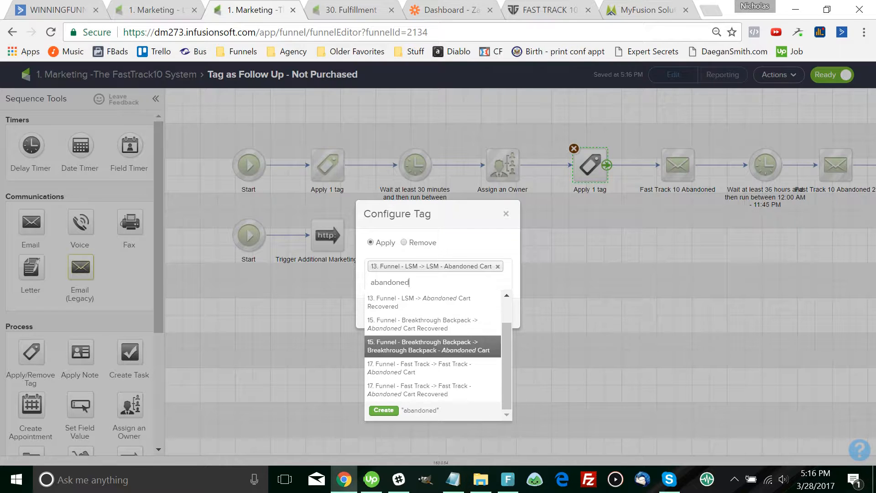
pyautogui.press('Up')
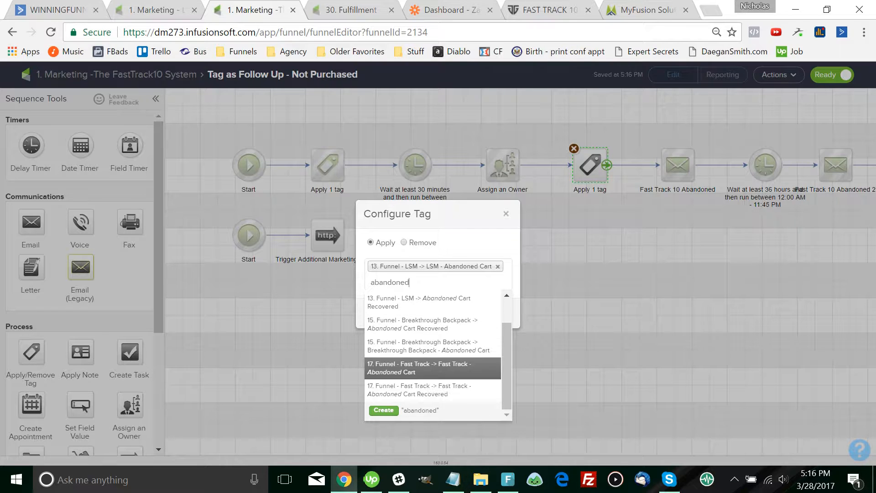
pyautogui.press('Return')
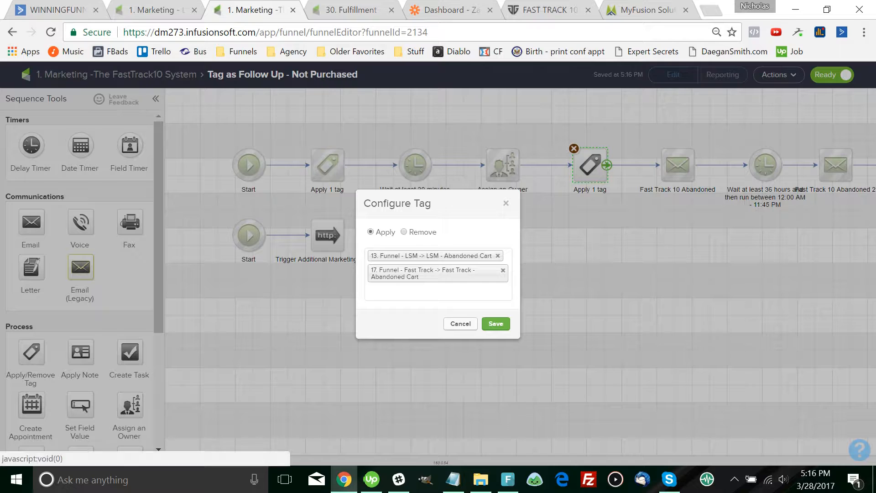
pyautogui.click(498, 256)
pyautogui.click(477, 235)
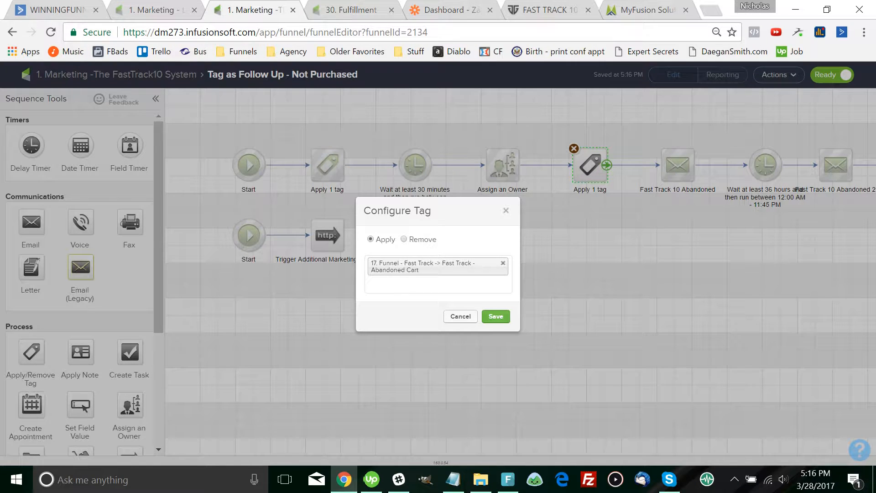
pyautogui.click(495, 316)
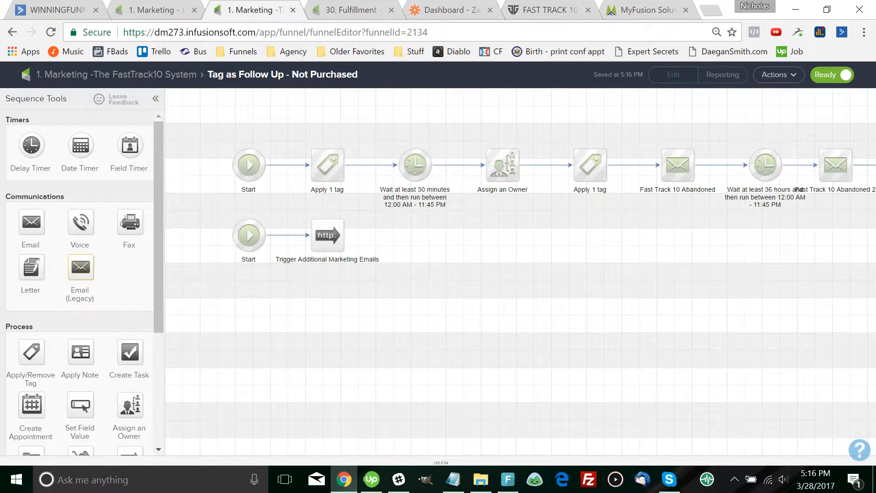
pyautogui.moveTo(594, 247); pyautogui.dragTo(538, 248)
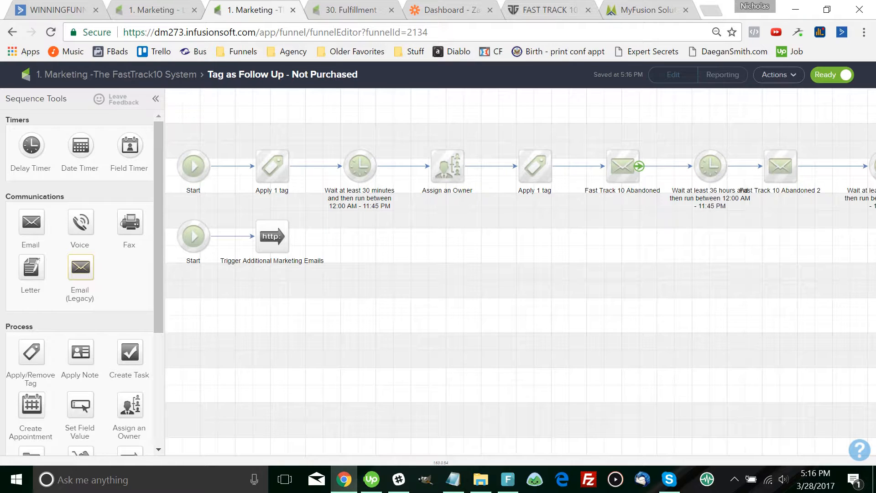
# Open the Fast Track 10 Abandoned email and check the Buy Fast Track 10 Here button's link
pyautogui.doubleClick(610, 153)
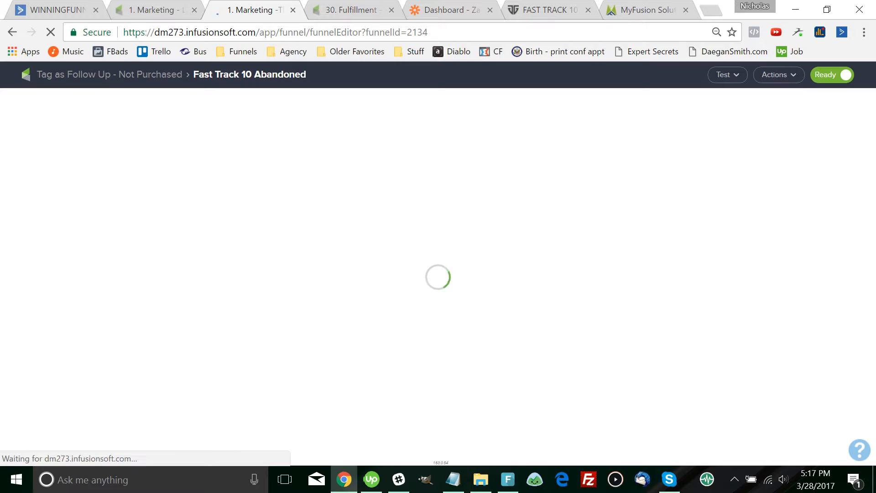
pyautogui.scroll(-15, 540, 274)
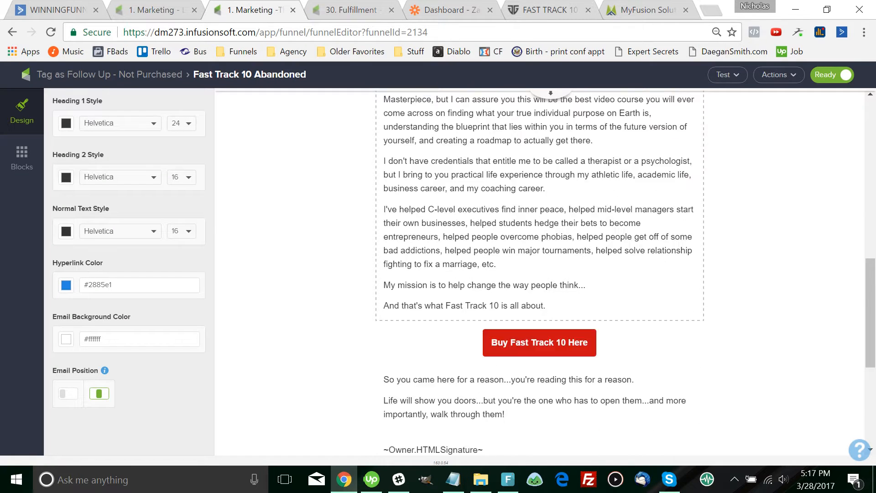
pyautogui.click(539, 195)
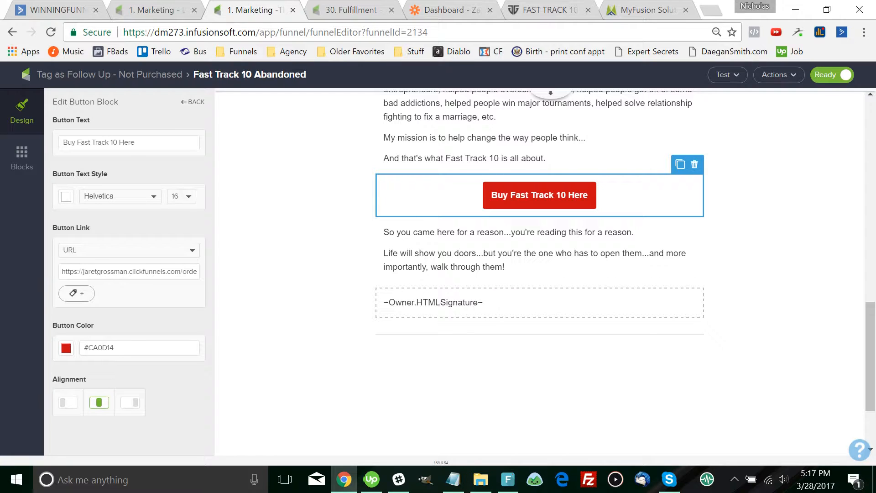
# Inspect the ~Owner.HTMLSignature~ signature block, then go back to the Not Purchased sequence
pyautogui.click(483, 302)
pyautogui.moveTo(483, 303); pyautogui.dragTo(389, 302)
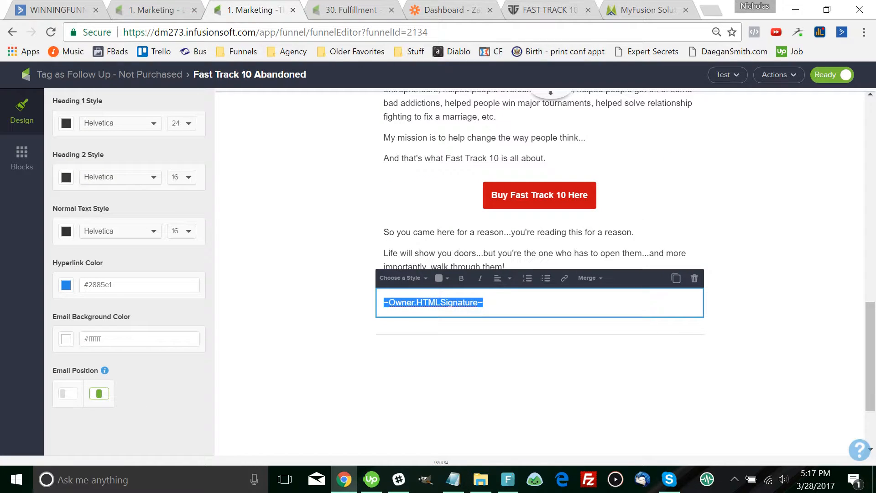
pyautogui.click(744, 338)
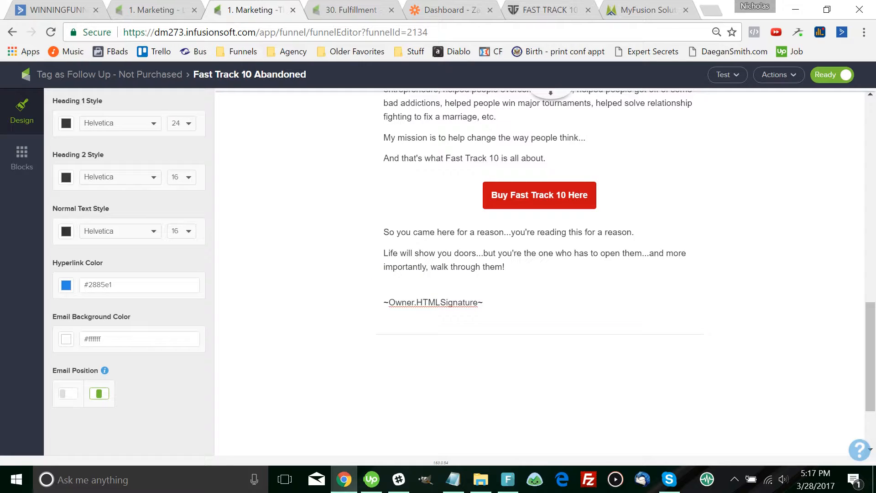
pyautogui.click(459, 302)
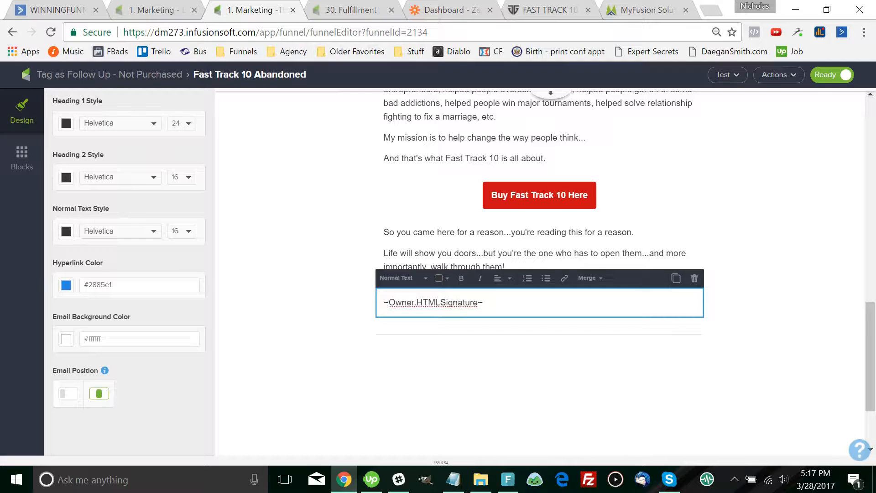
pyautogui.click(149, 74)
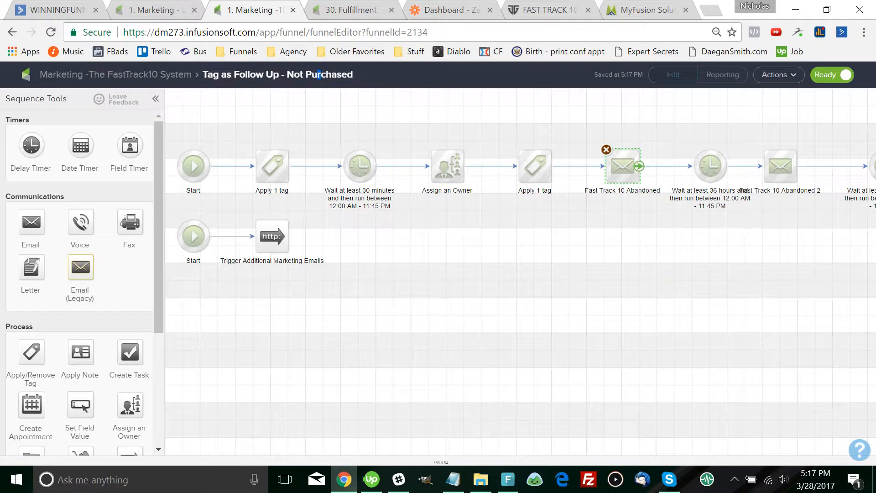
pyautogui.doubleClick(767, 153)
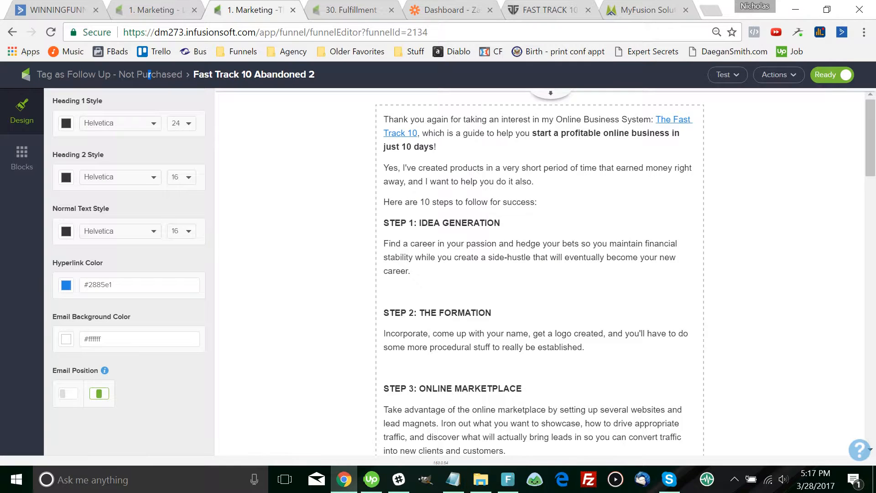
pyautogui.scroll(-18, 149, 74)
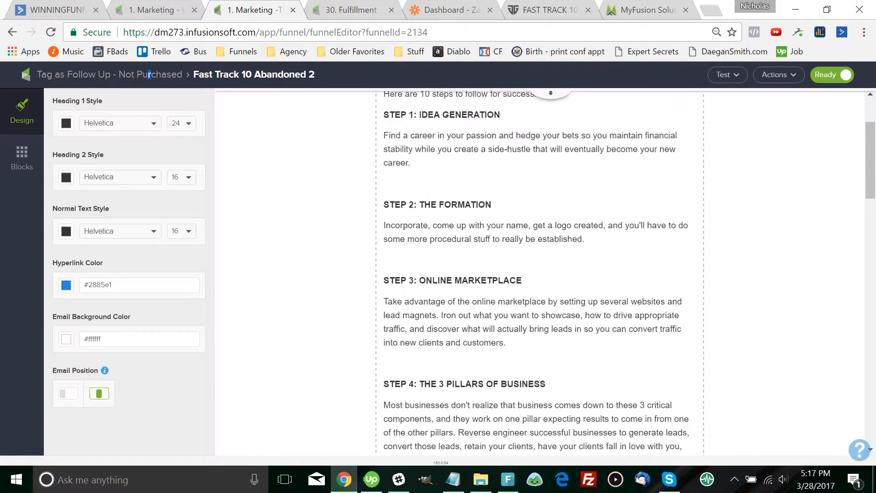
pyautogui.scroll(-10, 149, 75)
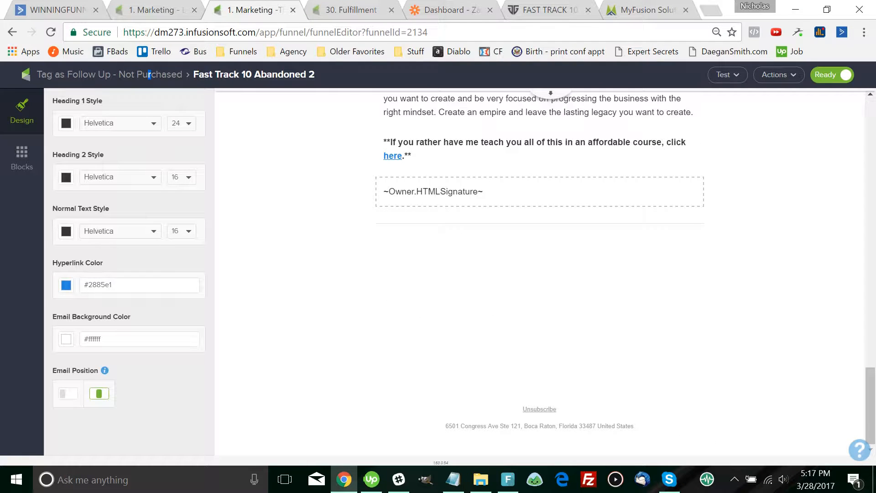
pyautogui.scroll(5, 149, 74)
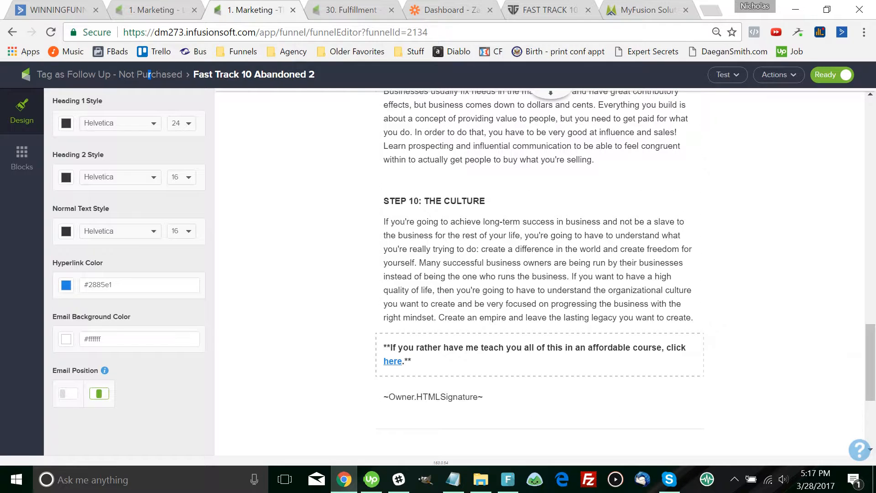
pyautogui.click(393, 361)
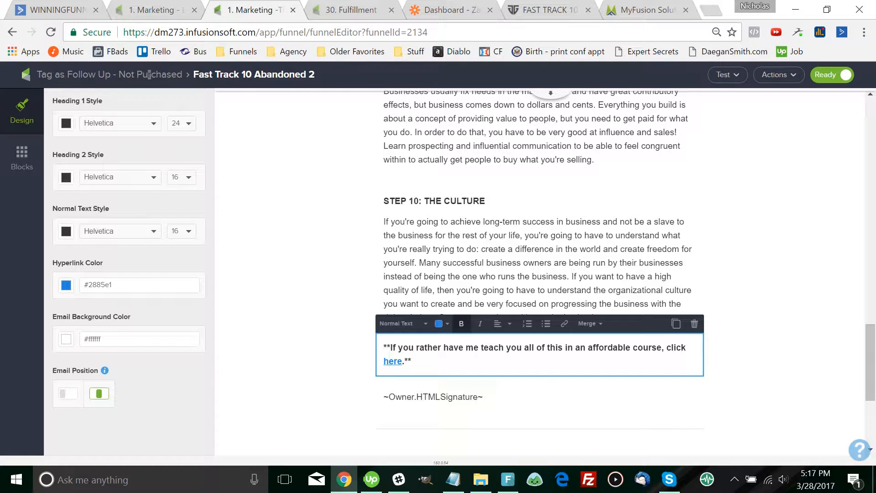
pyautogui.click(389, 359)
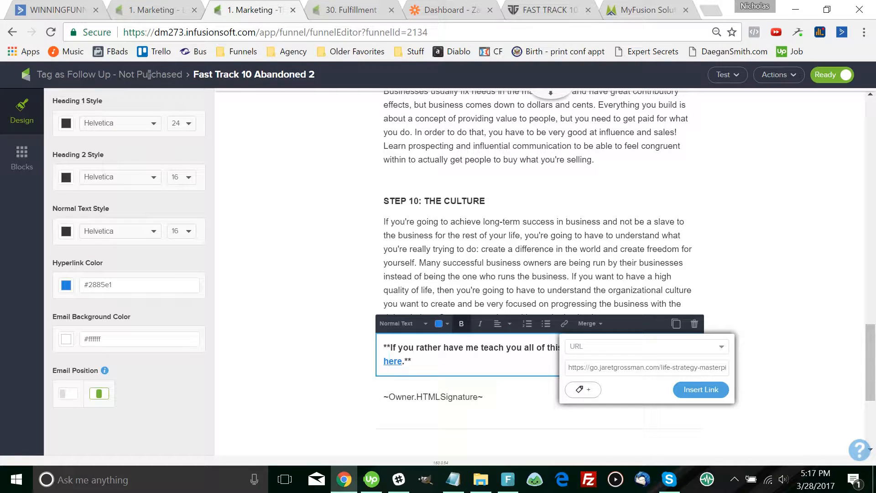
pyautogui.click(566, 270)
pyautogui.scroll(1, 566, 270)
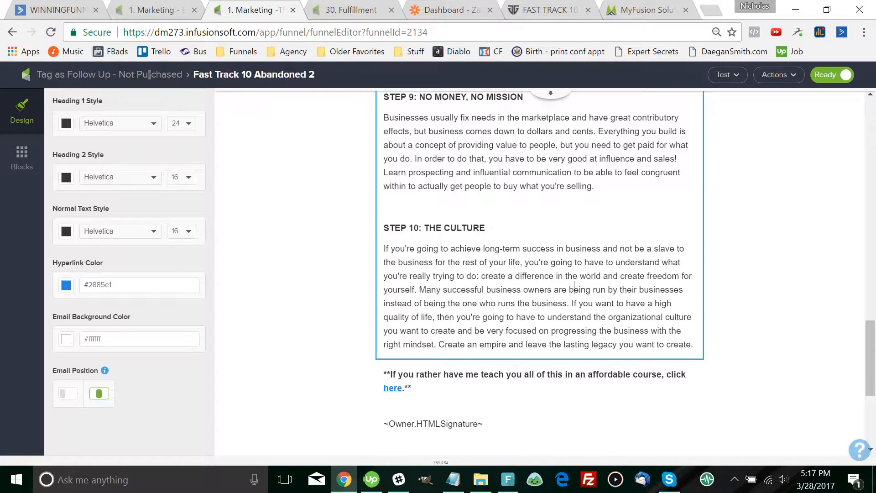
pyautogui.scroll(3, 575, 287)
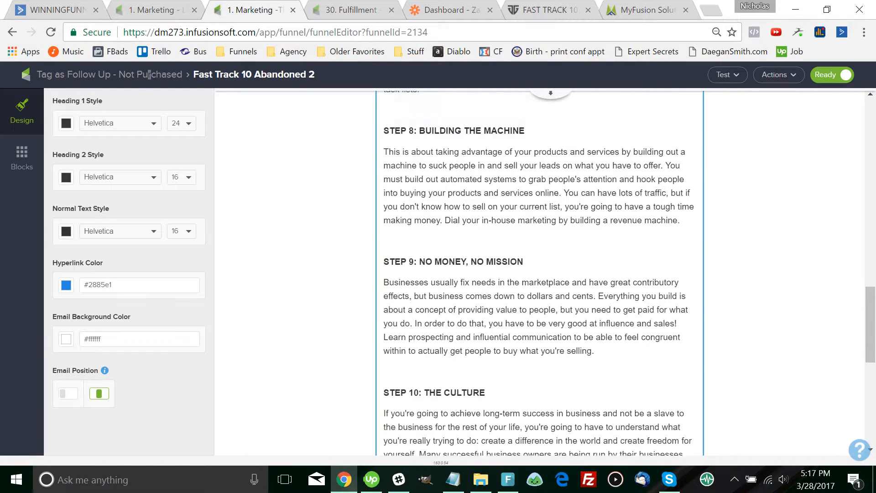
pyautogui.scroll(-5, 575, 287)
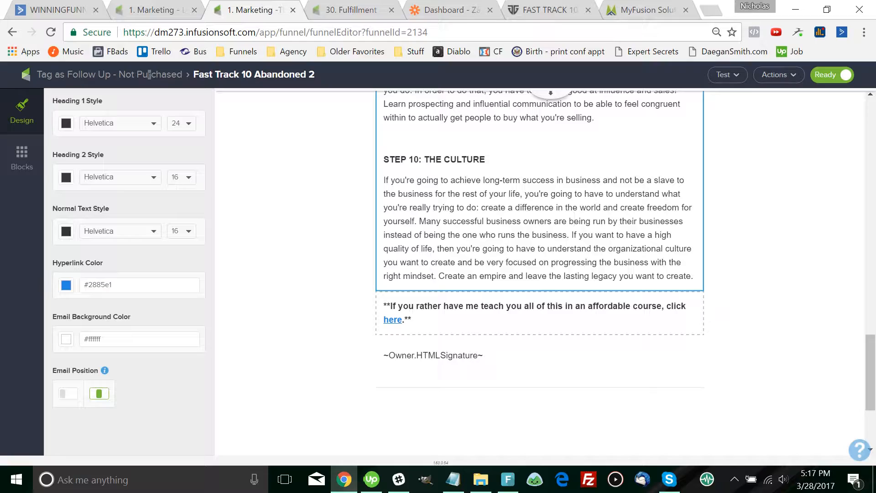
pyautogui.scroll(3, 575, 358)
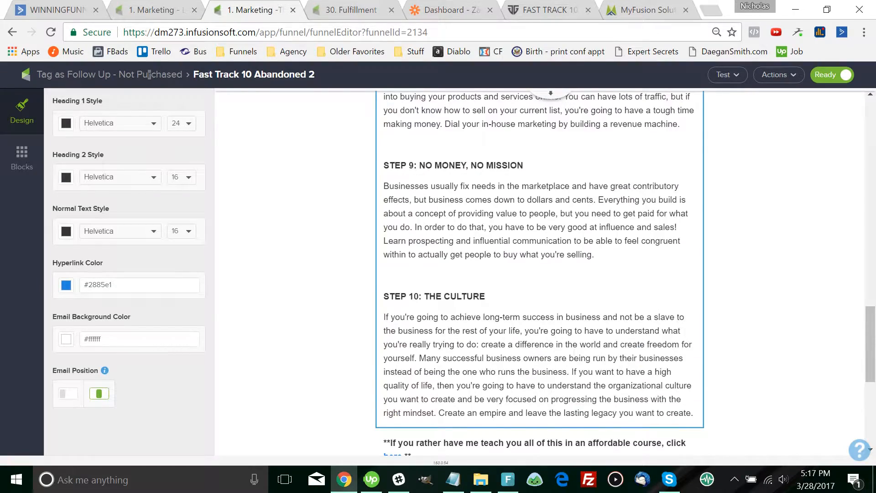
pyautogui.scroll(5, 538, 274)
pyautogui.scroll(-6, 539, 274)
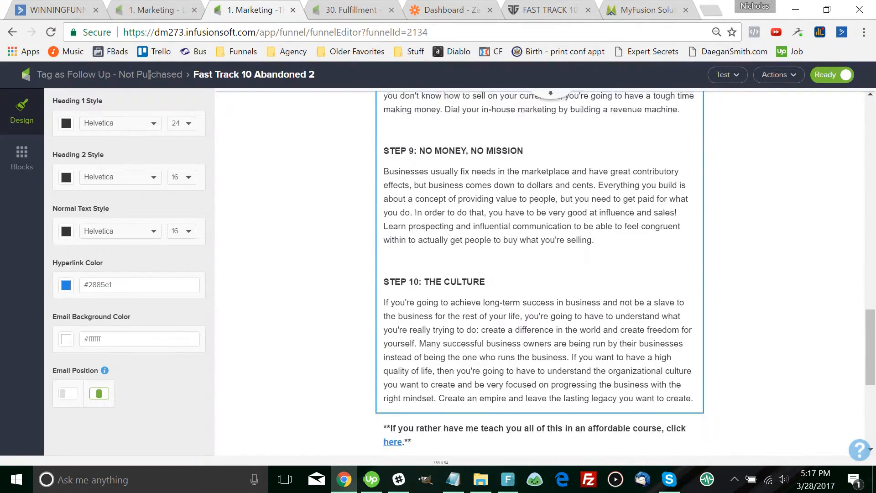
pyautogui.scroll(-2, 539, 273)
pyautogui.scroll(10, 538, 274)
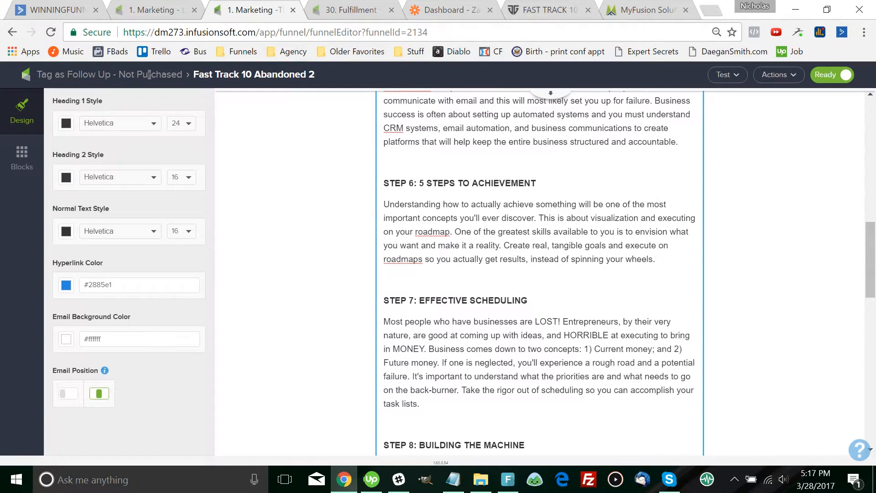
pyautogui.scroll(6, 538, 273)
pyautogui.click(149, 73)
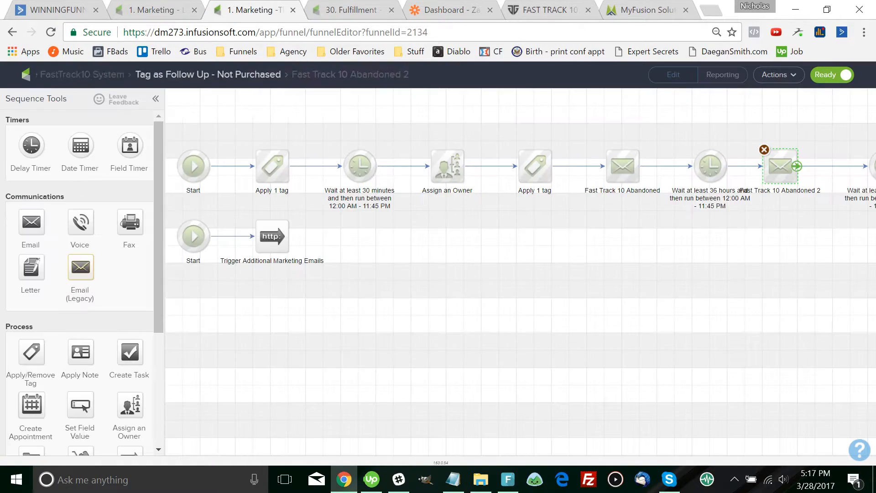
# Pan along the sequence and open the third email, Fast Track Abandoned, scrolling through its body
pyautogui.moveTo(578, 242); pyautogui.dragTo(456, 235)
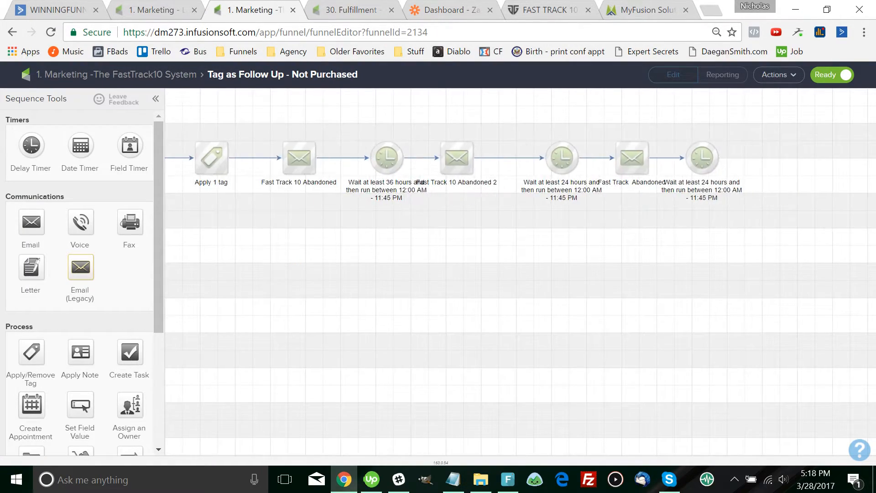
pyautogui.doubleClick(632, 158)
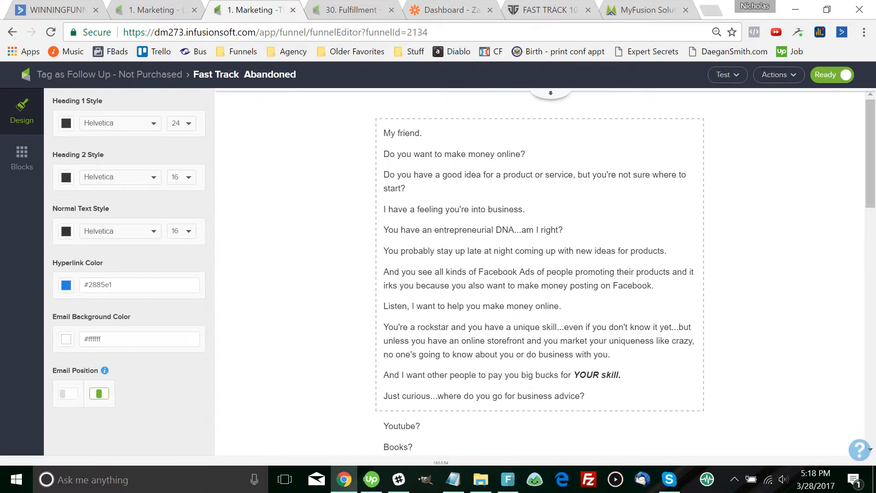
pyautogui.scroll(-15, 539, 274)
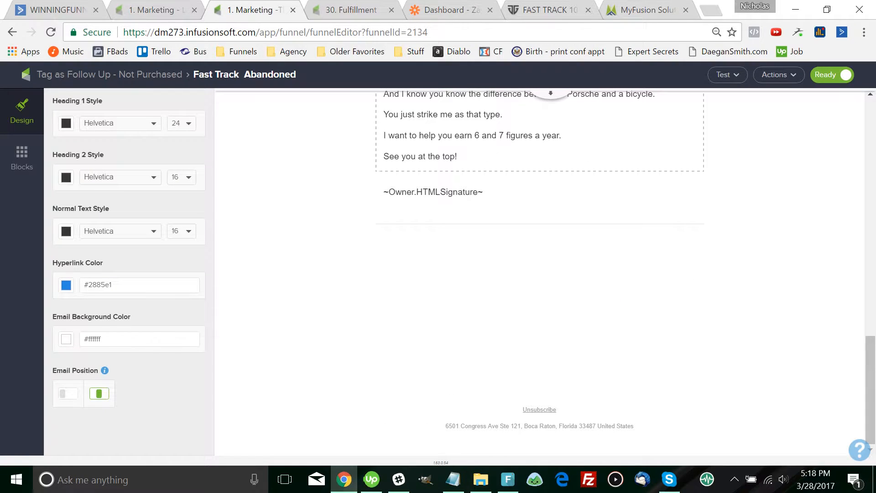
# Change the Fast Track Abandoned email's From name to the owner's full name, save, and return to the sequence
pyautogui.click(551, 93)
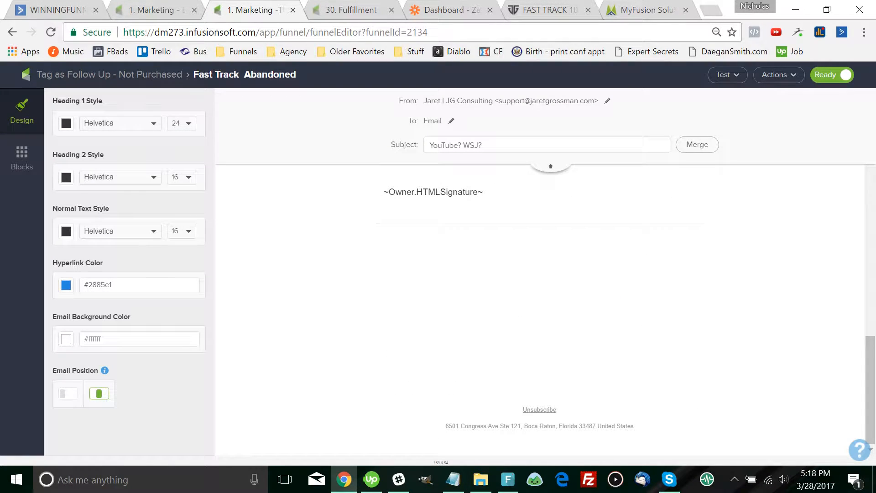
pyautogui.hotkey('ctrl', 'a')
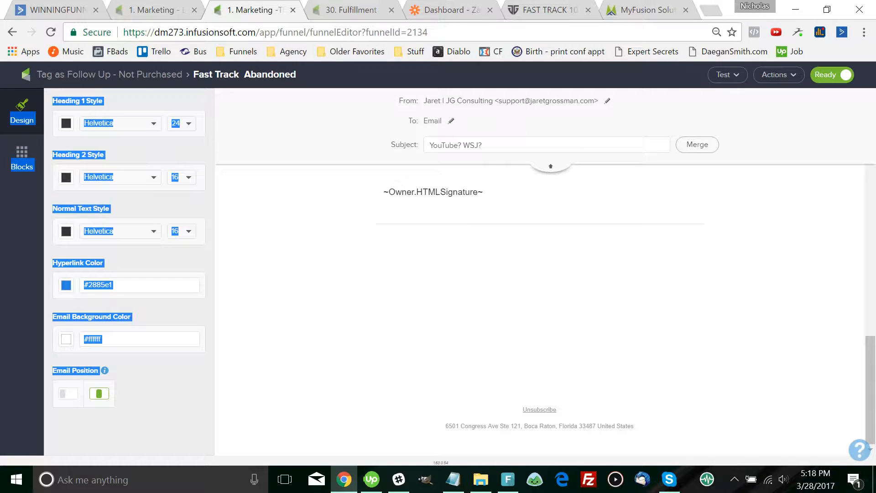
pyautogui.click(607, 101)
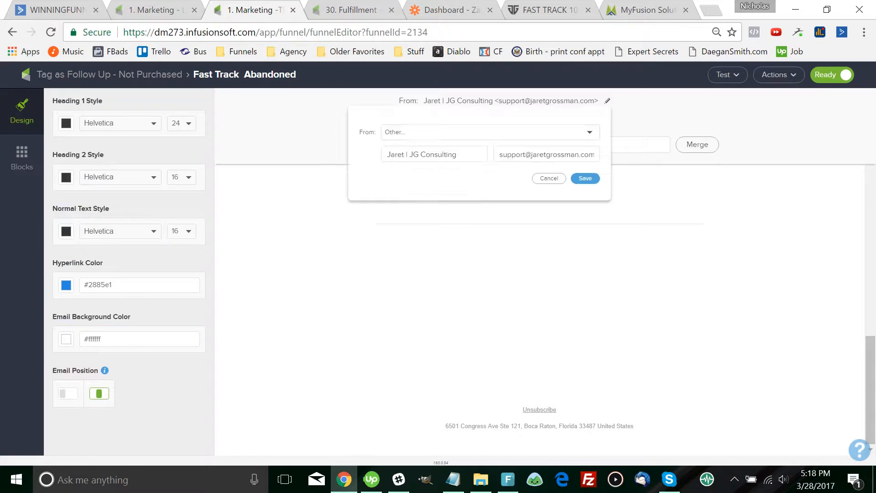
pyautogui.click(402, 154)
pyautogui.hotkey('ctrl', 'a')
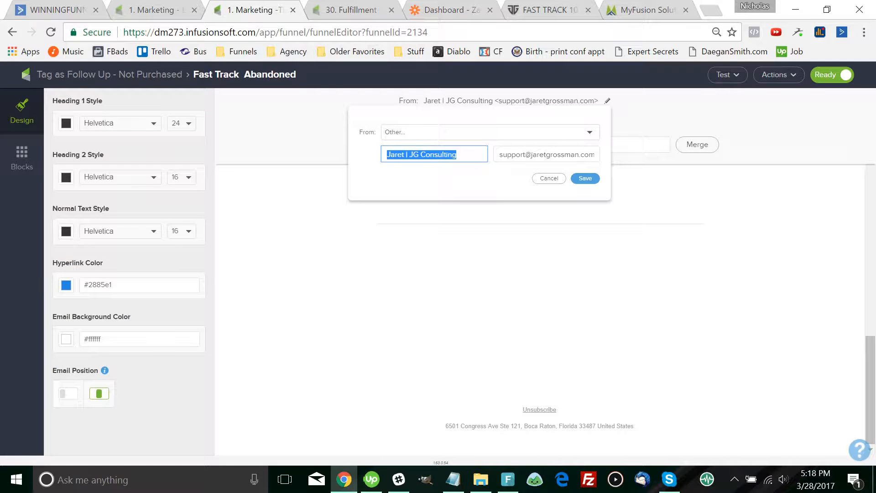
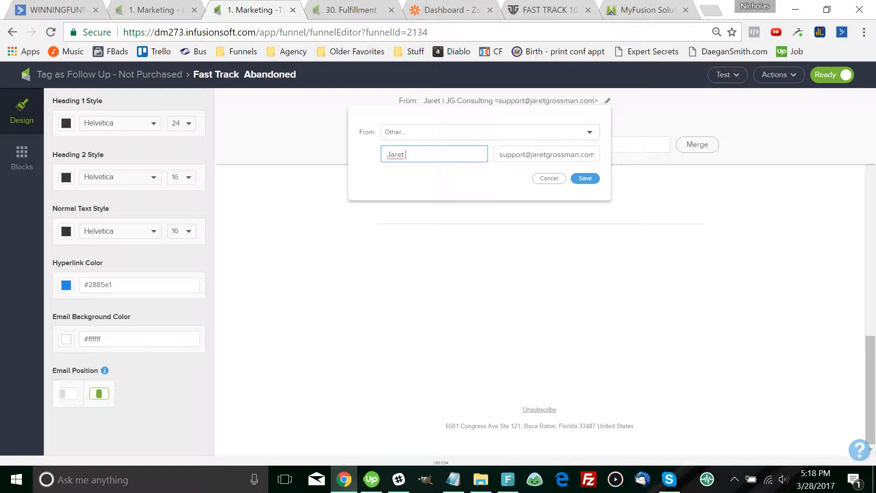
pyautogui.click(585, 178)
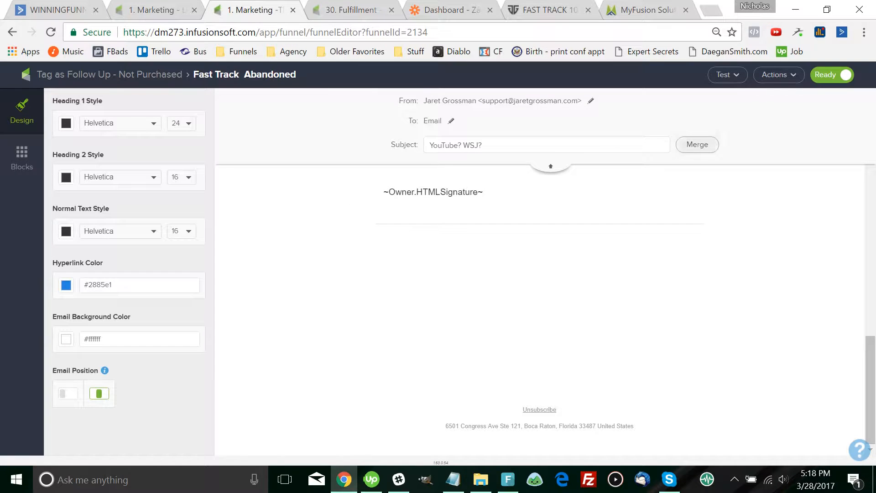
pyautogui.click(456, 174)
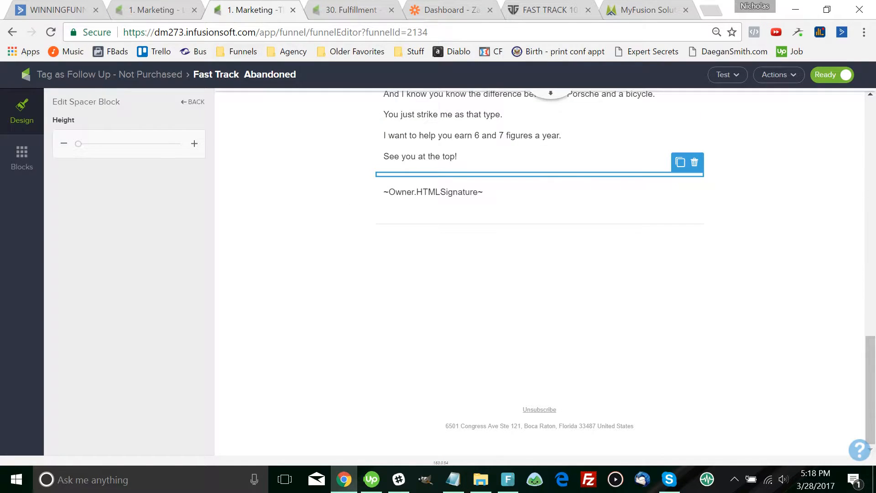
pyautogui.click(110, 74)
pyautogui.doubleClick(457, 158)
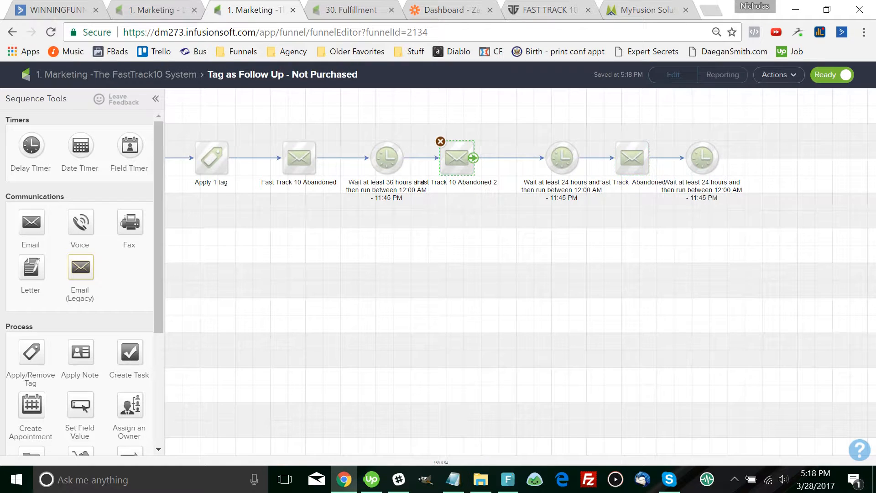
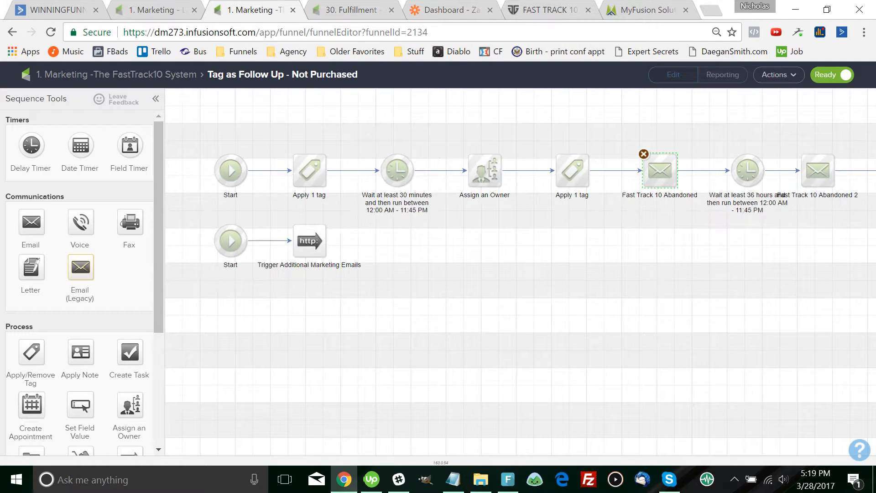
# Close the Tag as Follow Up - Not Purchased sequence and return to the FastTrack10 campaign canvas
pyautogui.doubleClick(444, 261)
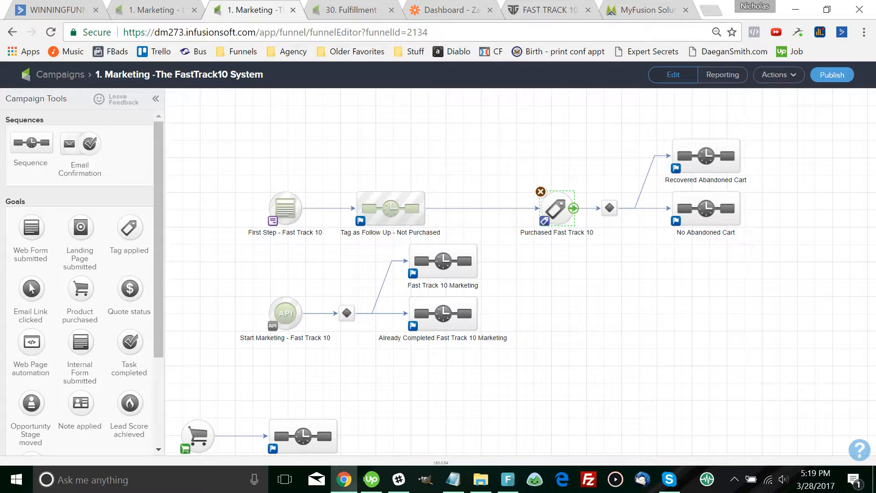
# Switch the Purchased Fast Track 10 goal's tag from Life Strategy Masterpiece to 08. Products Purchased -> Fast Track
pyautogui.doubleClick(556, 209)
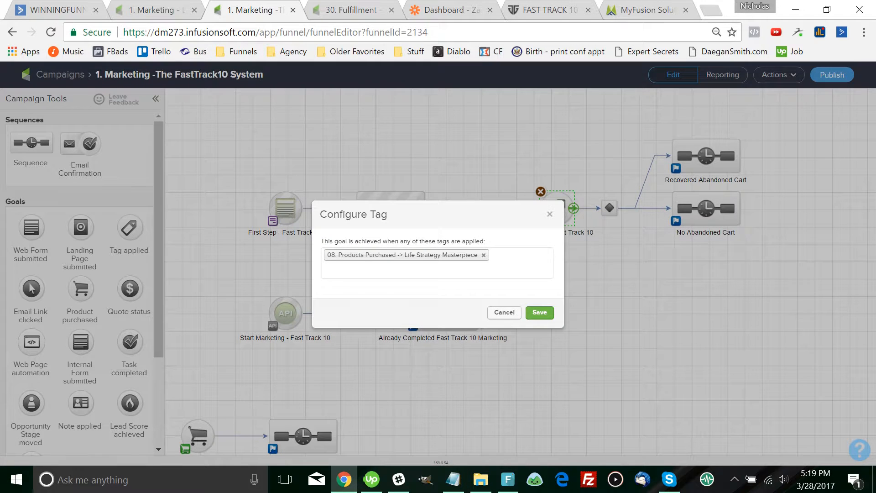
pyautogui.click(327, 271)
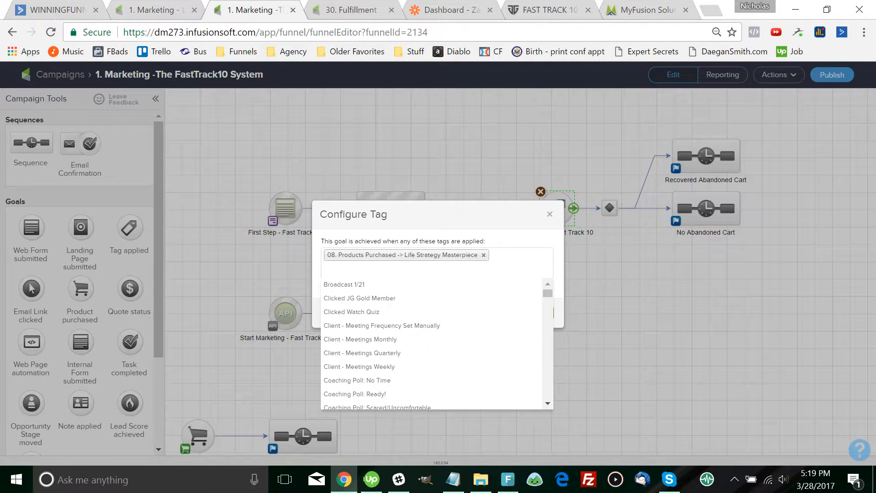
pyautogui.write('fast')
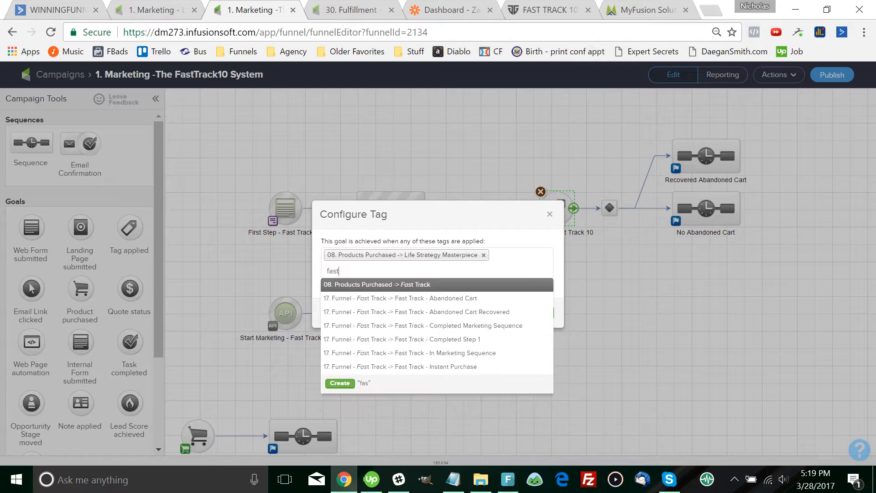
pyautogui.press('Return')
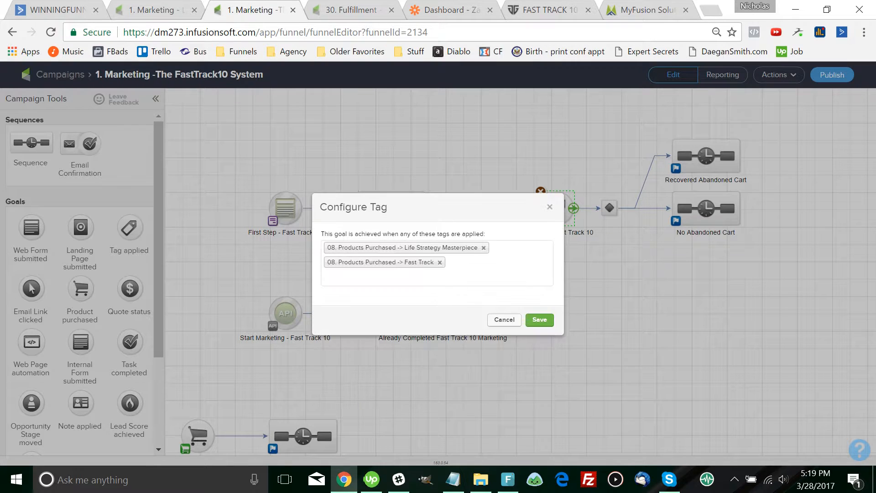
pyautogui.click(483, 247)
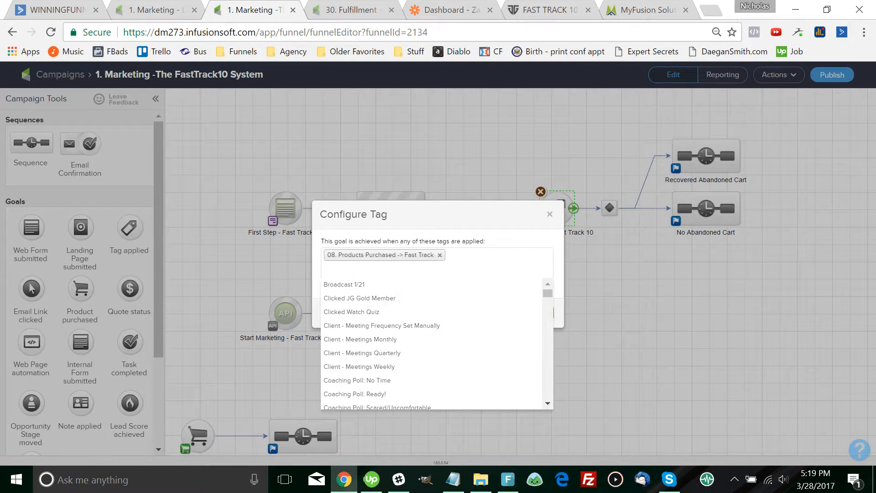
pyautogui.click(539, 312)
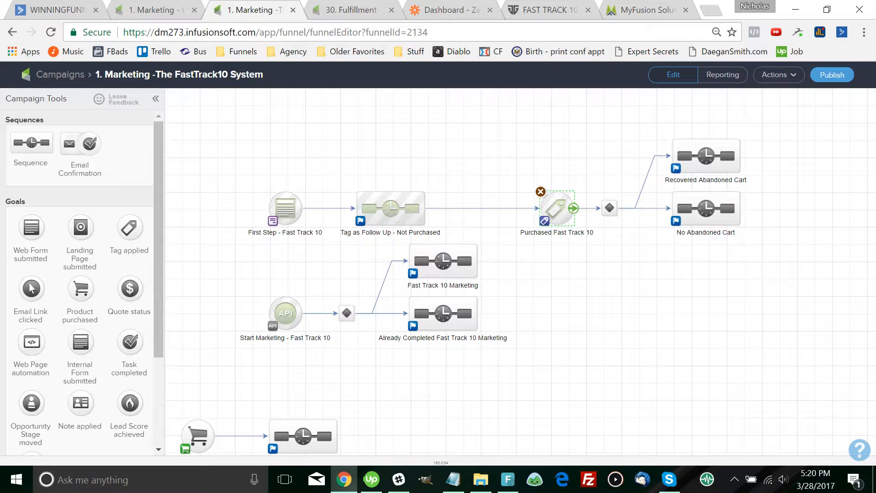
pyautogui.doubleClick(609, 208)
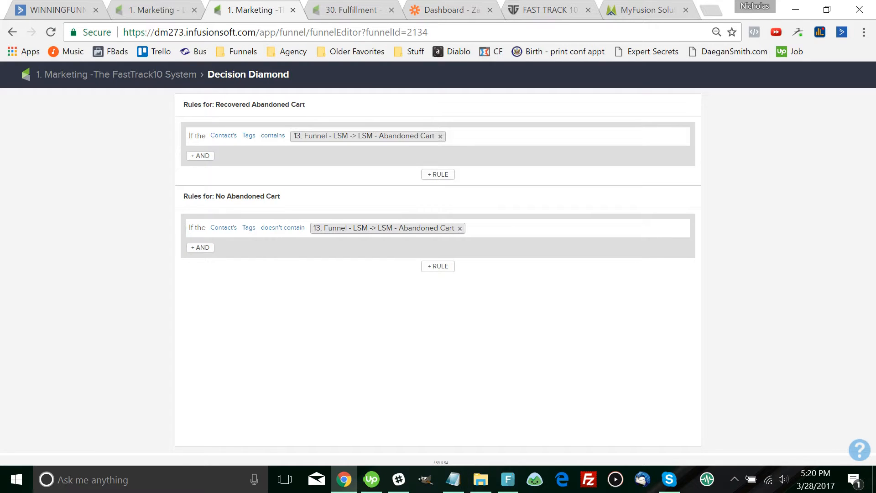
# Replace the first decision rule's LSM Abandoned Cart tag with 17. Funnel - Fast Track -> Fast Track - Abandoned Cart
pyautogui.moveTo(368, 137)
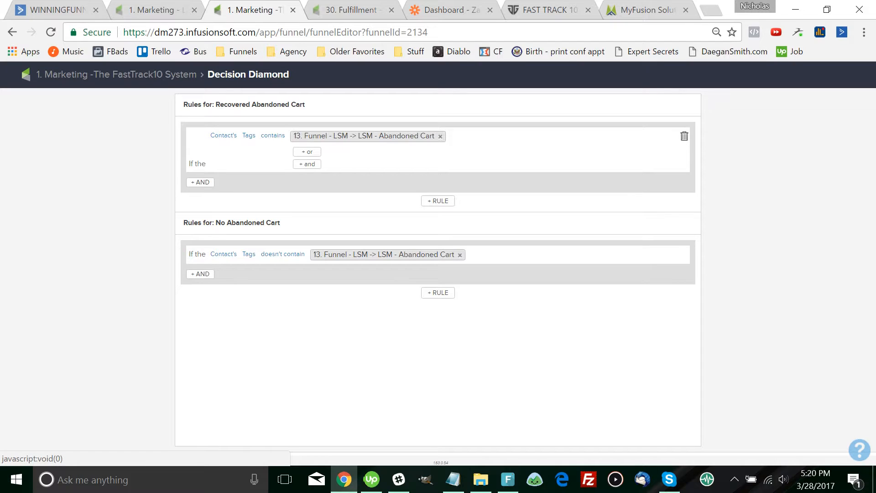
pyautogui.click(440, 136)
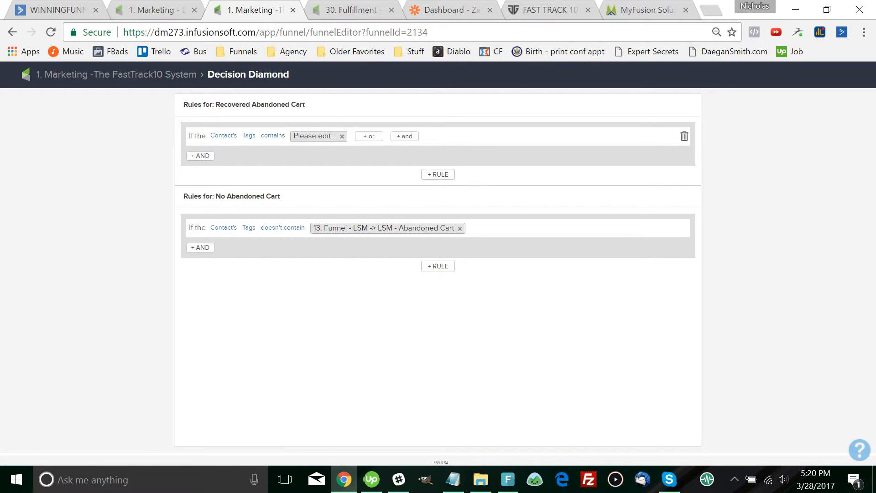
pyautogui.write('abandoned')
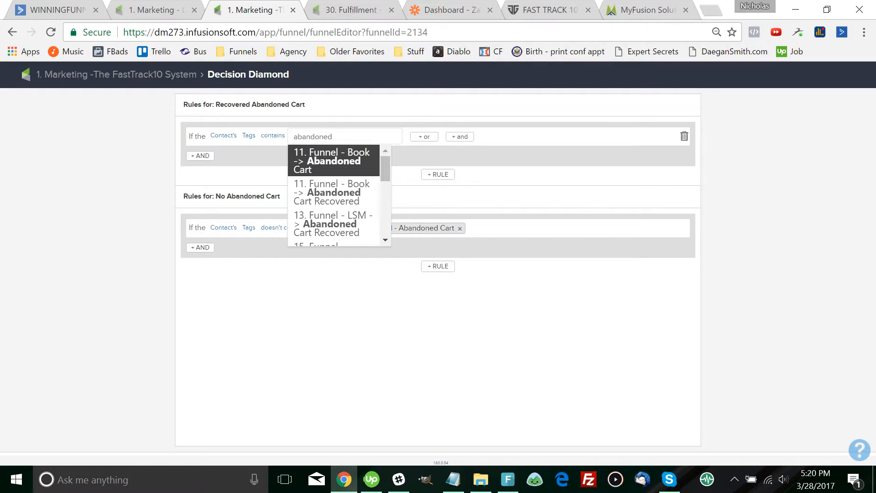
pyautogui.press('Down')
pyautogui.press('Down')
pyautogui.press('Down')
pyautogui.press('Down')
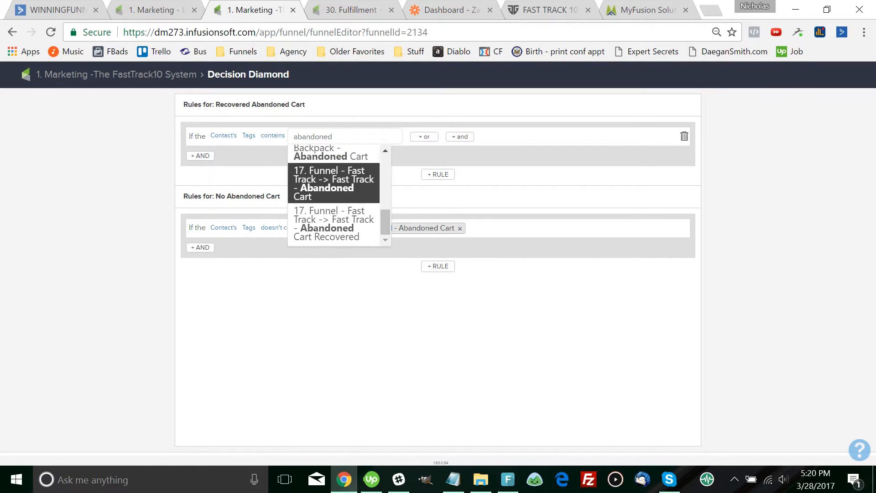
pyautogui.press('Down')
pyautogui.press('Up')
pyautogui.doubleClick(327, 188)
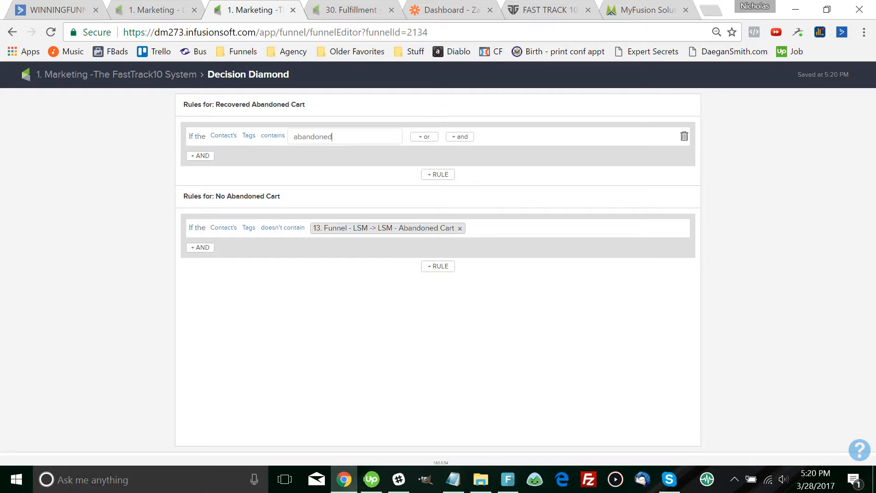
pyautogui.press('Down')
pyautogui.press('Down')
pyautogui.press('Down')
pyautogui.press('Down')
pyautogui.press('Down')
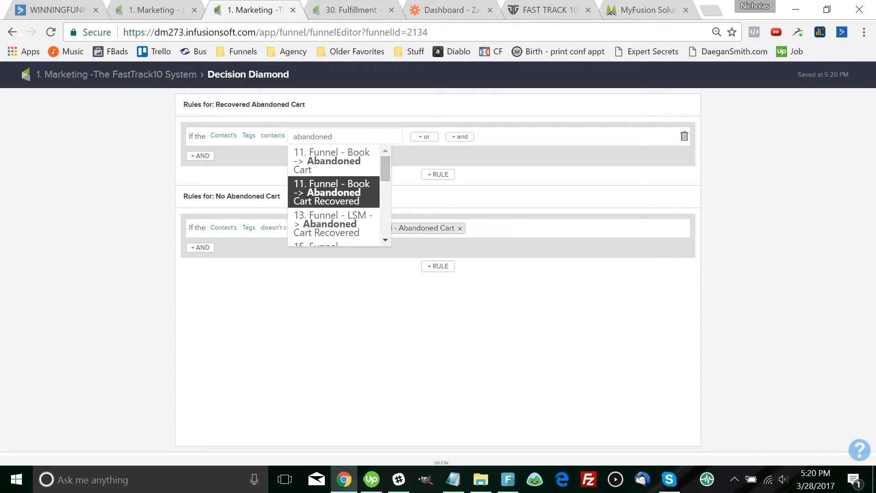
pyautogui.press('Down')
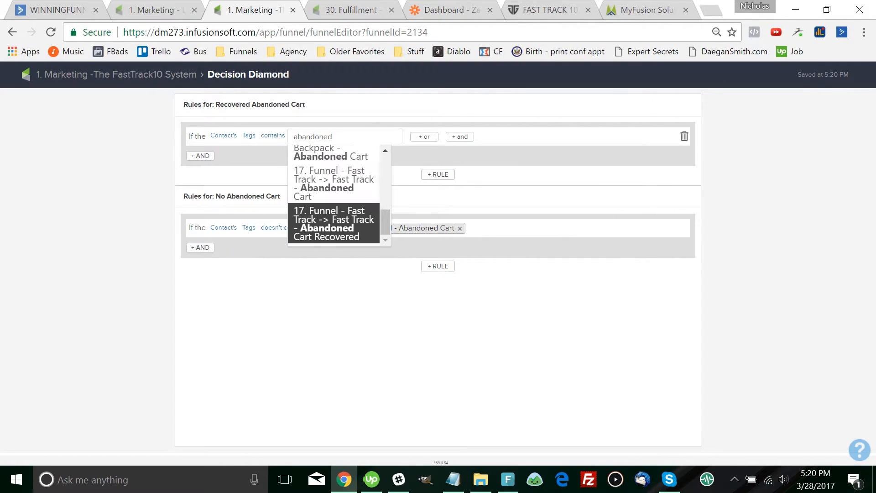
pyautogui.press('Up')
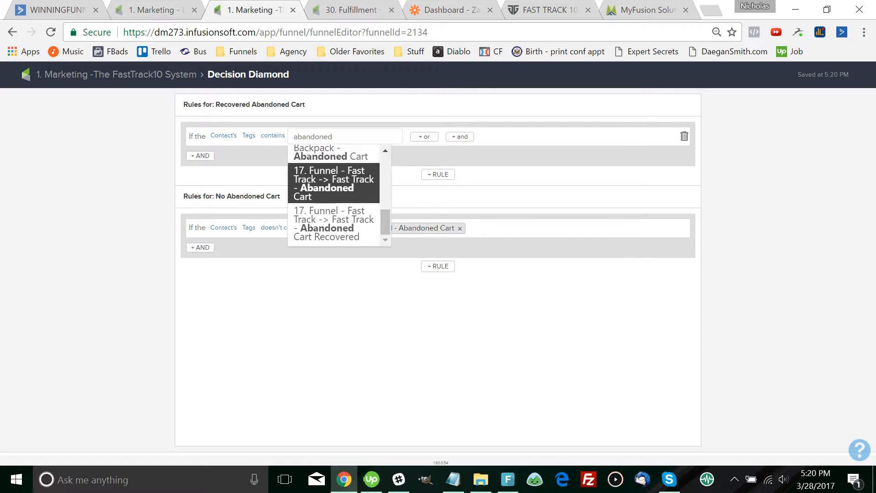
pyautogui.press('Return')
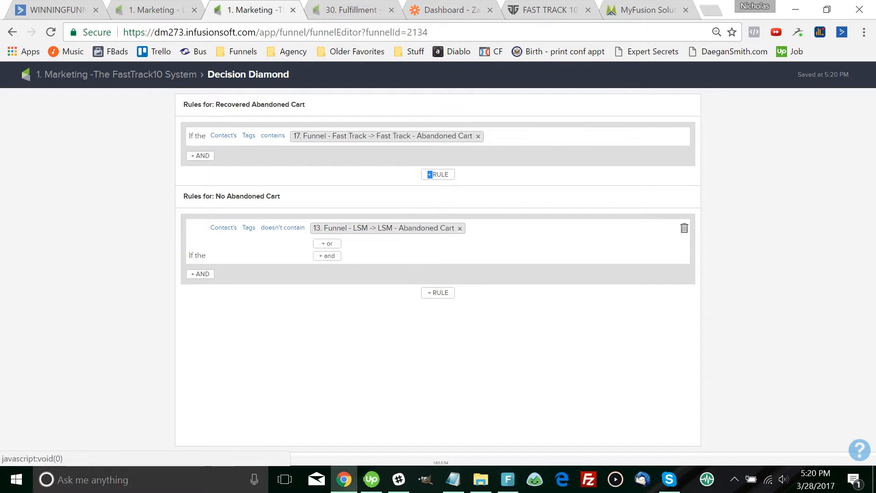
# Set the second rule to the Fast Track - Abandoned Cart tag too, then return to the campaign canvas
pyautogui.click(460, 229)
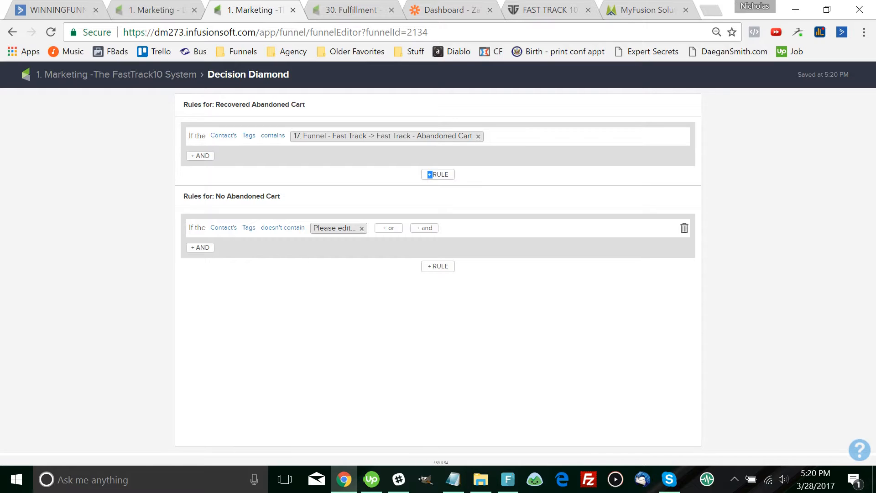
pyautogui.write('abandoned')
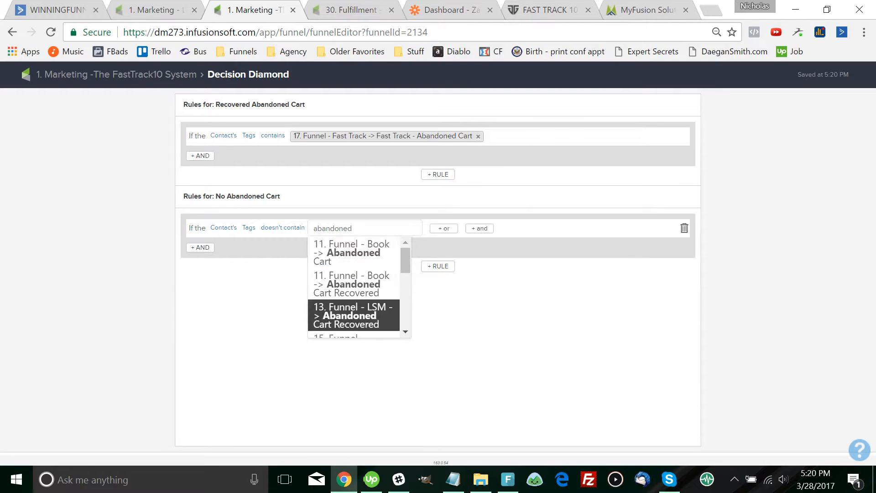
pyautogui.scroll(-3, 356, 287)
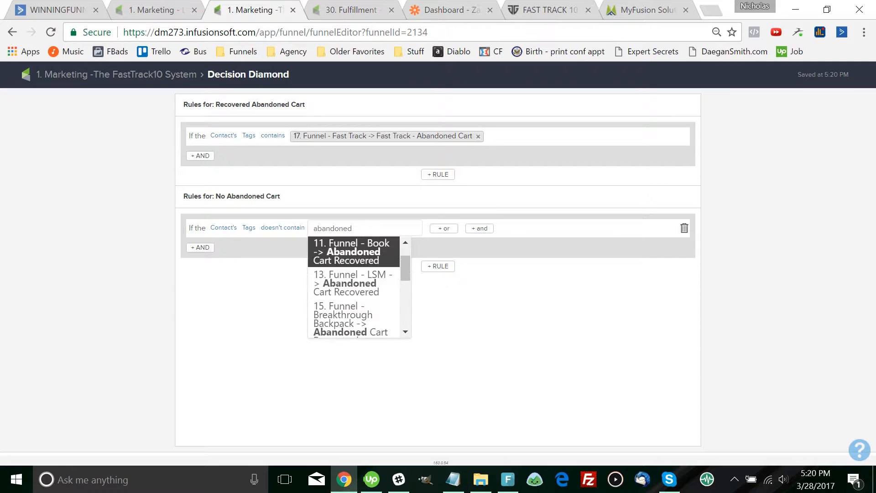
pyautogui.press('Up')
pyautogui.press('Return')
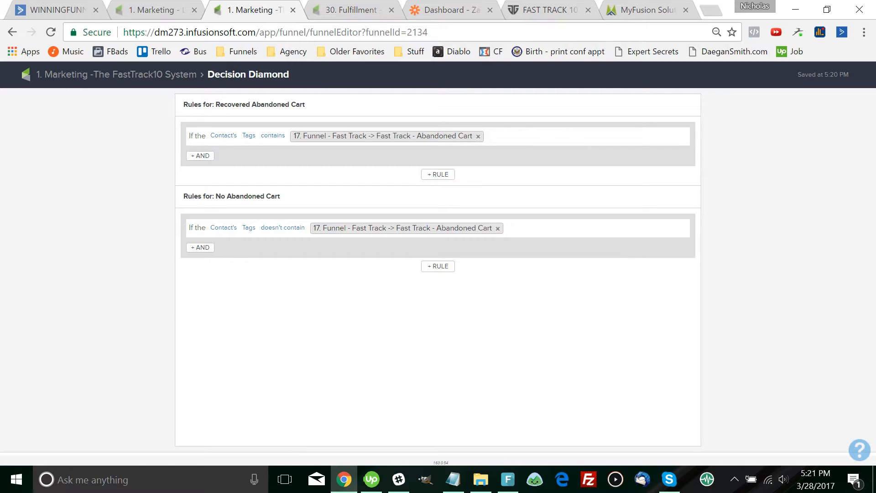
pyautogui.moveTo(305, 105); pyautogui.dragTo(216, 105)
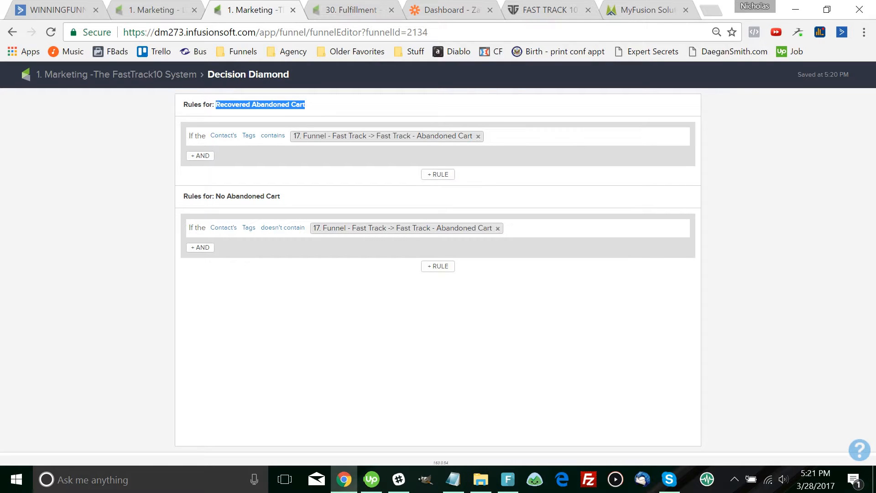
pyautogui.moveTo(281, 196); pyautogui.dragTo(216, 196)
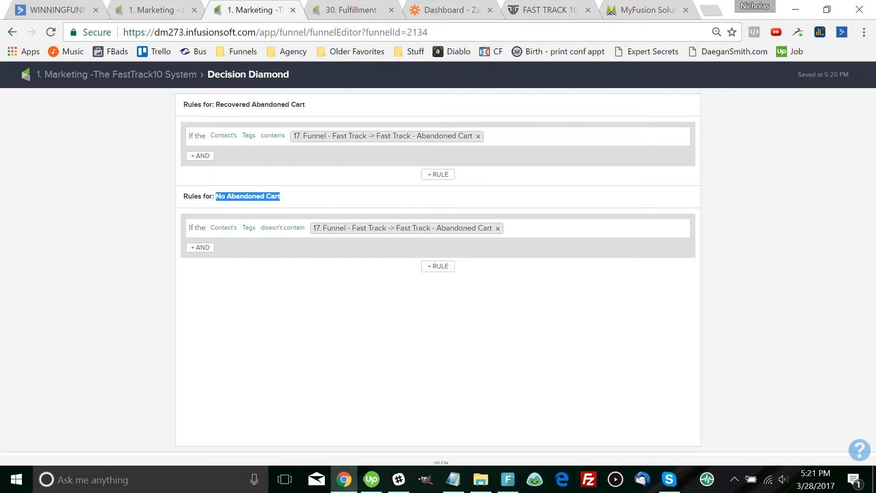
pyautogui.click(183, 74)
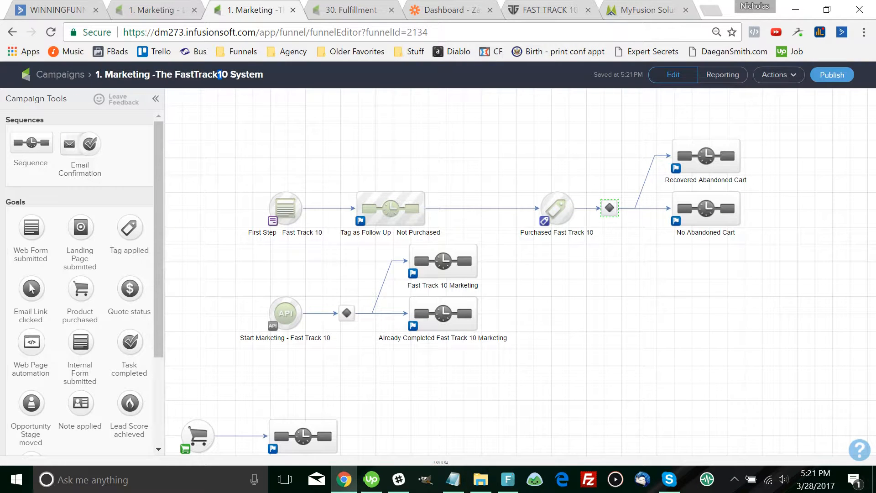
# Inspect the No Abandoned Cart sequence's Apply tag step, then open the Recovered Abandoned Cart sequence
pyautogui.doubleClick(674, 196)
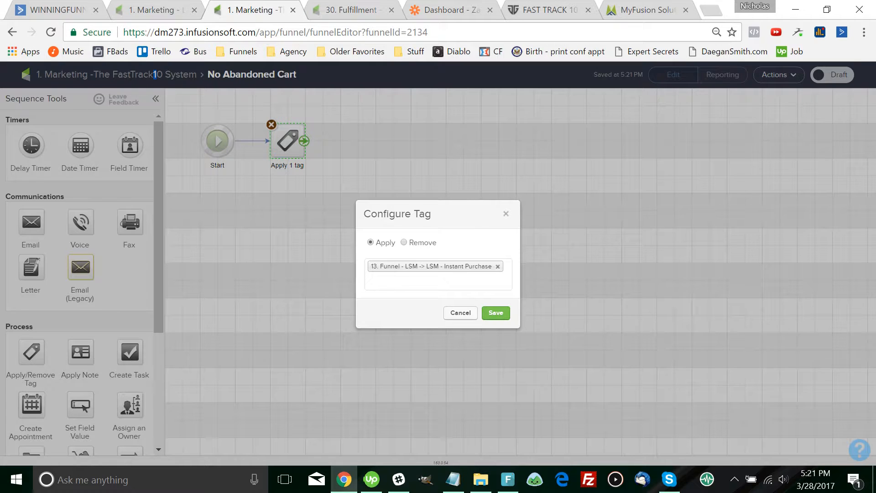
pyautogui.click(496, 314)
pyautogui.moveTo(31, 352); pyautogui.dragTo(112, 331)
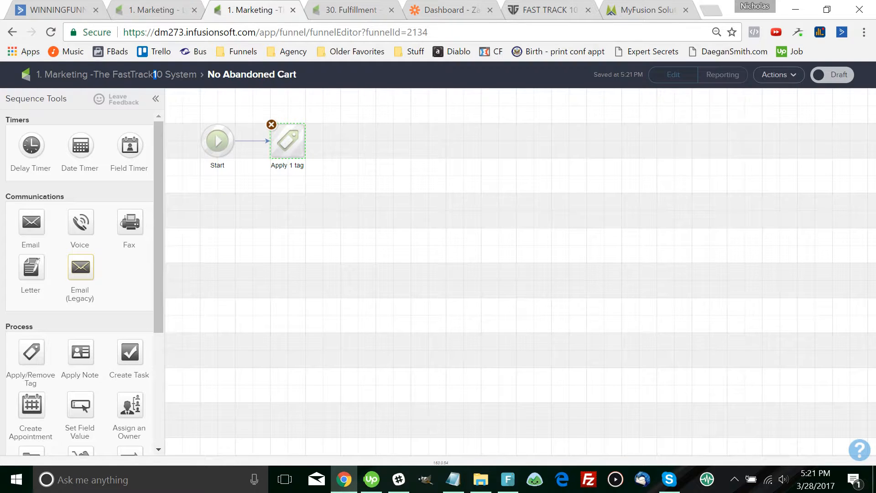
pyautogui.click(155, 75)
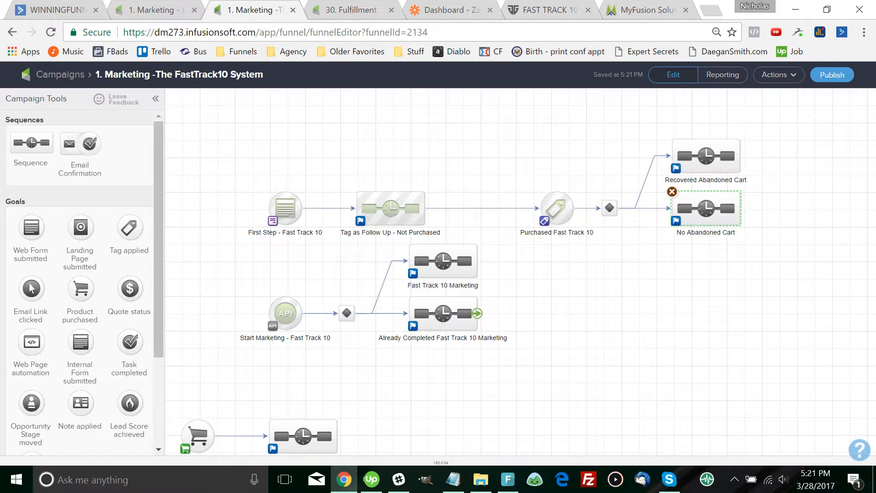
pyautogui.doubleClick(706, 209)
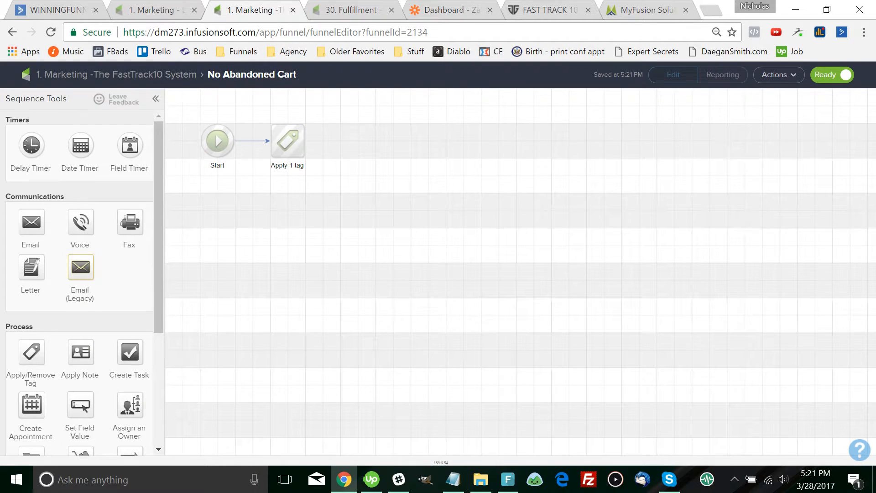
pyautogui.click(117, 74)
pyautogui.doubleClick(706, 151)
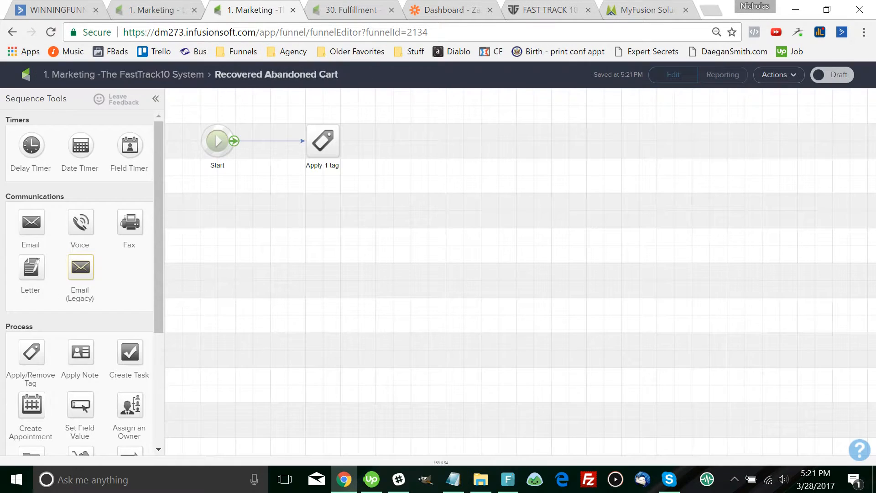
# Add a Remove tag step after Apply 1 tag that removes the Fast Track - Abandoned Cart tag
pyautogui.doubleClick(322, 141)
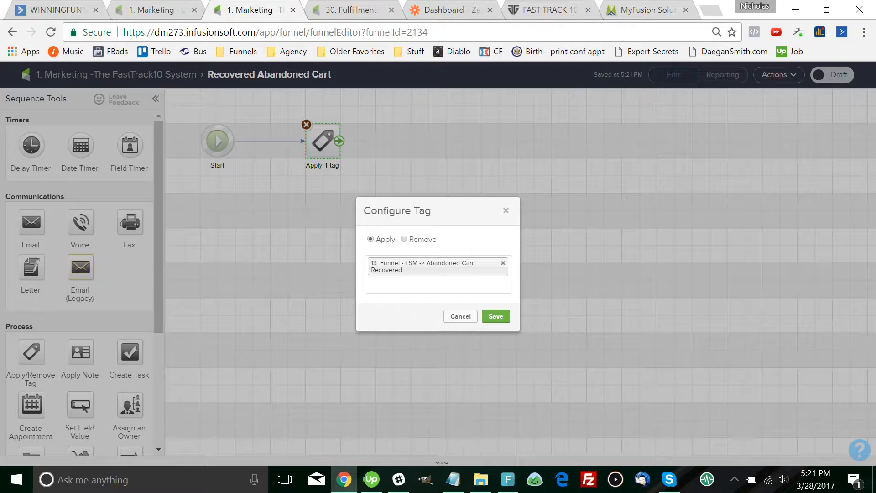
pyautogui.click(495, 316)
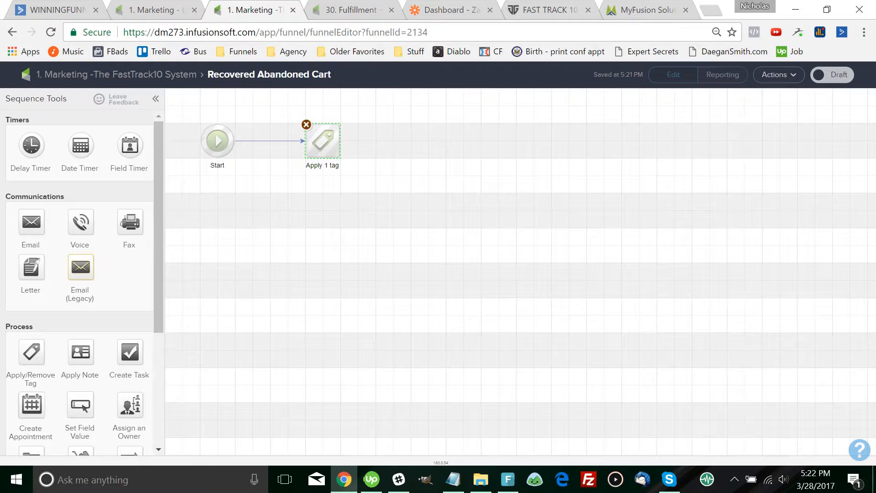
pyautogui.moveTo(31, 352); pyautogui.dragTo(409, 123)
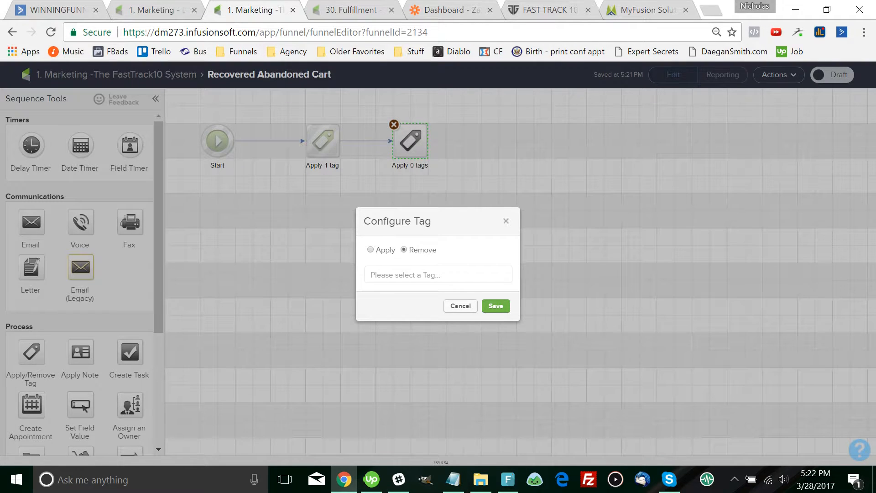
pyautogui.click(438, 275)
pyautogui.write('abandon')
pyautogui.press('Down')
pyautogui.press('Down')
pyautogui.press('Down')
pyautogui.press('Down')
pyautogui.press('Down')
pyautogui.press('Down')
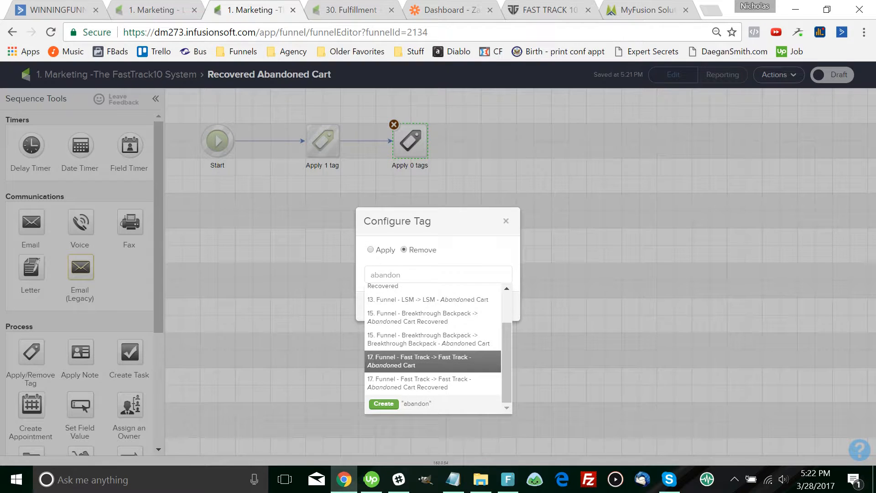
pyautogui.press('Return')
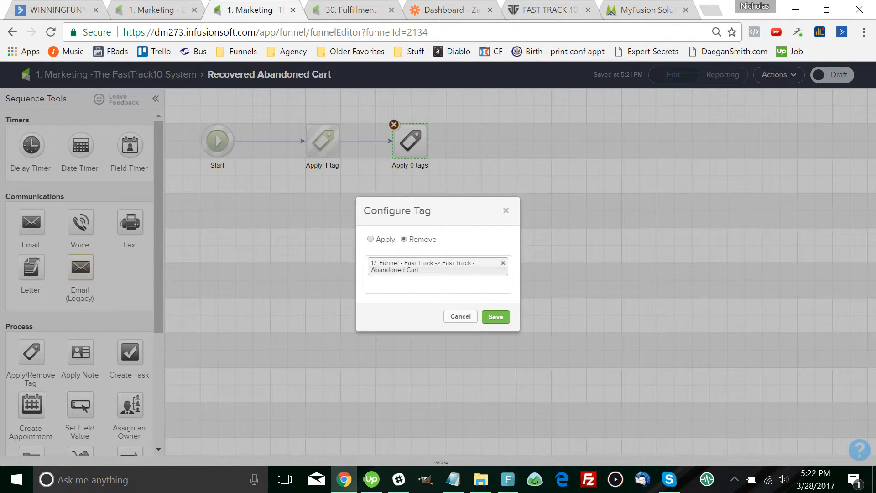
pyautogui.click(496, 316)
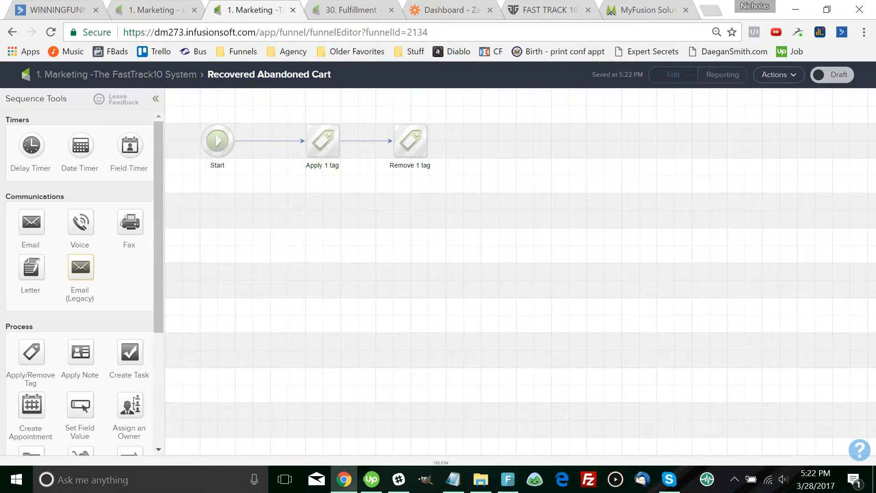
pyautogui.click(453, 480)
pyautogui.click(461, 232)
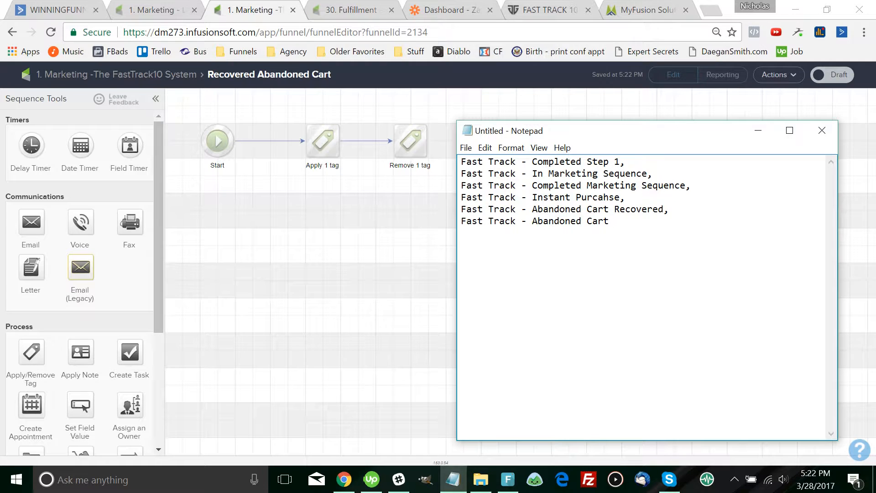
# Review the Fast Track tag names in Notepad, highlighting the Abandoned Cart and Abandoned Cart Recovered lines
pyautogui.moveTo(532, 198); pyautogui.dragTo(615, 197)
pyautogui.moveTo(664, 209); pyautogui.dragTo(538, 209)
pyautogui.moveTo(609, 221); pyautogui.dragTo(532, 221)
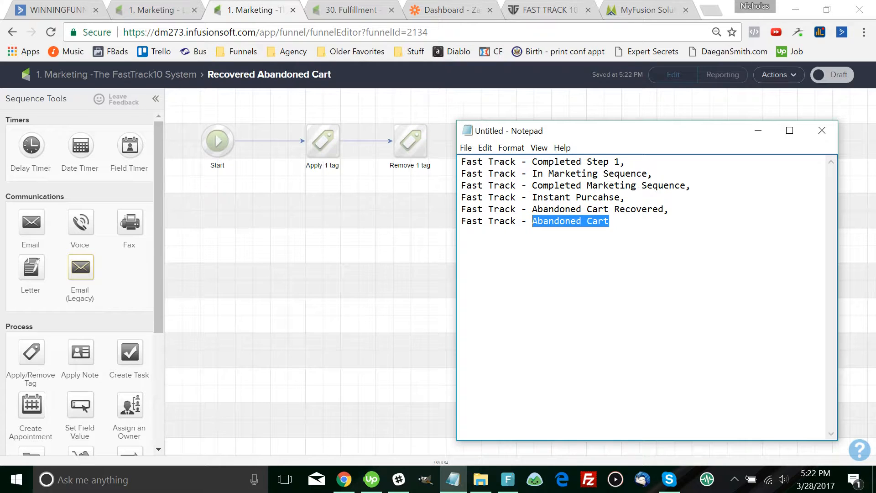
pyautogui.click(609, 221)
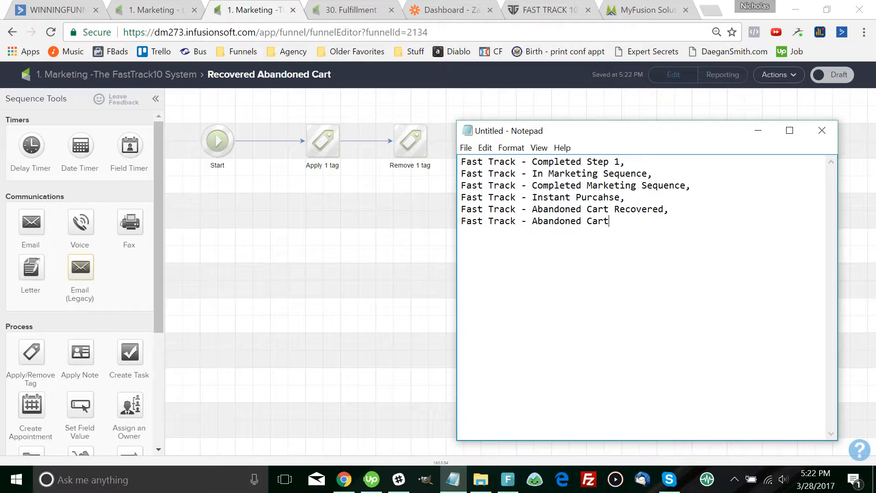
pyautogui.moveTo(609, 221); pyautogui.dragTo(461, 209)
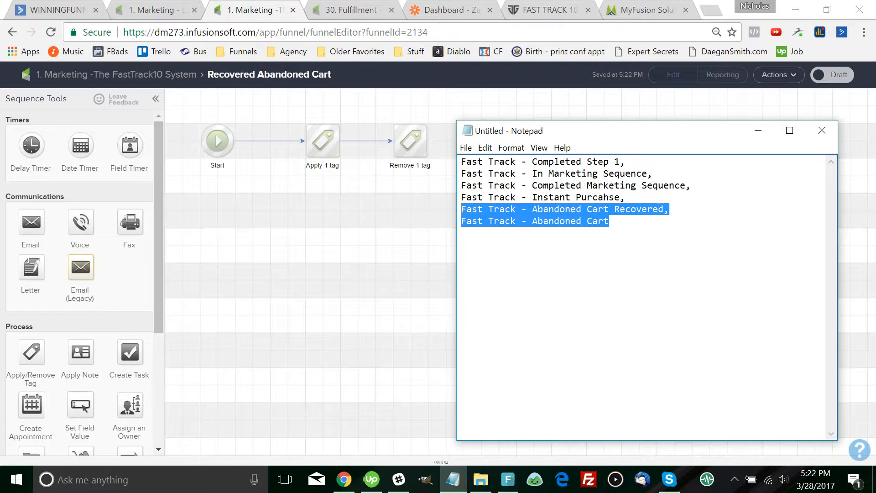
pyautogui.click(461, 233)
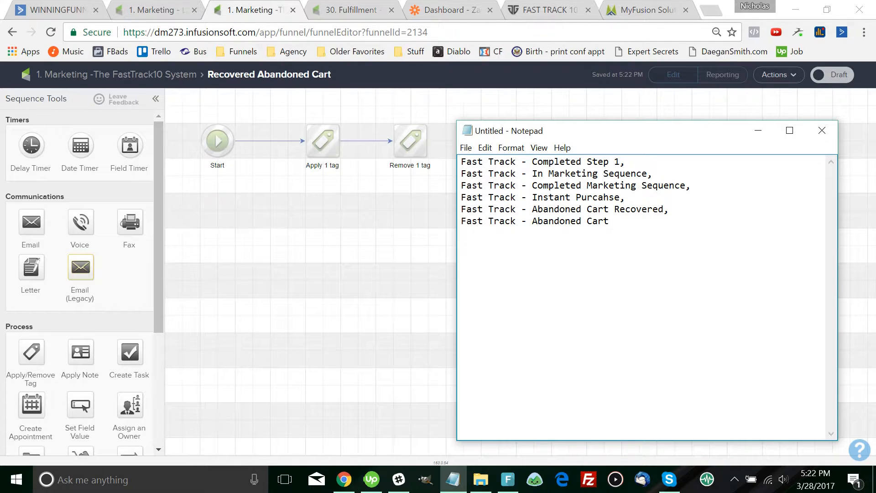
pyautogui.moveTo(609, 220); pyautogui.dragTo(461, 220)
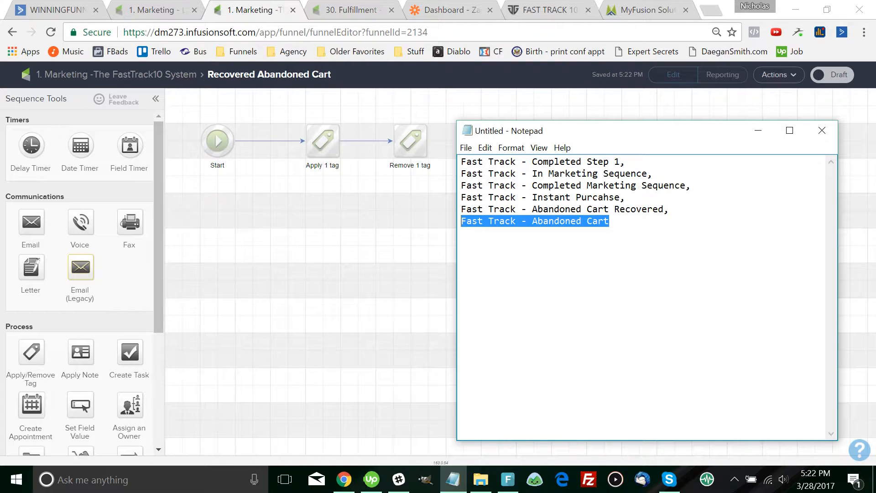
pyautogui.hotkey('shift', 'Up')
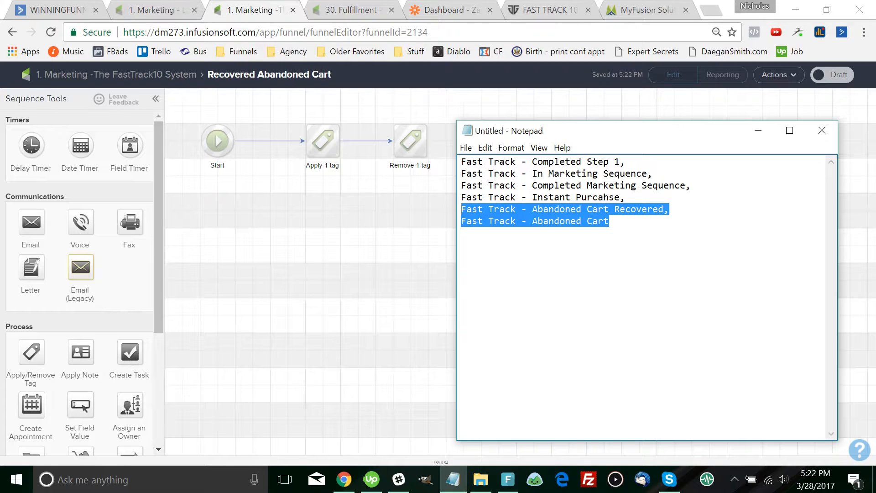
pyautogui.click(609, 221)
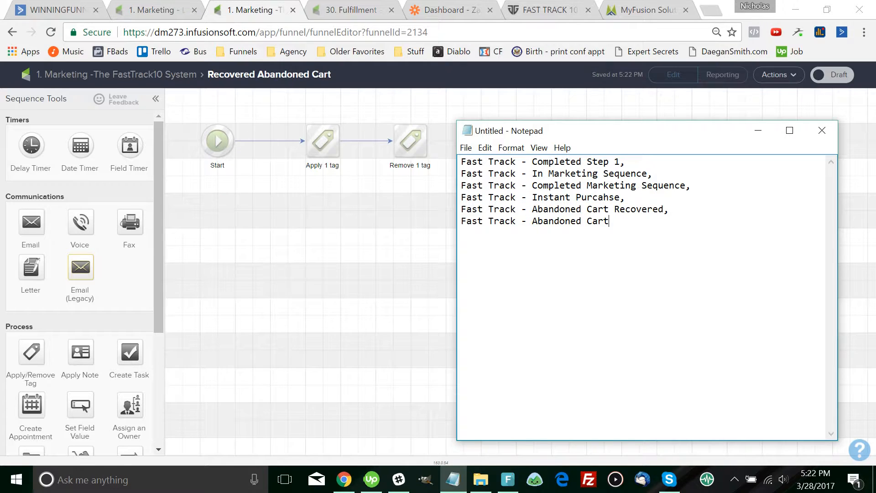
pyautogui.moveTo(609, 221); pyautogui.dragTo(546, 222)
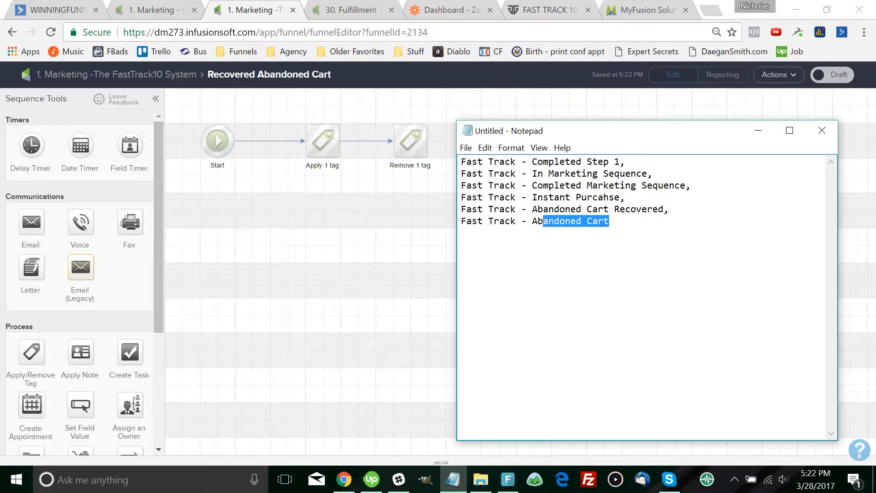
pyautogui.moveTo(610, 221); pyautogui.dragTo(461, 221)
pyautogui.moveTo(669, 209); pyautogui.dragTo(547, 209)
pyautogui.moveTo(609, 222); pyautogui.dragTo(461, 221)
pyautogui.moveTo(669, 209); pyautogui.dragTo(466, 209)
pyautogui.hotkey('ctrl', 'shift', 'Left')
pyautogui.hotkey('ctrl', 'shift', 'Left')
pyautogui.hotkey('ctrl', 'shift', 'Left')
pyautogui.hotkey('ctrl', 'shift', 'Left')
pyautogui.hotkey('ctrl', 'shift', 'Left')
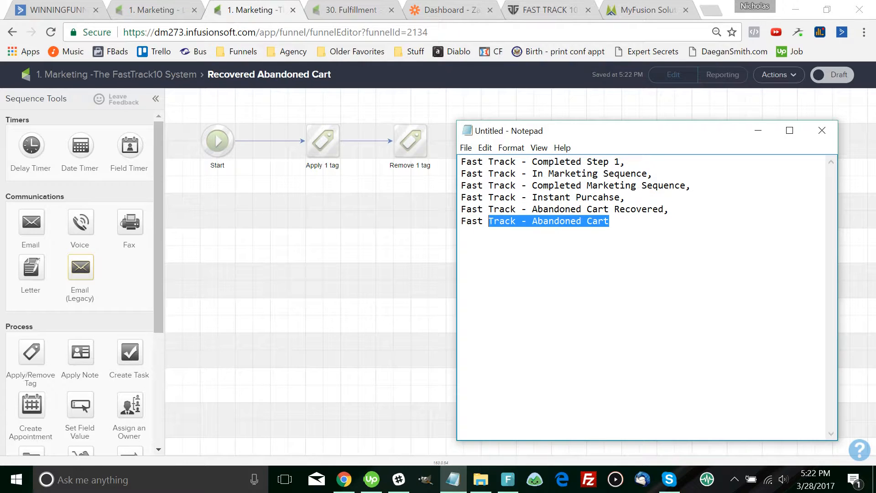
pyautogui.press('End')
pyautogui.press('Return')
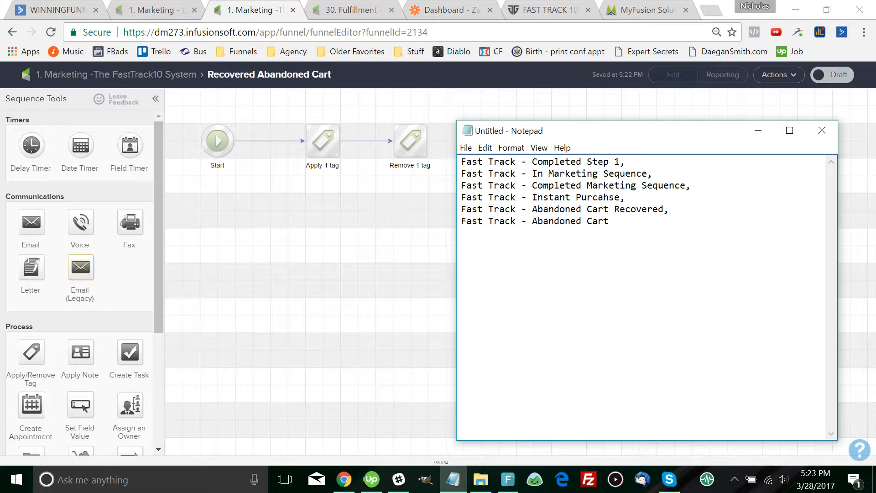
pyautogui.hotkey('ctrl', 'shift', 'Left')
pyautogui.hotkey('ctrl', 'shift', 'Left')
pyautogui.hotkey('ctrl', 'shift', 'Left')
pyautogui.hotkey('ctrl', 'shift', 'Left')
pyautogui.hotkey('ctrl', 'shift', 'Left')
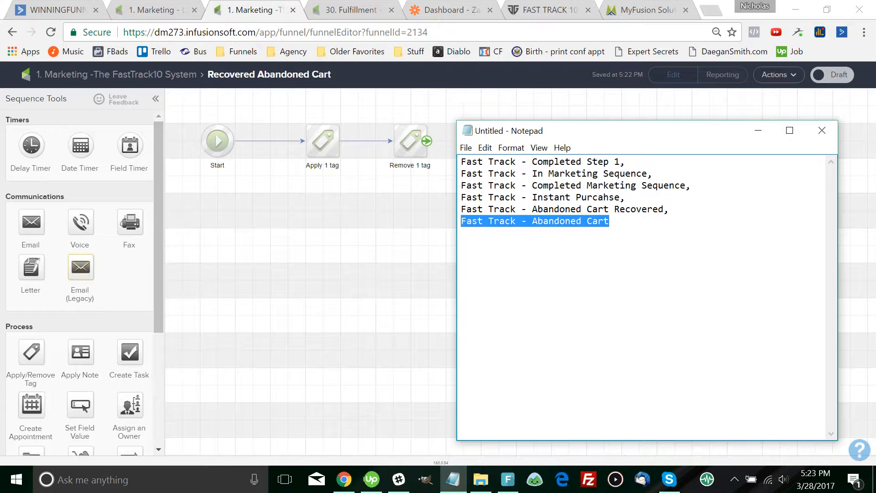
# Delete the Remove 1 tag step, set Recovered Abandoned Cart to Ready, and return to the campaign
pyautogui.click(758, 131)
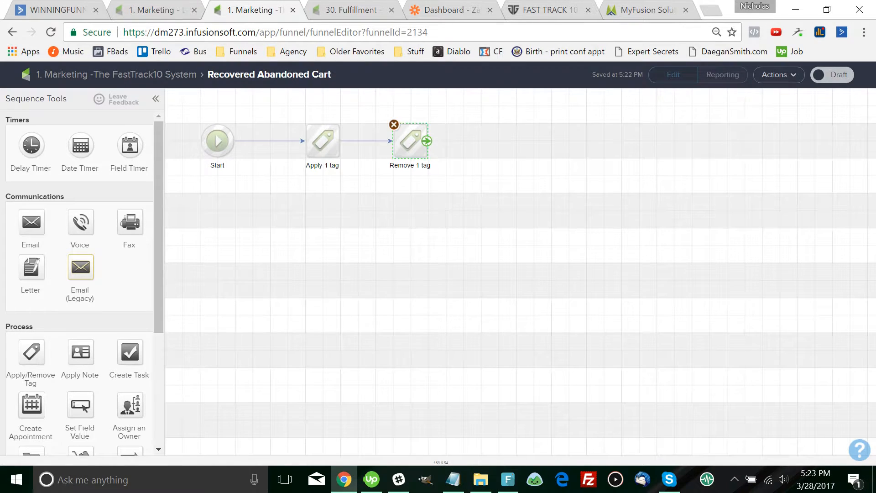
pyautogui.press('Delete')
pyautogui.press('Return')
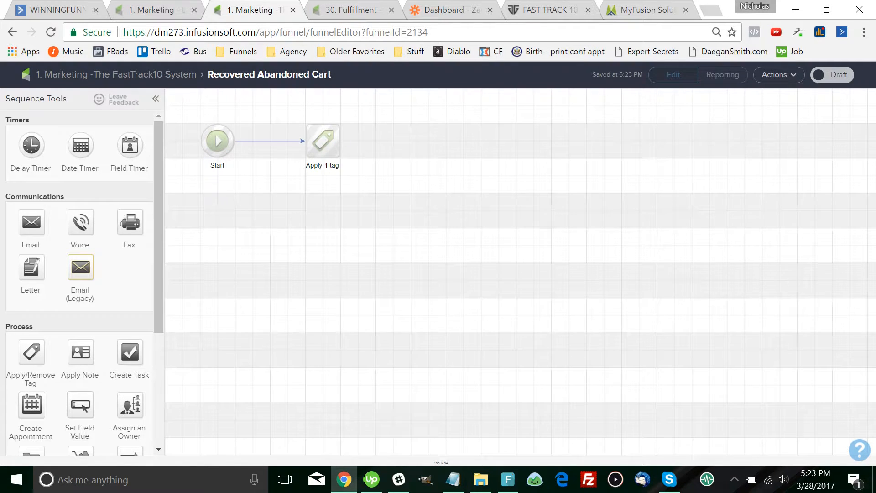
pyautogui.click(832, 75)
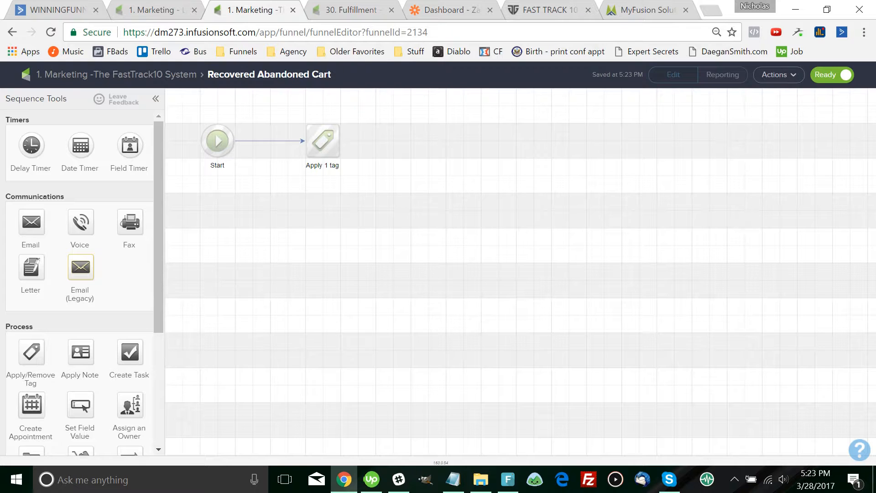
pyautogui.click(116, 74)
pyautogui.doubleClick(443, 261)
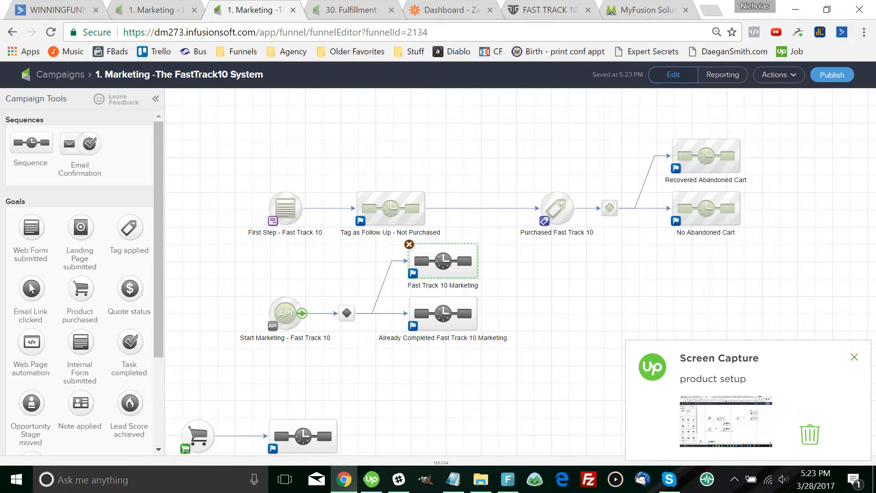
# Scroll to the lower campaign nodes and check the Purchased Fast Track 10 sequence
pyautogui.moveTo(323, 421); pyautogui.dragTo(355, 338)
pyautogui.click(355, 340)
pyautogui.doubleClick(355, 340)
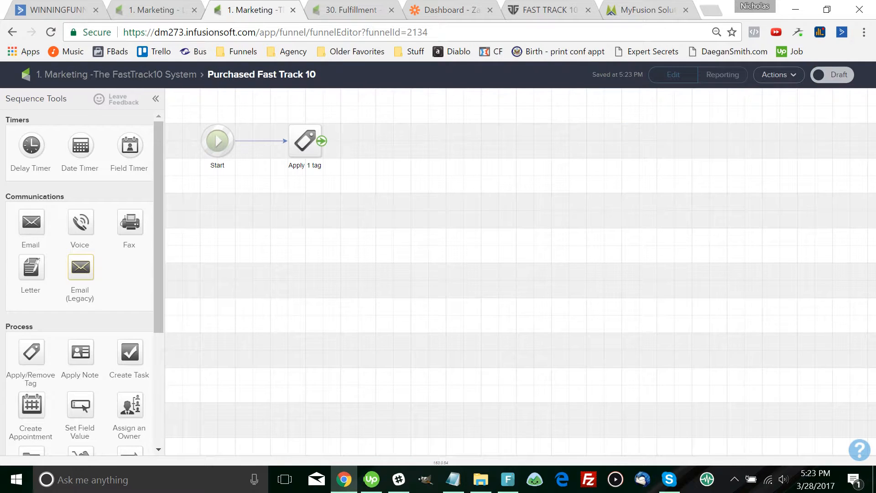
pyautogui.click(116, 75)
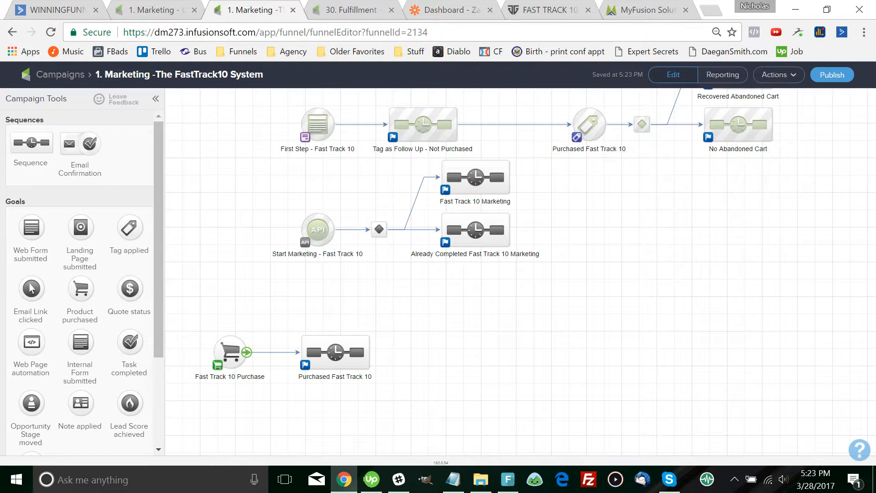
# Delete the Fast Track 10 Purchase goal and Purchased Fast Track 10 sequence, then switch to the LSM campaign
pyautogui.moveTo(428, 402); pyautogui.dragTo(180, 312)
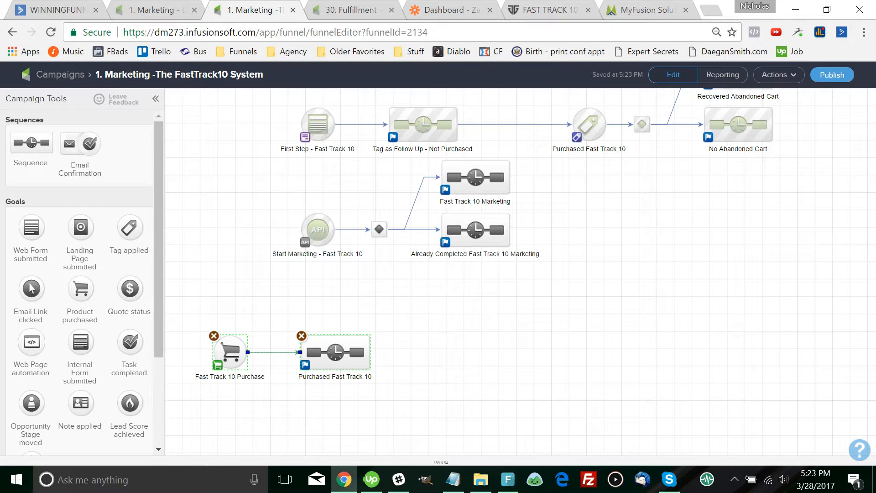
pyautogui.click(302, 335)
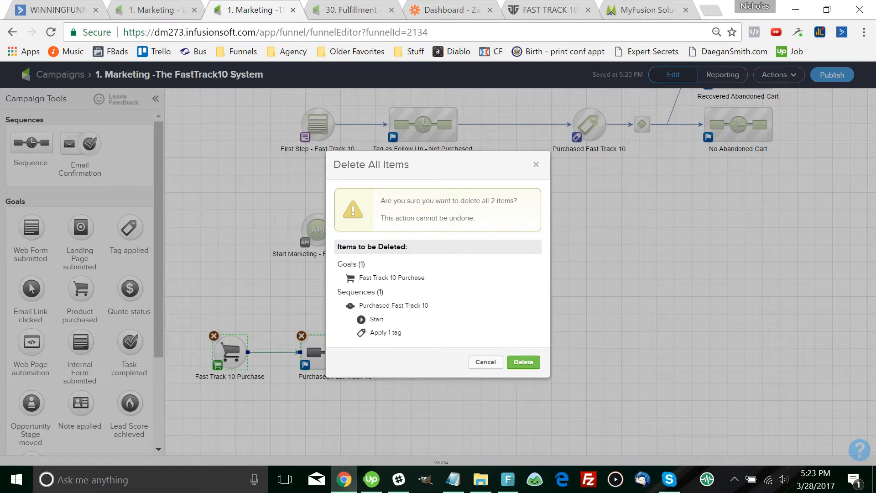
pyautogui.press('Return')
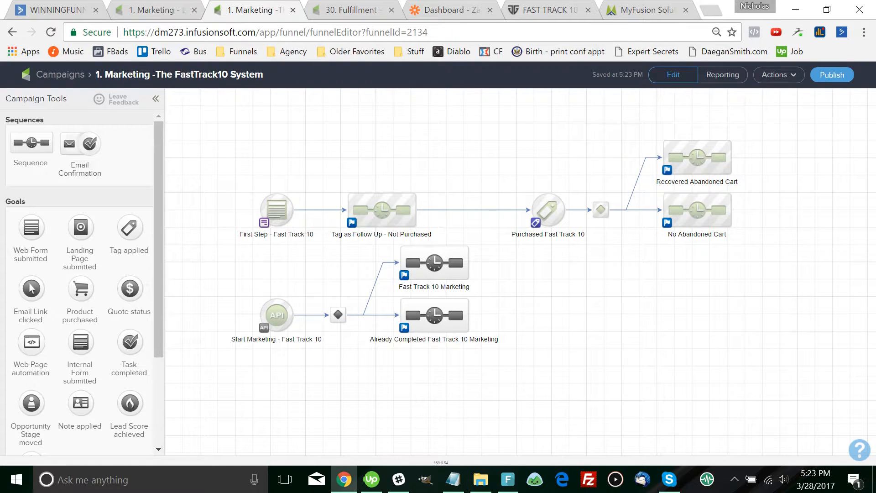
pyautogui.moveTo(548, 209); pyautogui.dragTo(513, 208)
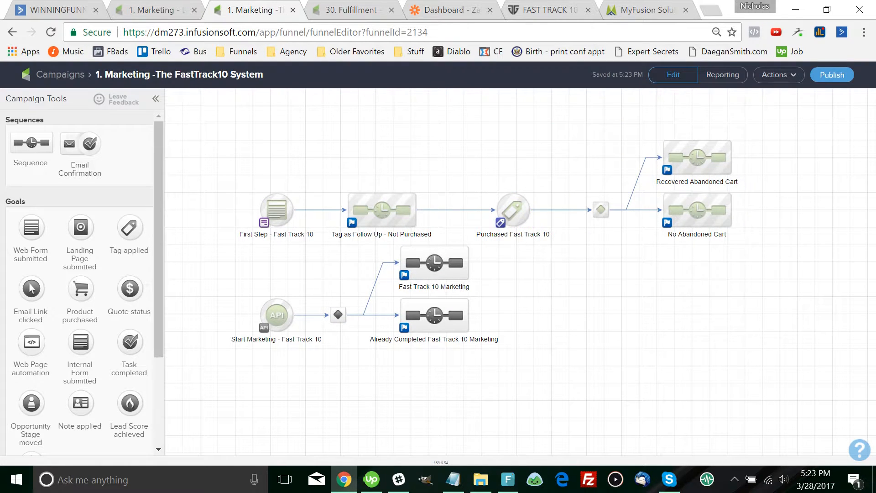
pyautogui.hotkey('ctrl', 'shift', 'Tab')
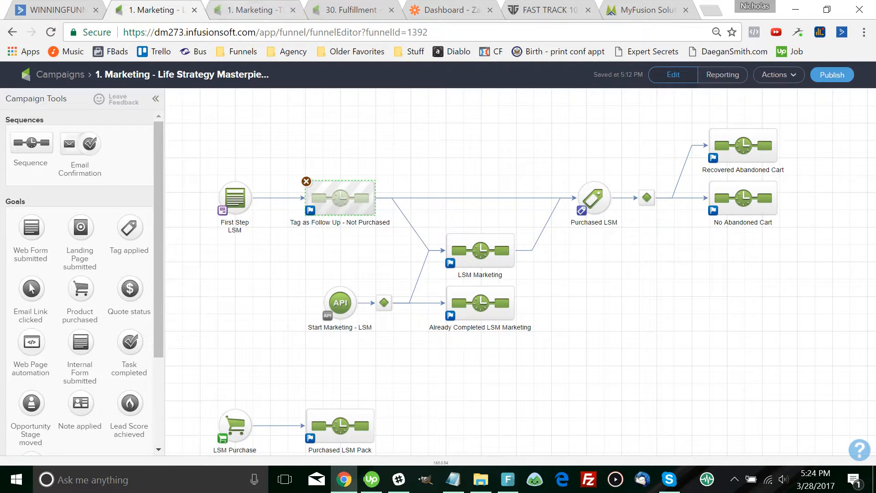
# Filter the campaign list to the Cracking the Code category and open 4. MyFusionHelper - Create Orders
pyautogui.press('F5')
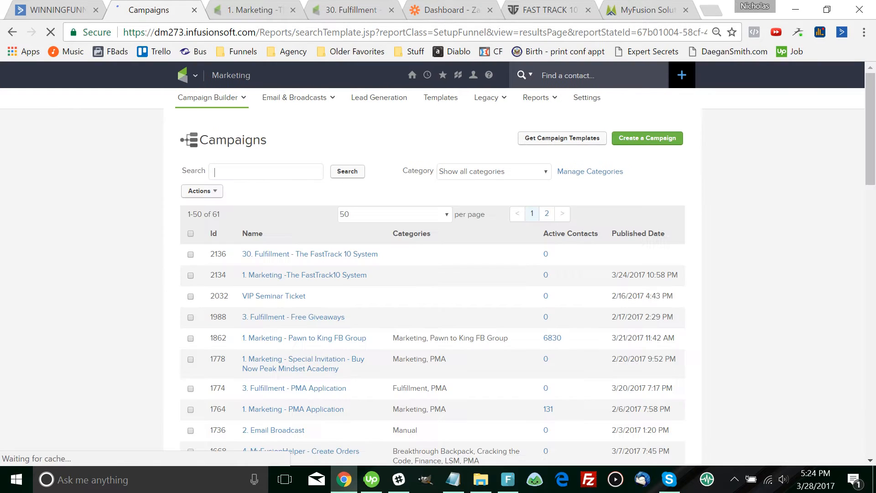
pyautogui.moveTo(189, 75)
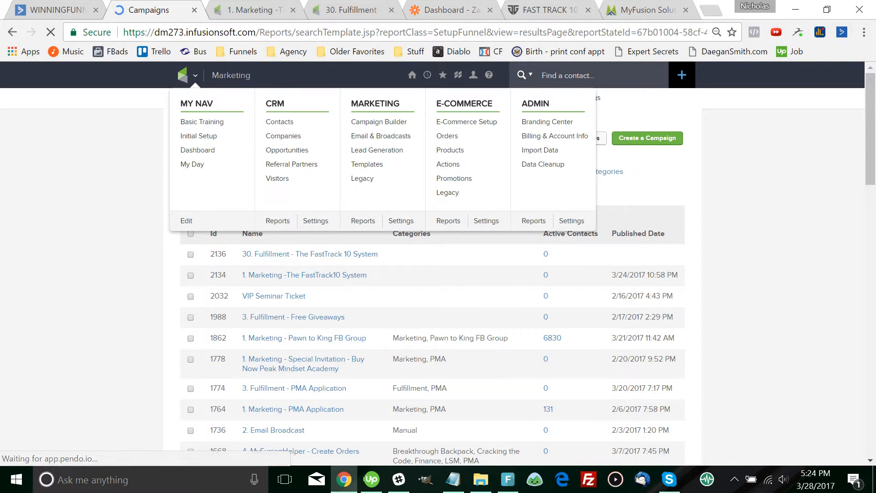
pyautogui.click(494, 171)
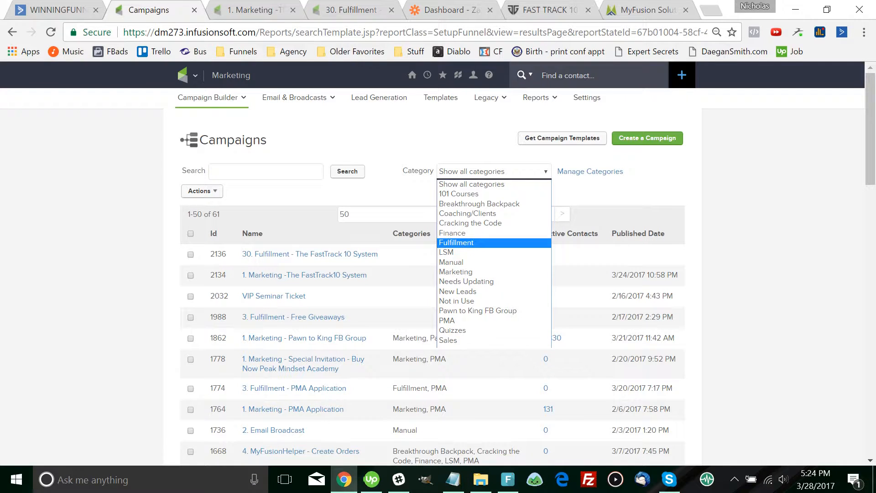
pyautogui.click(457, 242)
pyautogui.click(494, 171)
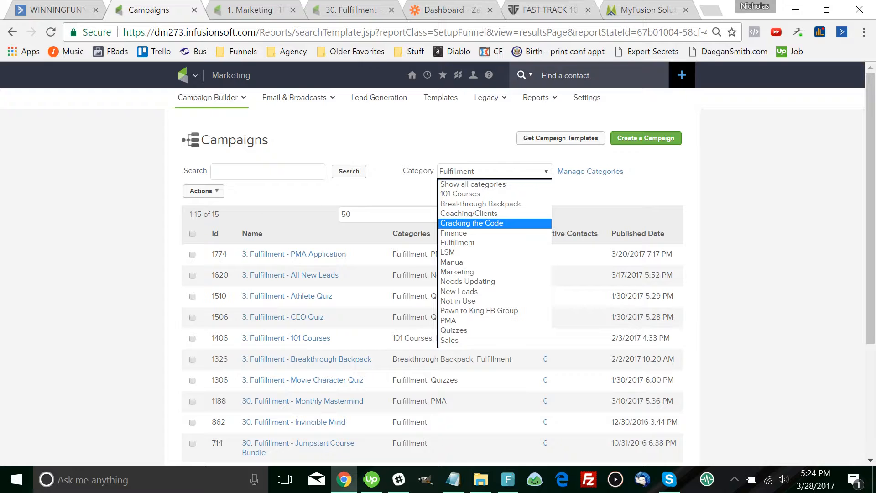
pyautogui.click(472, 222)
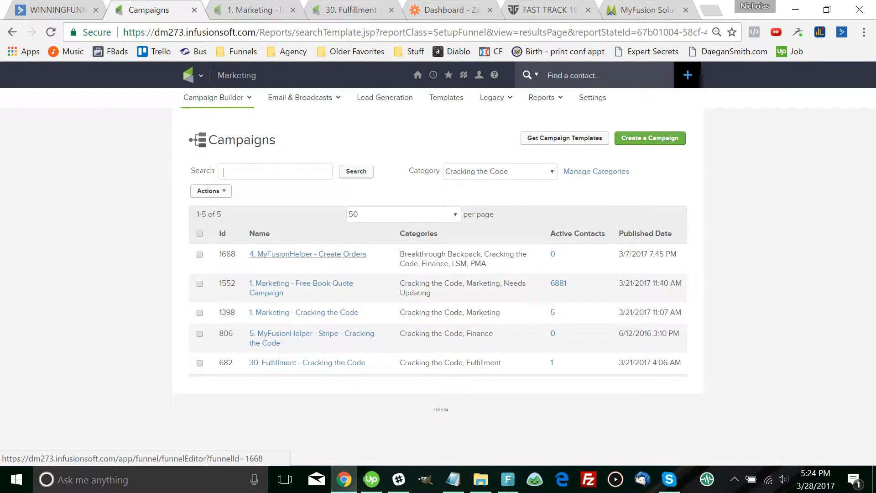
pyautogui.click(500, 171)
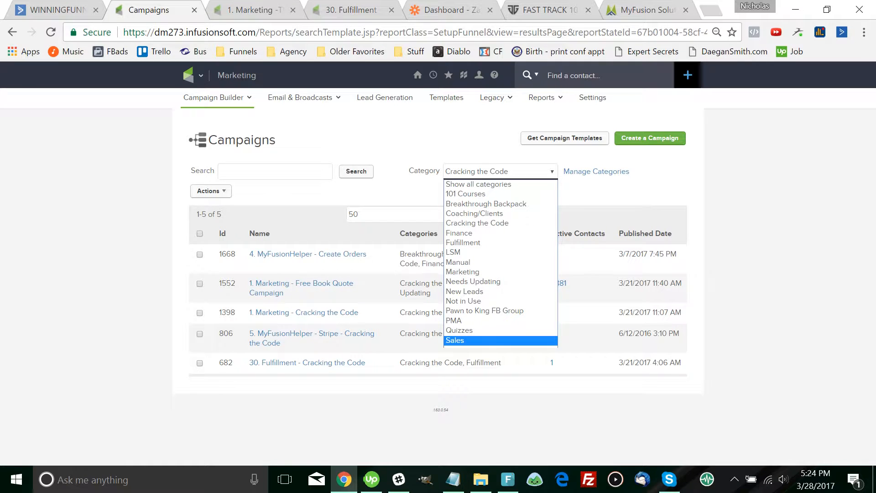
pyautogui.click(307, 254)
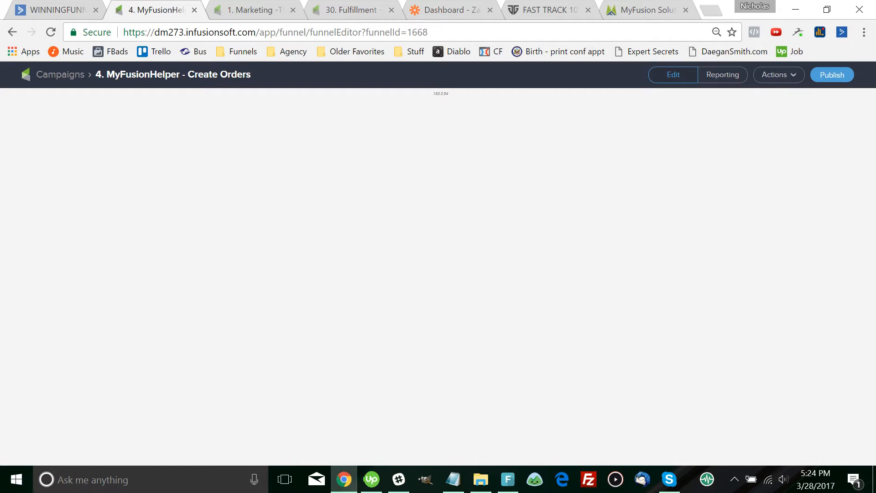
pyautogui.click(779, 75)
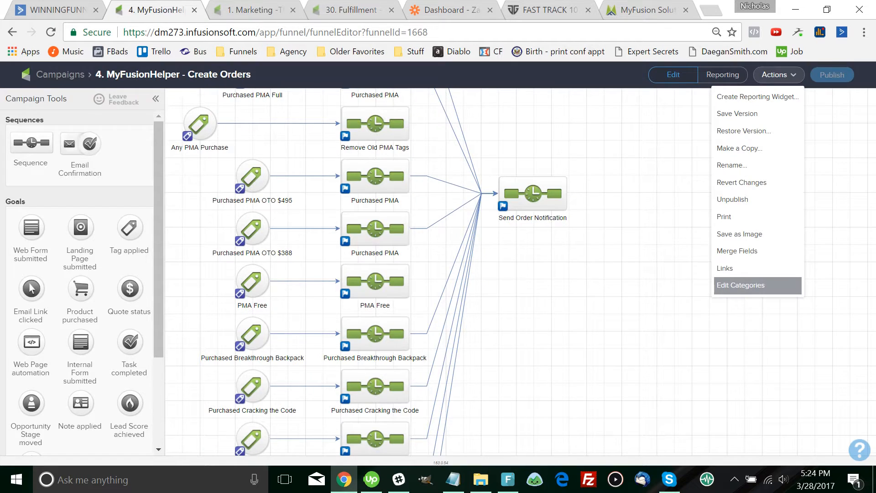
pyautogui.click(748, 285)
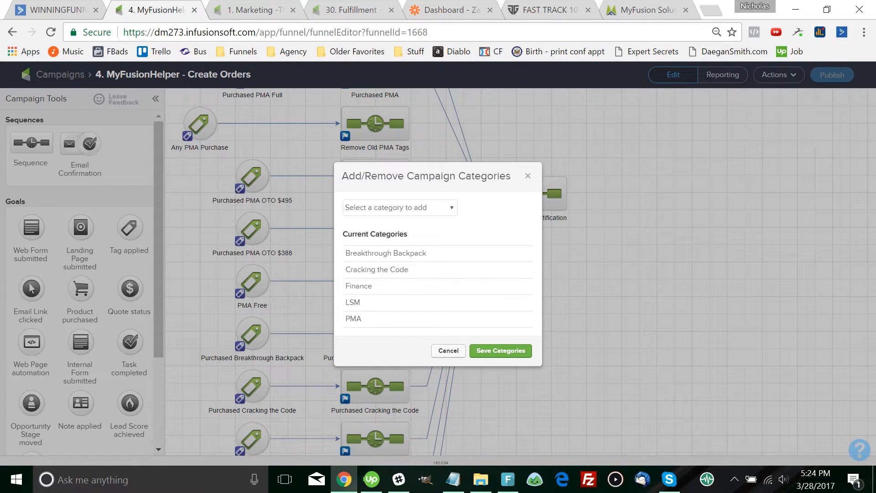
pyautogui.click(400, 207)
pyautogui.click(400, 208)
pyautogui.moveTo(372, 286); pyautogui.dragTo(346, 252)
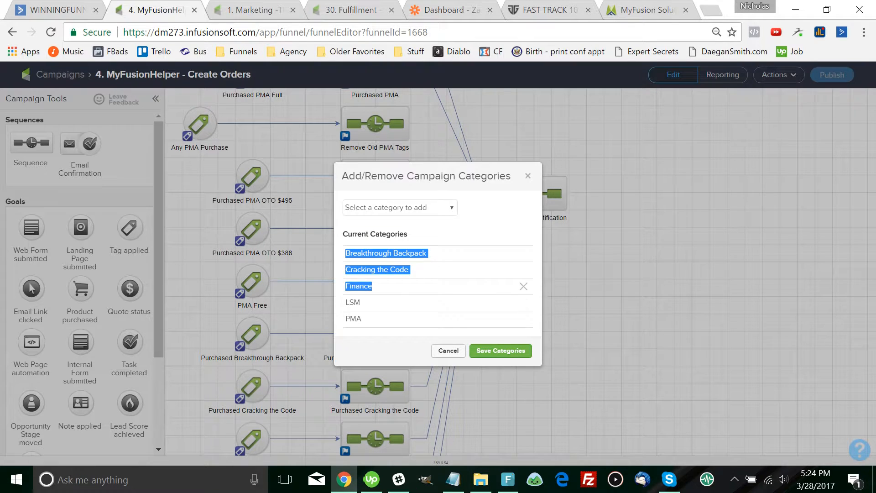
pyautogui.click(429, 274)
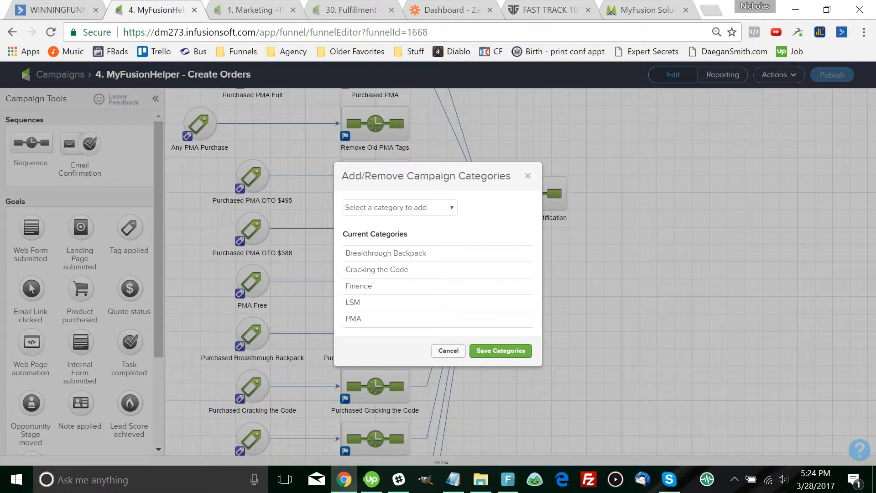
pyautogui.press('Escape')
pyautogui.moveTo(538, 274); pyautogui.dragTo(578, 398)
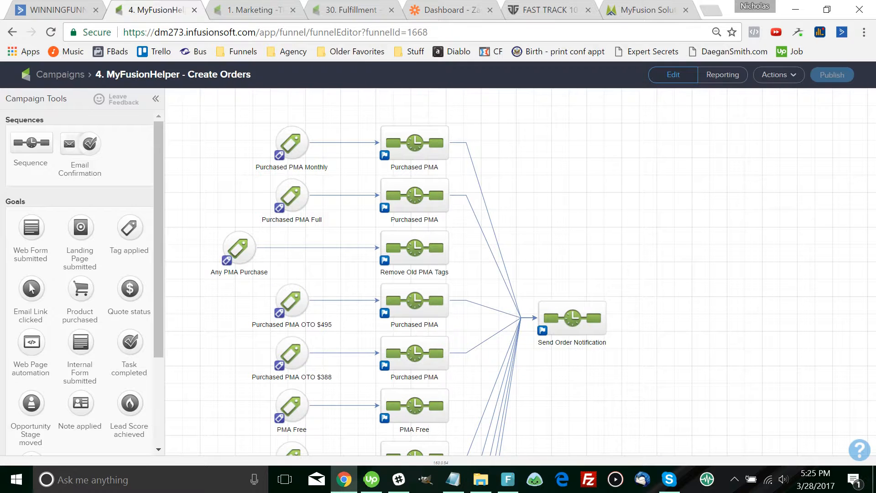
pyautogui.scroll(-3, 287, 233)
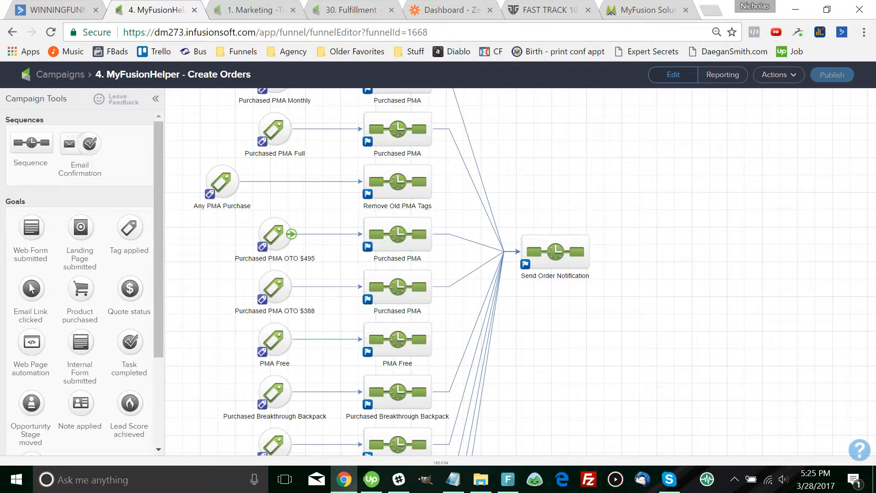
pyautogui.click(274, 233)
pyautogui.doubleClick(273, 234)
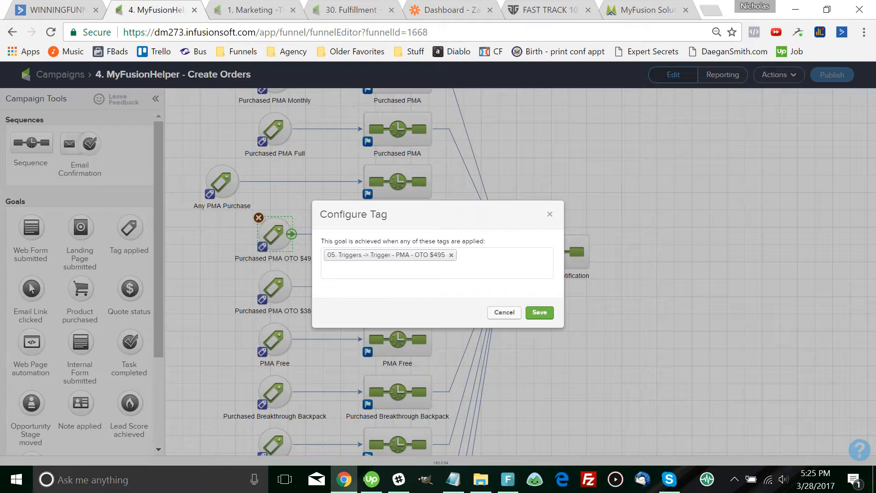
pyautogui.click(504, 312)
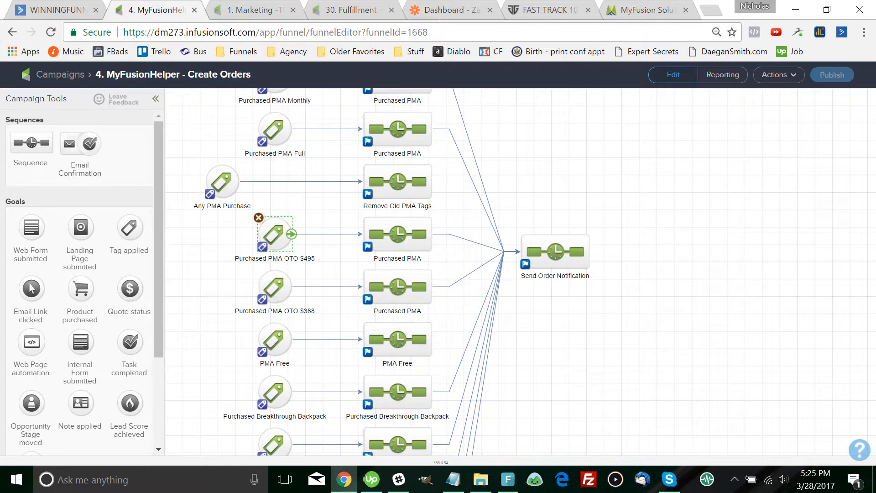
pyautogui.doubleClick(397, 234)
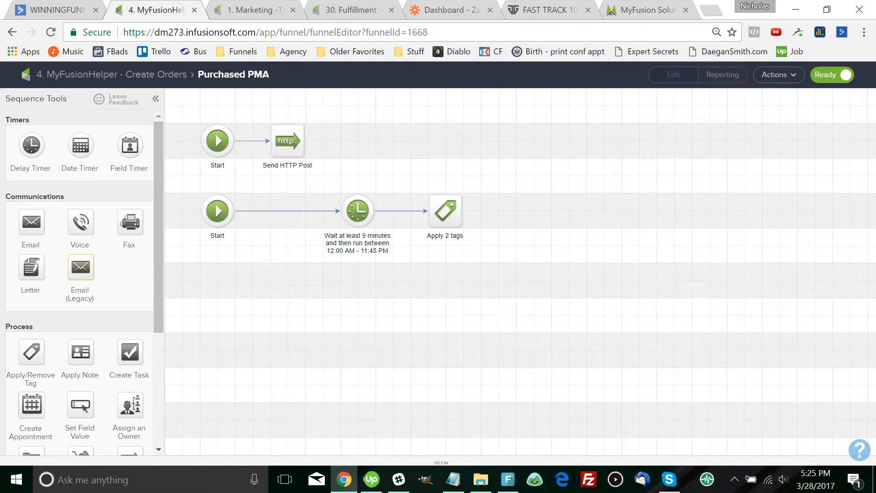
pyautogui.click(111, 75)
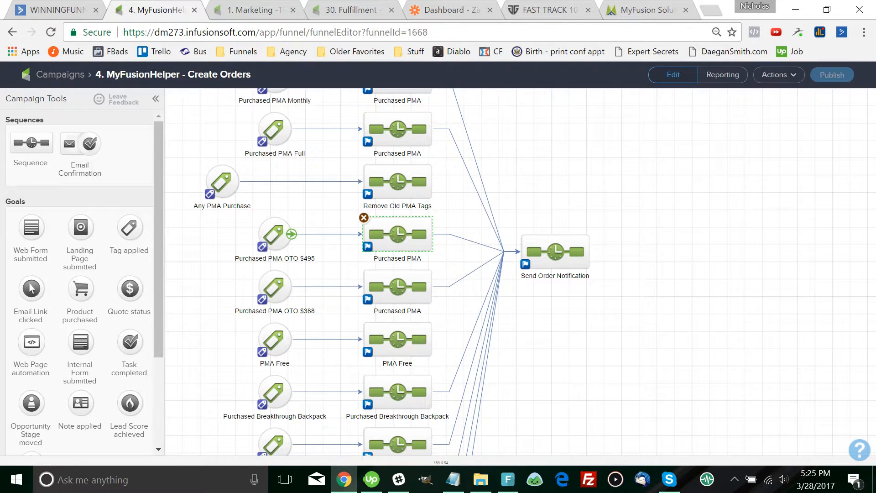
pyautogui.moveTo(328, 260); pyautogui.dragTo(326, 347)
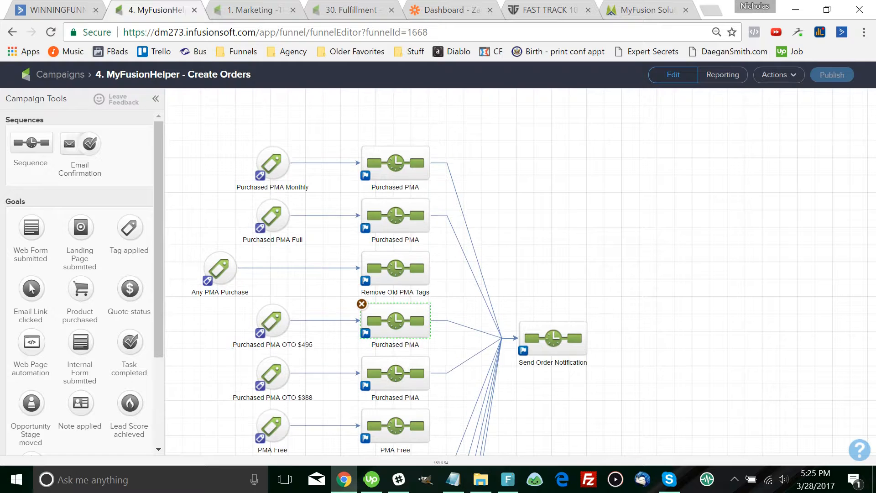
pyautogui.scroll(-5, 391, 272)
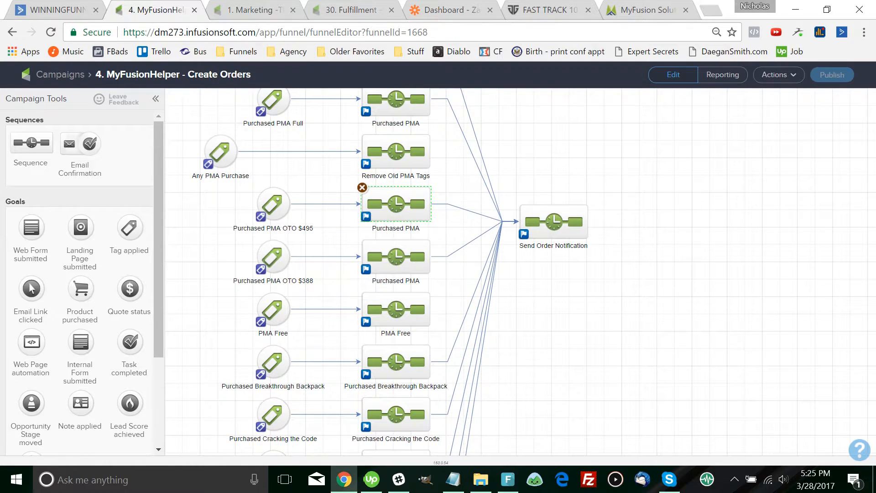
pyautogui.scroll(-3, 390, 272)
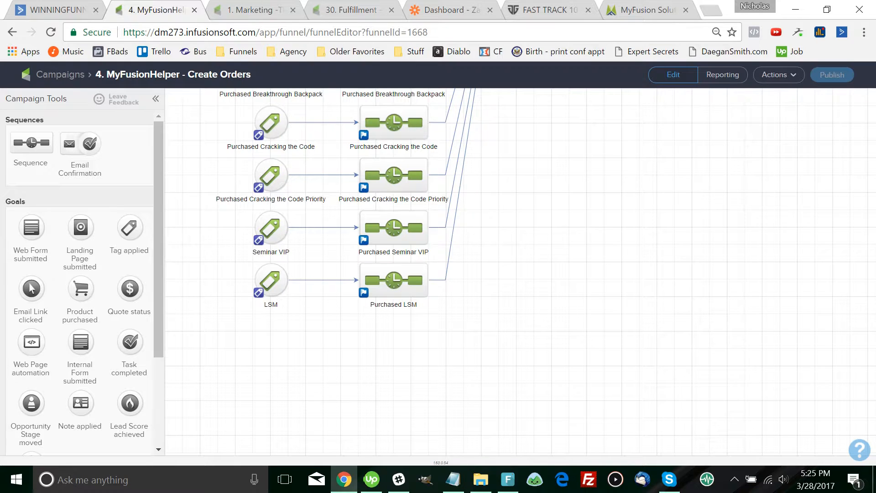
# Copy the Seminar VIP goal and sequence below, renaming them Fast Track and Purchased Fast Track
pyautogui.moveTo(438, 254); pyautogui.dragTo(232, 203)
pyautogui.moveTo(393, 227); pyautogui.dragTo(394, 332)
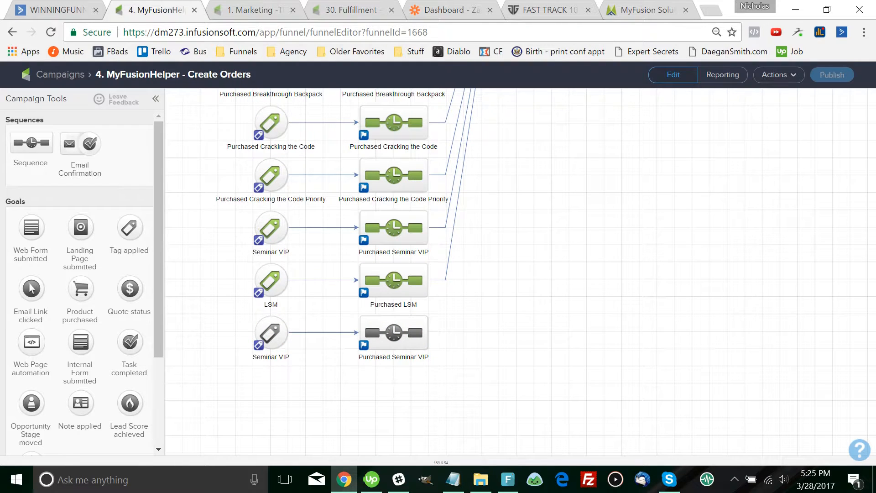
pyautogui.doubleClick(271, 357)
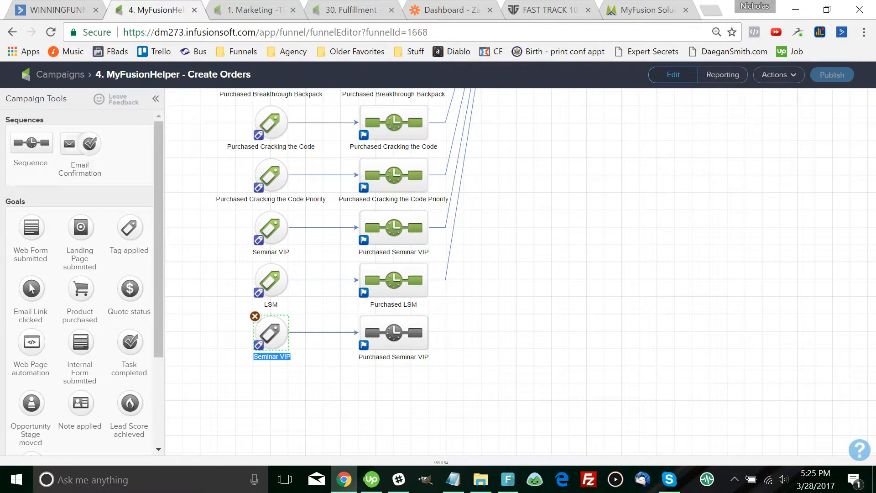
pyautogui.write('Fast Track')
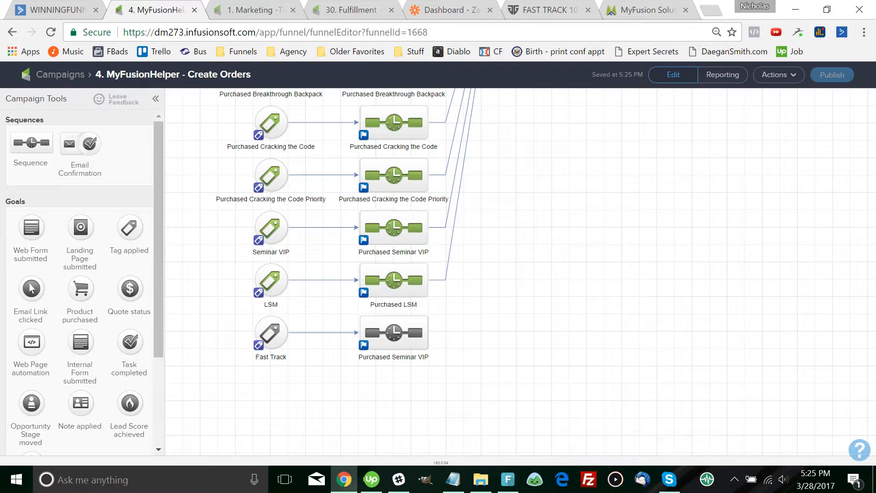
pyautogui.click(395, 332)
pyautogui.doubleClick(394, 356)
pyautogui.click(401, 357)
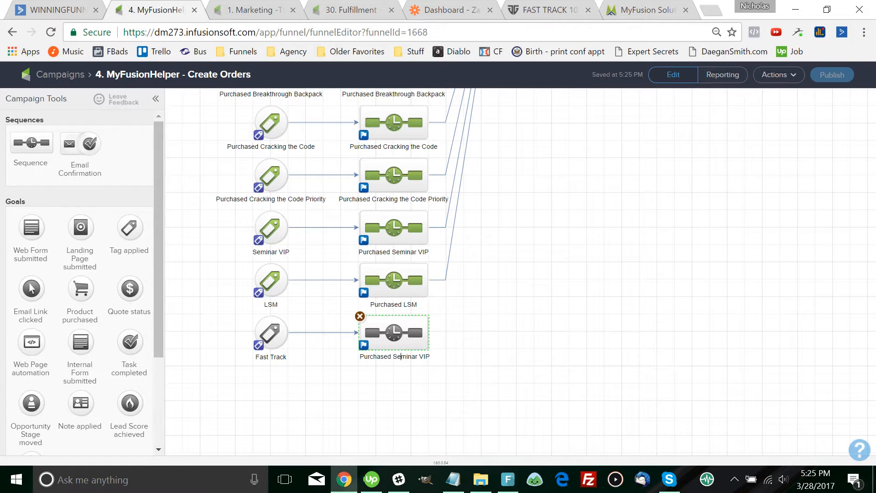
pyautogui.moveTo(394, 356); pyautogui.dragTo(431, 356)
pyautogui.write('Fast Track')
pyautogui.press('Return')
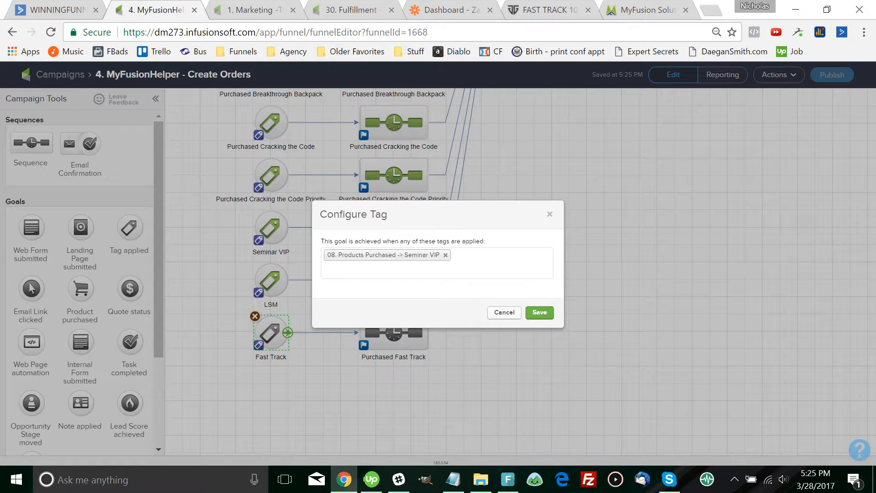
# Change the Fast Track goal's tag from Seminar VIP to 08. Products Purchased -> Fast Track and save
pyautogui.press('Escape')
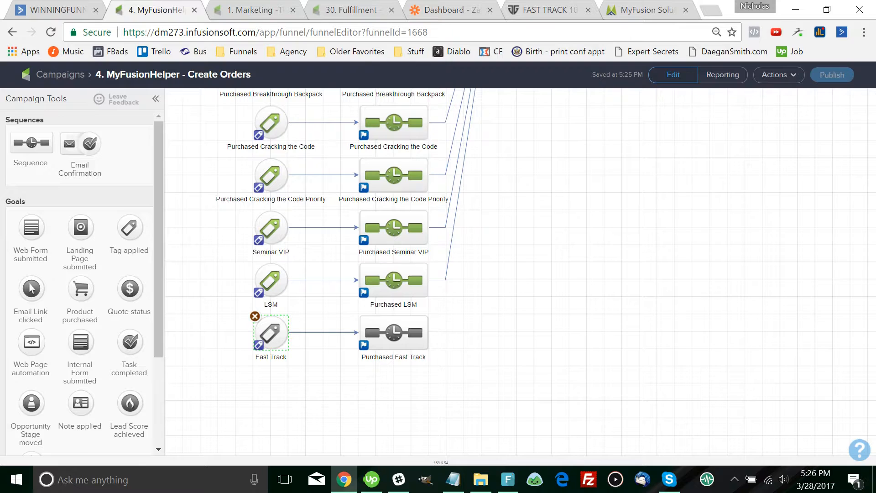
pyautogui.scroll(5, 384, 274)
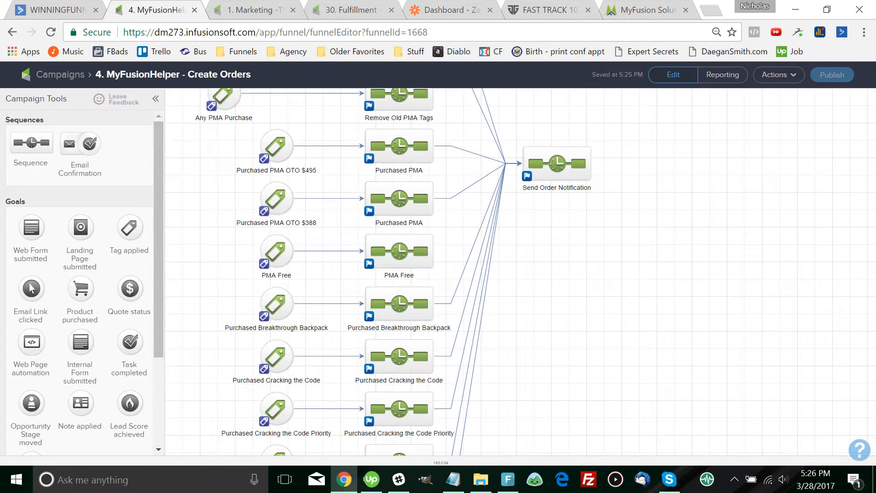
pyautogui.scroll(-4, 384, 274)
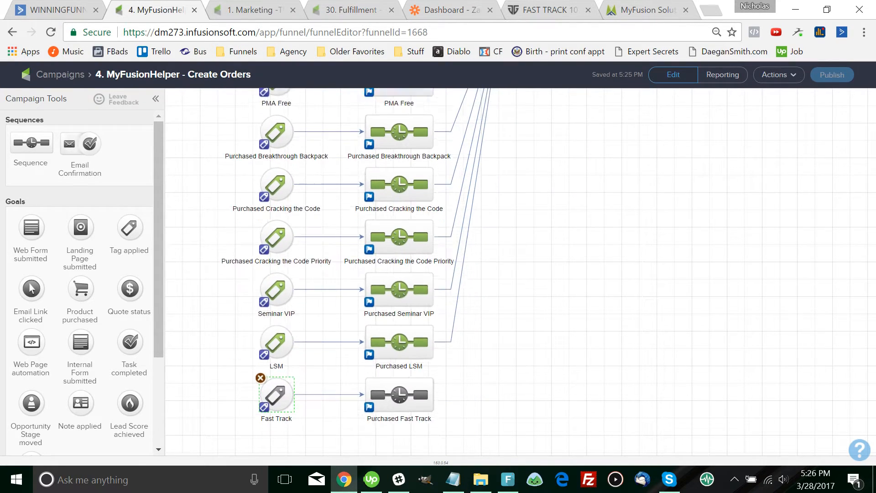
pyautogui.moveTo(547, 274); pyautogui.dragTo(545, 257)
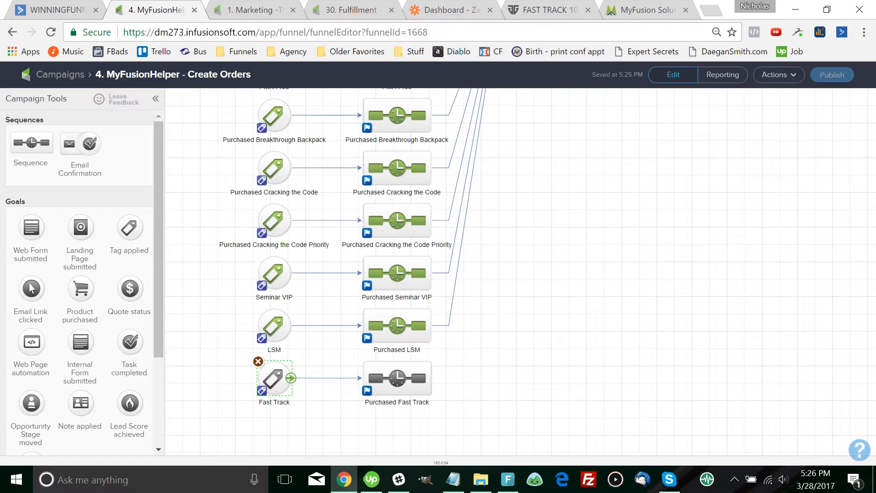
pyautogui.doubleClick(274, 379)
pyautogui.click(328, 271)
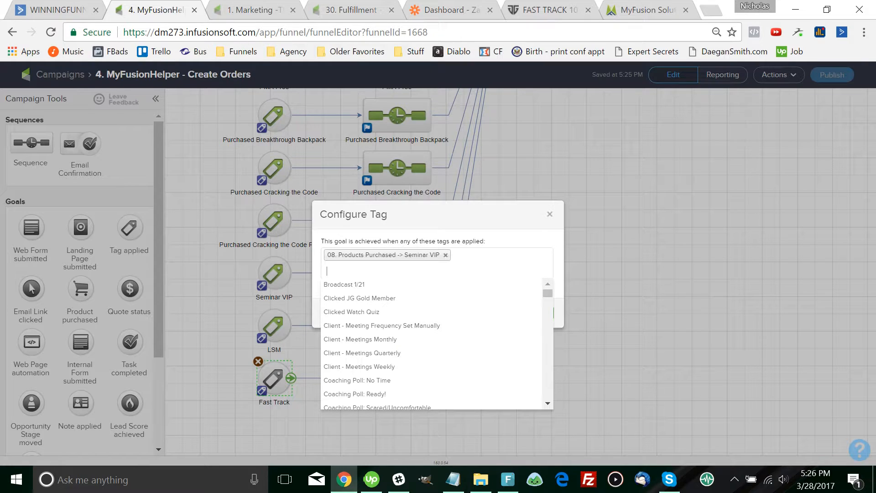
pyautogui.write('fast')
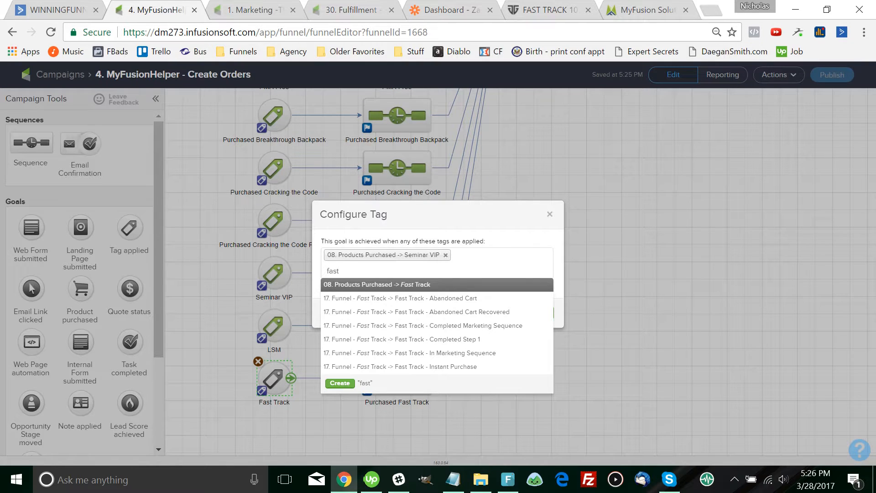
pyautogui.press('Down')
pyautogui.press('Up')
pyautogui.press('Return')
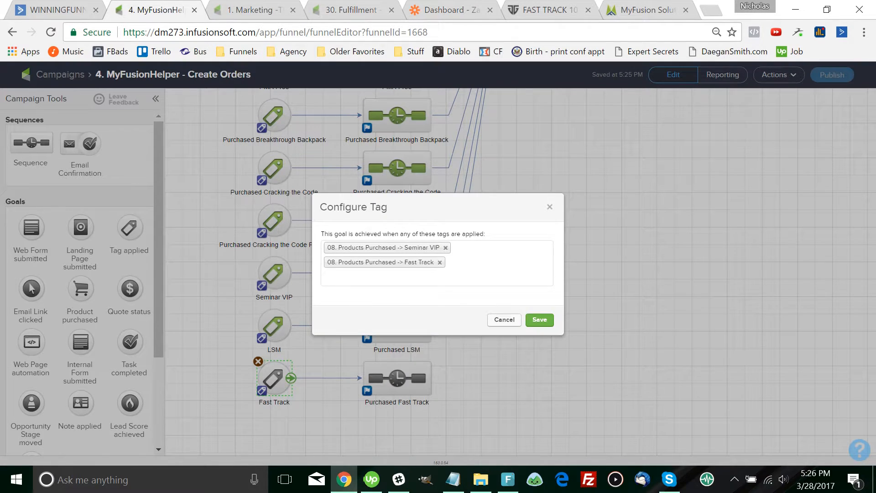
pyautogui.click(446, 247)
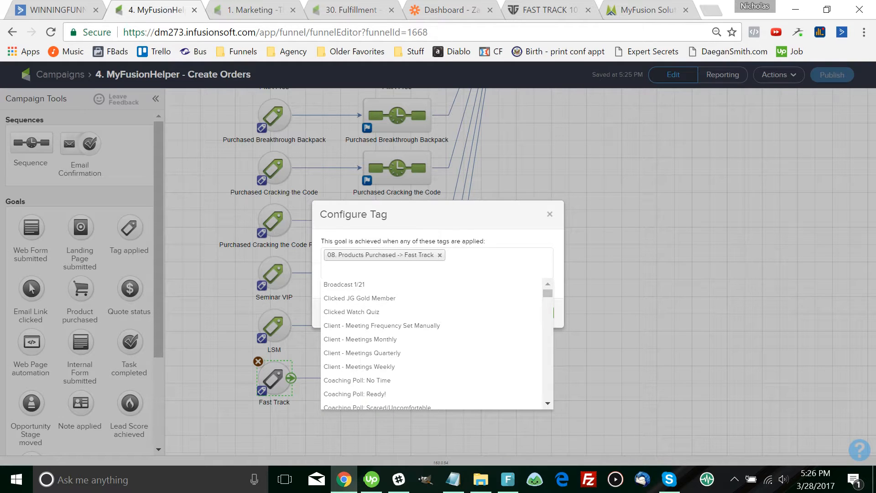
pyautogui.click(406, 241)
pyautogui.click(540, 312)
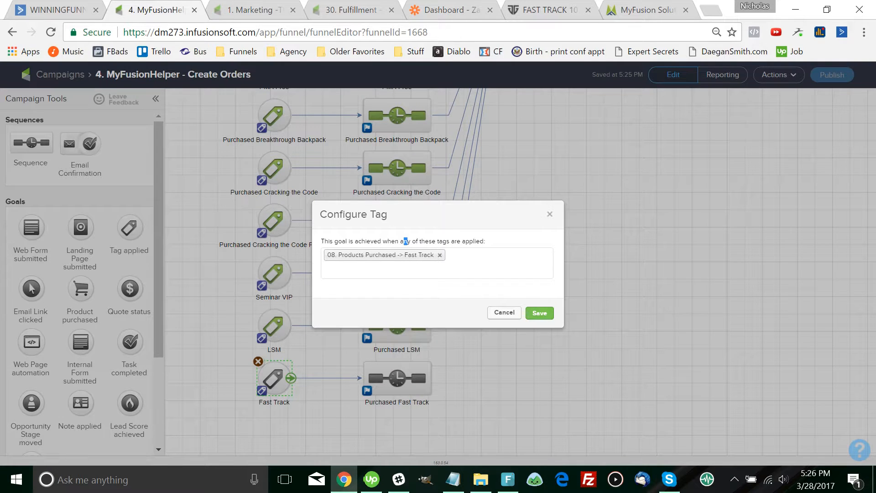
pyautogui.doubleClick(365, 372)
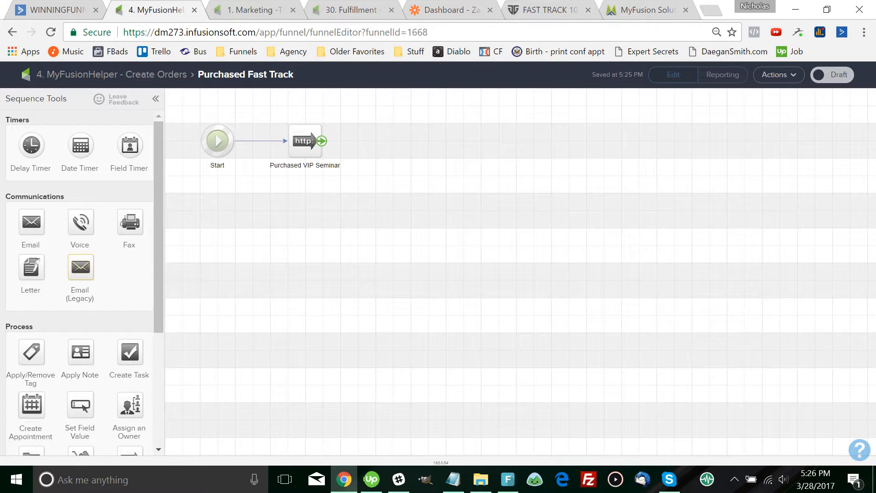
# Rename the HTTP post step from VIP Seminar to Fast Track, review its POST settings, then return to the campaign
pyautogui.click(305, 141)
pyautogui.click(305, 164)
pyautogui.click(305, 164)
pyautogui.moveTo(305, 165); pyautogui.dragTo(341, 165)
pyautogui.write('Fast Track')
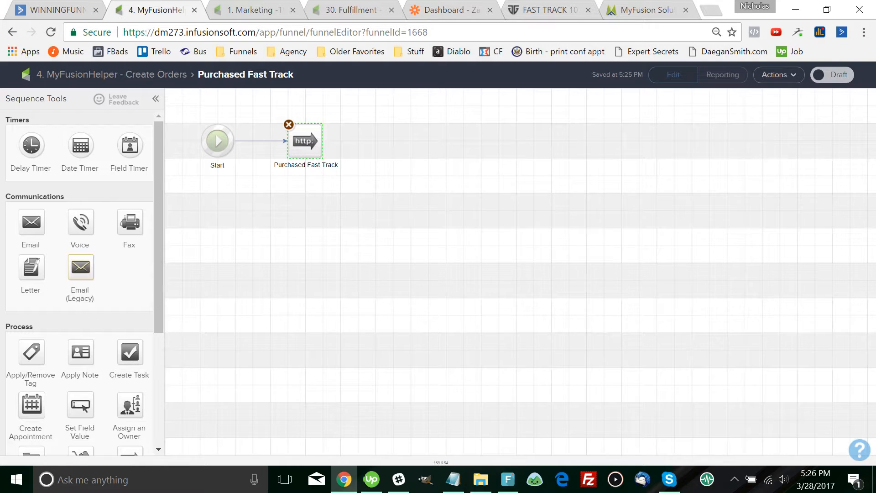
pyautogui.press('Return')
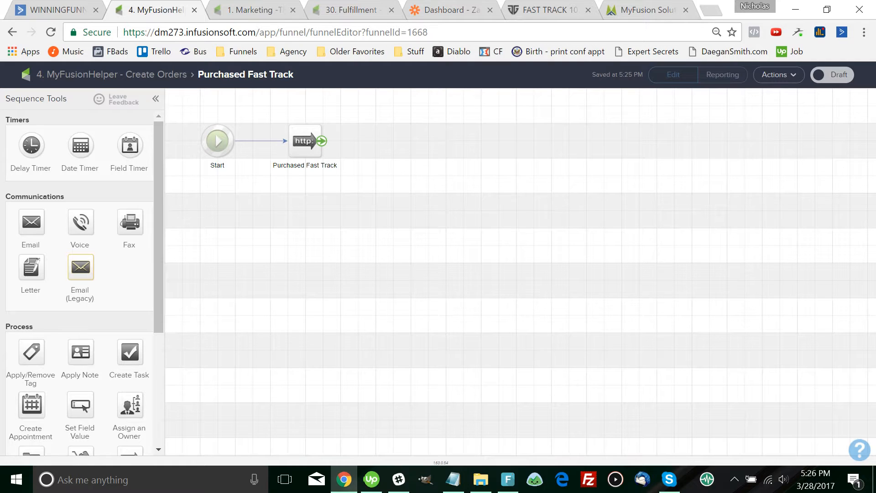
pyautogui.doubleClick(305, 141)
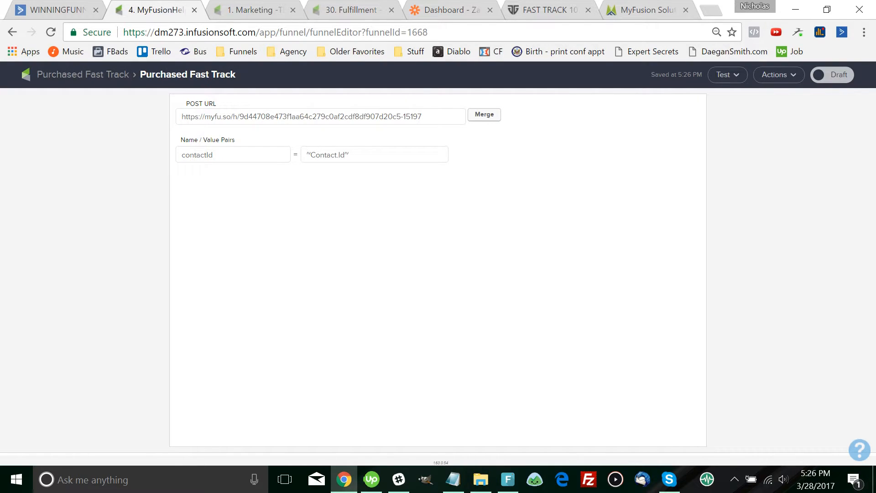
pyautogui.click(83, 74)
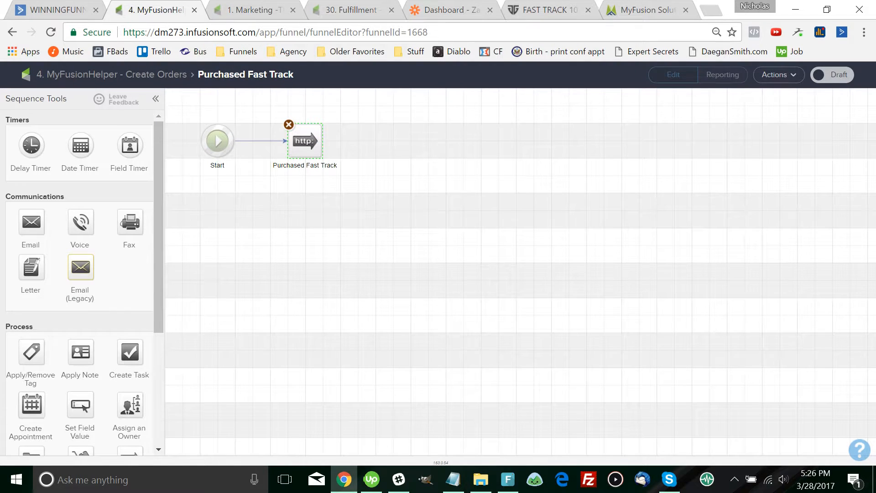
pyautogui.click(111, 74)
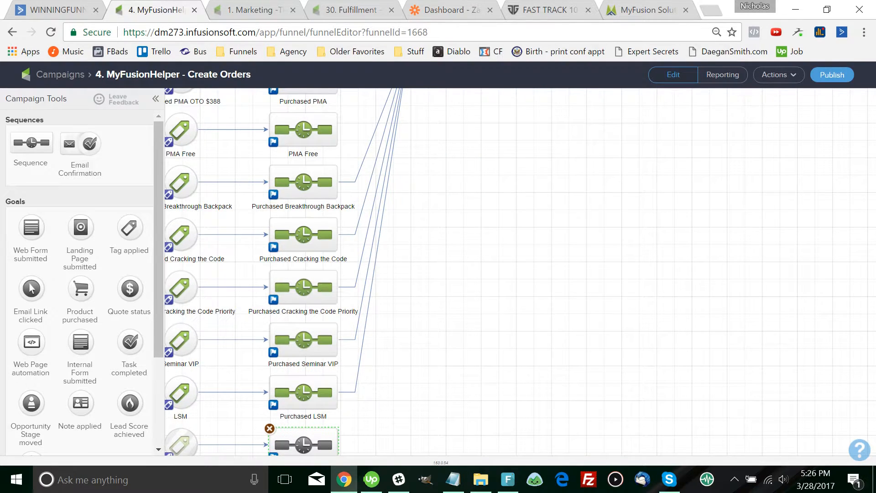
# Connect Purchased Fast Track to Send Order Notification and check its Test Order Notification HTTP post
pyautogui.hotkey('ctrl', '-')
pyautogui.hotkey('ctrl', '-')
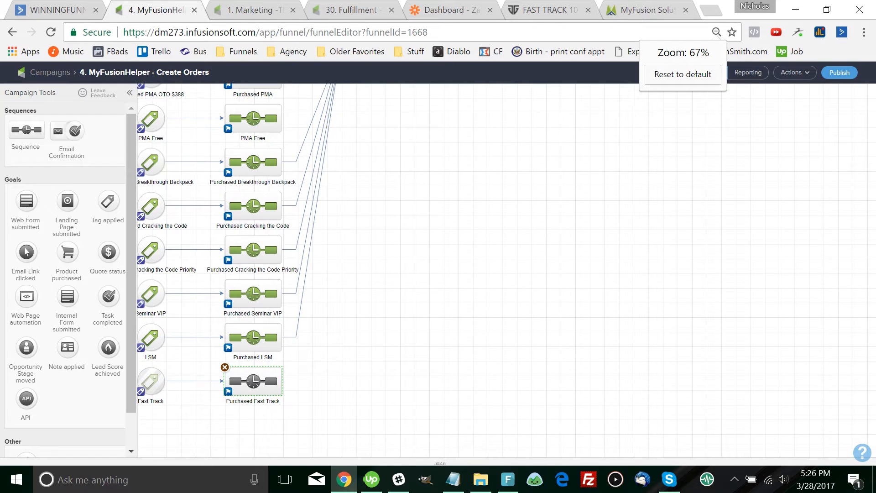
pyautogui.moveTo(289, 443); pyautogui.dragTo(391, 109)
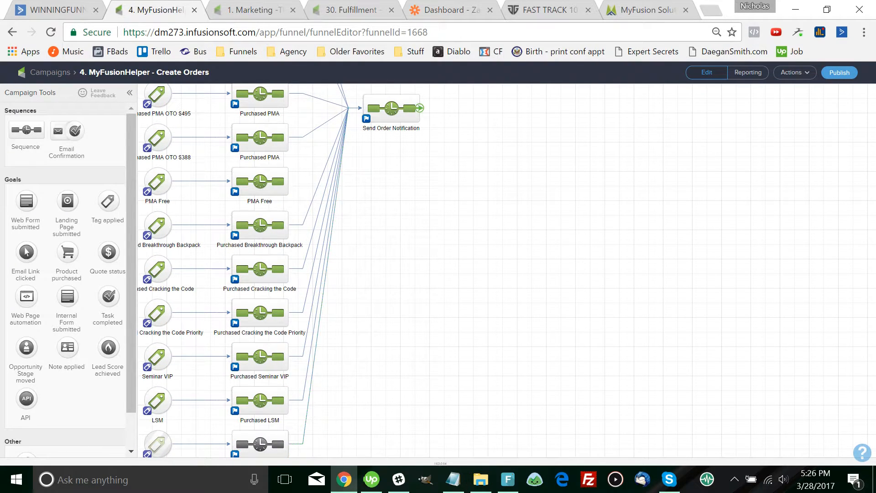
pyautogui.doubleClick(391, 109)
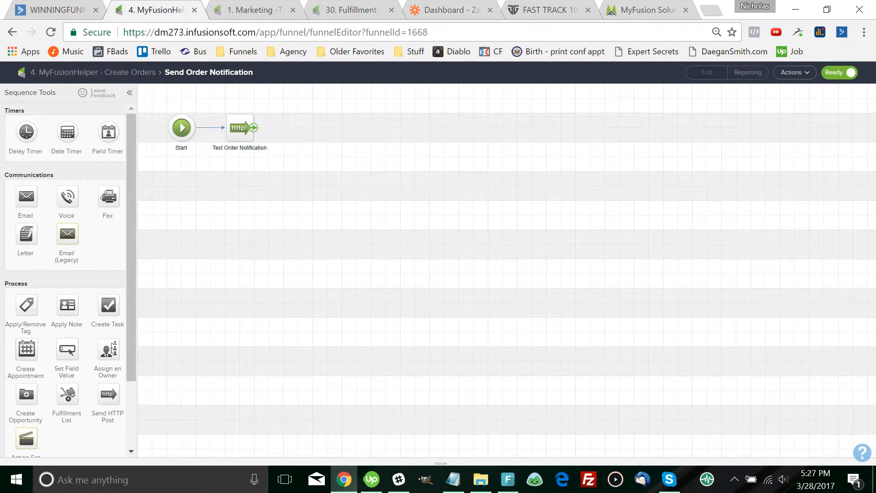
pyautogui.doubleClick(240, 127)
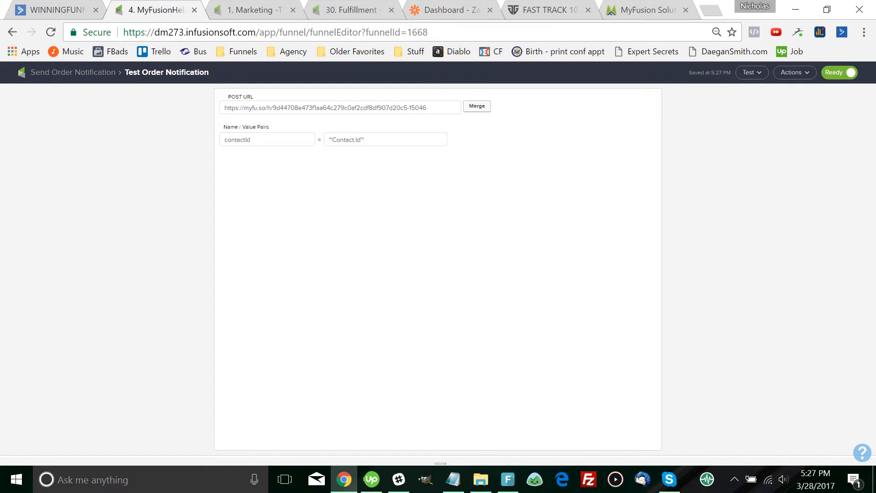
pyautogui.click(73, 72)
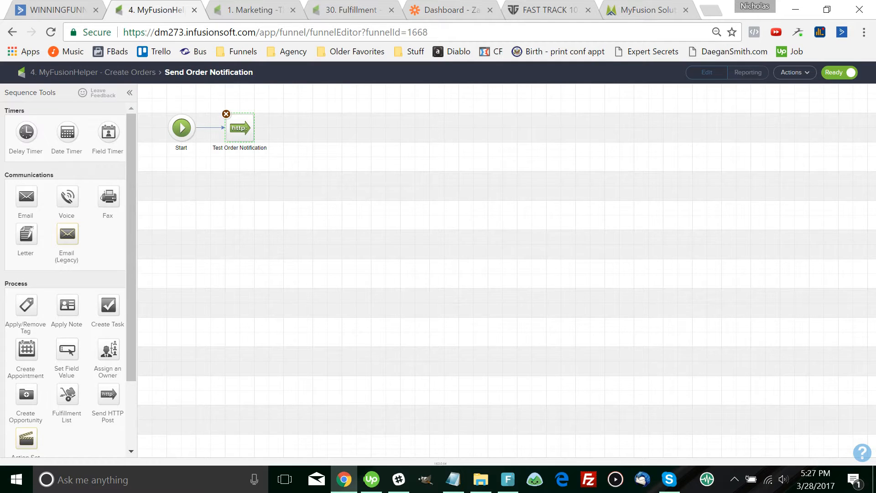
pyautogui.click(73, 73)
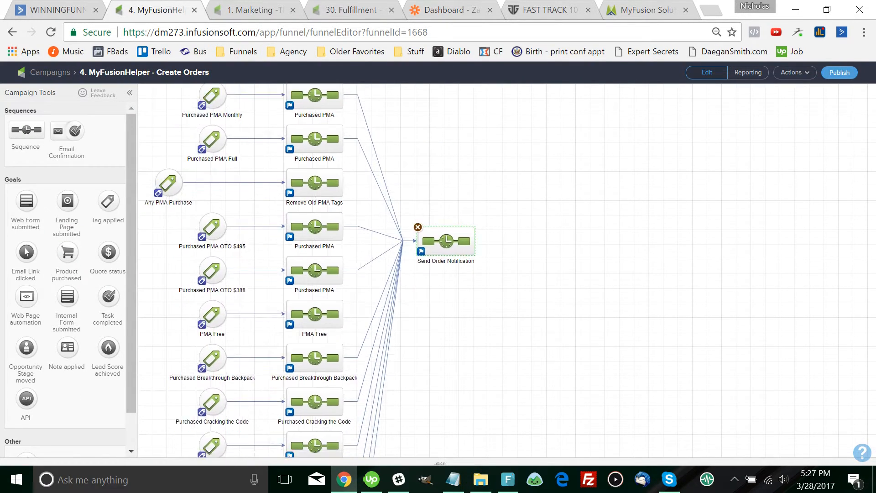
# Compare the Purchased Fast Track sequence's HTTP post, then return to the campaigns list
pyautogui.scroll(-3, 328, 269)
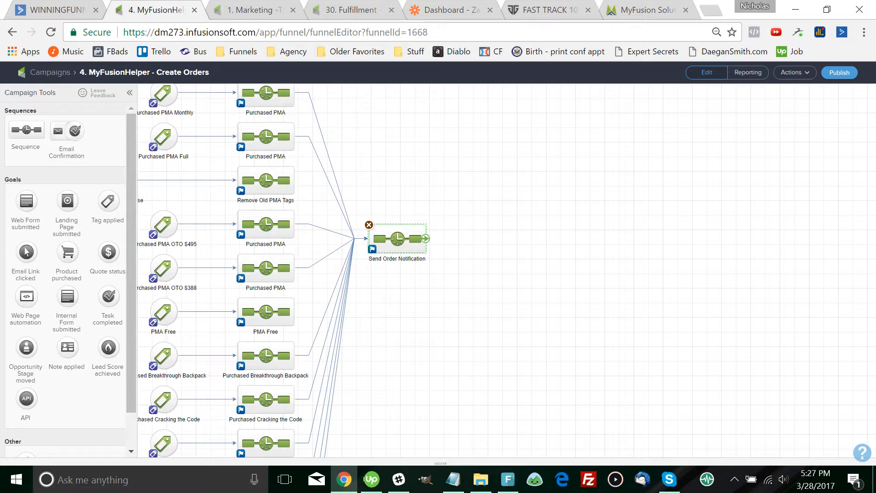
pyautogui.moveTo(397, 311); pyautogui.dragTo(451, 131)
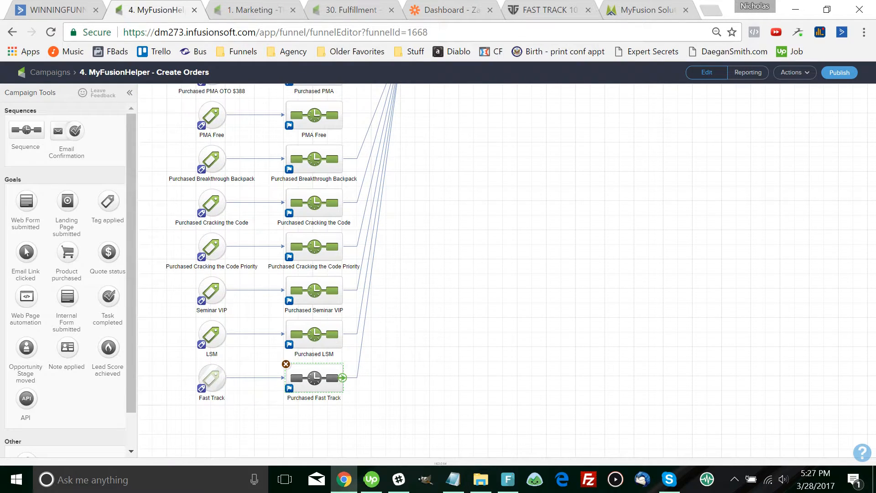
pyautogui.doubleClick(314, 377)
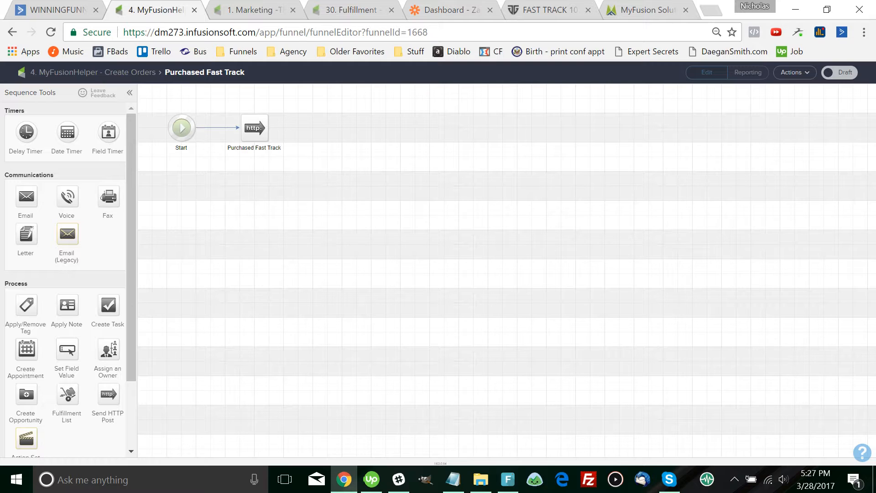
pyautogui.click(93, 72)
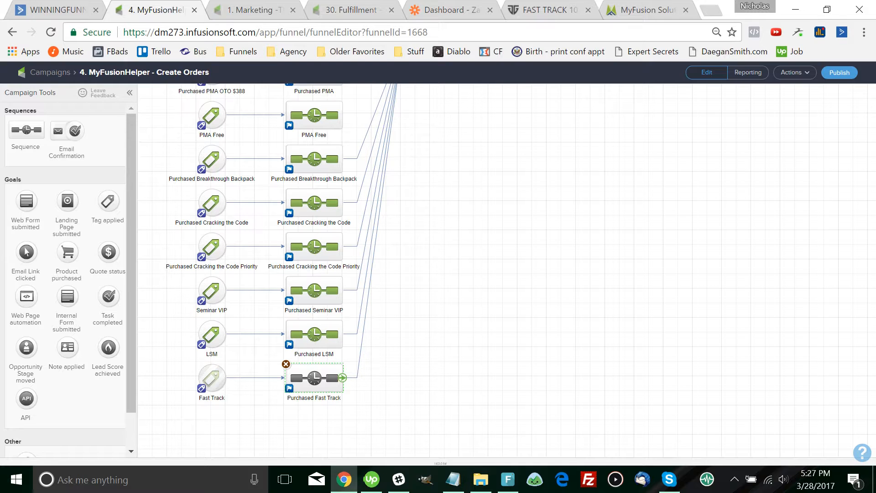
pyautogui.doubleClick(314, 378)
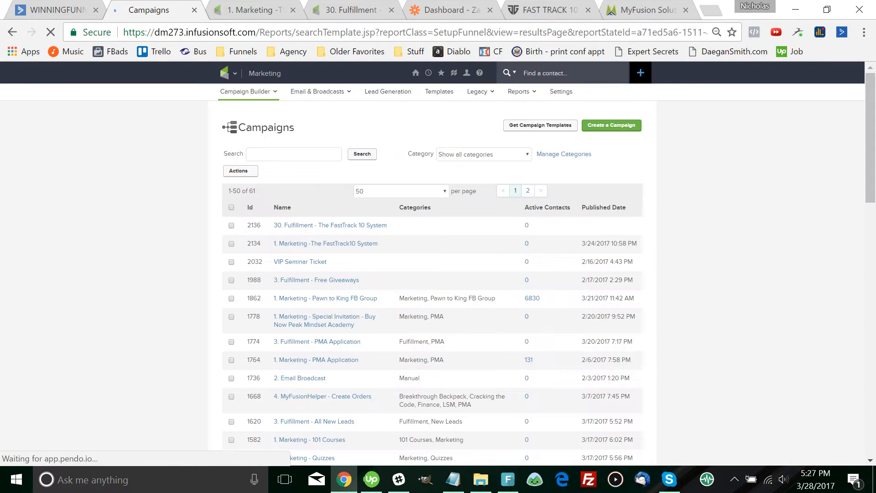
# Publish the 1. Marketing - The FastTrack10 System campaign through the Campaign Checklist
pyautogui.hotkey('ctrl', 'Tab')
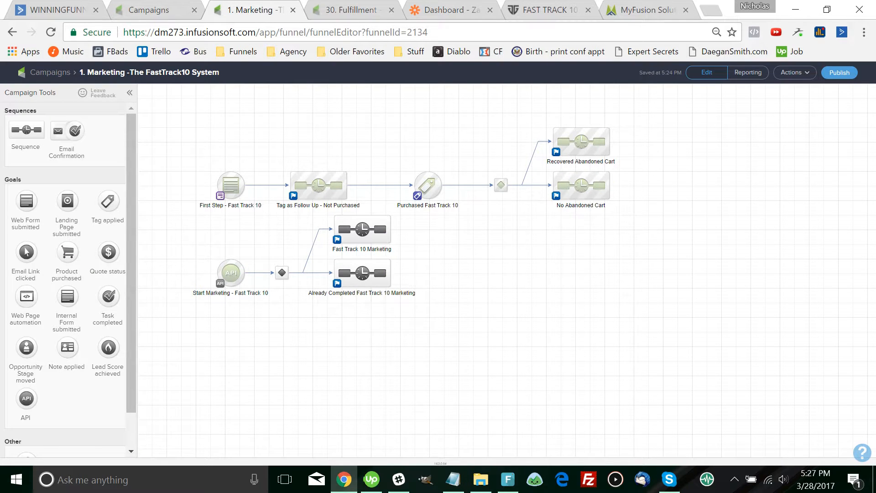
pyautogui.scroll(-2, 507, 269)
pyautogui.moveTo(456, 238); pyautogui.dragTo(444, 327)
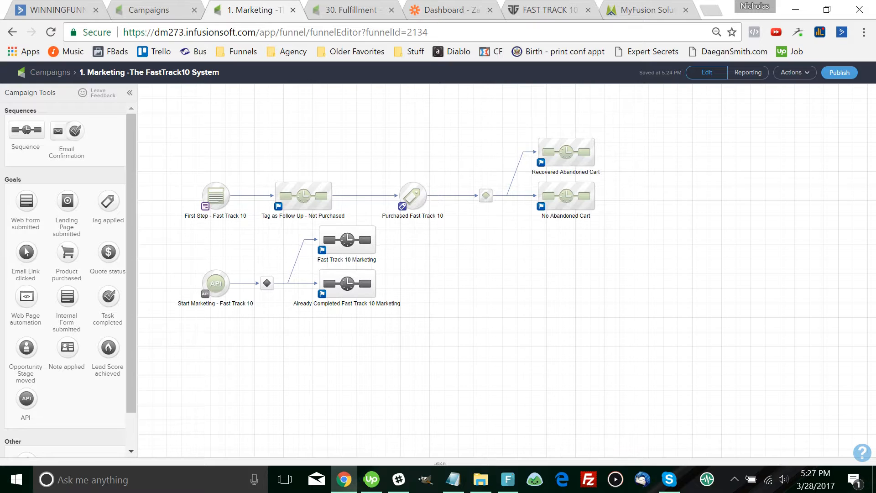
pyautogui.moveTo(456, 256); pyautogui.dragTo(472, 266)
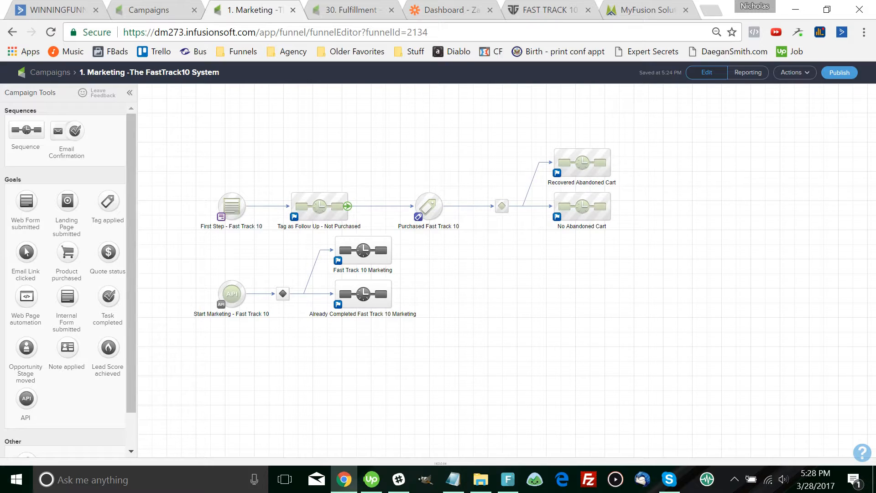
pyautogui.click(840, 72)
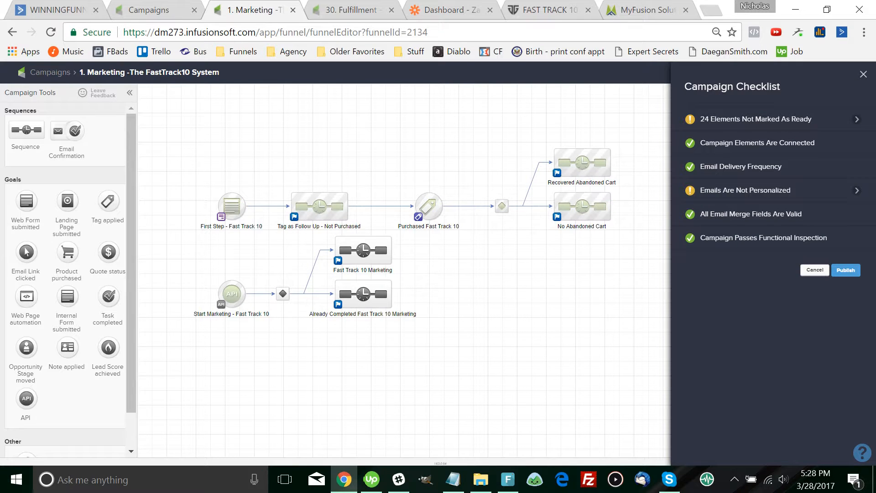
pyautogui.click(845, 270)
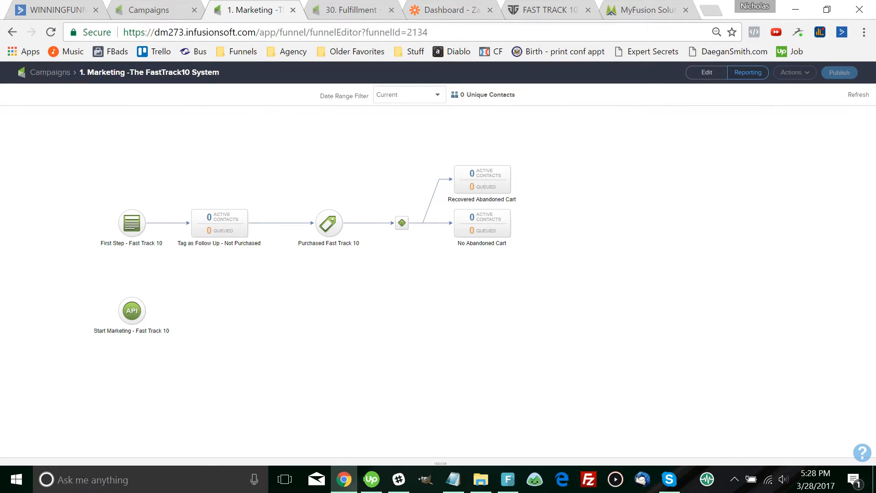
pyautogui.hotkey('ctrl', 'Tab')
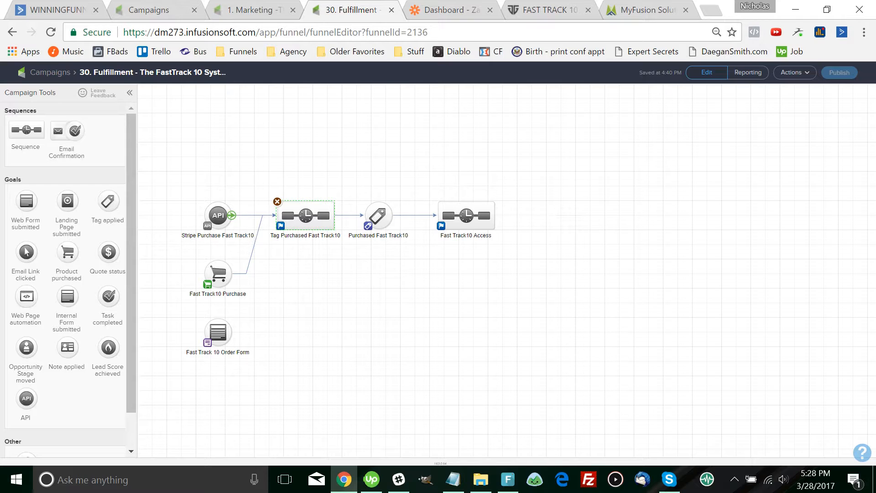
# Replace the Stripe purchase goal with a Tag applied goal using the 08. Products Purchased -> Fast Track tag
pyautogui.click(218, 215)
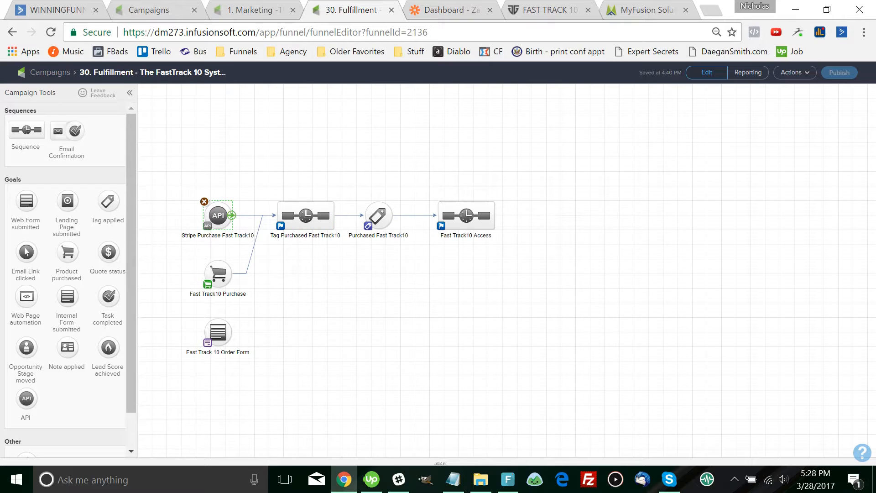
pyautogui.click(204, 201)
pyautogui.click(493, 111)
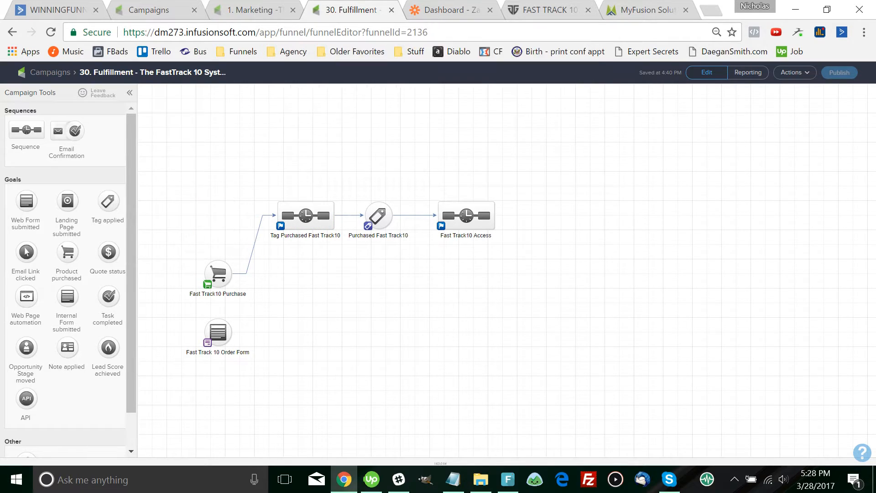
pyautogui.moveTo(107, 201); pyautogui.dragTo(276, 214)
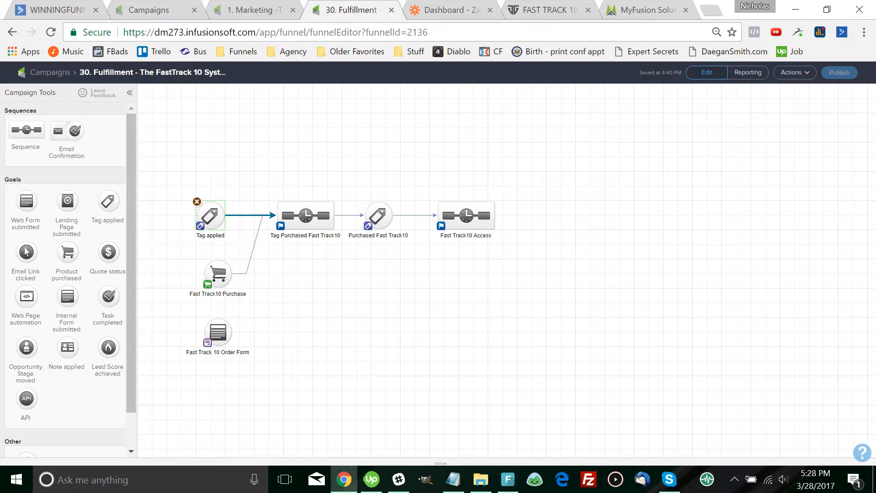
pyautogui.doubleClick(210, 216)
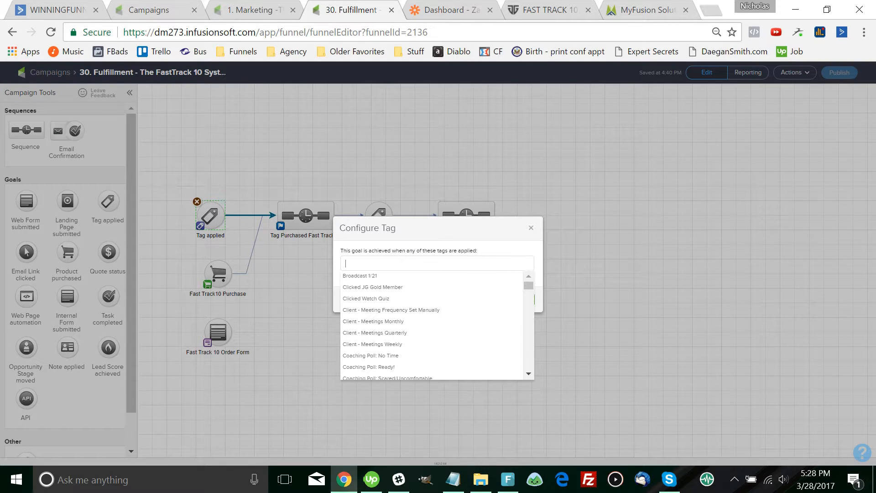
pyautogui.write('fast')
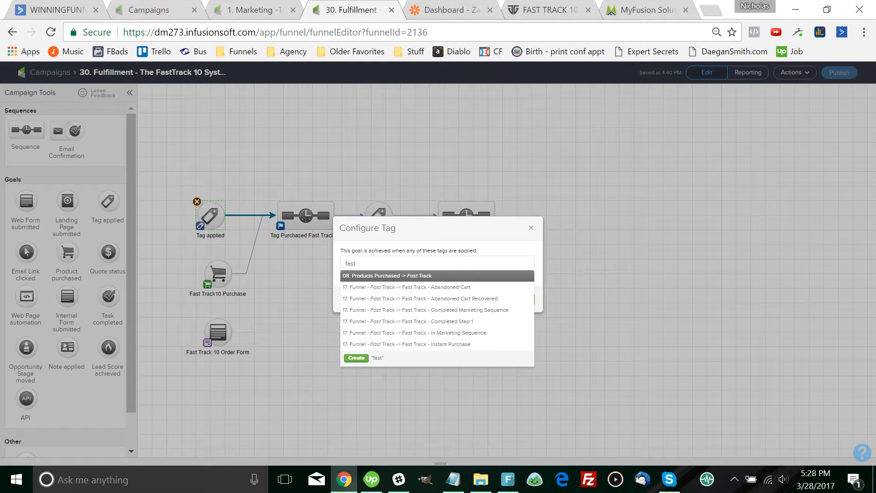
pyautogui.press('Return')
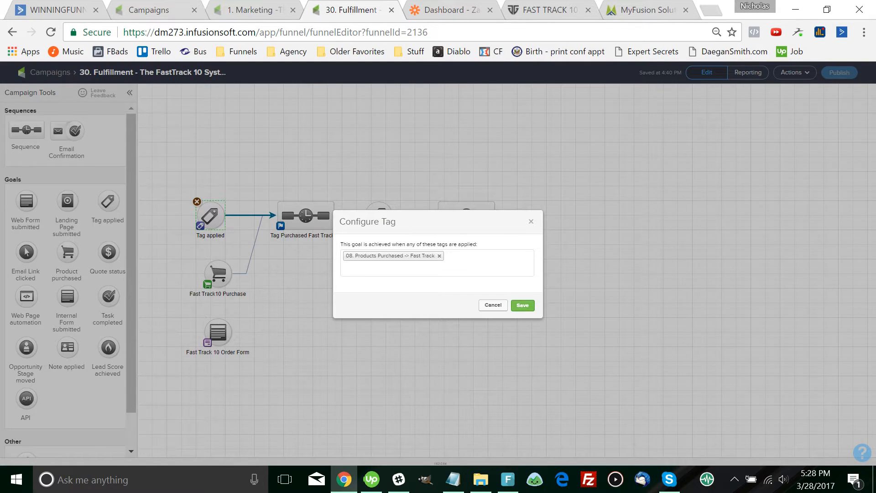
pyautogui.click(523, 305)
# Delete the Fast Track10 Purchase goal and move the order form goal up under the new goal
pyautogui.click(218, 273)
pyautogui.press('Delete')
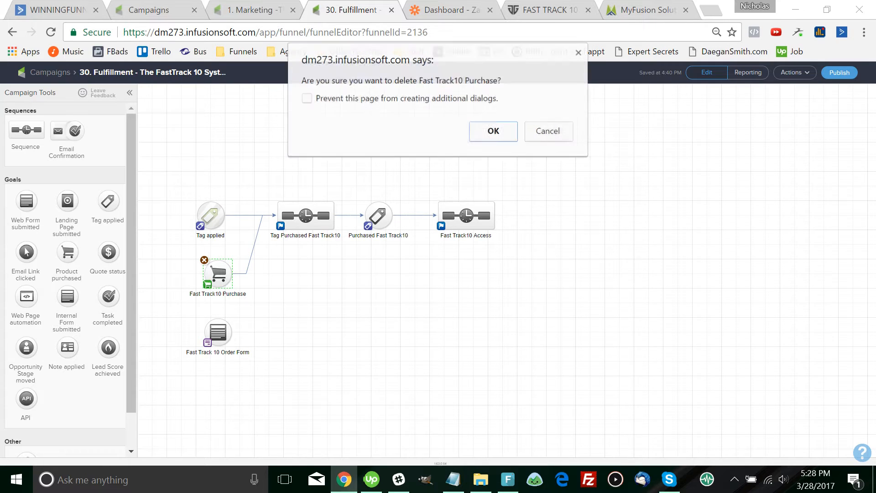
pyautogui.press('Return')
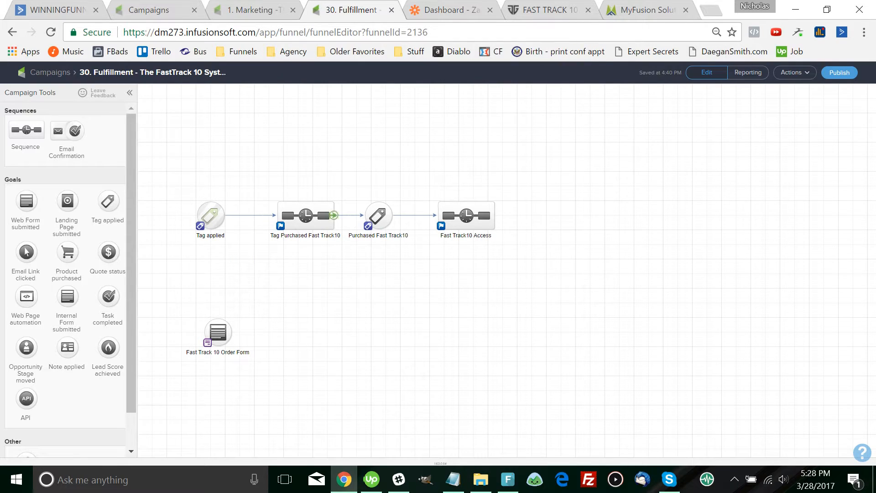
pyautogui.click(218, 333)
pyautogui.moveTo(218, 332); pyautogui.dragTo(210, 288)
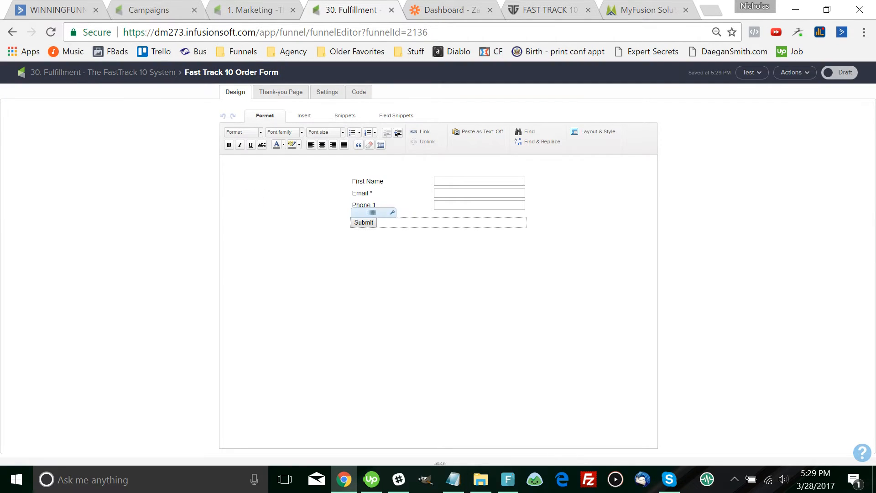
# Check the ClickFunnels order page, then set the Fast Track 10 Order Form to Ready
pyautogui.click(548, 10)
pyautogui.scroll(-1, 438, 265)
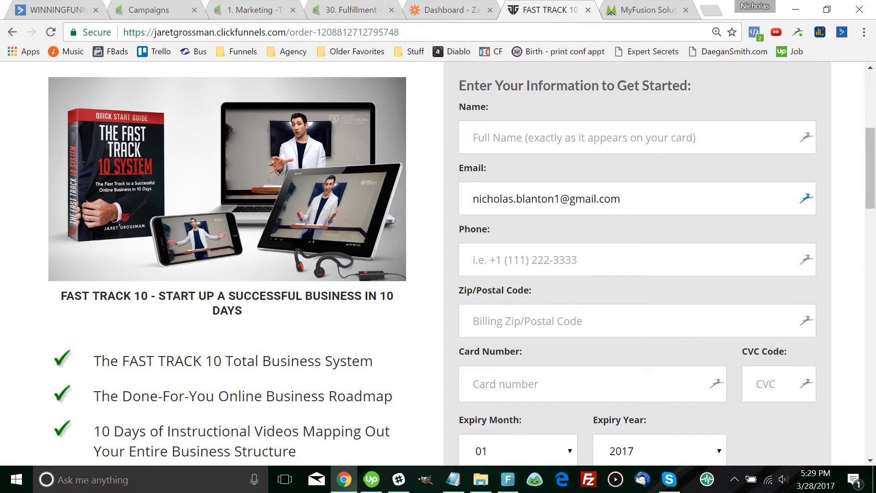
pyautogui.scroll(-4, 438, 265)
pyautogui.scroll(4, 438, 265)
pyautogui.click(351, 10)
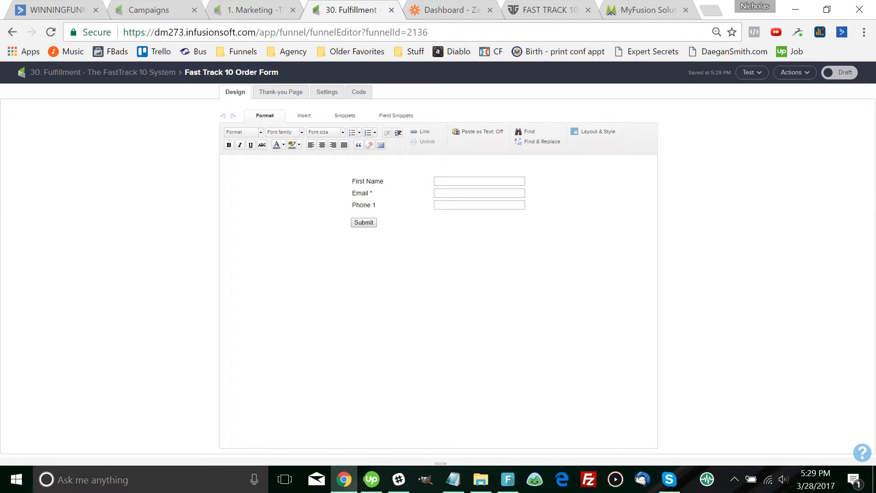
pyautogui.hotkey('ctrl', 'a')
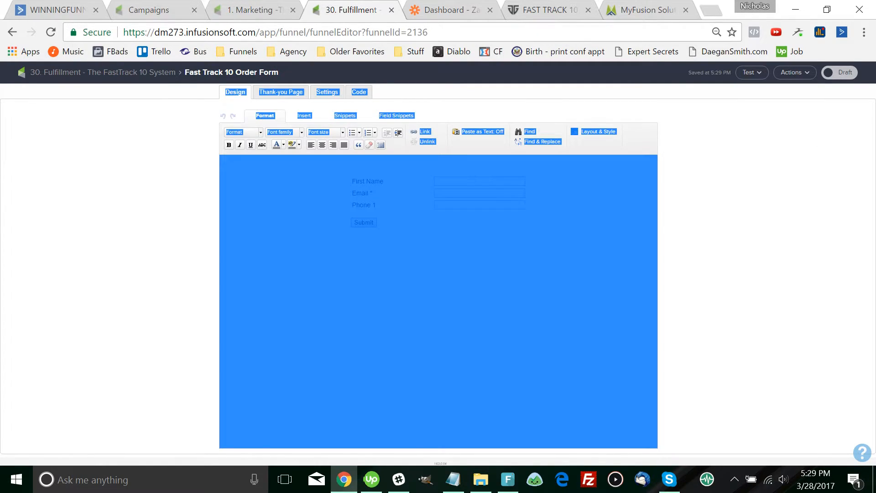
pyautogui.click(839, 72)
# Return to the 30. Fulfillment canvas, comparing it against the ClickFunnels order page
pyautogui.click(103, 73)
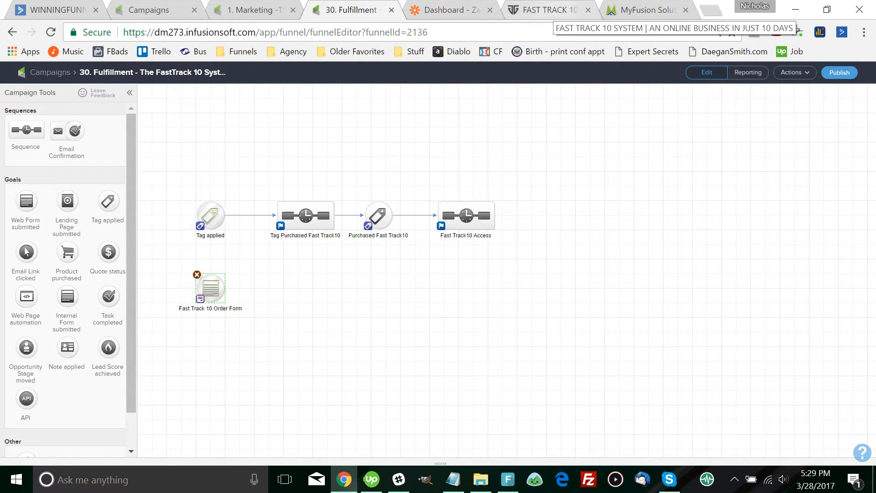
pyautogui.click(550, 11)
pyautogui.click(350, 6)
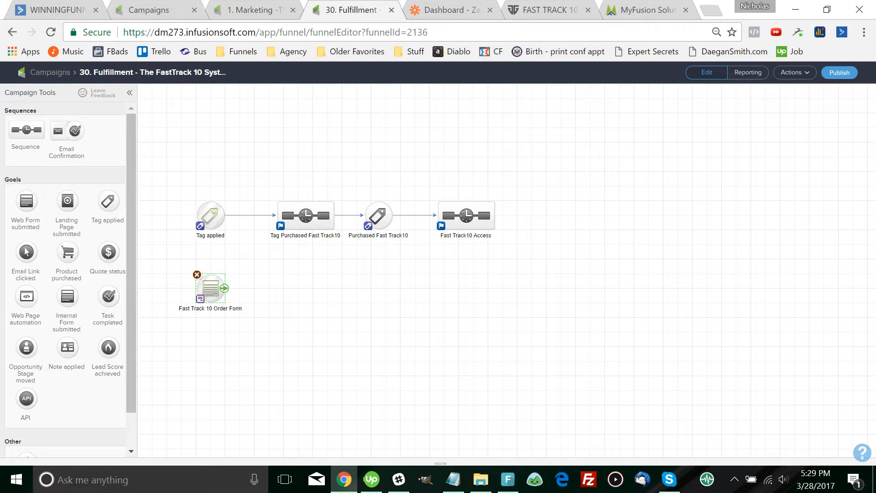
pyautogui.click(550, 10)
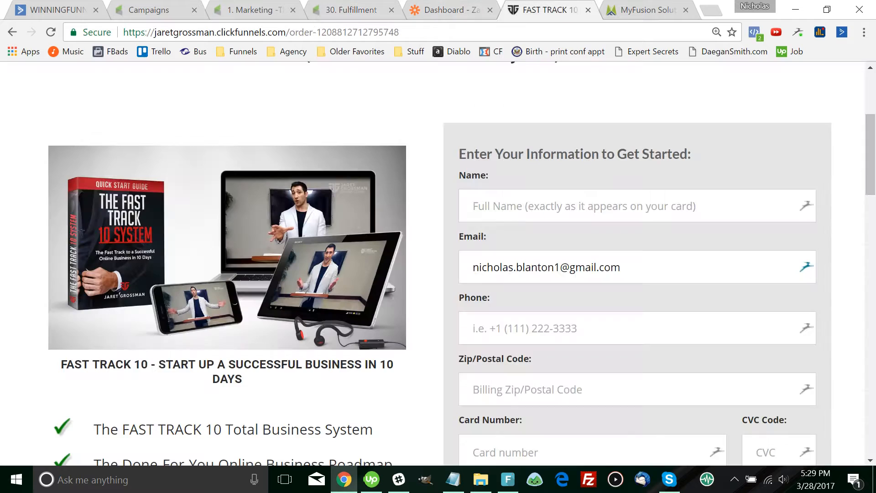
pyautogui.click(350, 9)
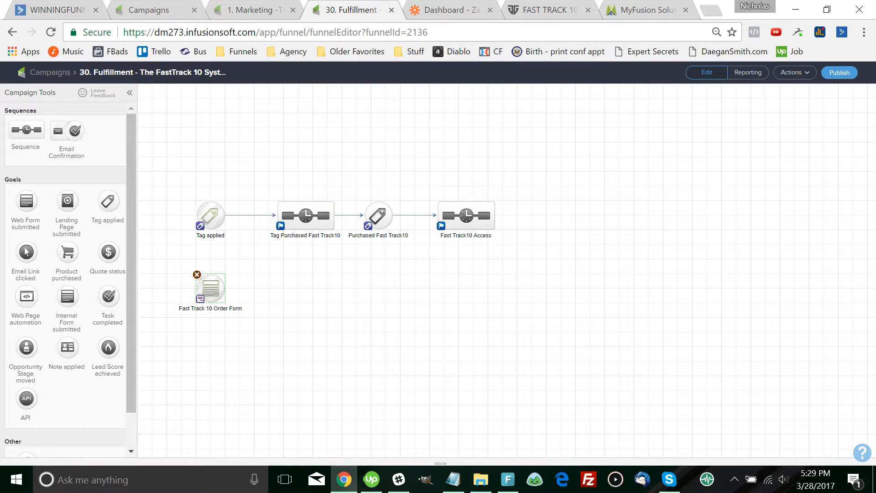
# Rename the Tag applied goal to 'Purchased Fast Track'
pyautogui.click(548, 10)
pyautogui.doubleClick(211, 236)
pyautogui.write('Purchased Fast Track')
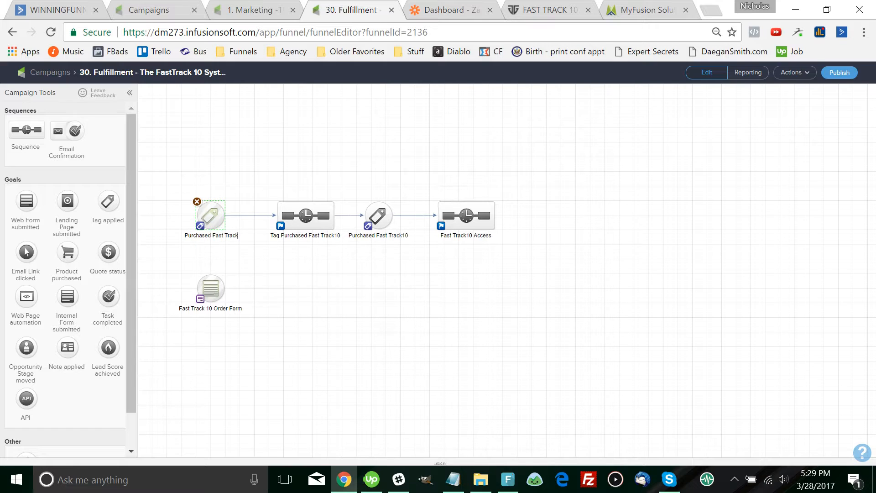
pyautogui.press('Return')
# Delete the Apply 1 tag step from Tag Purchased Fast Track10 and mark the sequence Ready
pyautogui.doubleClick(305, 215)
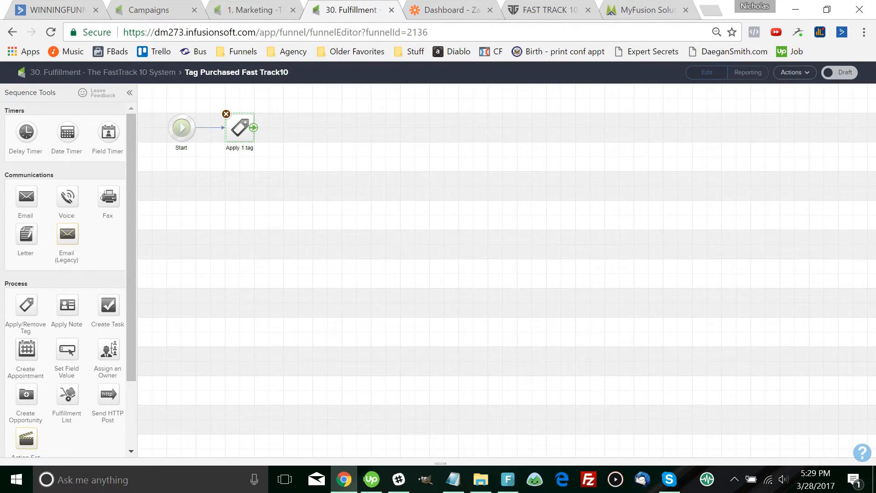
pyautogui.doubleClick(239, 128)
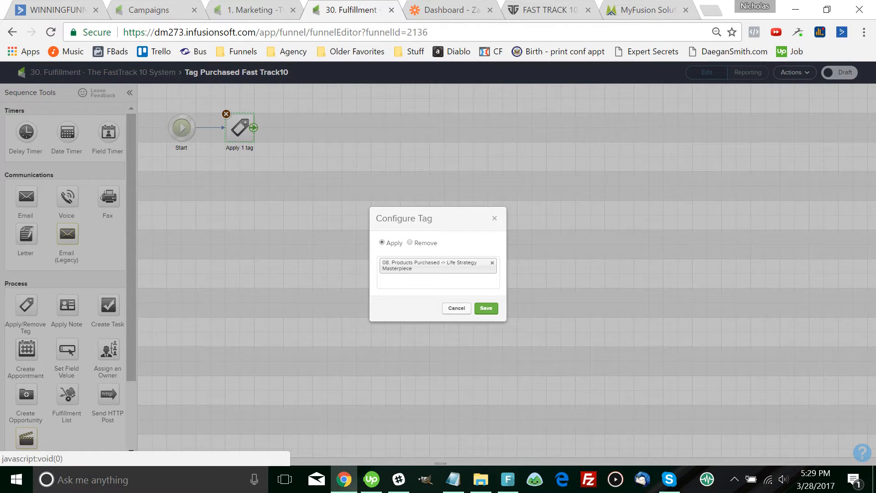
pyautogui.click(492, 263)
pyautogui.press('Escape')
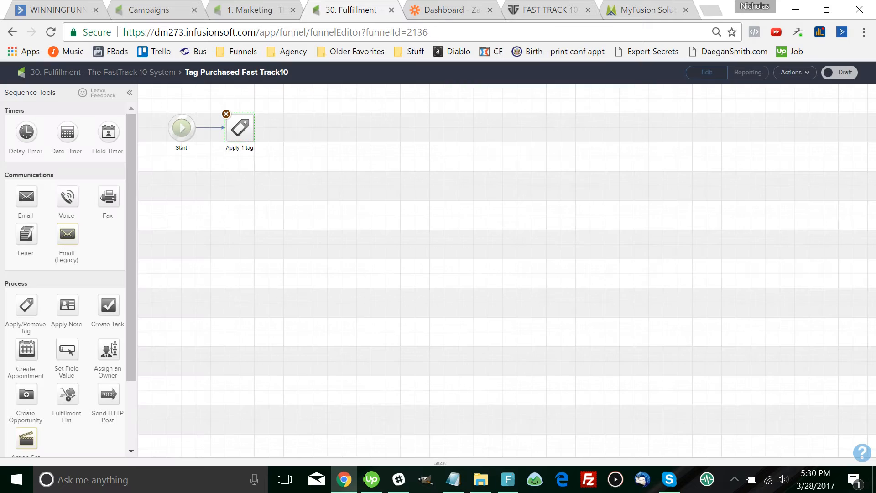
pyautogui.press('Delete')
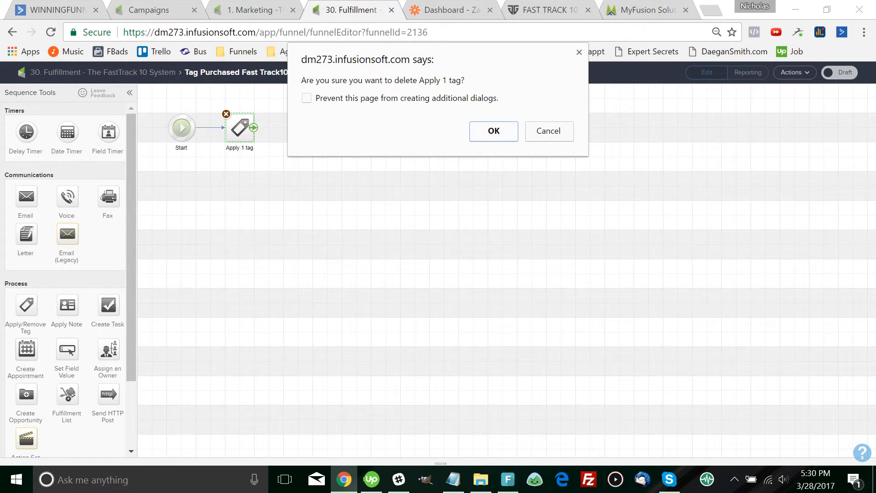
pyautogui.press('Return')
pyautogui.click(839, 72)
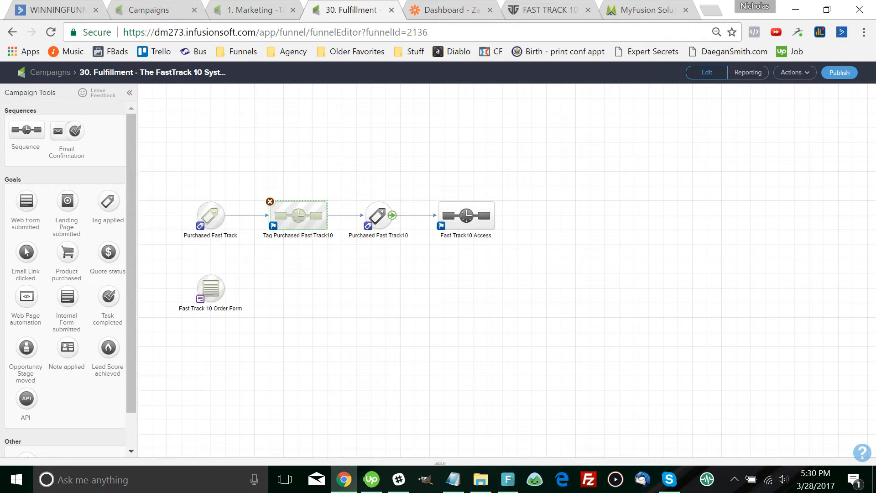
pyautogui.click(378, 215)
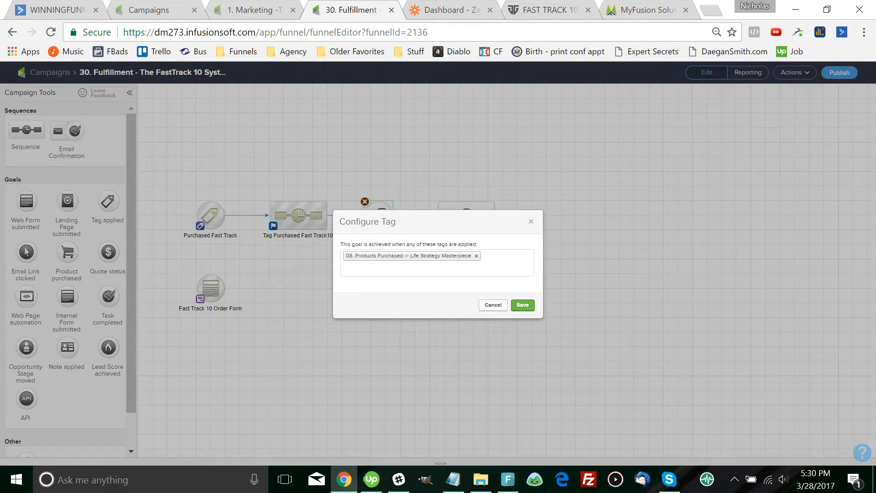
pyautogui.press('Escape')
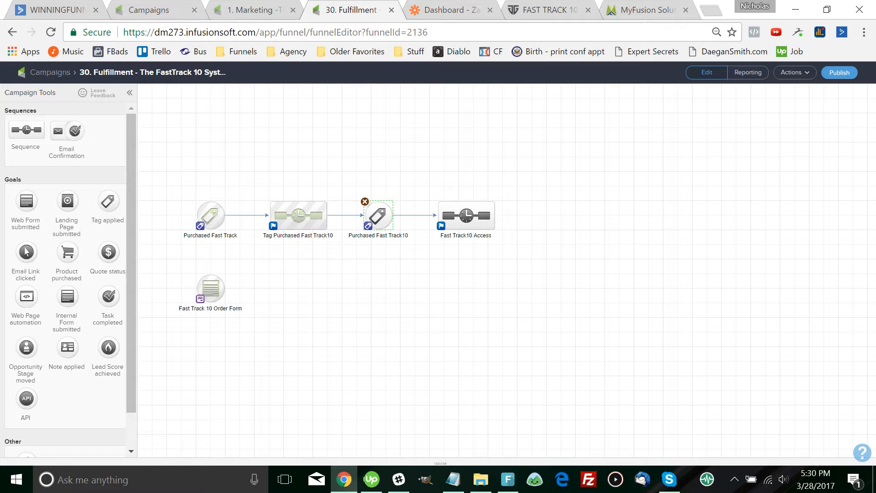
# Delete the Tag Purchased Fast Track10 sequence and its goal, then shift Fast Track10 Access left
pyautogui.moveTo(406, 263); pyautogui.dragTo(262, 176)
pyautogui.press('Delete')
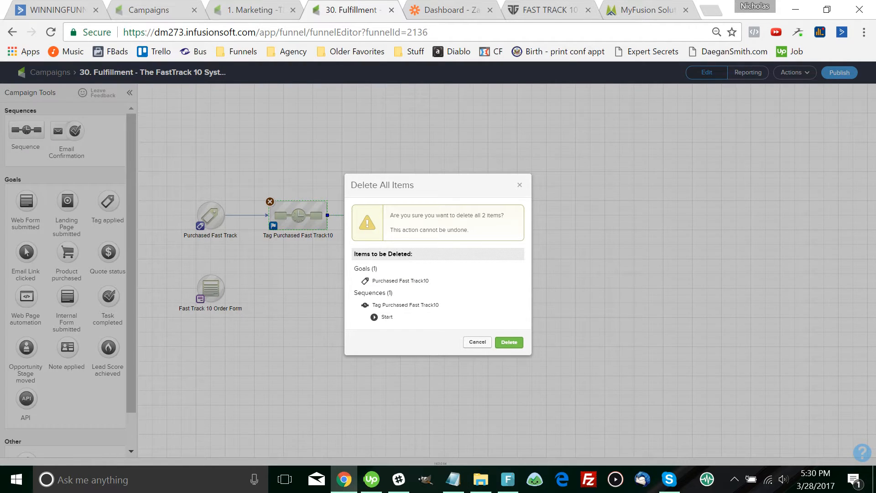
pyautogui.click(509, 341)
pyautogui.moveTo(466, 215); pyautogui.dragTo(284, 215)
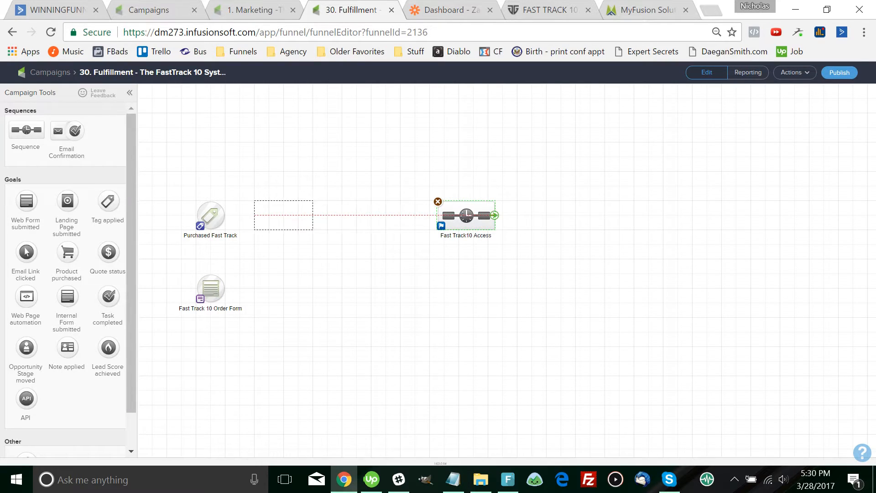
pyautogui.doubleClick(283, 215)
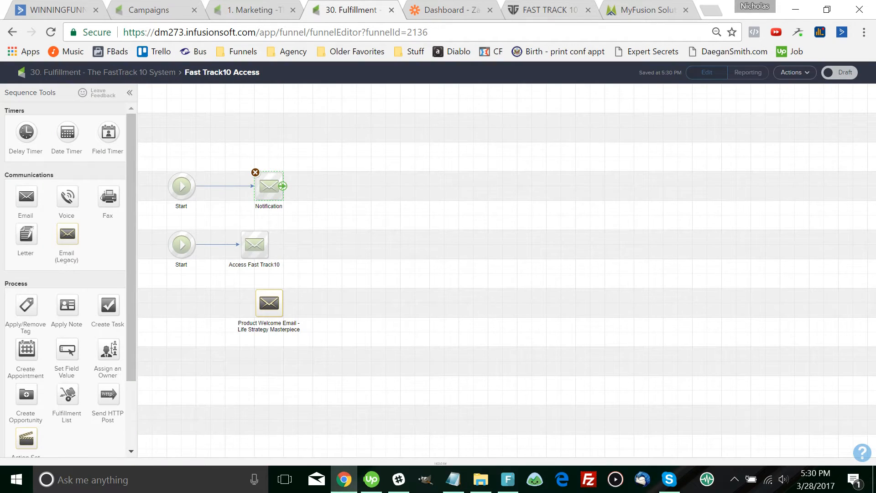
# Review the Notification email, then clear the leftover Notification and Product Welcome Email steps
pyautogui.doubleClick(263, 185)
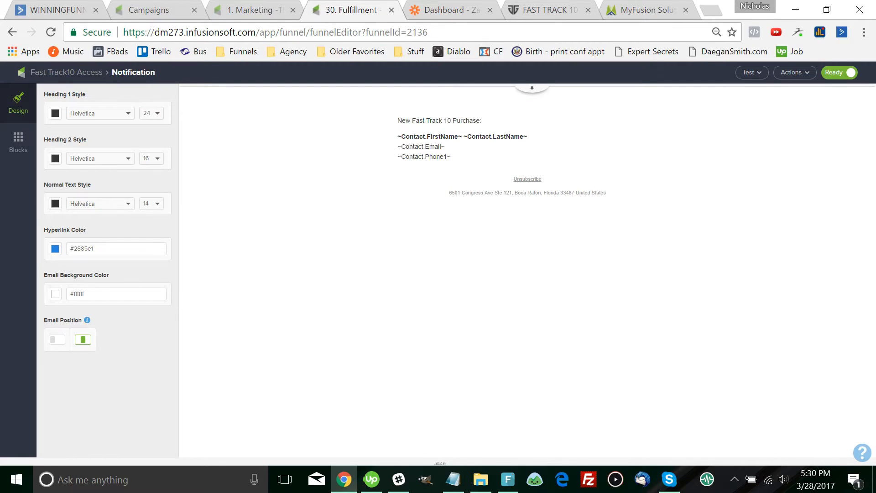
pyautogui.click(66, 72)
pyautogui.moveTo(220, 173); pyautogui.dragTo(158, 161)
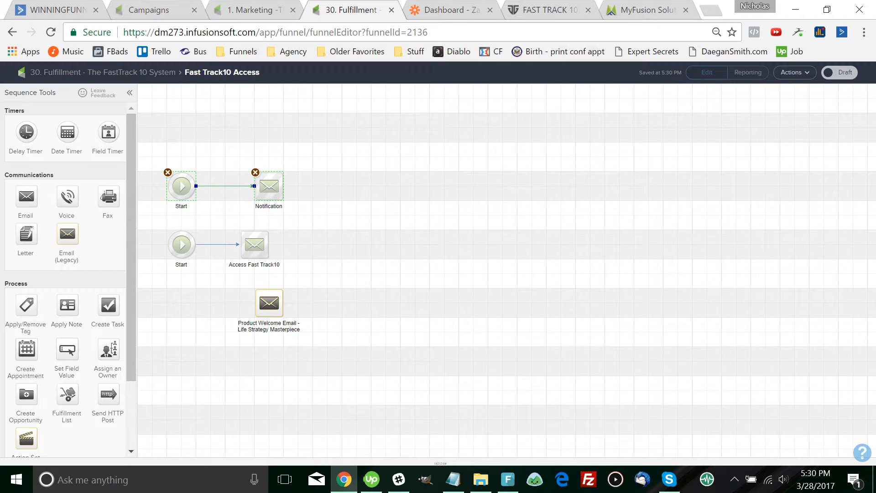
pyautogui.press('Delete')
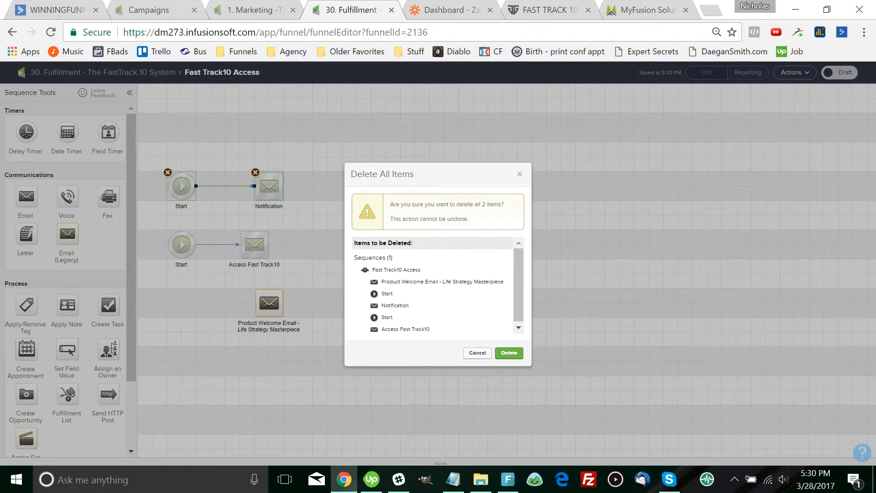
pyautogui.click(508, 353)
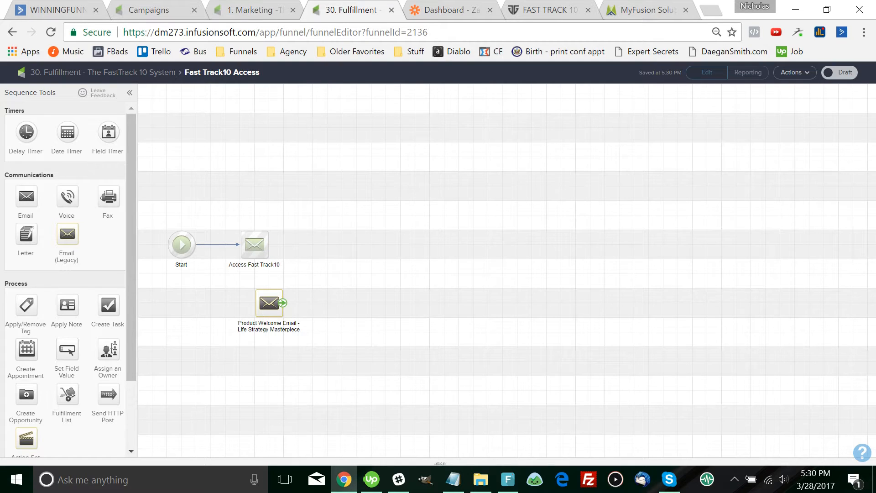
pyautogui.press('Delete')
# Confirm the Product Welcome Email deletion and load the Access Fast Track 10 button's link in a new tab
pyautogui.click(495, 141)
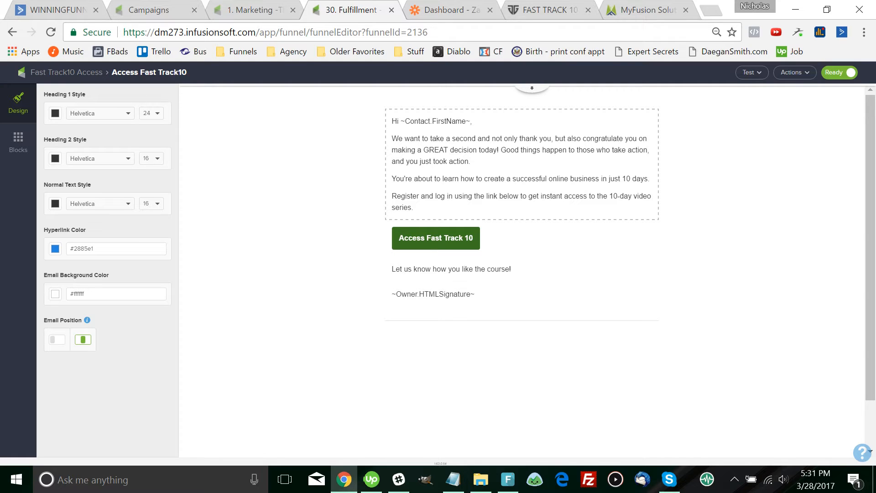
pyautogui.click(436, 238)
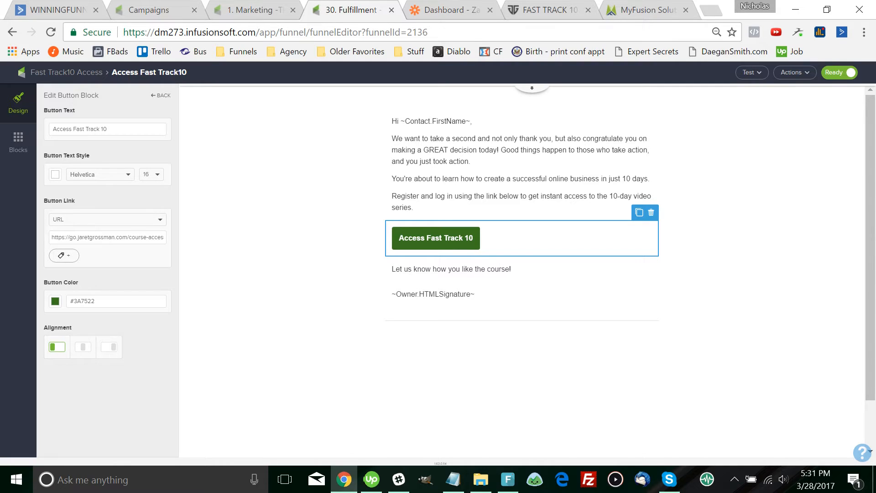
pyautogui.tripleClick(137, 238)
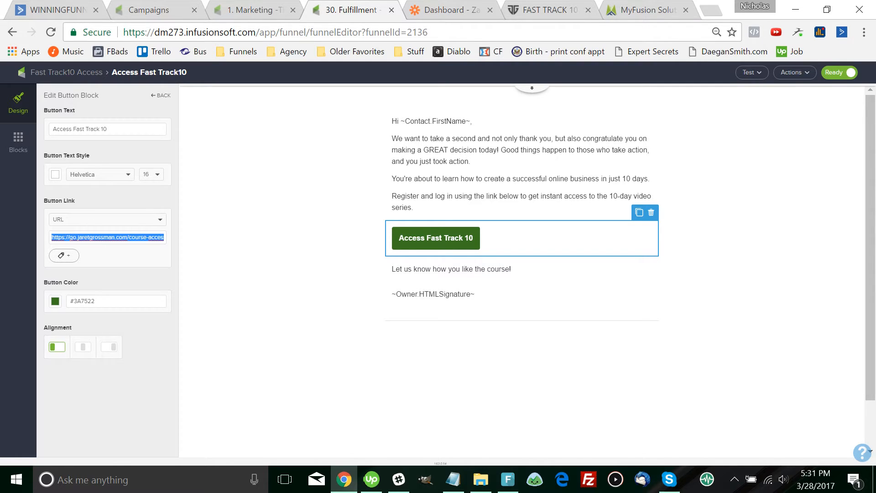
pyautogui.hotkey('ctrl', 'c')
pyautogui.click(710, 11)
pyautogui.hotkey('ctrl', 'v')
pyautogui.press('Return')
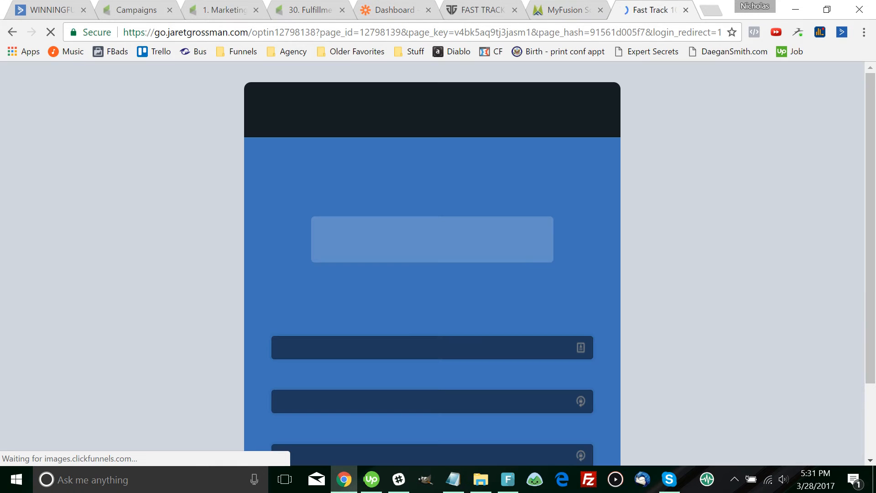
# Scroll through the Fast Track 10 System registration page, then close its tab
pyautogui.scroll(-3, 433, 262)
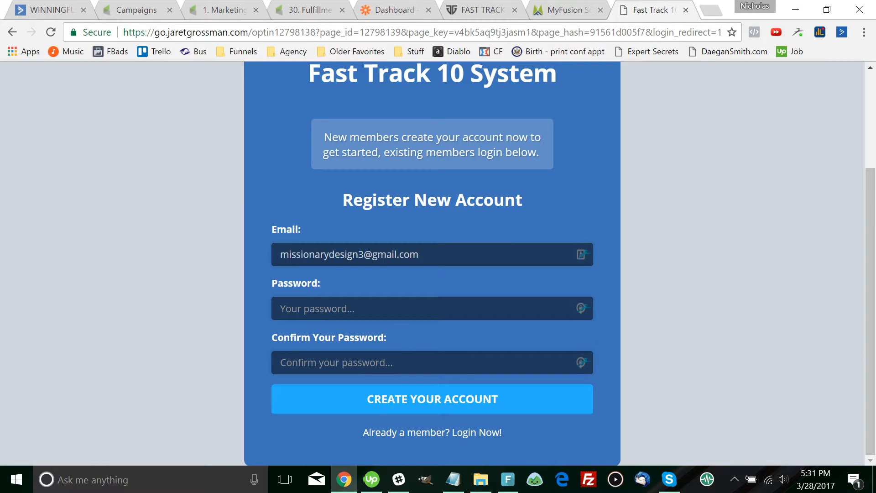
pyautogui.click(686, 9)
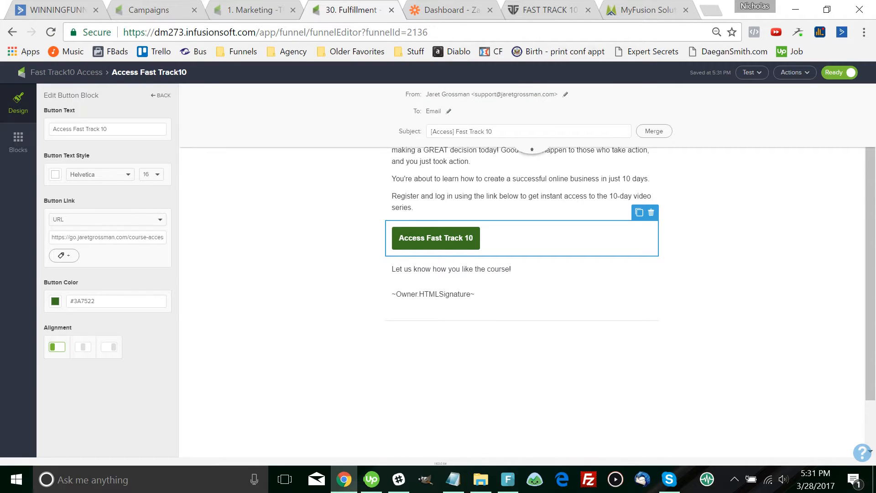
# Mark the Fast Track10 Access sequence Ready and publish the 30. Fulfillment campaign
pyautogui.click(66, 72)
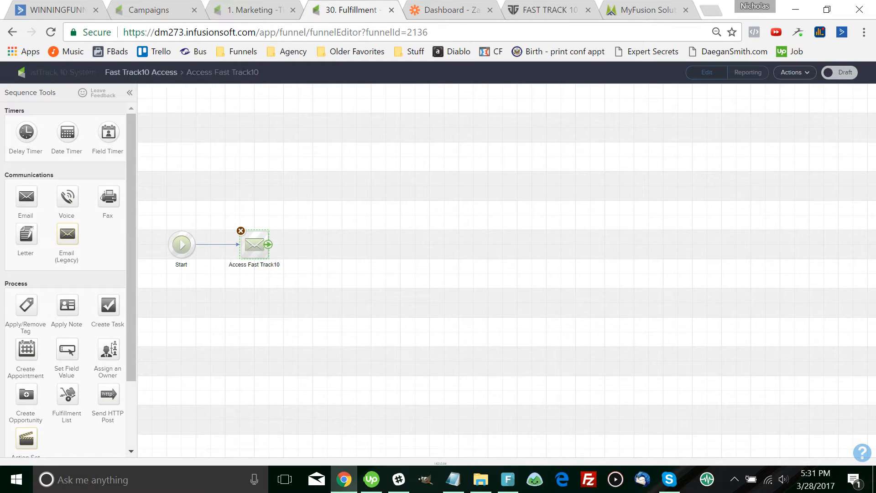
pyautogui.click(794, 72)
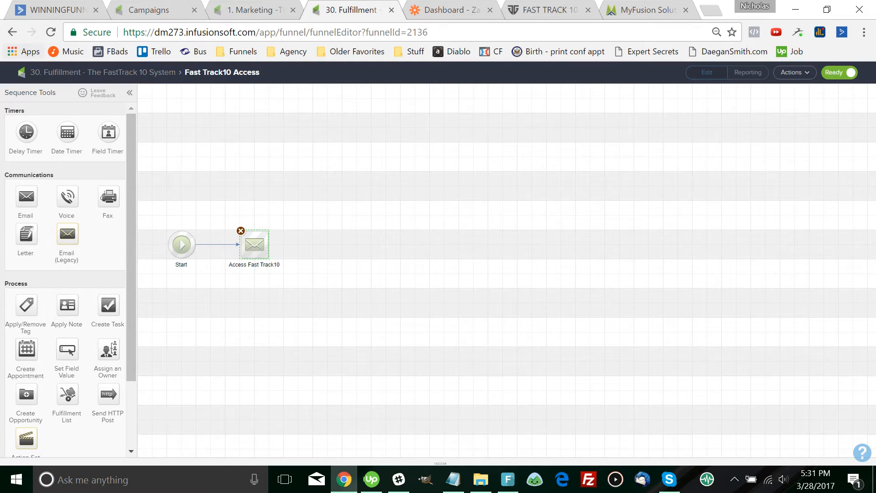
pyautogui.click(103, 72)
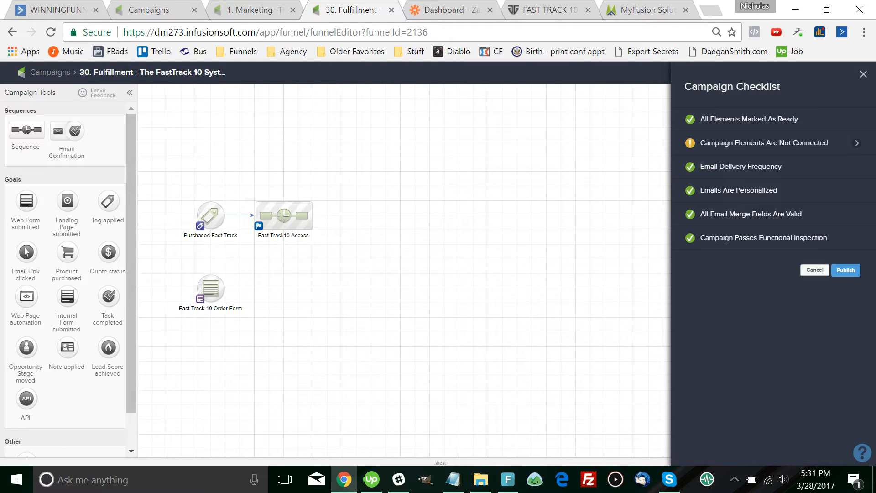
pyautogui.click(845, 270)
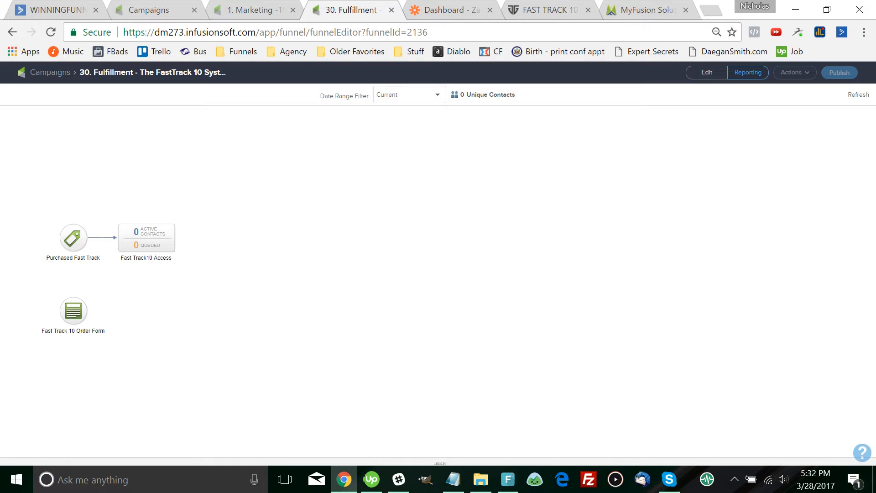
# Move across the browser tabs to the Zapier dashboard
pyautogui.hotkey('ctrl', 'shift', 'Tab')
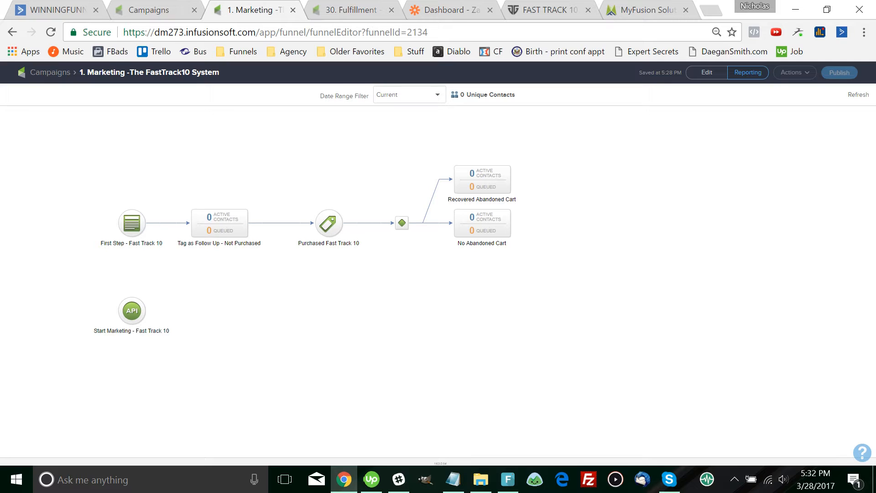
pyautogui.hotkey('ctrl', 'shift', 'Tab')
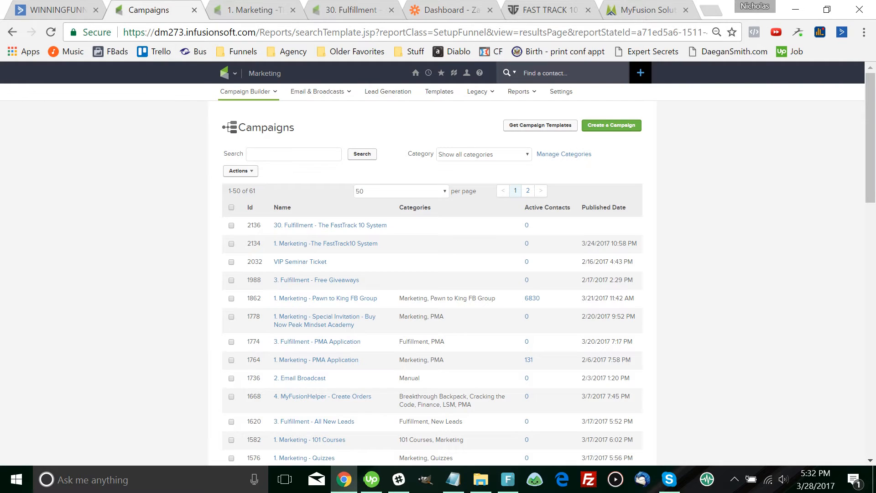
pyautogui.hotkey('ctrl', '5')
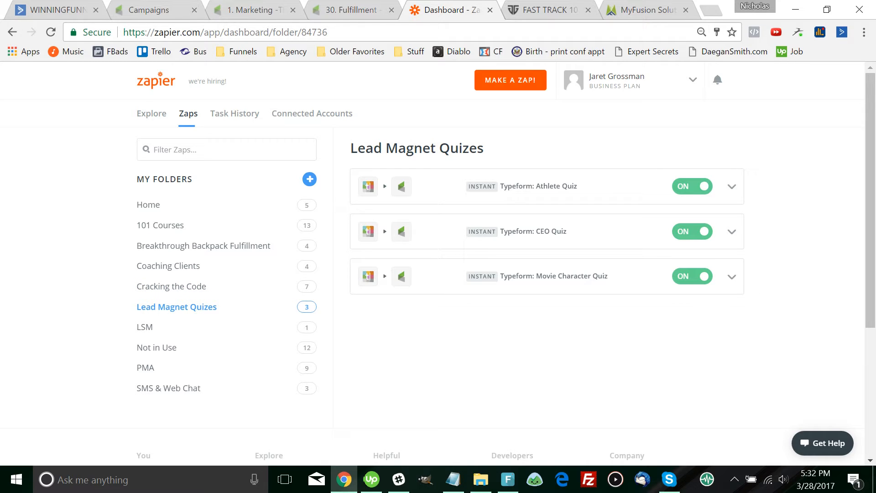
# Create a zap folder named 'Fast Track', open it, and start an empty draft zap inside
pyautogui.click(309, 178)
pyautogui.press('Escape')
pyautogui.click(309, 179)
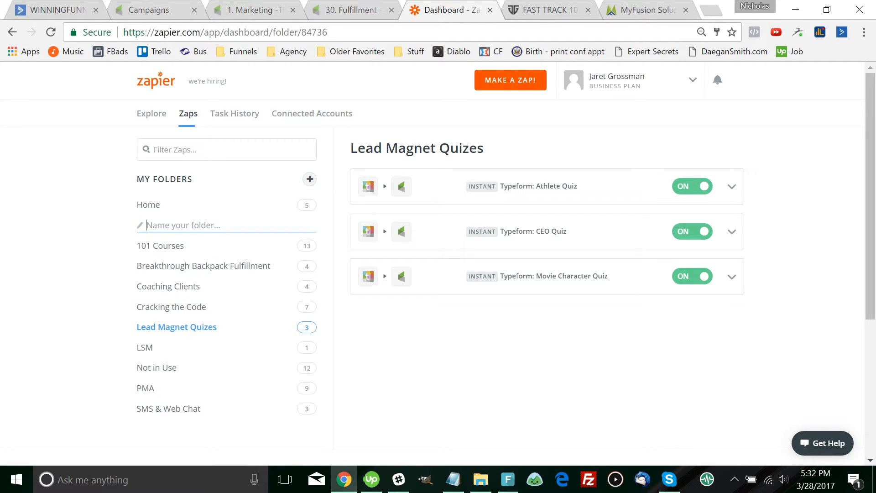
pyautogui.write('Fast Track')
pyautogui.press('Return')
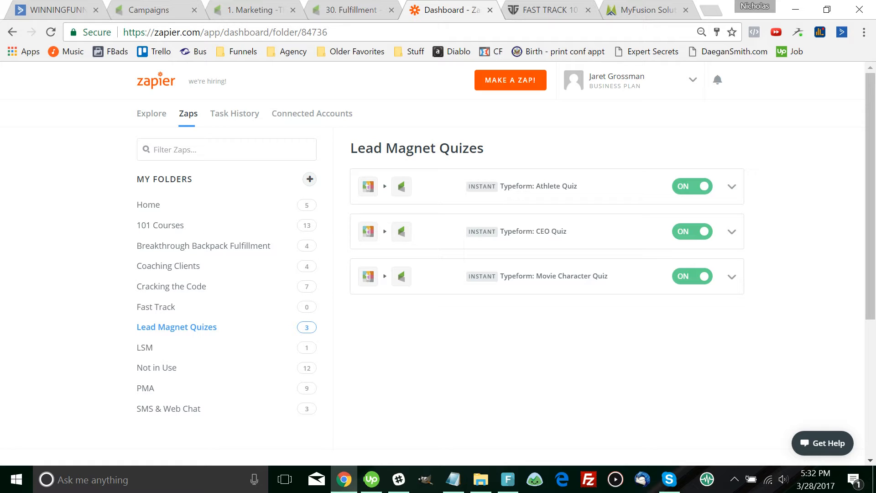
pyautogui.click(274, 307)
pyautogui.click(500, 283)
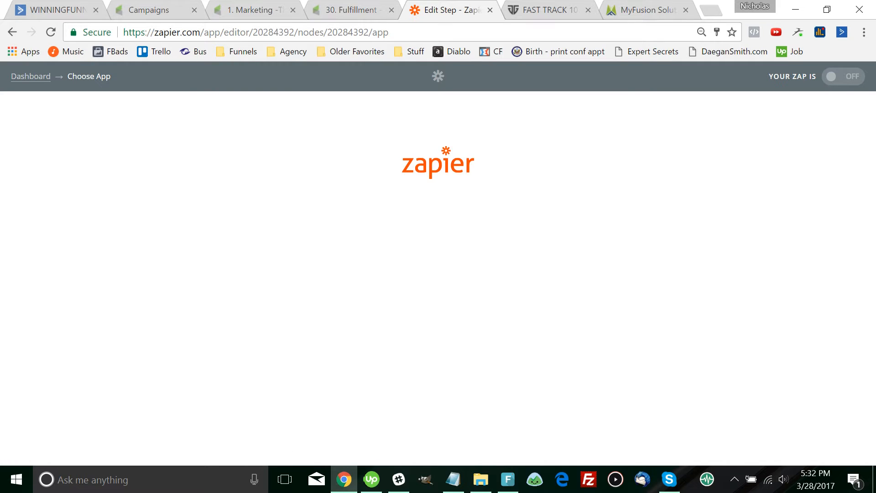
pyautogui.click(30, 77)
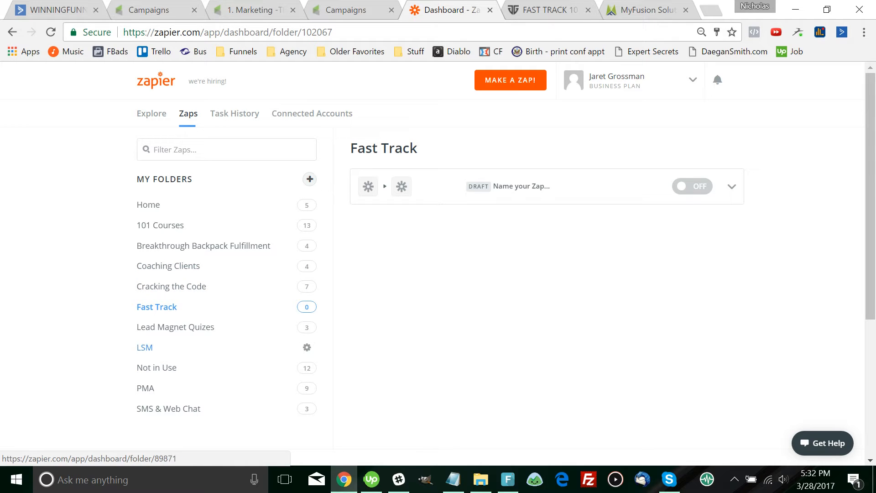
# Copy the LSM Purchase zap and move the copy into the Fast Track folder
pyautogui.click(145, 347)
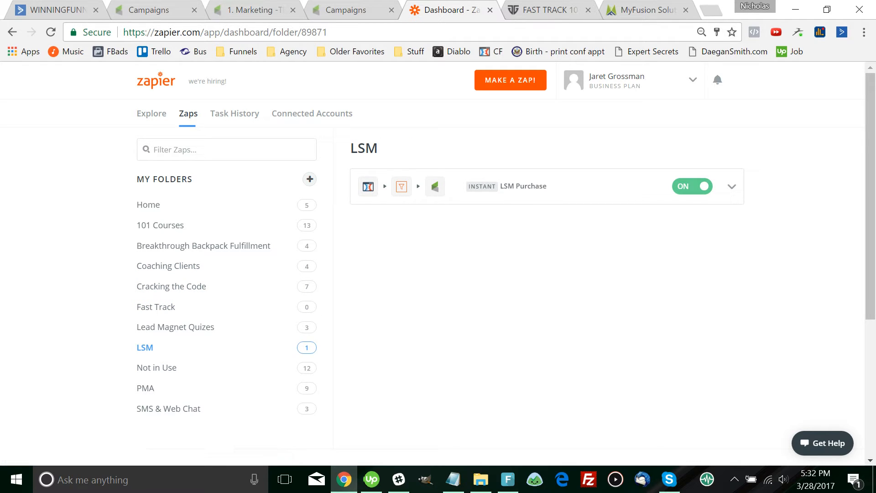
pyautogui.click(732, 187)
pyautogui.click(633, 285)
pyautogui.click(732, 231)
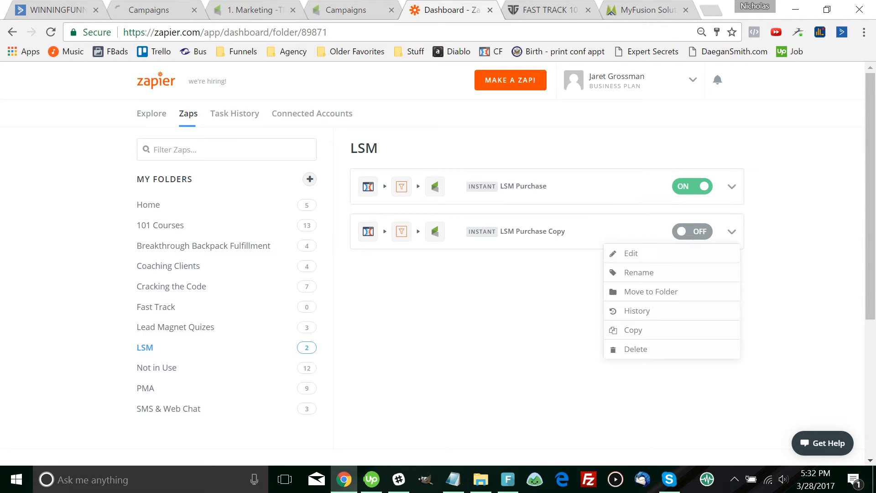
pyautogui.click(631, 291)
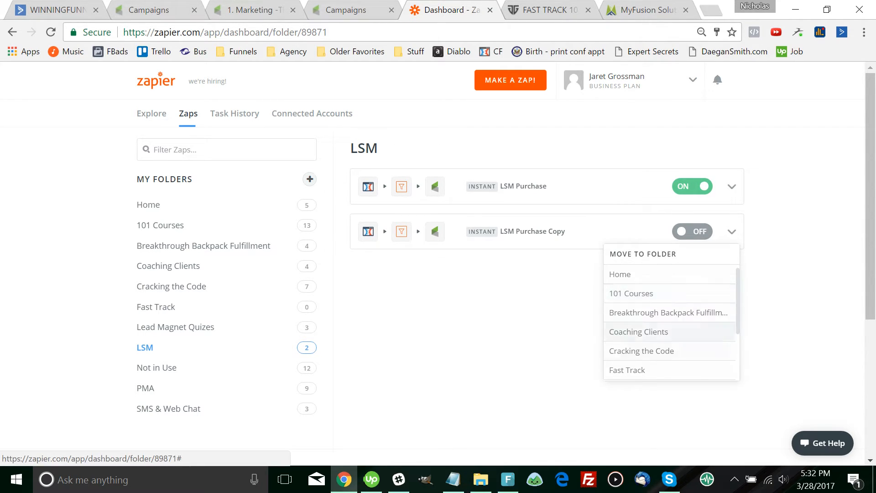
pyautogui.click(627, 369)
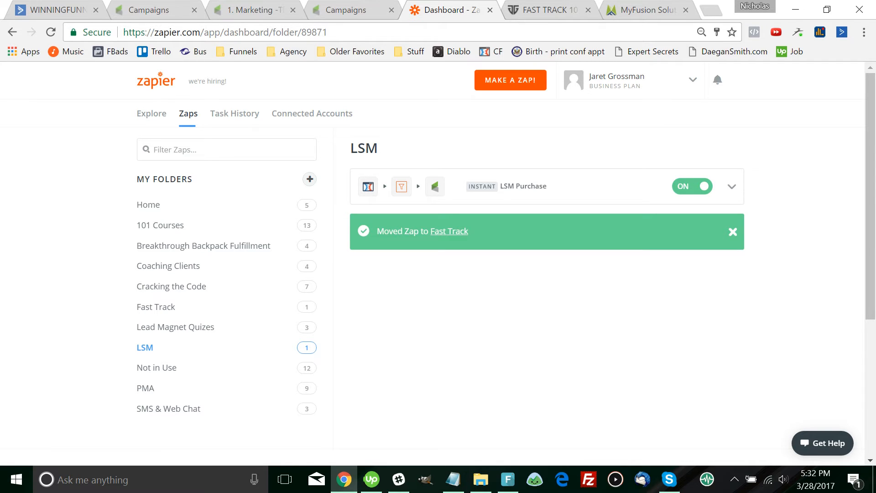
# Delete the empty draft zap in Fast Track and open LSM Purchase Copy for editing
pyautogui.click(156, 307)
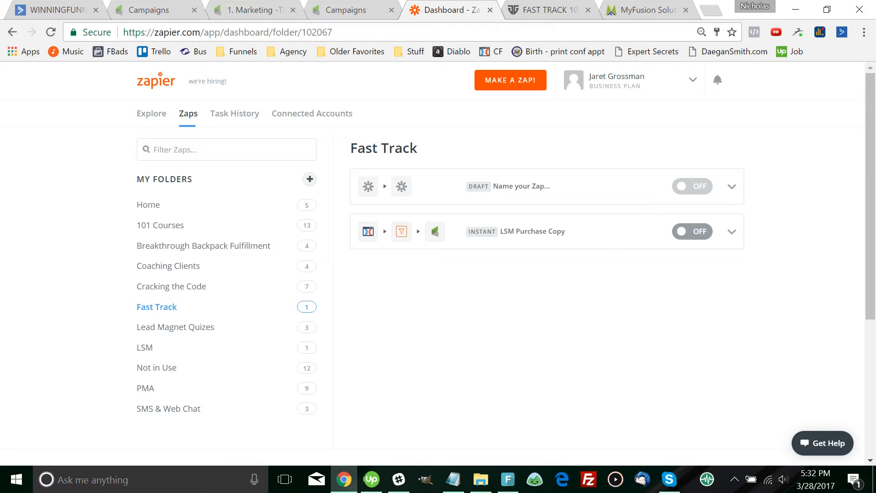
pyautogui.click(732, 186)
pyautogui.click(648, 304)
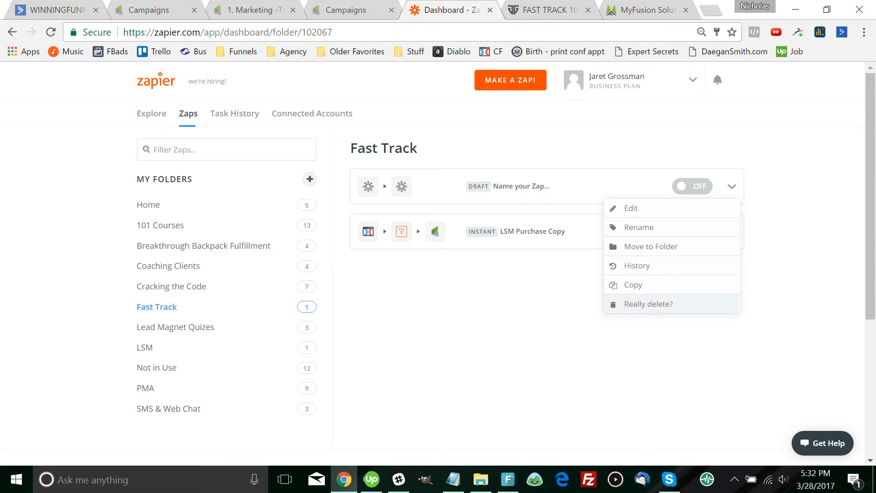
pyautogui.click(649, 304)
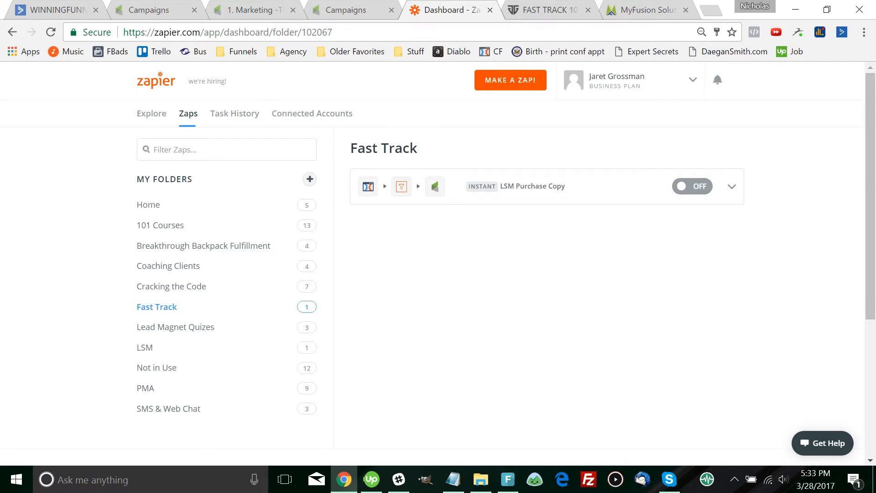
pyautogui.click(532, 186)
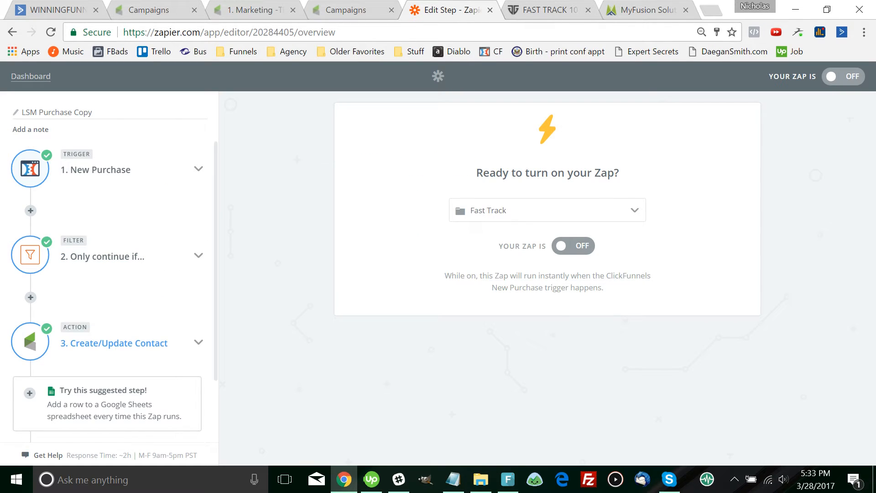
# Set the Create/Update Contact step's tag to Fast Track, then save and test the step
pyautogui.click(114, 343)
pyautogui.click(98, 279)
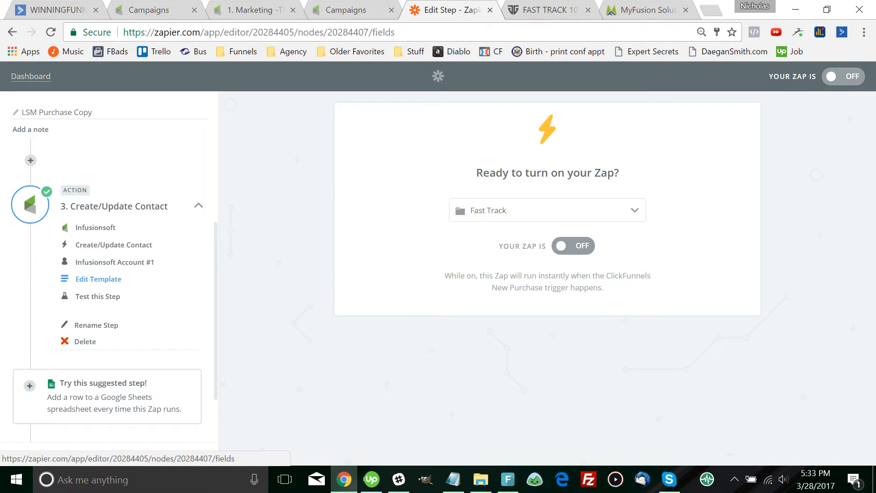
pyautogui.scroll(-4, 422, 302)
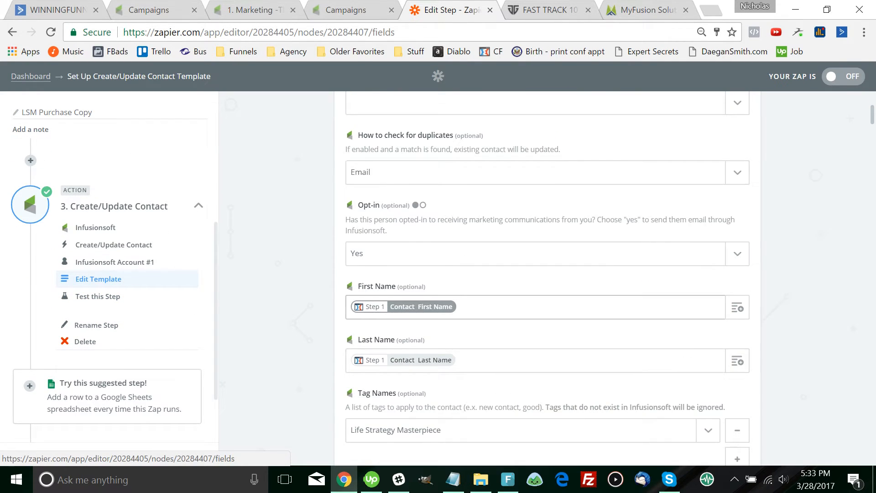
pyautogui.scroll(-2, 548, 274)
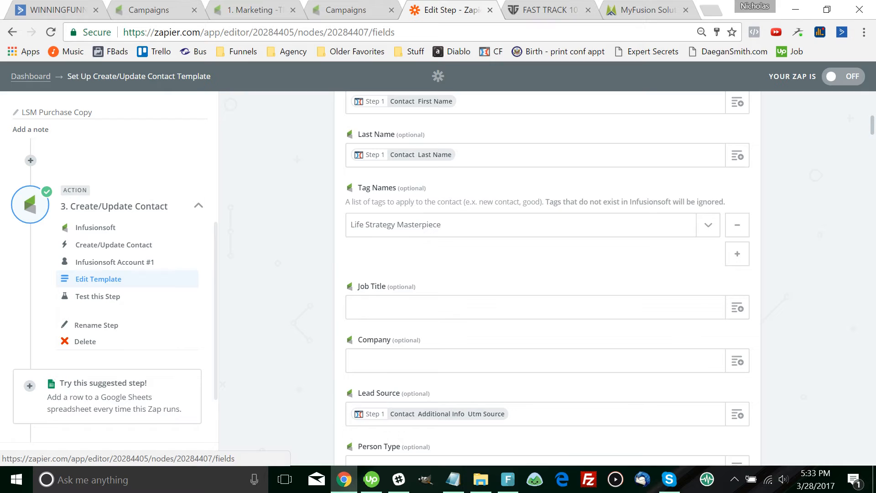
pyautogui.click(520, 224)
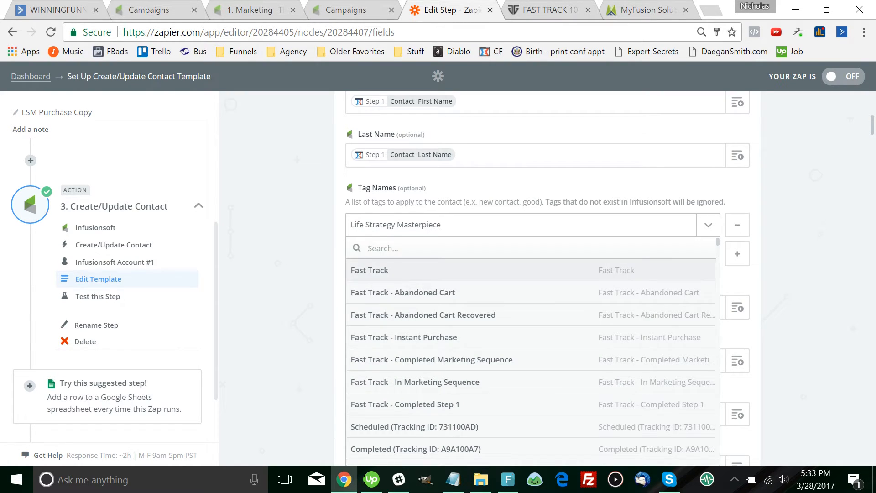
pyautogui.click(370, 270)
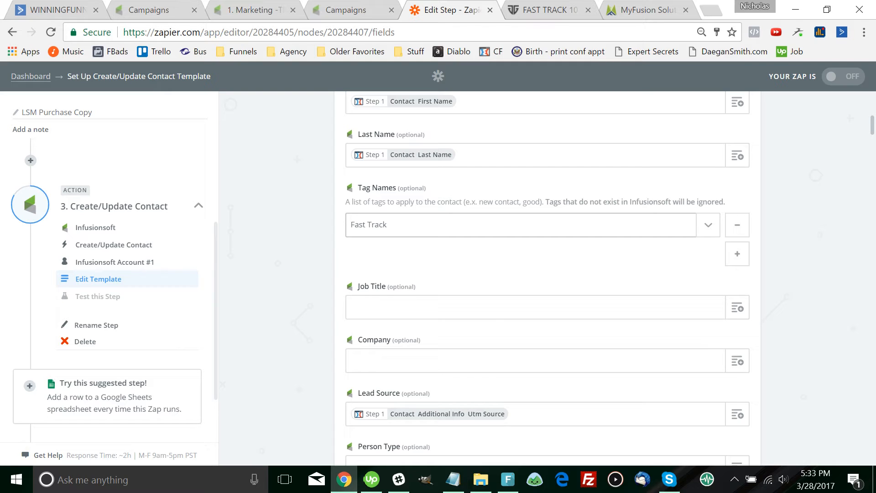
pyautogui.scroll(-3, 457, 274)
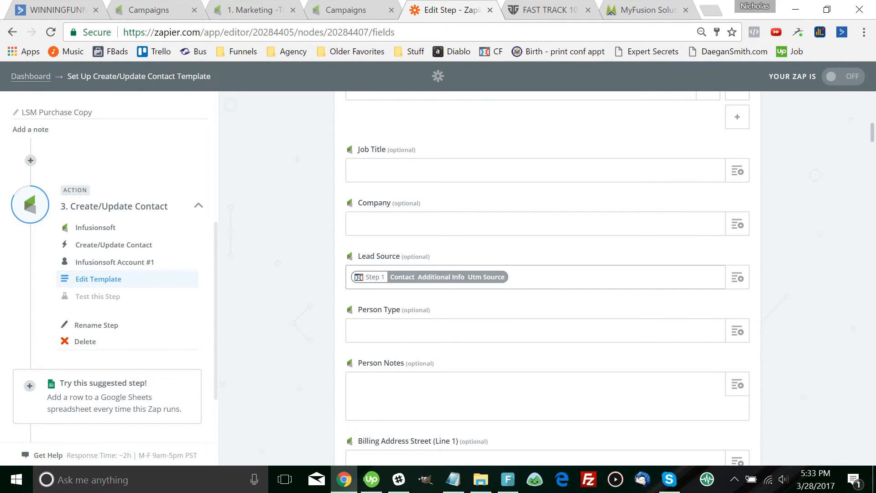
pyautogui.scroll(-6, 548, 278)
pyautogui.scroll(-4, 548, 278)
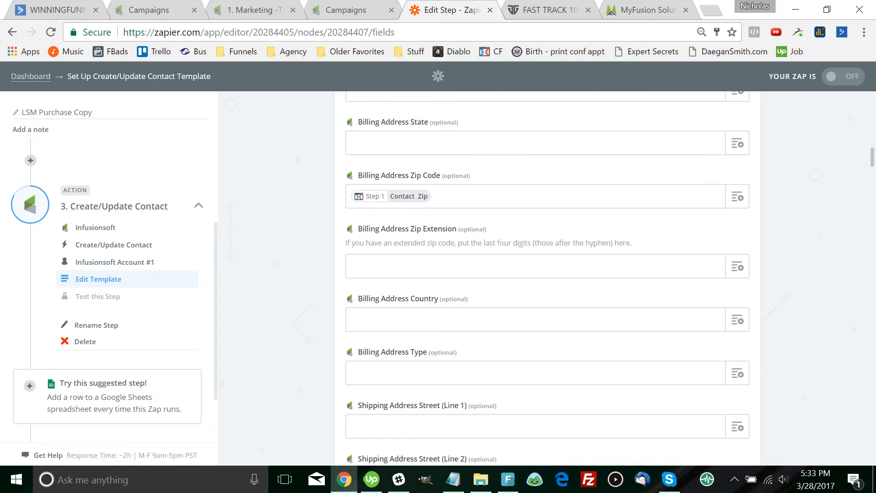
pyautogui.scroll(-4, 547, 278)
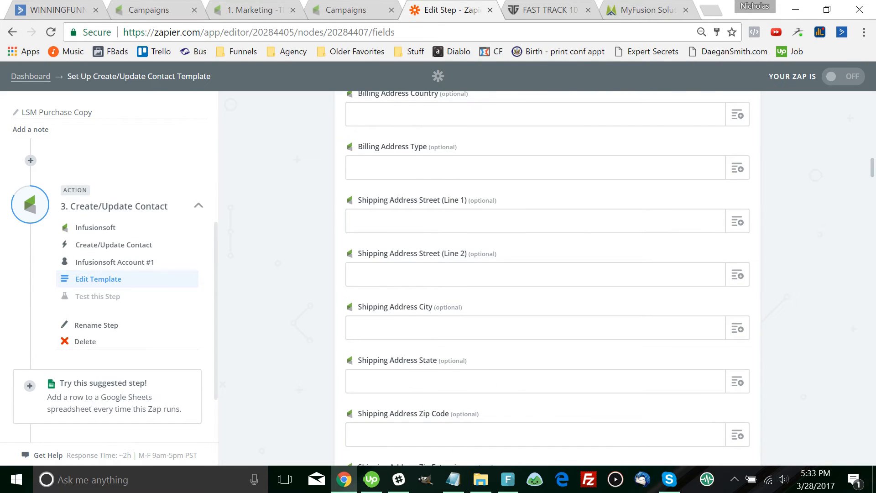
pyautogui.scroll(-18, 547, 279)
pyautogui.scroll(-13, 548, 278)
pyautogui.scroll(-20, 548, 278)
pyautogui.scroll(-20, 548, 278)
pyautogui.scroll(-20, 548, 278)
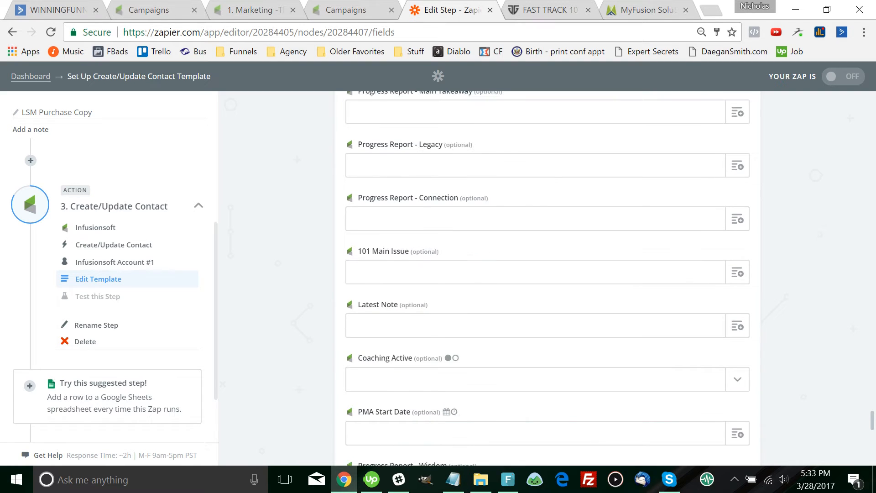
pyautogui.scroll(-3, 548, 278)
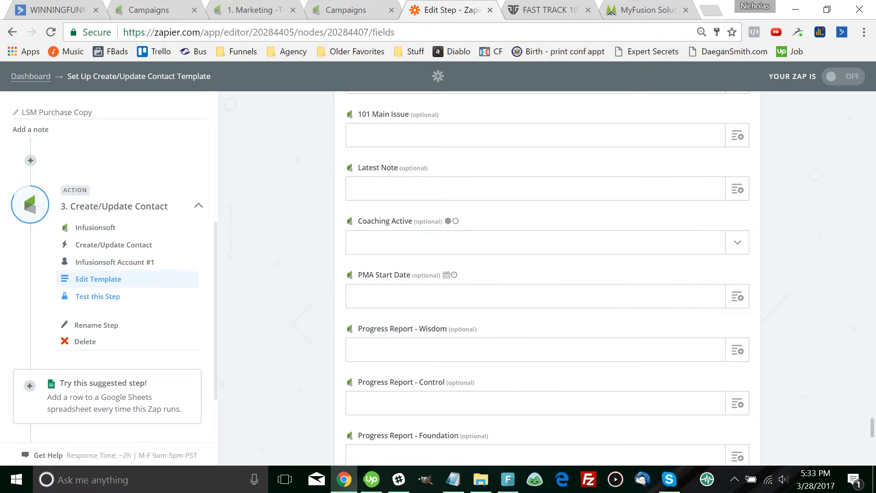
pyautogui.scroll(-3, 548, 278)
pyautogui.scroll(-5, 548, 278)
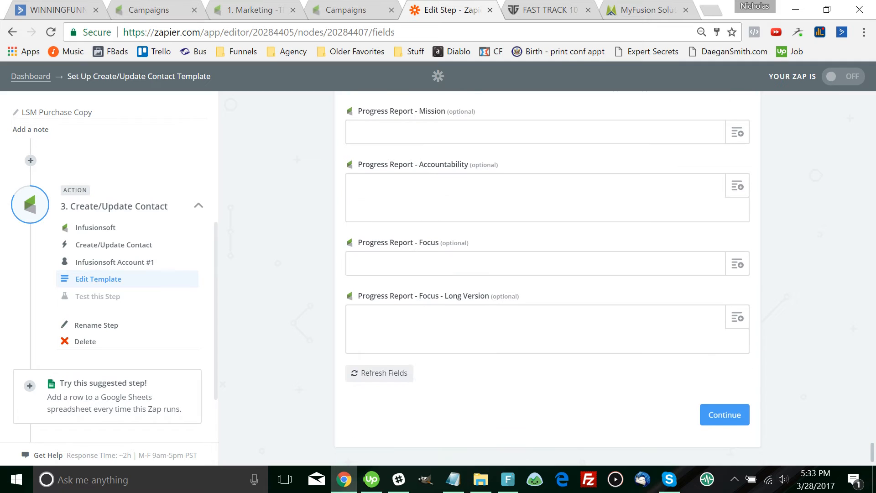
pyautogui.click(724, 399)
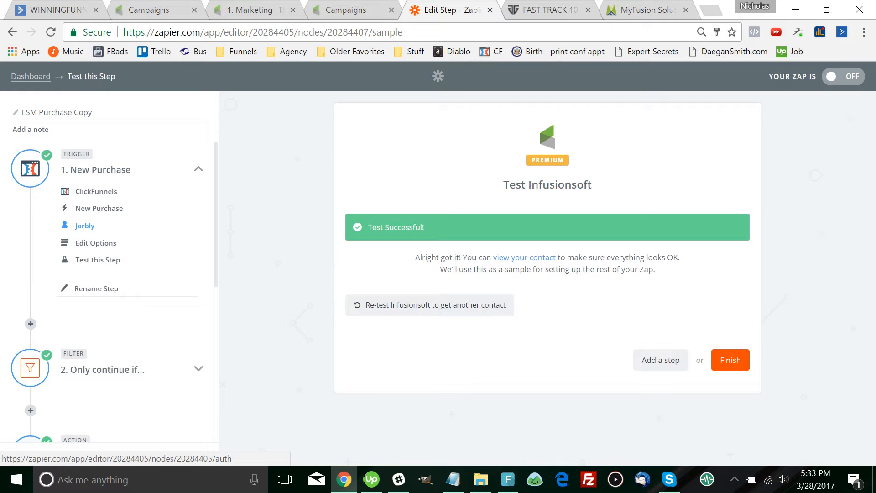
# Keep New Purchase as the ClickFunnels trigger, continue to the summary, and open the filter for editing
pyautogui.click(99, 208)
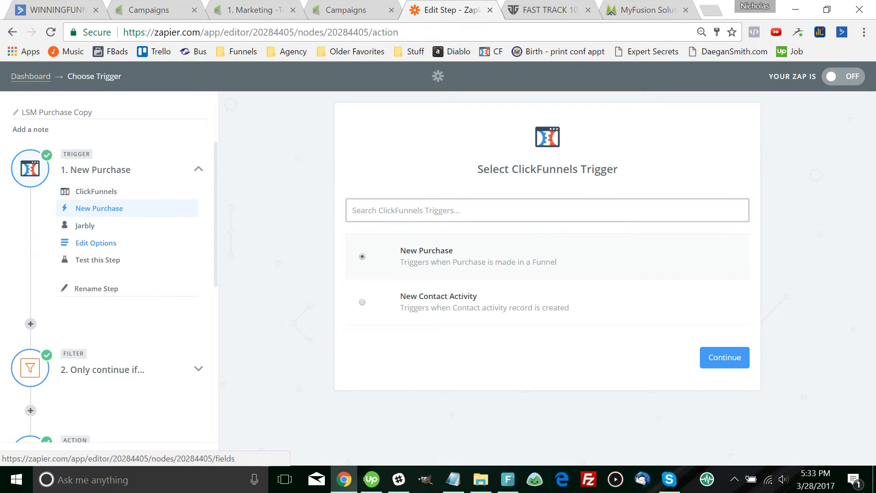
pyautogui.click(96, 243)
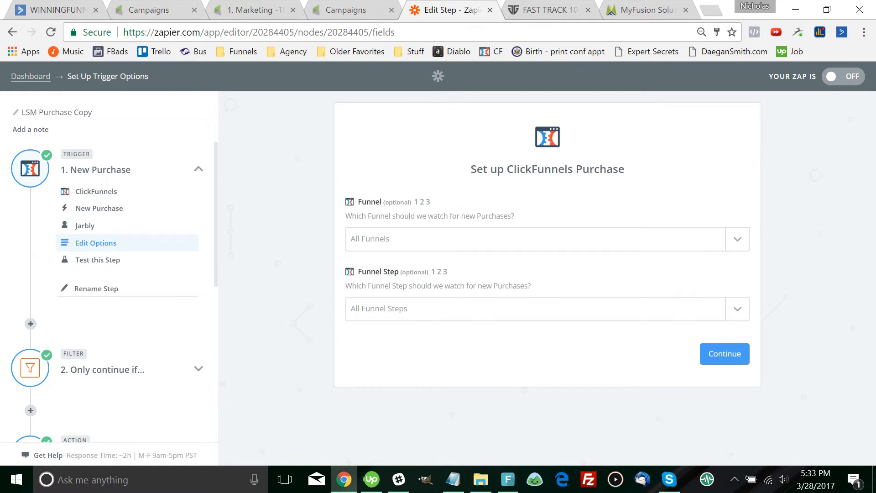
pyautogui.click(98, 260)
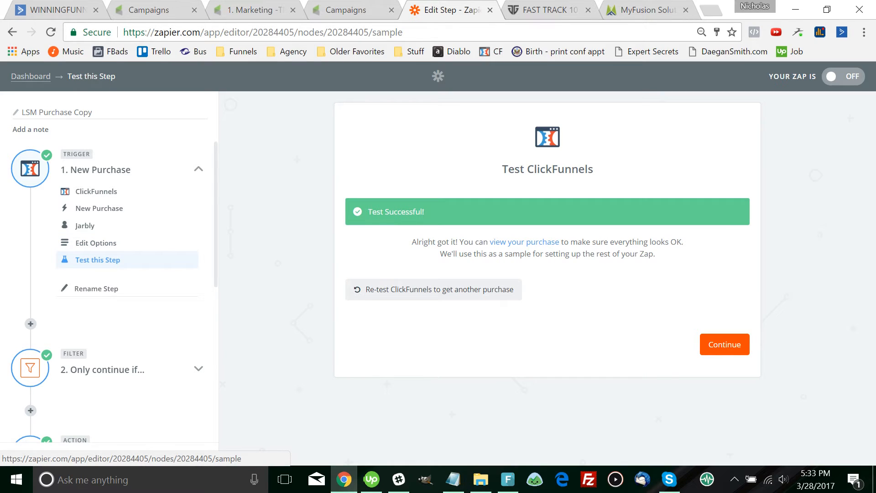
pyautogui.scroll(-2, 109, 274)
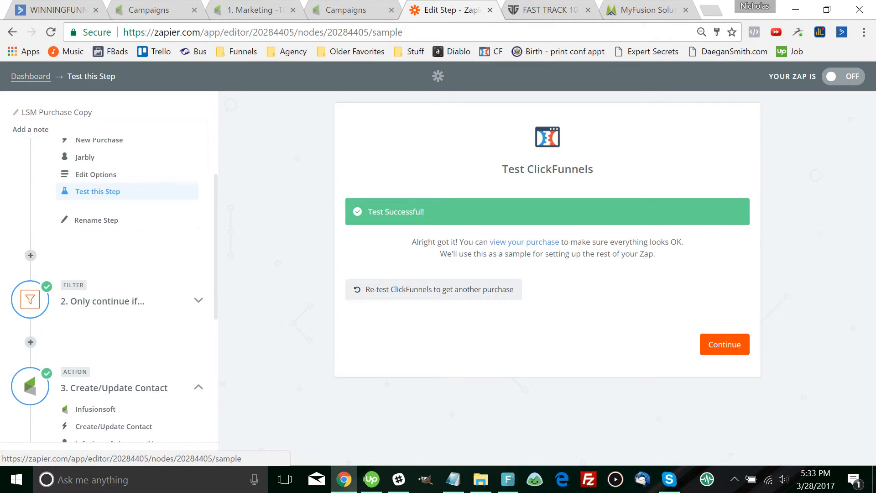
pyautogui.click(724, 344)
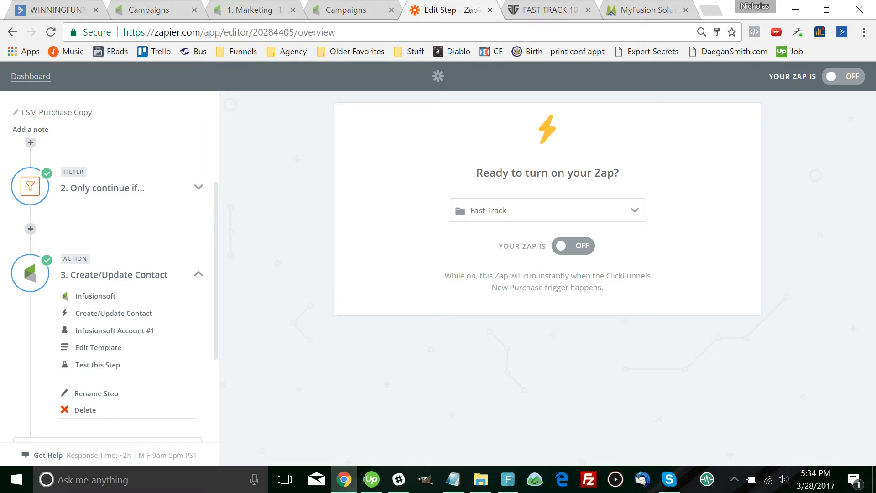
pyautogui.click(103, 188)
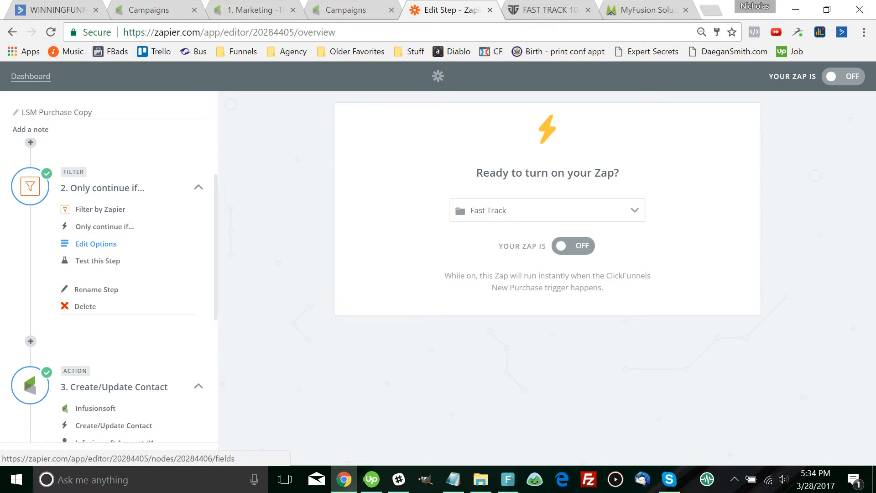
pyautogui.click(95, 244)
# Replace the filter's product value Life Strategy Masterpiece with 'Fast Track'
pyautogui.press('Tab')
pyautogui.press('Tab')
pyautogui.press('Tab')
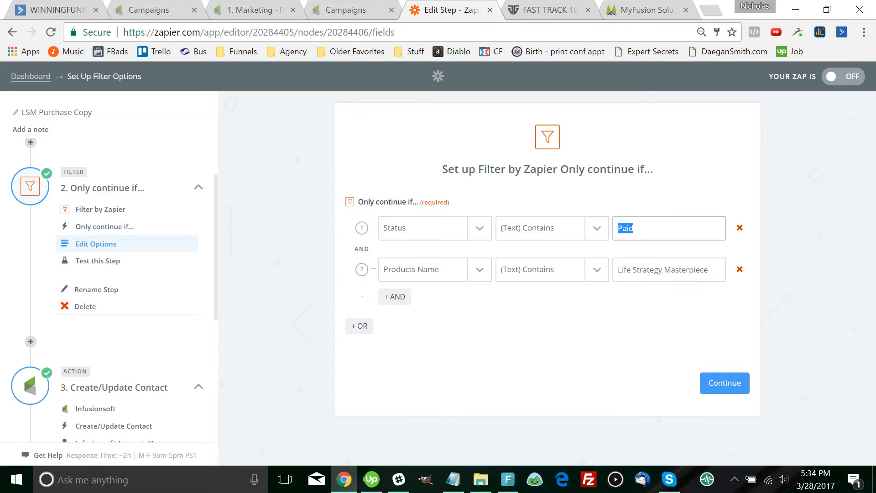
pyautogui.tripleClick(645, 269)
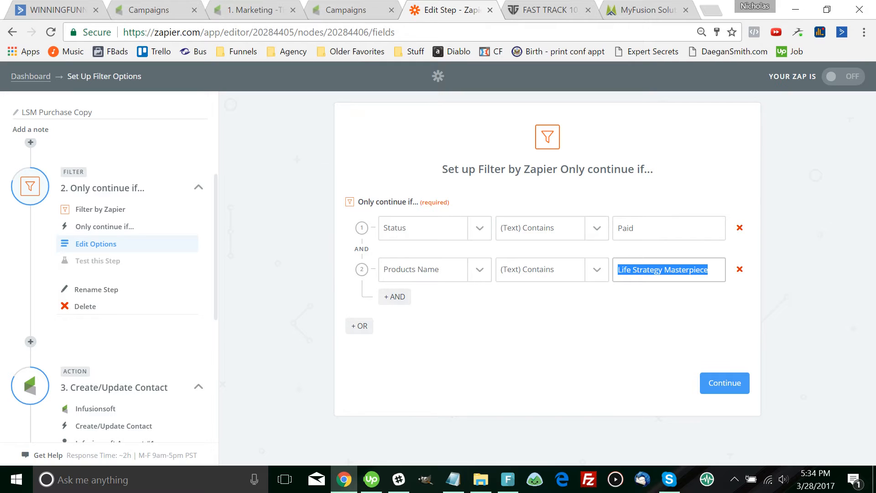
pyautogui.press('BackSpace')
pyautogui.write('Fast Track')
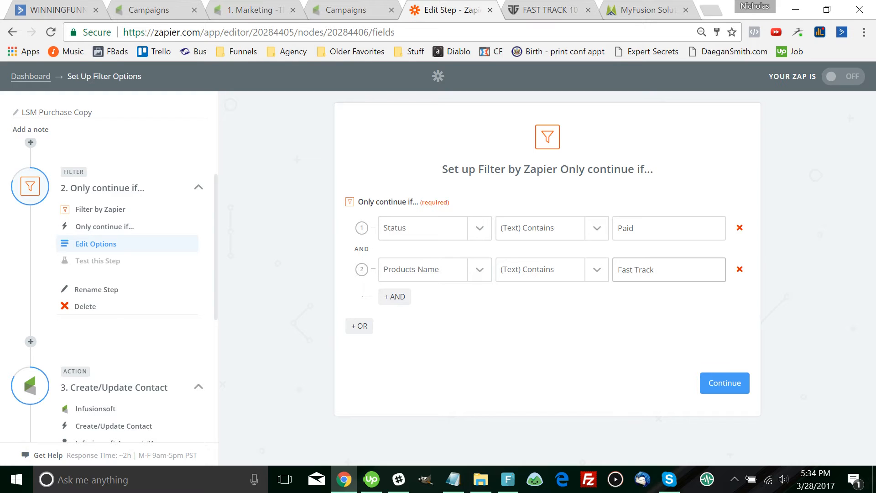
pyautogui.hotkey('ctrl', 'a')
pyautogui.press('End')
pyautogui.hotkey('ctrl', 'shift', 'Left')
pyautogui.hotkey('ctrl', 'shift', 'Left')
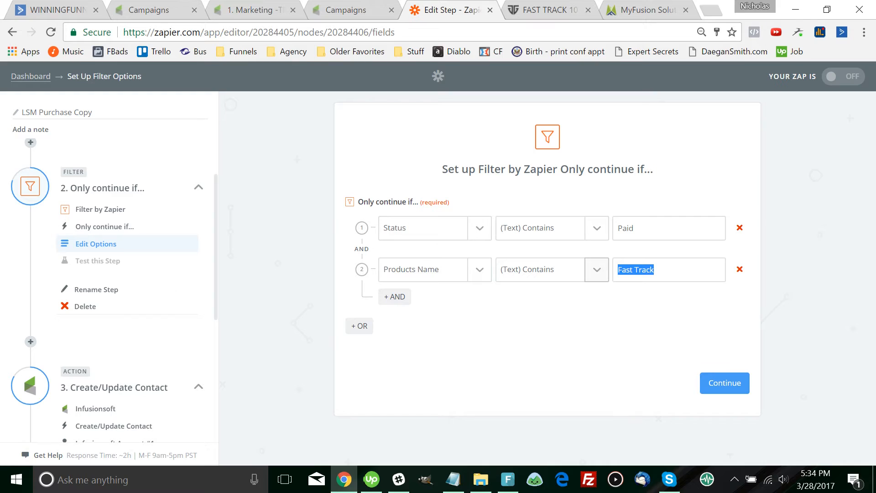
pyautogui.press('End')
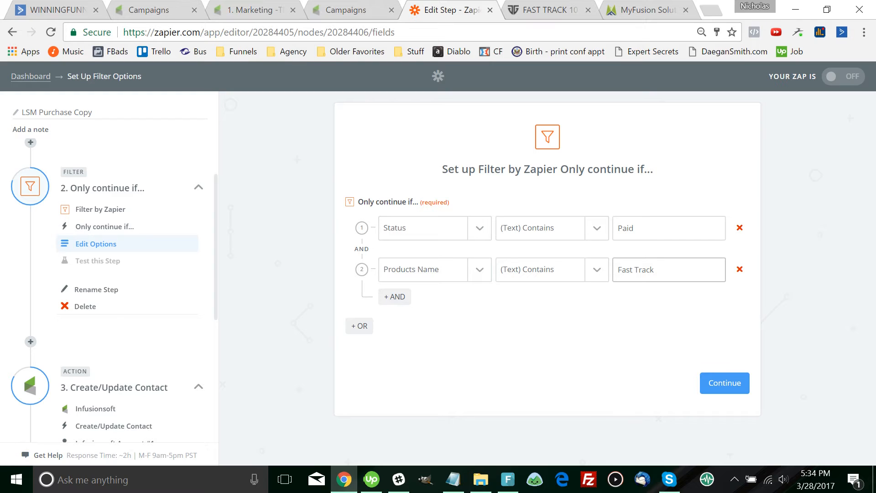
pyautogui.press('Tab')
pyautogui.moveTo(654, 269); pyautogui.dragTo(617, 269)
pyautogui.click(657, 270)
pyautogui.hotkey('ctrl', 'a')
pyautogui.press('Tab')
# Save and test the filter, review the Cracking the Code Contains result, and continue to step 3
pyautogui.click(724, 383)
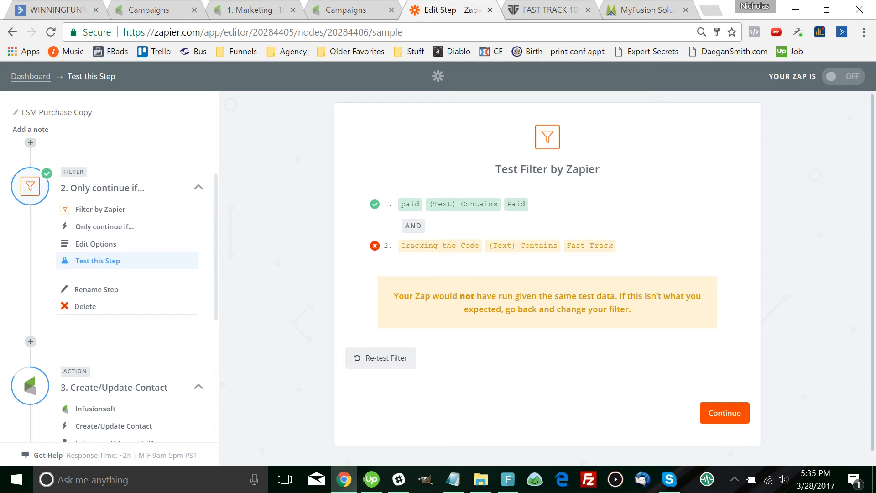
pyautogui.moveTo(480, 246); pyautogui.dragTo(401, 246)
pyautogui.moveTo(488, 246); pyautogui.dragTo(614, 246)
pyautogui.scroll(-1, 614, 246)
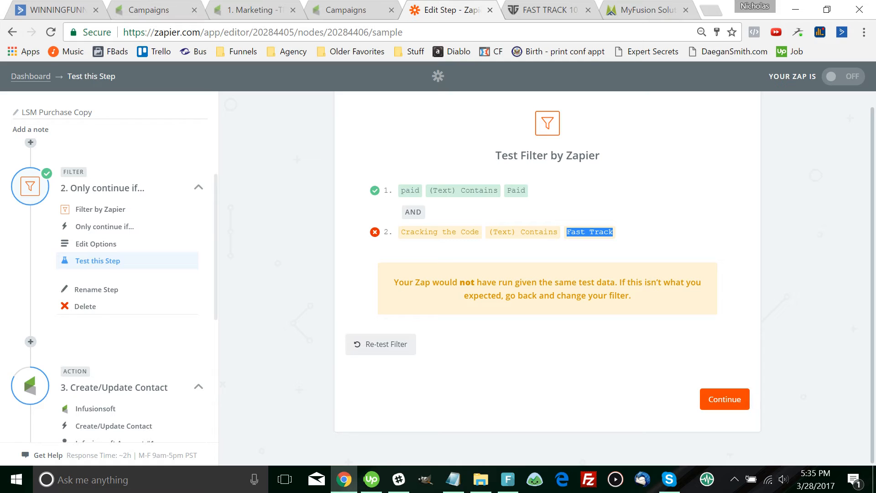
pyautogui.click(725, 399)
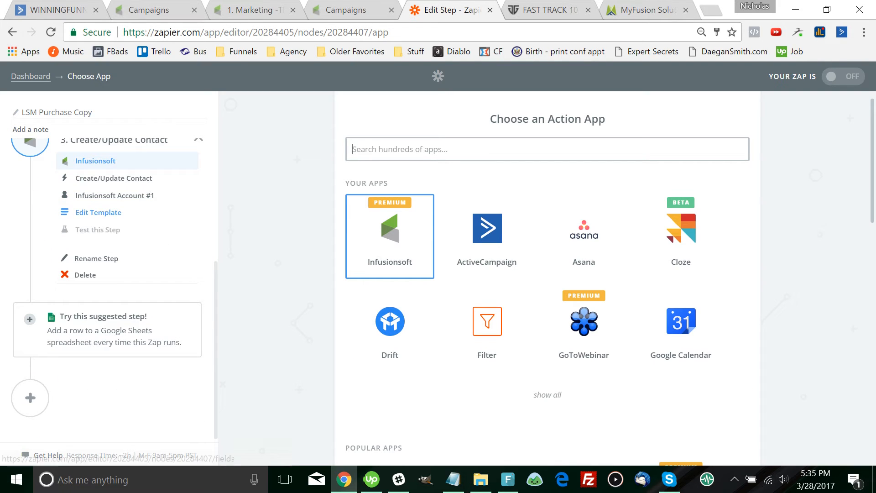
# Retest the contact step, switch the zap ON, and view it in the Fast Track folder
pyautogui.click(98, 213)
pyautogui.scroll(-15, 548, 273)
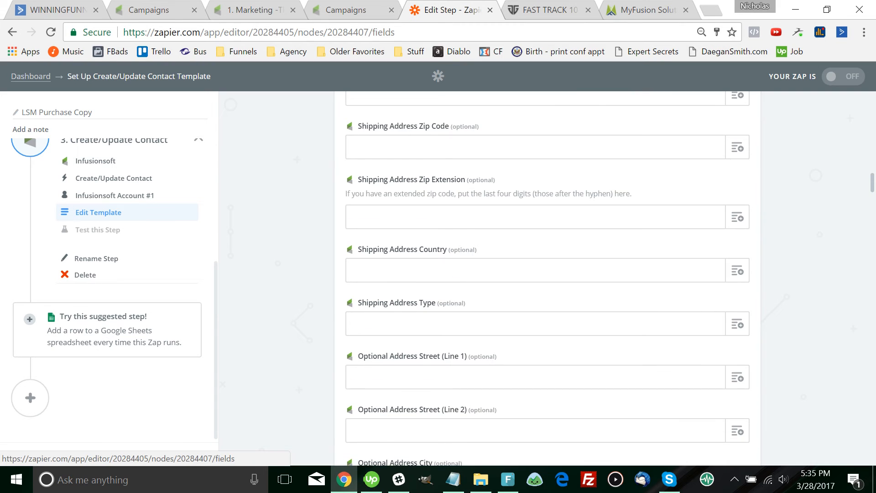
pyautogui.scroll(-10, 548, 273)
pyautogui.click(725, 425)
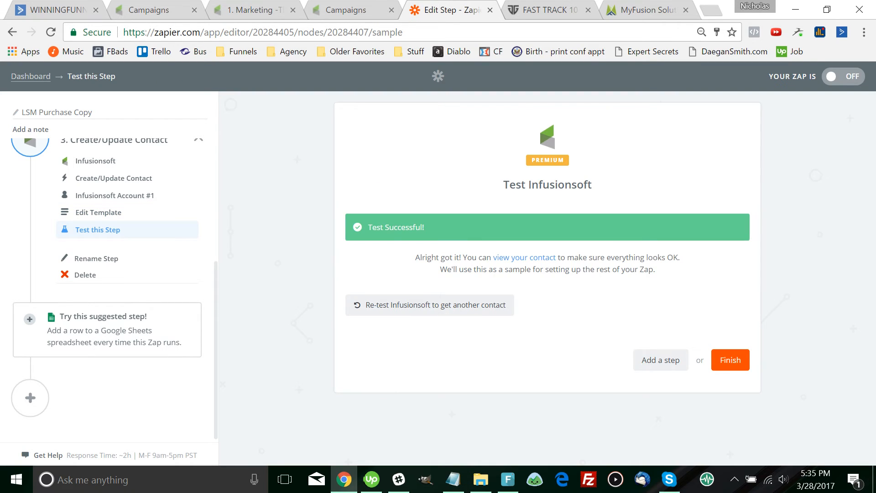
pyautogui.click(713, 359)
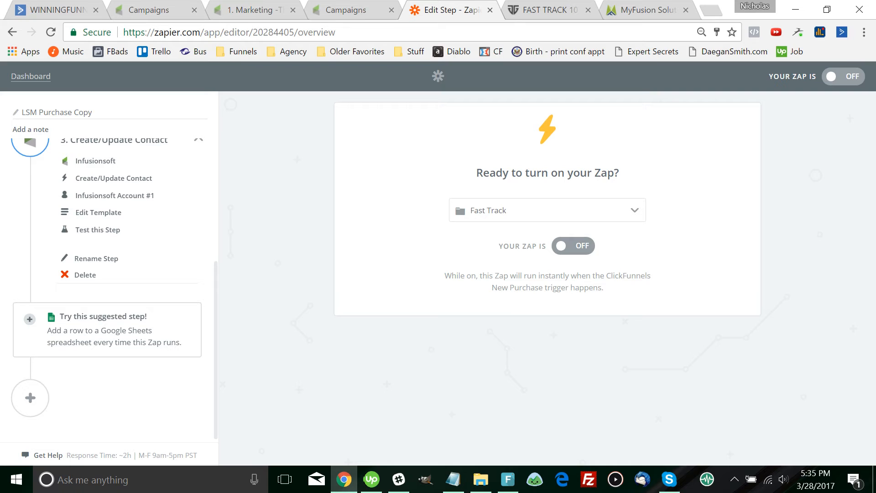
pyautogui.click(573, 246)
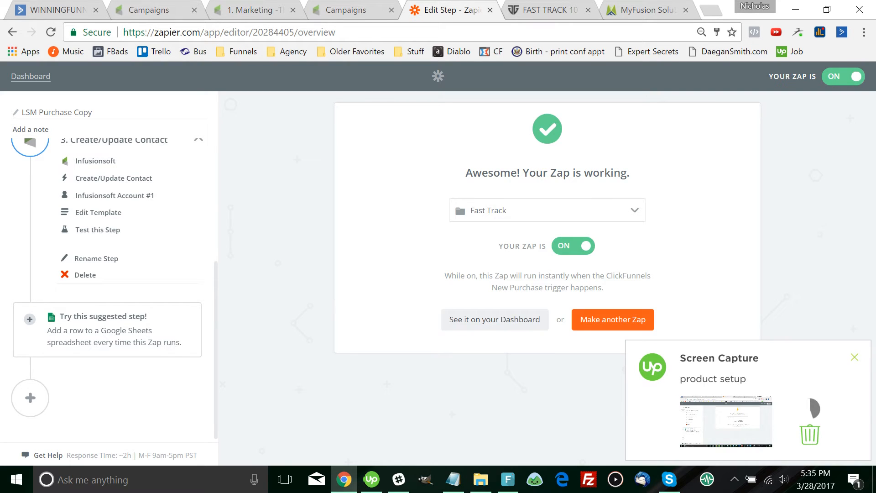
pyautogui.click(495, 319)
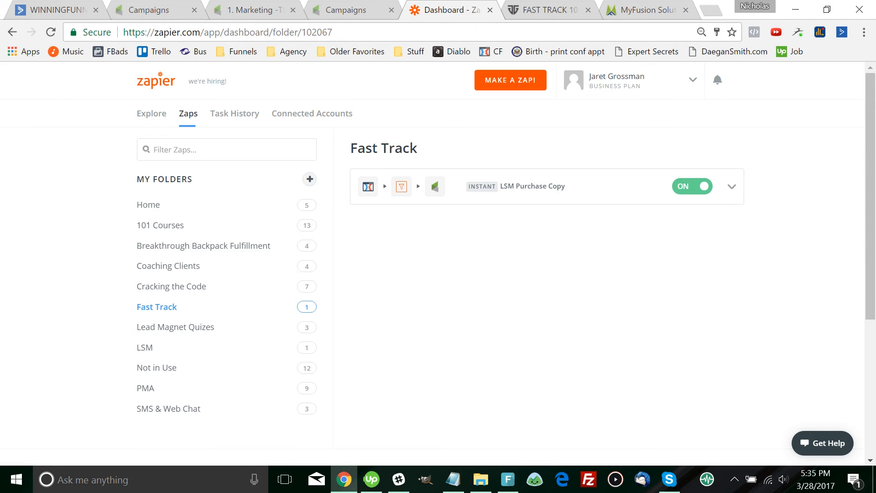
# Rename the copied zap to 'Fast Track Purchase' and return to the FastTrack10 marketing campaign
pyautogui.click(732, 186)
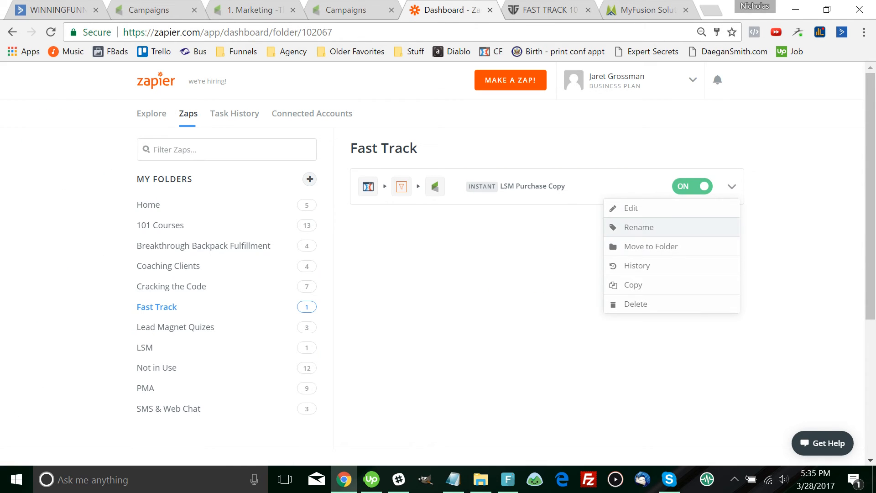
pyautogui.click(639, 228)
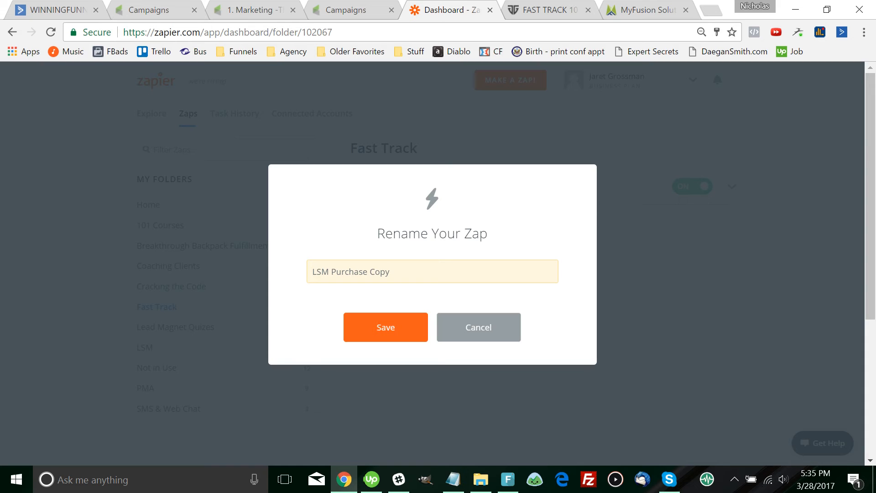
pyautogui.hotkey('ctrl', 'shift', 'Left')
pyautogui.press('BackSpace')
pyautogui.press('Home')
pyautogui.hotkey('ctrl', 'shift', 'Right')
pyautogui.write('Fast Track')
pyautogui.press('Return')
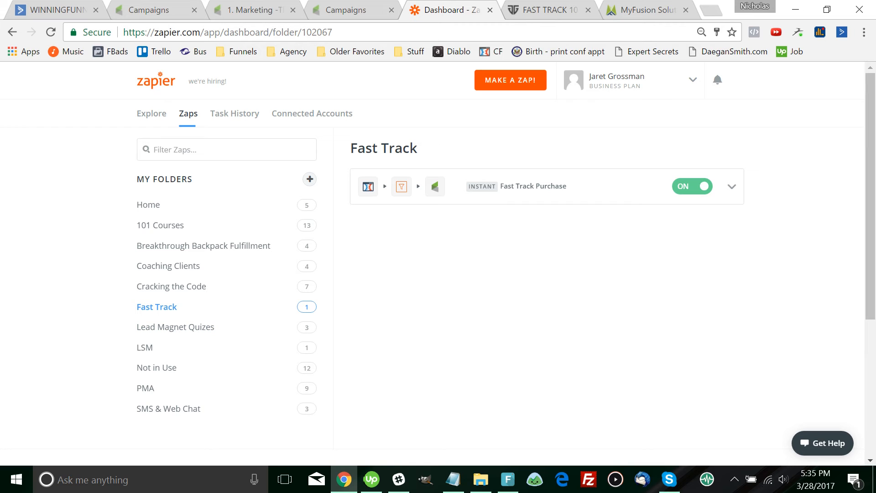
pyautogui.click(269, 10)
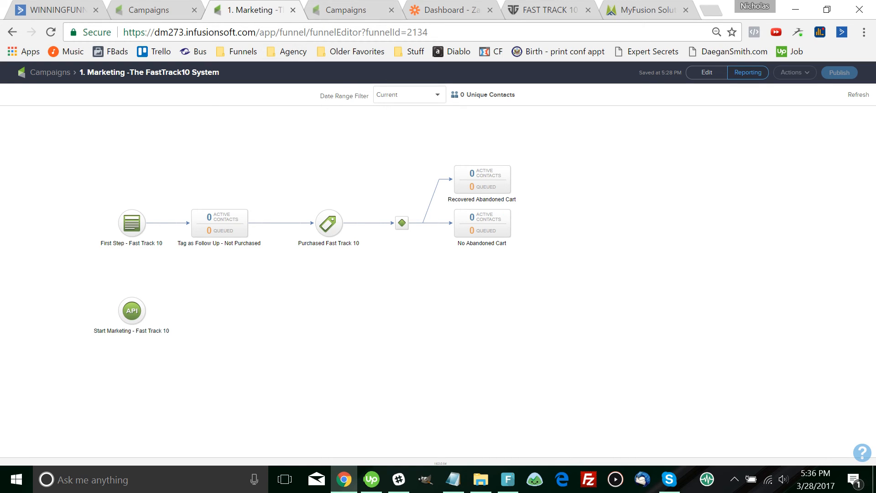
# Open the 30. Fulfillment - The FastTrack 10 System campaign, then cycle tabs to the MyFusion Solutions login
pyautogui.hotkey('ctrl', 'Tab')
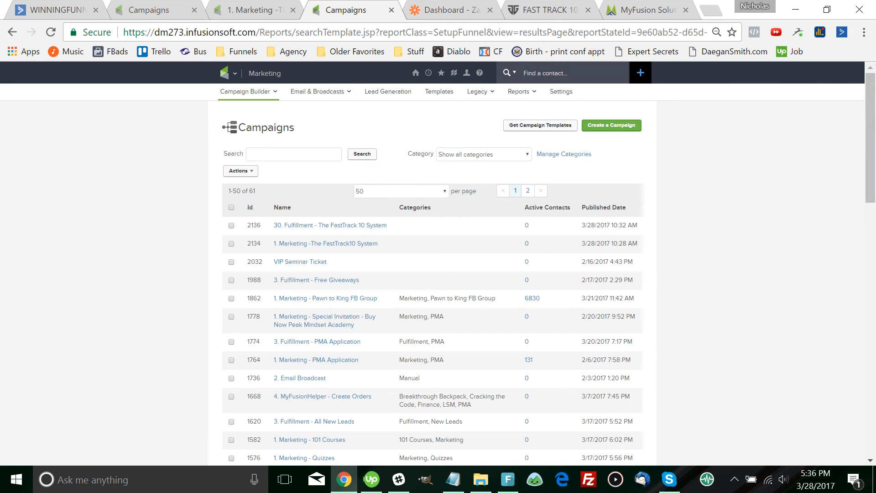
pyautogui.click(330, 225)
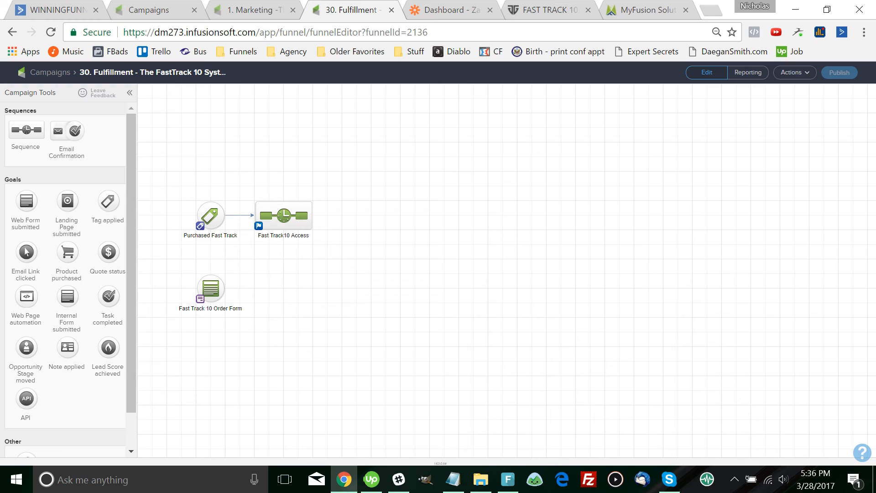
pyautogui.hotkey('ctrl', 'pageup')
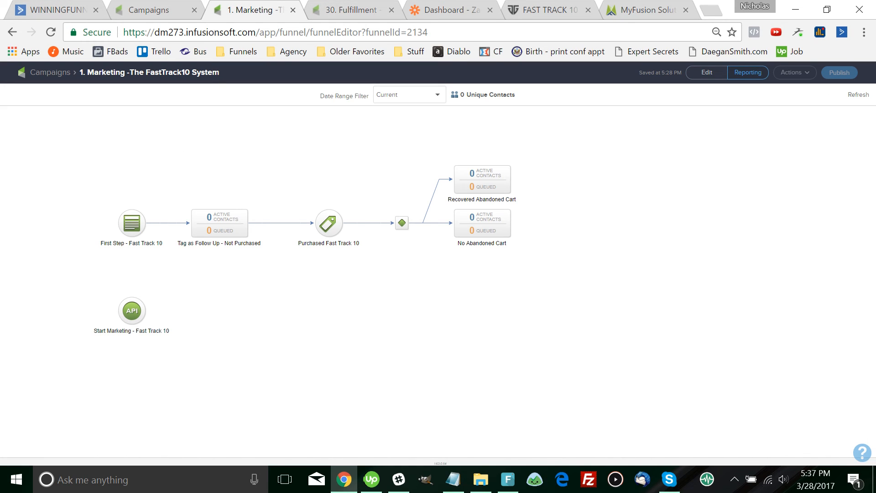
pyautogui.hotkey('ctrl', 'pageup')
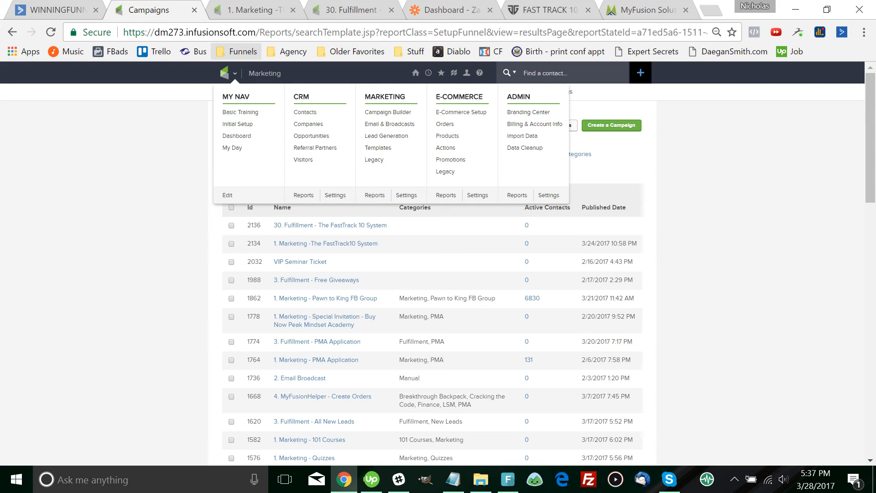
pyautogui.hotkey('ctrl', 'pagedown')
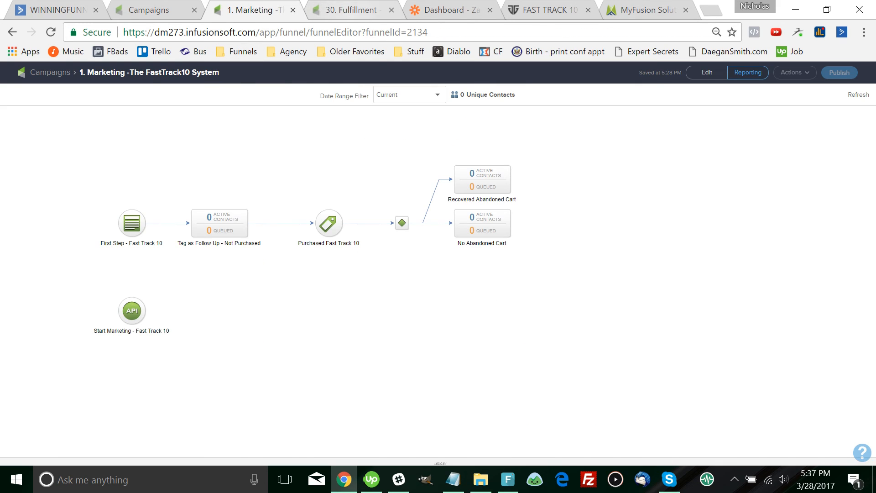
pyautogui.hotkey('ctrl', 'pagedown')
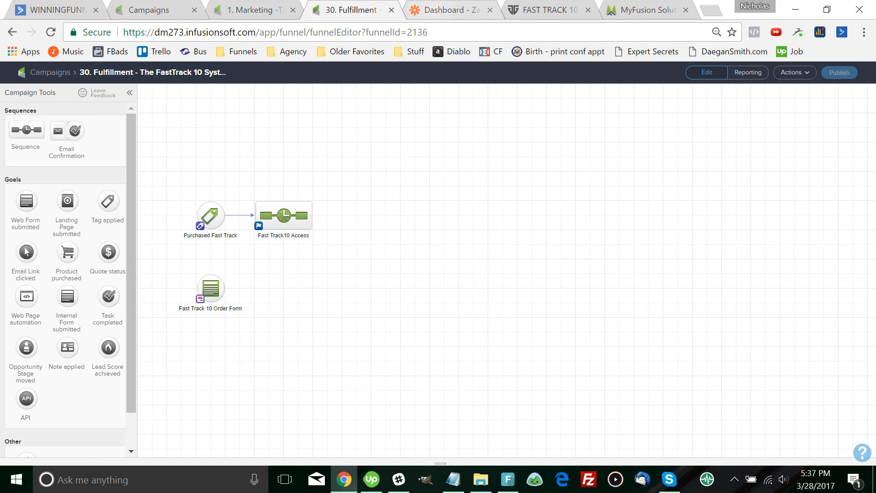
pyautogui.hotkey('ctrl', 'pagedown')
pyautogui.hotkey('ctrl', 'pagedown')
pyautogui.hotkey('ctrl', 'pagedown')
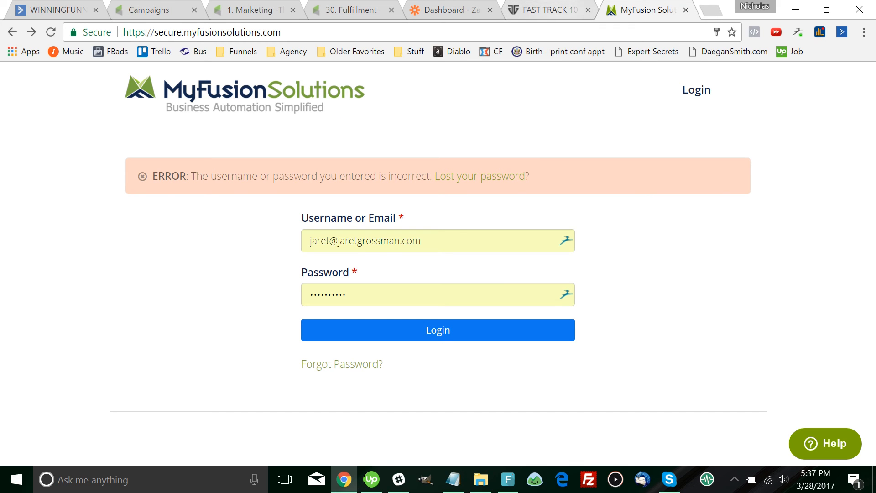
# Cycle through the Fast Track 10 order page, fulfillment, MyFusion and marketing campaign tabs
pyautogui.hotkey('ctrl', 'pageup')
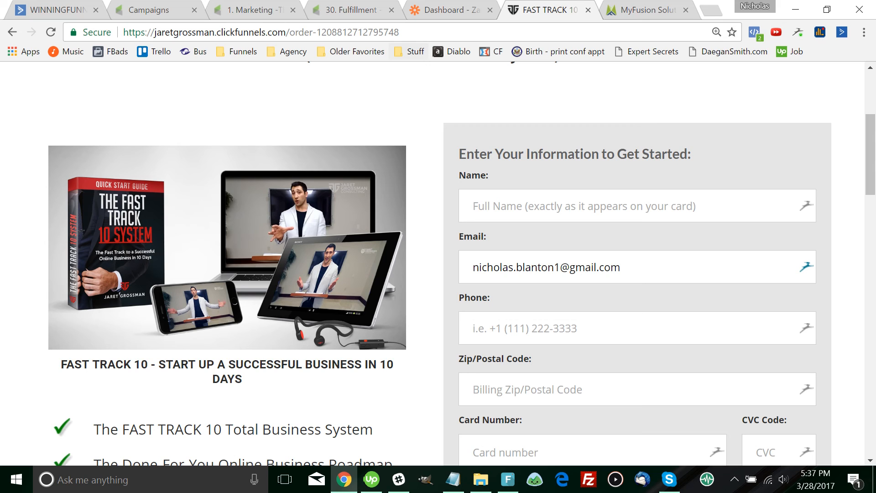
pyautogui.hotkey('ctrl', '4')
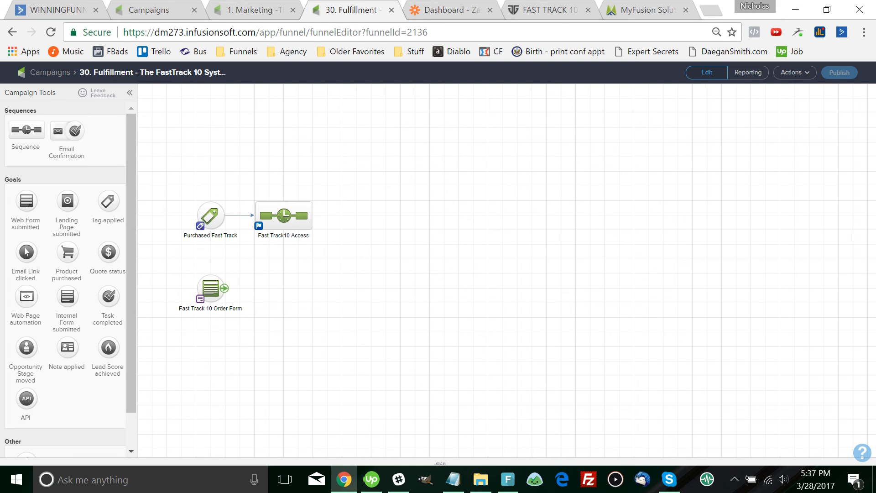
pyautogui.hotkey('ctrl', '6')
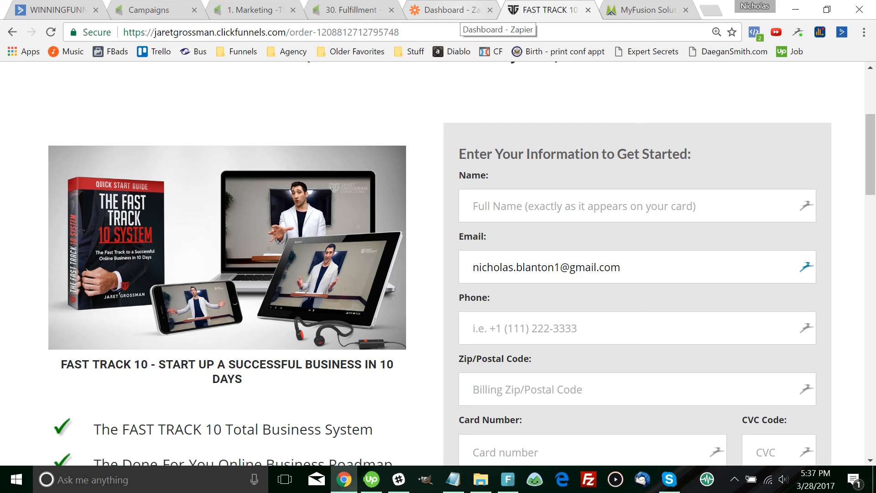
pyautogui.hotkey('ctrl', 'Tab')
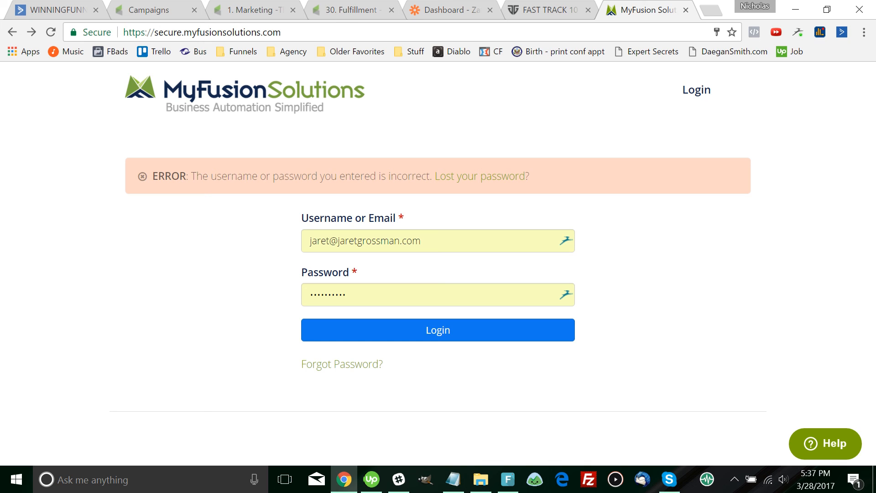
pyautogui.hotkey('ctrl', '4')
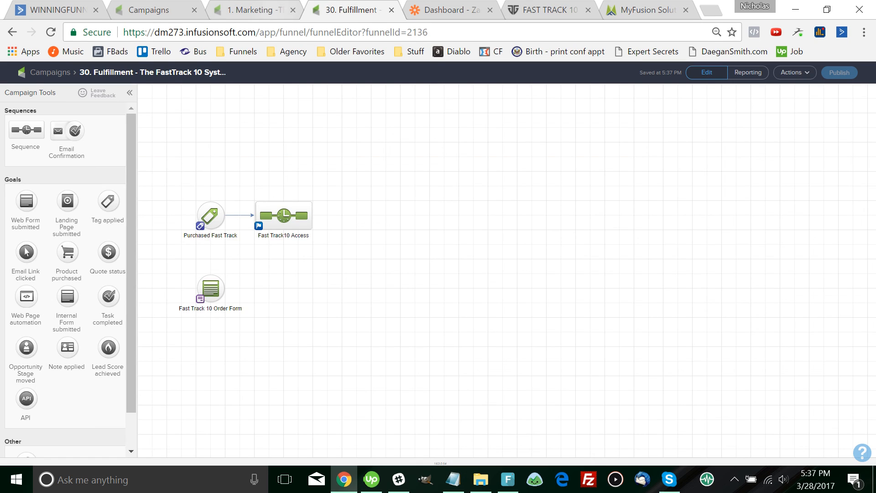
pyautogui.hotkey('ctrl', '3')
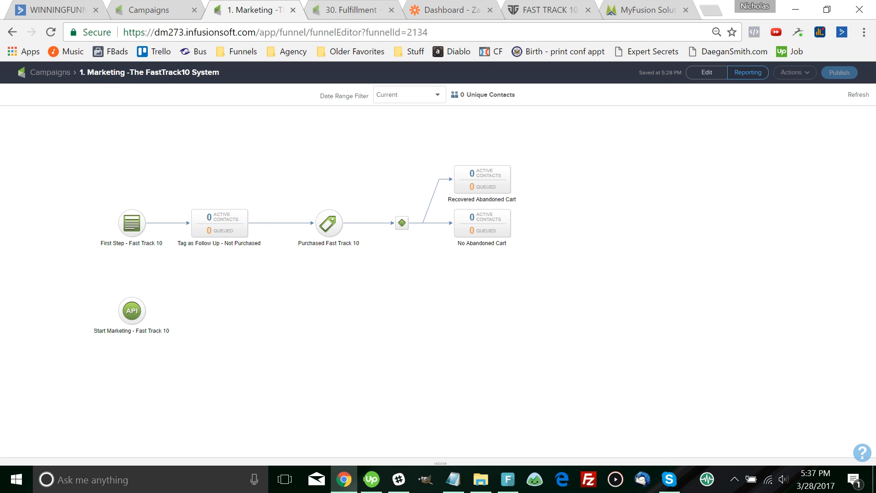
pyautogui.hotkey('ctrl', '4')
# Filter the campaigns list to the Finance category and open 4. MyFusionHelper - Create Orders
pyautogui.hotkey('ctrl', '2')
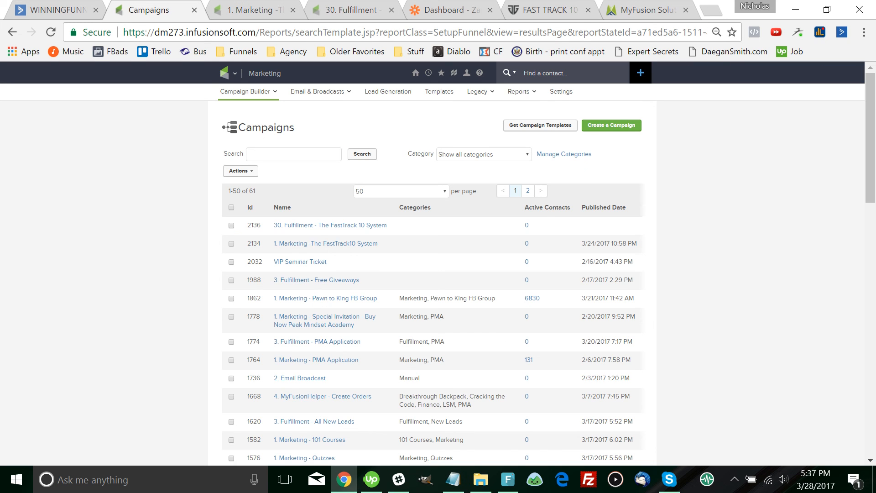
pyautogui.scroll(-9, 329, 299)
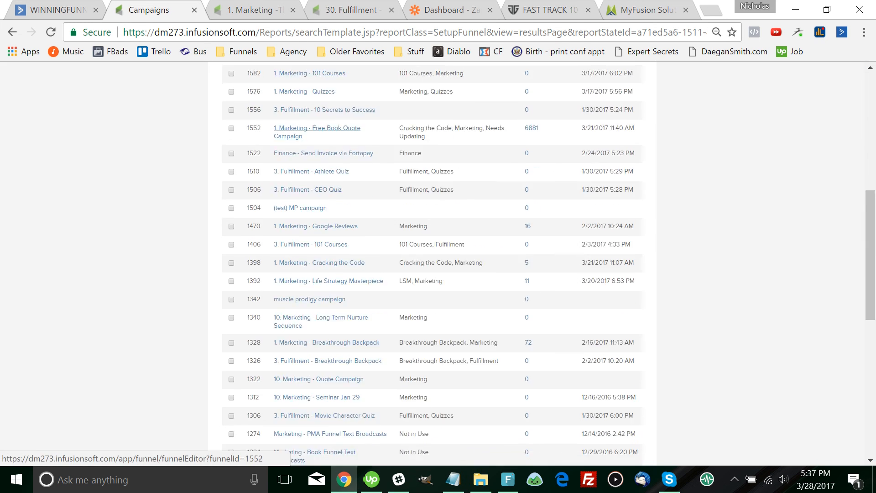
pyautogui.scroll(-6, 326, 299)
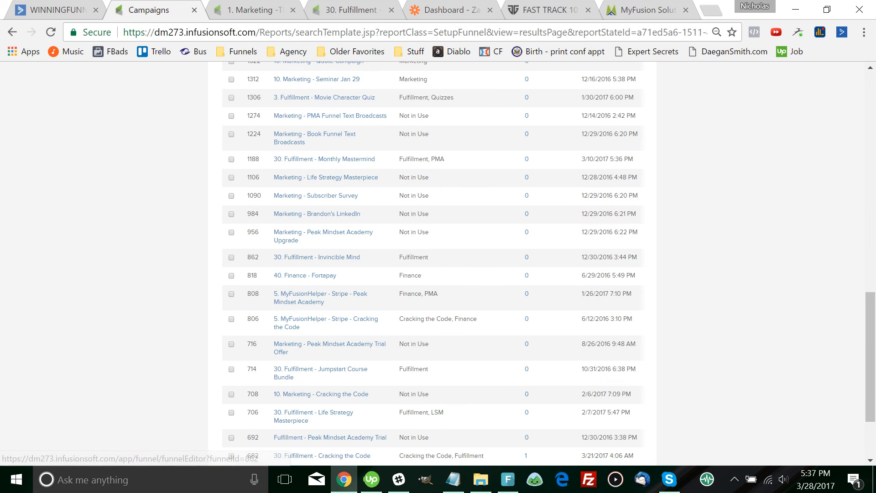
pyautogui.scroll(3, 432, 263)
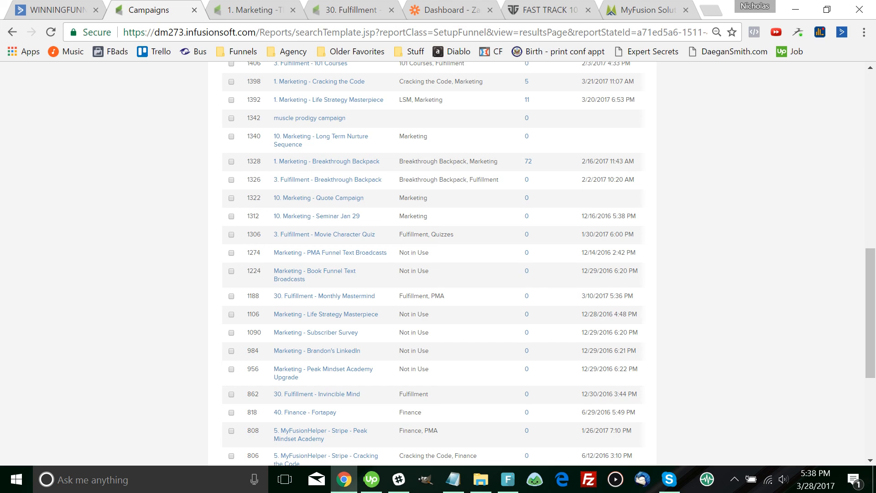
pyautogui.scroll(12, 320, 264)
pyautogui.click(484, 154)
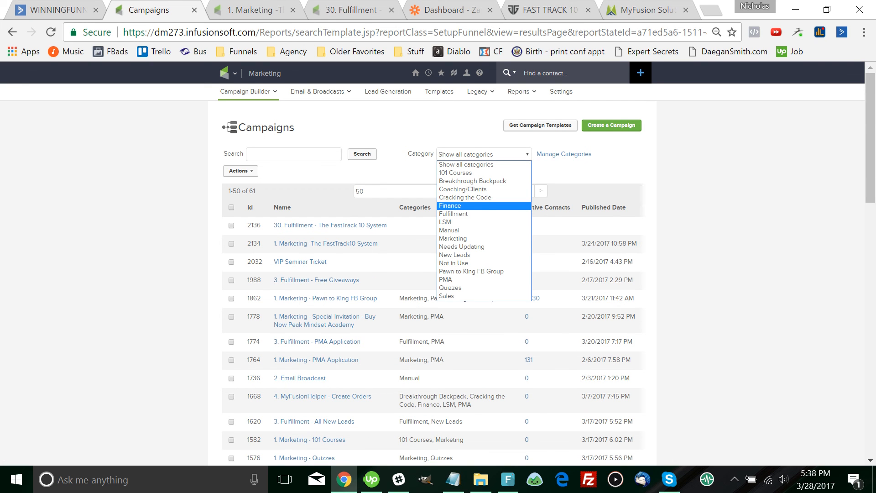
pyautogui.click(452, 205)
pyautogui.click(328, 225)
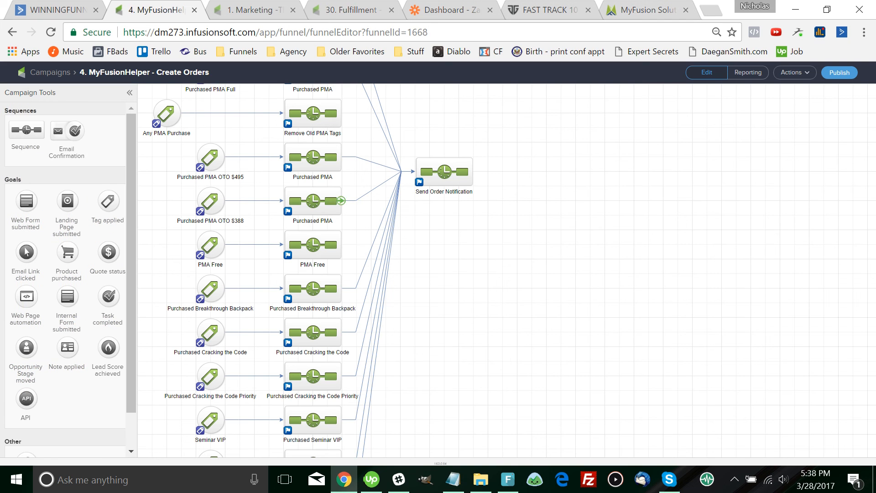
# Scroll down to the Fast Track goal on the canvas, then bring Wondershare Filmora forward
pyautogui.scroll(-4, 342, 274)
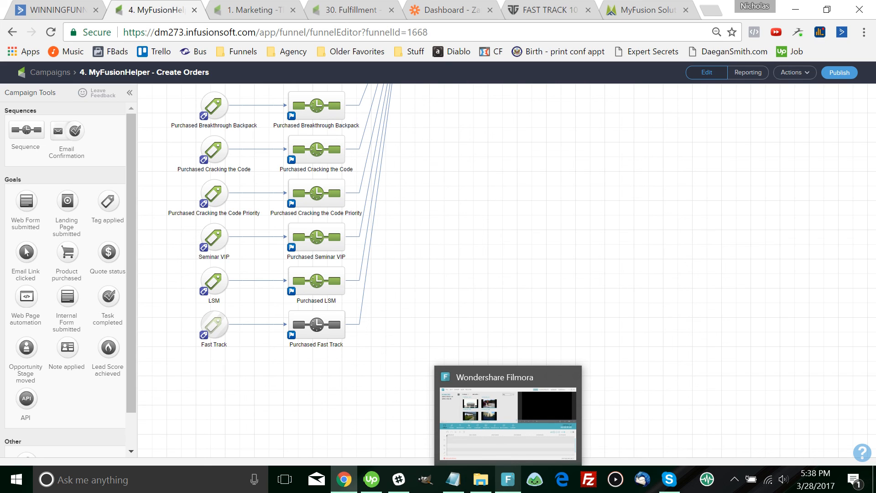
pyautogui.click(508, 479)
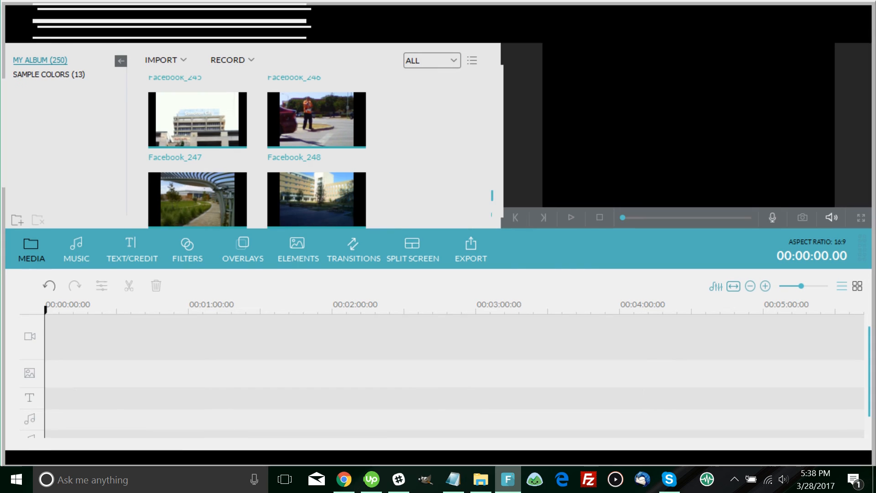